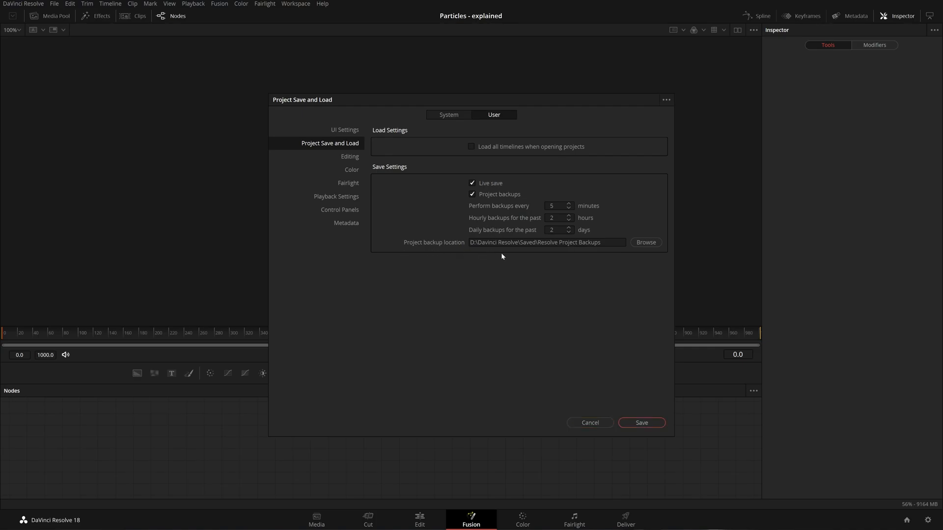
# - Save the open preferences and enlarge the node area by moving its divider upward
pyautogui.click(639, 423)
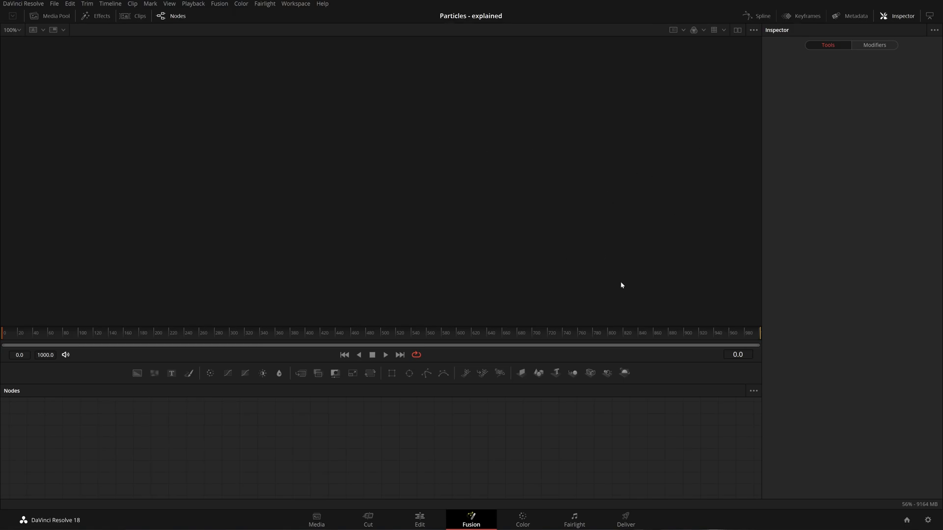
pyautogui.moveTo(602, 362); pyautogui.dragTo(603, 280)
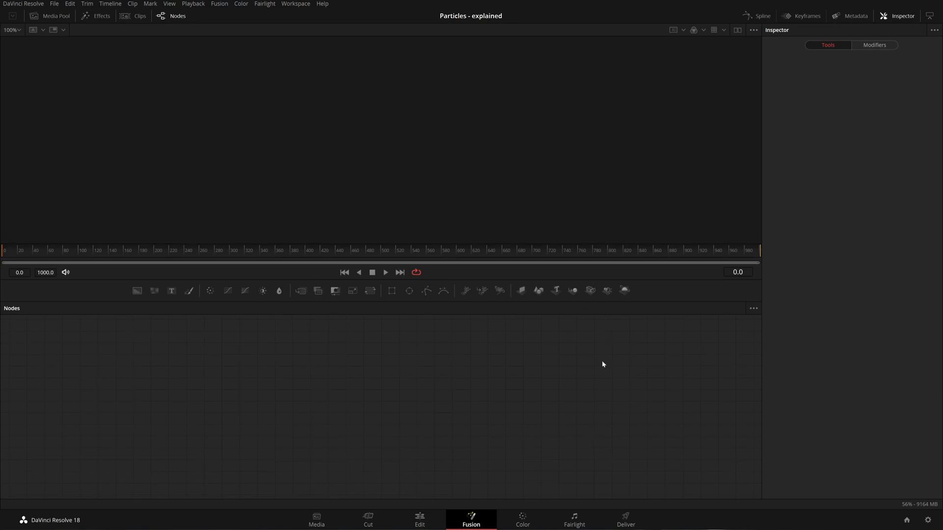
pyautogui.moveTo(608, 280); pyautogui.dragTo(607, 316)
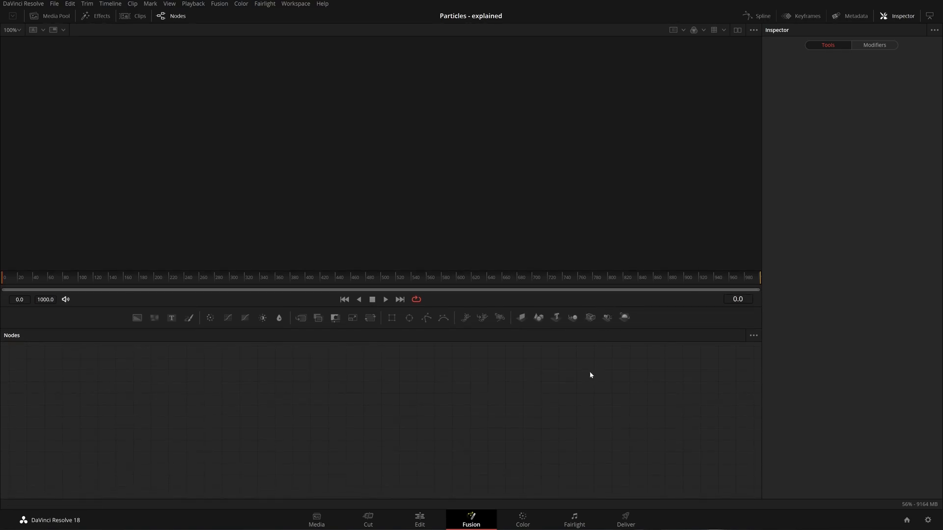
# - Check the live save and project backup settings in the user preferences
pyautogui.click(24, 3)
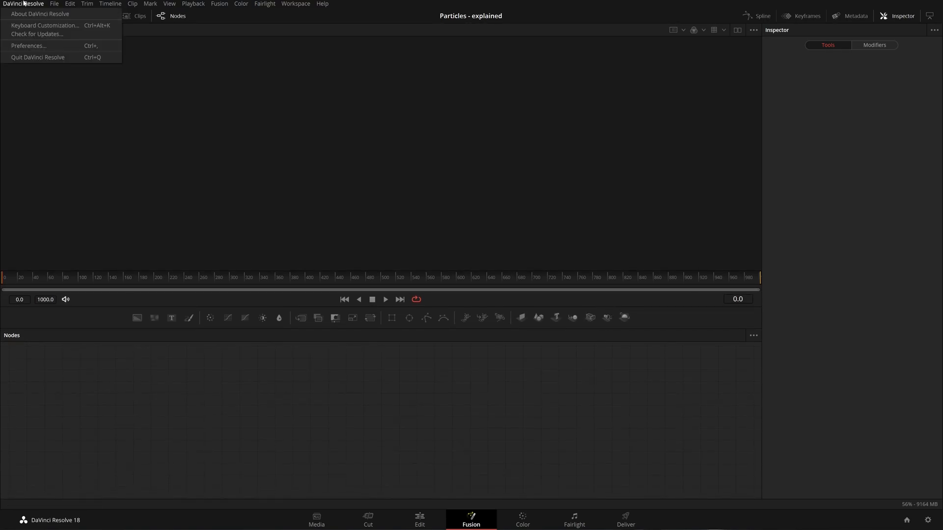
pyautogui.click(34, 46)
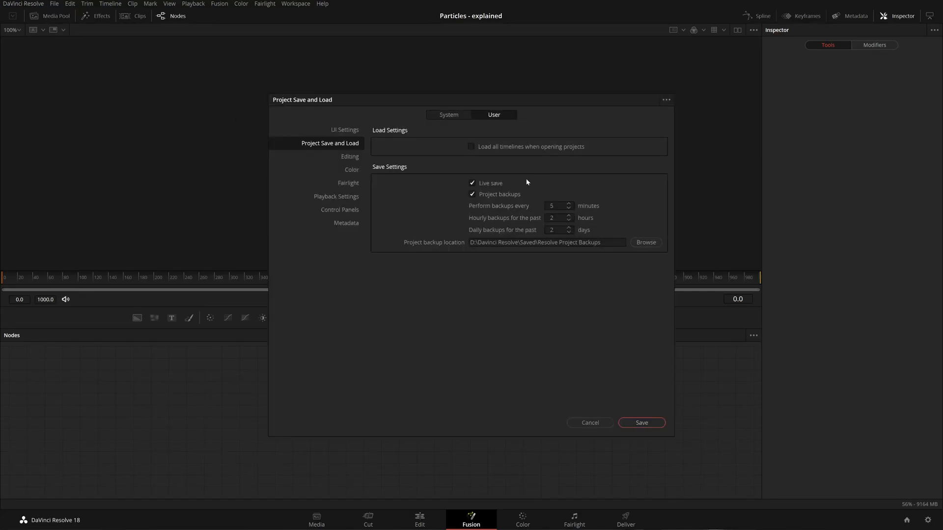
pyautogui.click(642, 423)
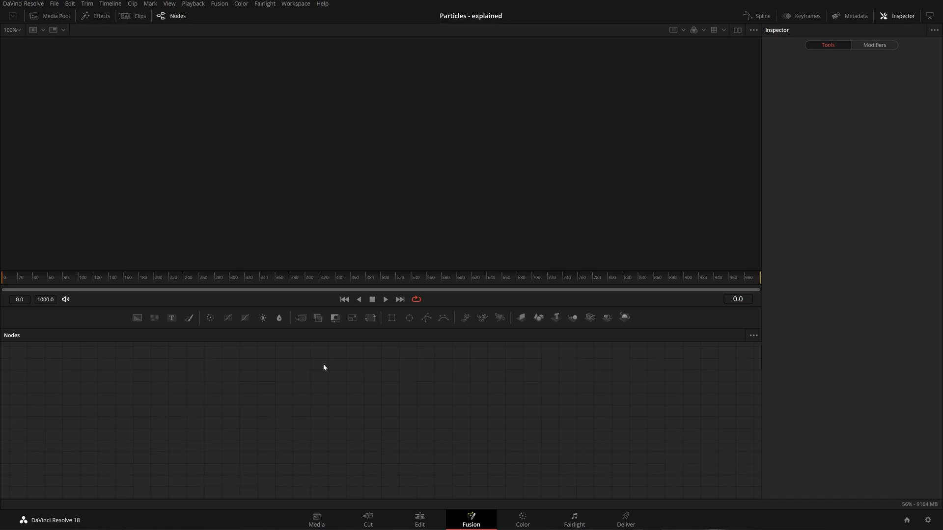
# - Look through the particle tools available in the effects library
pyautogui.click(93, 16)
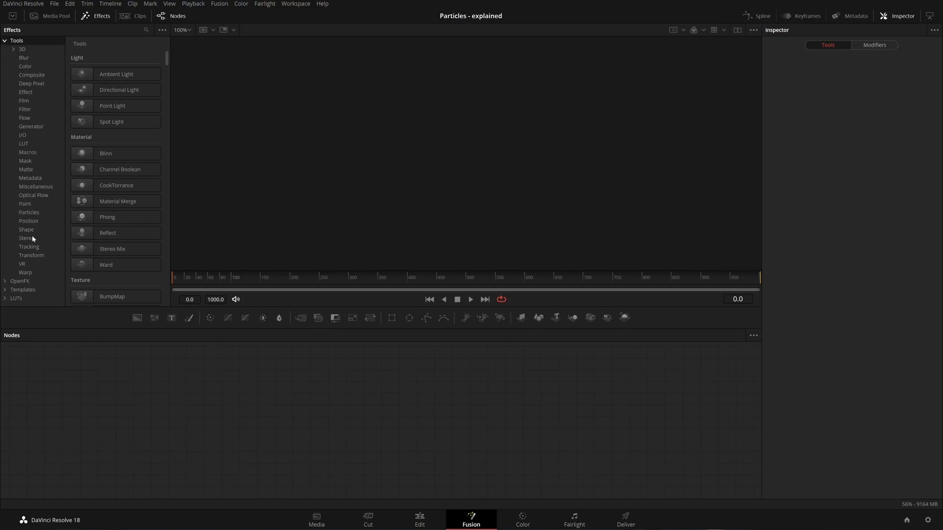
pyautogui.click(30, 214)
pyautogui.scroll(-2, 123, 123)
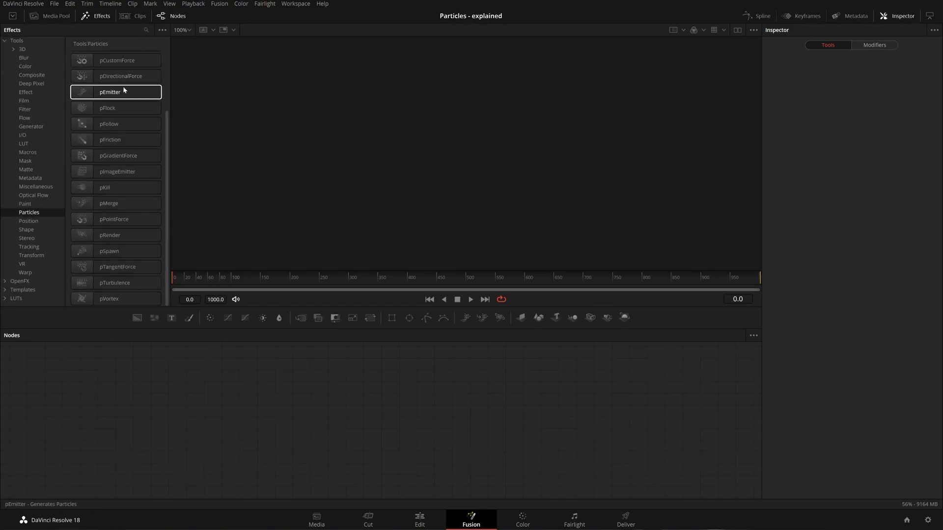
pyautogui.scroll(2, 128, 147)
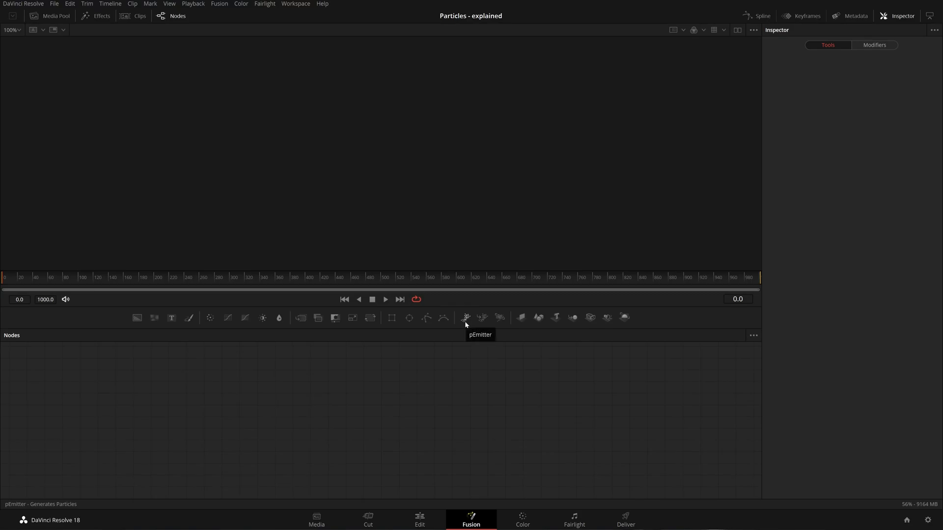
# - Add a pEmitter node to the node graph and place it well before MediaOut
pyautogui.moveTo(464, 321); pyautogui.dragTo(613, 388)
pyautogui.scroll(4, 343, 416)
pyautogui.moveTo(250, 388); pyautogui.dragTo(199, 388)
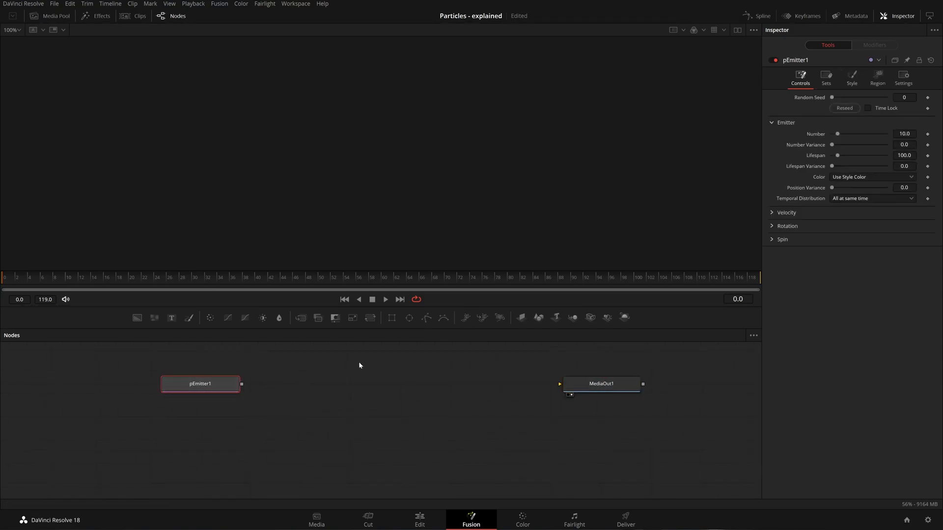
# - Add pRender and Renderer3D nodes after the emitter and connect the chain through to MediaOut
pyautogui.click(501, 317)
pyautogui.moveTo(296, 388); pyautogui.dragTo(445, 388)
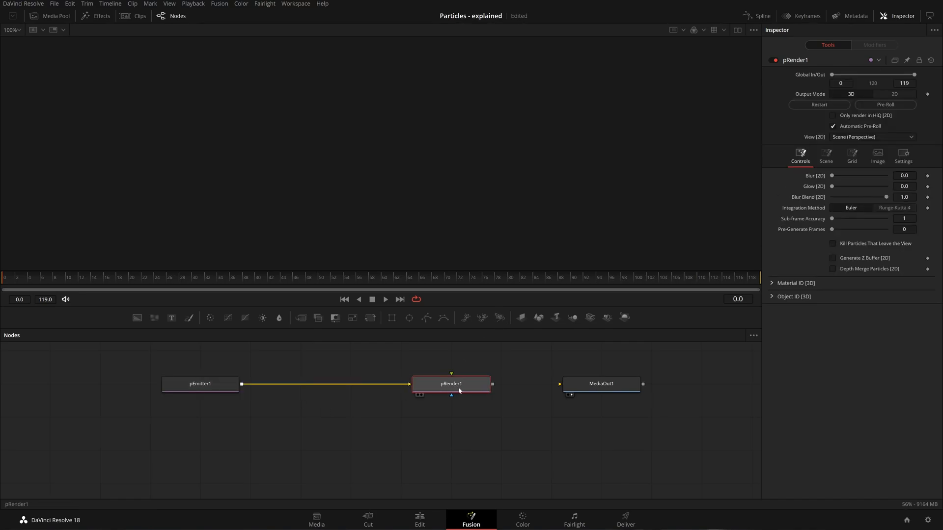
pyautogui.moveTo(589, 386); pyautogui.dragTo(639, 386)
pyautogui.click(466, 384)
pyautogui.click(623, 318)
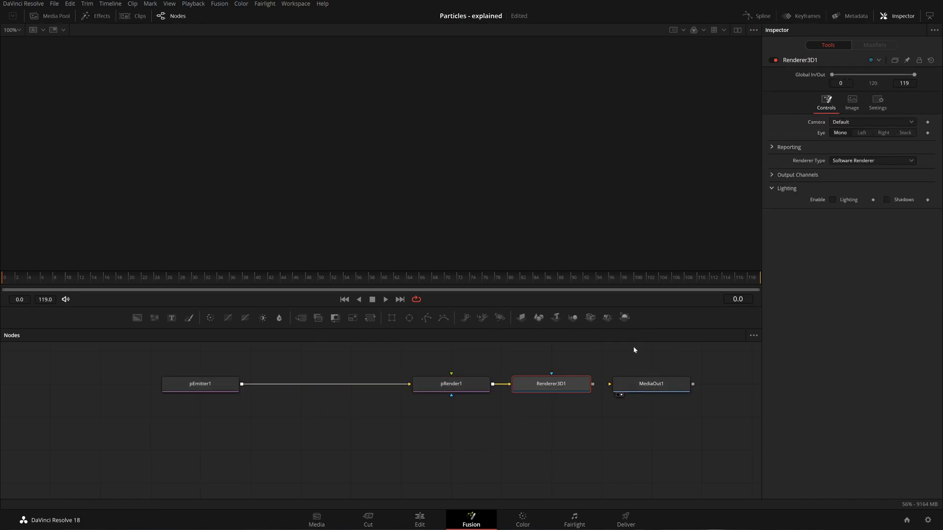
pyautogui.hotkey('ctrl', 'a')
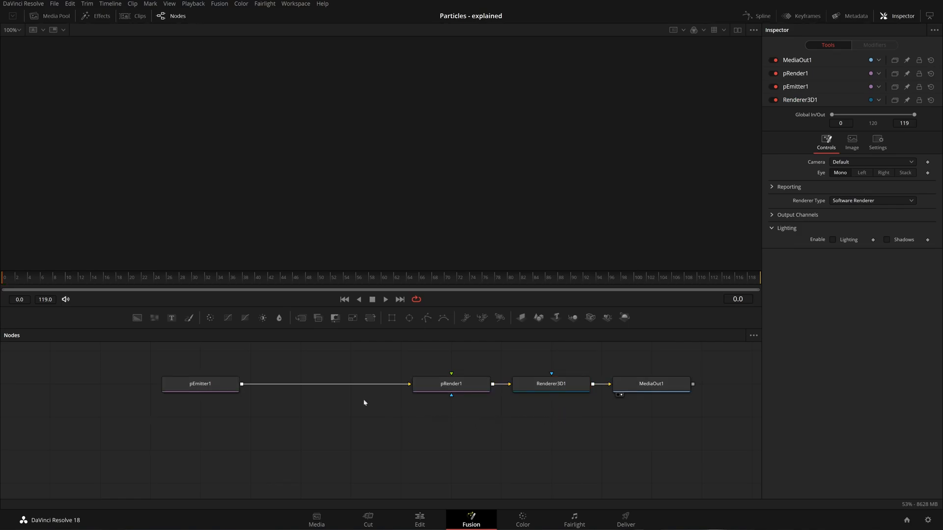
pyautogui.moveTo(205, 391)
pyautogui.mouseDown()
pyautogui.moveTo(154, 423)
pyautogui.moveTo(197, 393)
pyautogui.mouseUp()
pyautogui.moveTo(452, 392)
pyautogui.mouseDown()
pyautogui.moveTo(442, 422)
pyautogui.moveTo(437, 408)
pyautogui.moveTo(451, 392)
pyautogui.mouseUp()
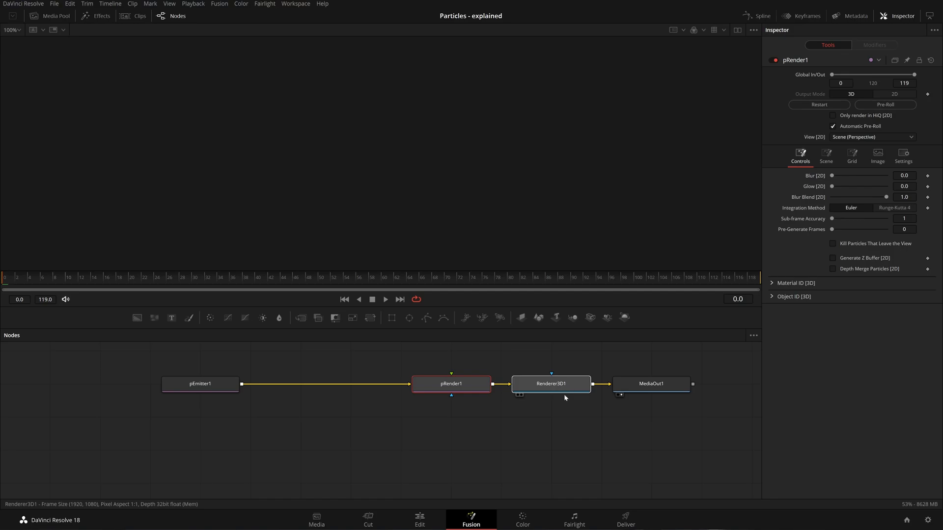
pyautogui.click(565, 397)
pyautogui.click(210, 384)
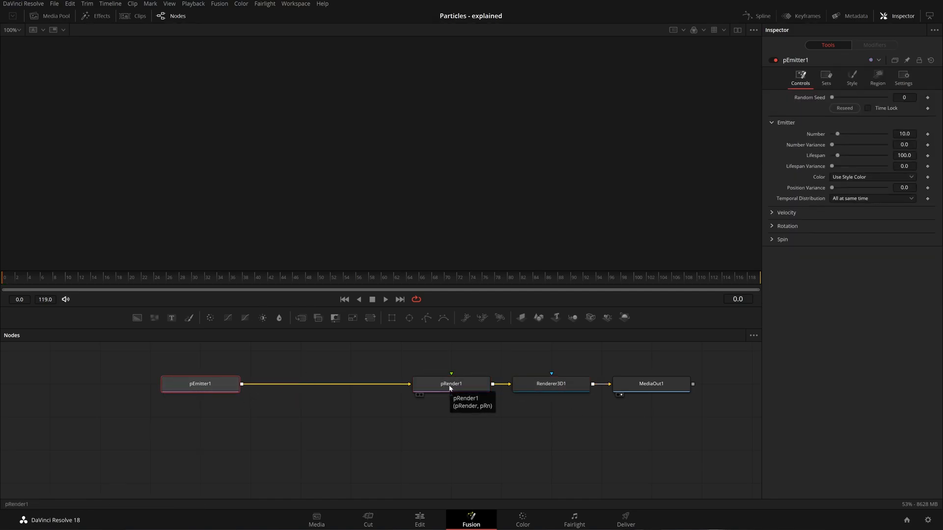
# - Move the pEmitter node farther away from pRender and display pRender in the viewer
pyautogui.moveTo(408, 357); pyautogui.dragTo(426, 369)
pyautogui.moveTo(189, 399); pyautogui.dragTo(38, 397)
pyautogui.moveTo(183, 417); pyautogui.dragTo(201, 423)
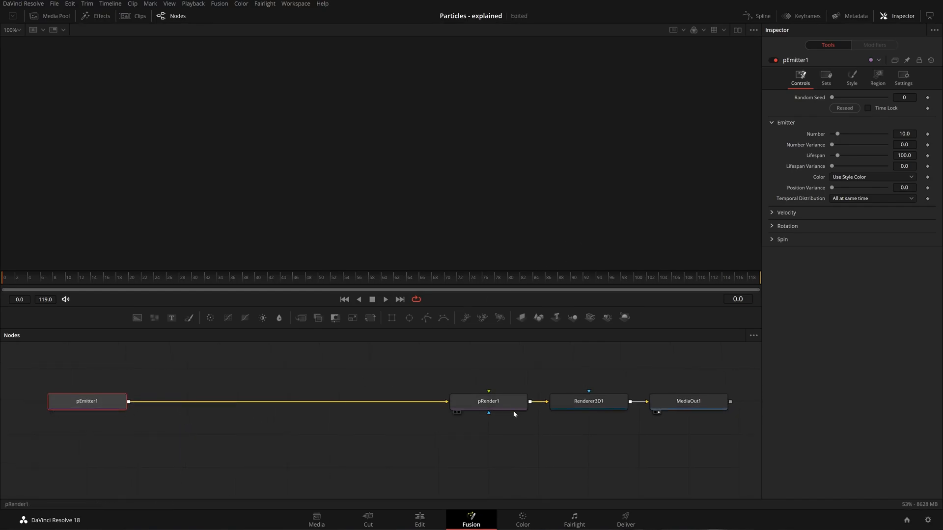
pyautogui.moveTo(495, 401); pyautogui.dragTo(374, 119)
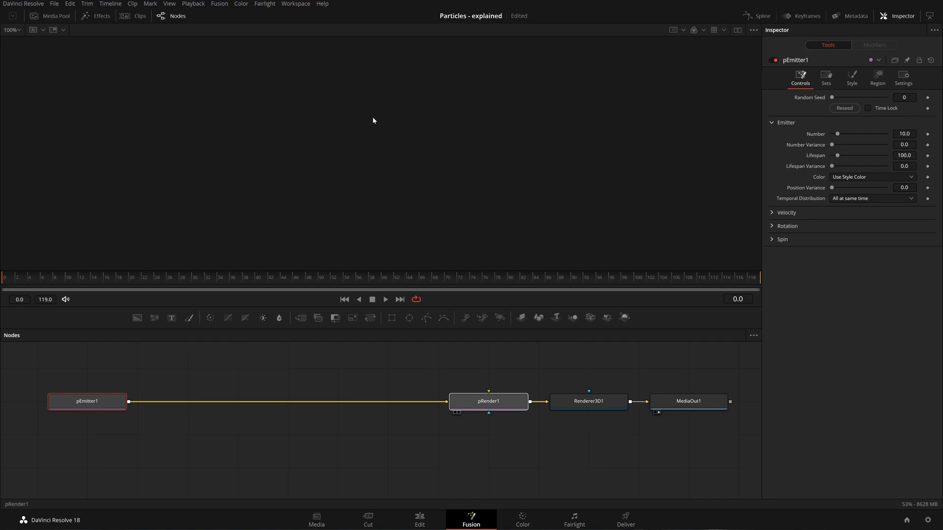
pyautogui.moveTo(473, 191); pyautogui.dragTo(285, 148)
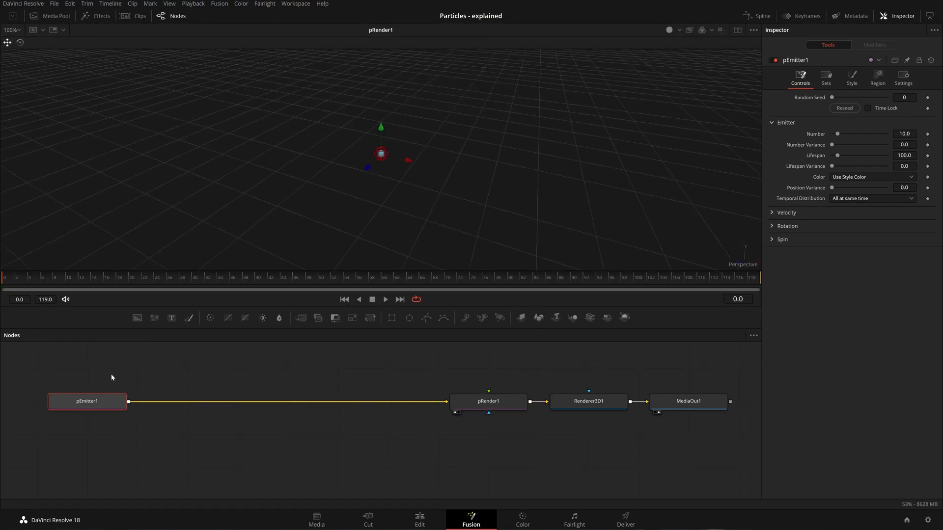
# - Set the emitter's region to Rectangle with a width and height of 0.4
pyautogui.click(878, 81)
pyautogui.click(862, 106)
pyautogui.click(860, 173)
pyautogui.moveTo(838, 133); pyautogui.dragTo(857, 144)
pyautogui.doubleClick(903, 133)
pyautogui.write('.4')
pyautogui.press('Tab')
pyautogui.write('.4')
pyautogui.press('Tab')
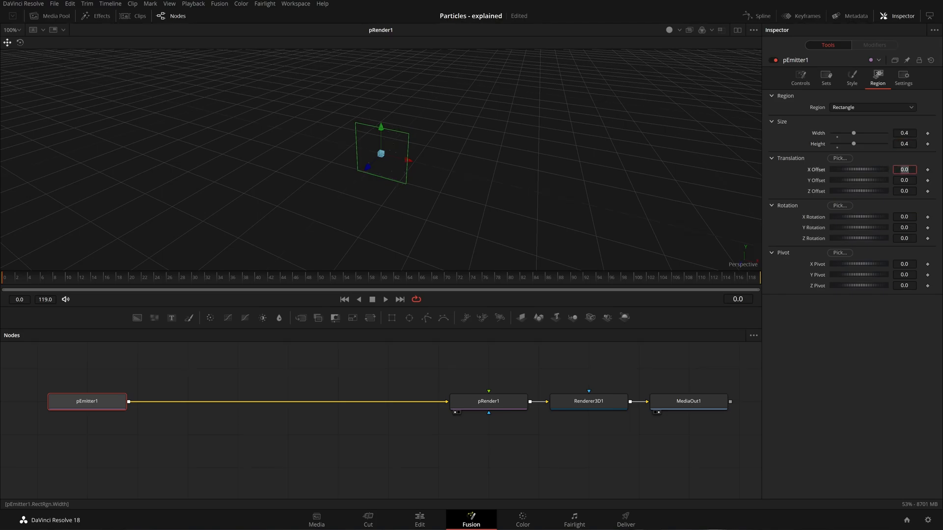
# - Rotate the emitter's rectangular region to -92 degrees on the X axis
pyautogui.scroll(-5, 448, 176)
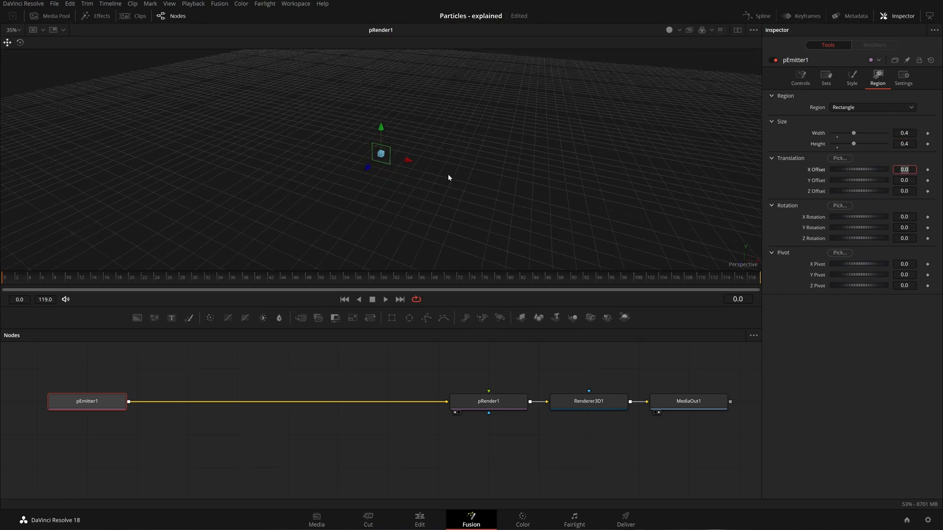
pyautogui.press('Tab')
pyautogui.press('Tab')
pyautogui.press('Tab')
pyautogui.doubleClick(904, 216)
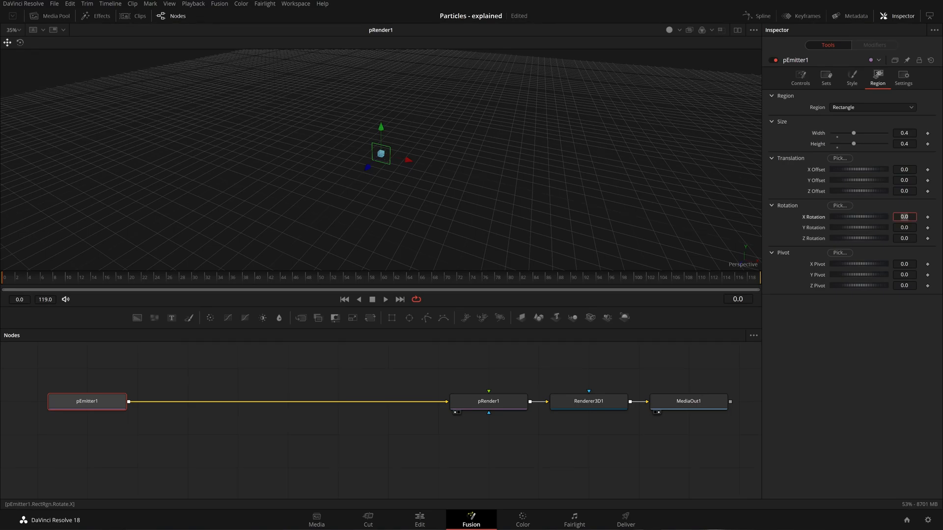
pyautogui.write('-92')
pyautogui.press('Tab')
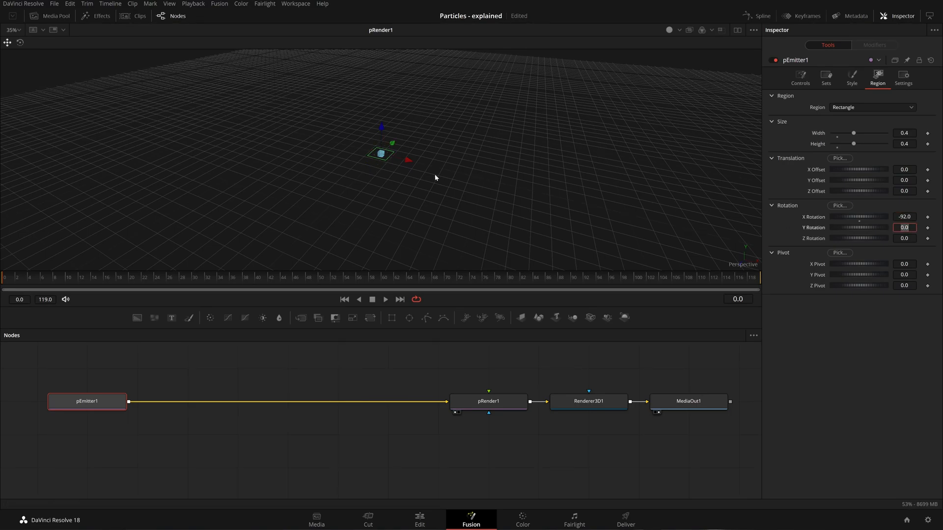
# - Raise the emitter region above the grid to a Y offset of about 5.36 and a Z offset of about -0.19
pyautogui.scroll(-3, 438, 180)
pyautogui.moveTo(384, 132); pyautogui.dragTo(408, 29)
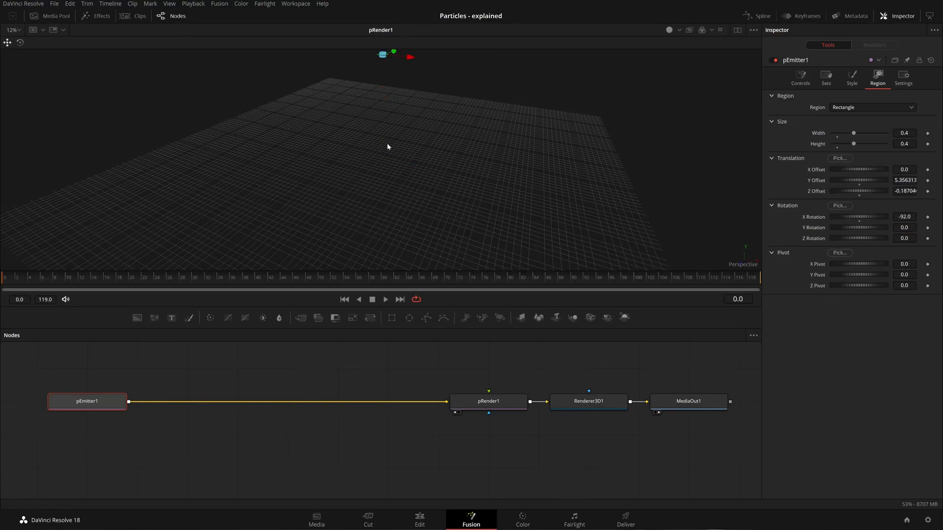
pyautogui.scroll(3, 406, 171)
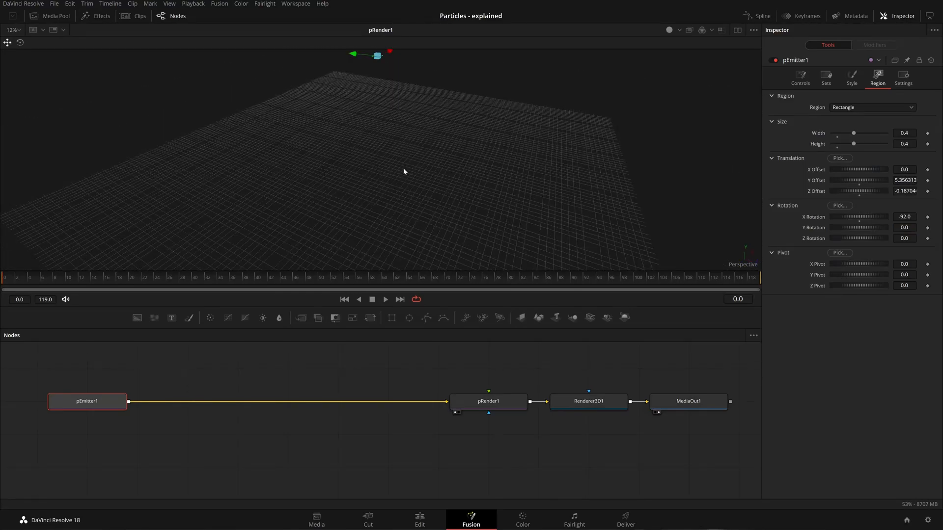
# - Set the emitter's particle velocity to about 0.575
pyautogui.click(801, 78)
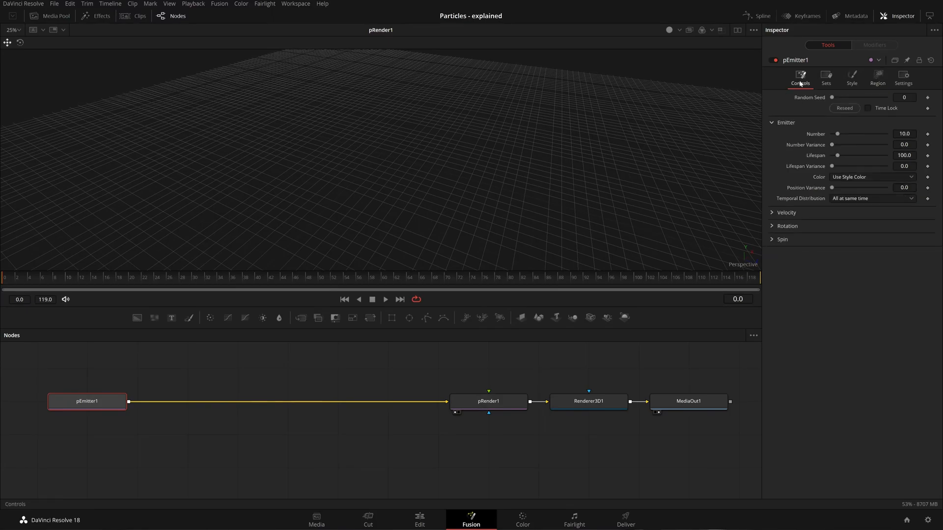
pyautogui.click(772, 214)
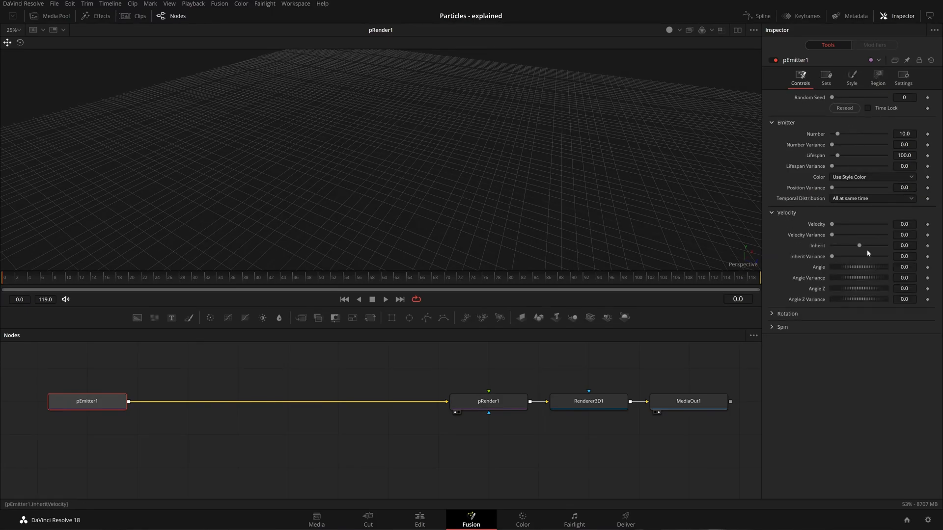
pyautogui.scroll(-4, 373, 103)
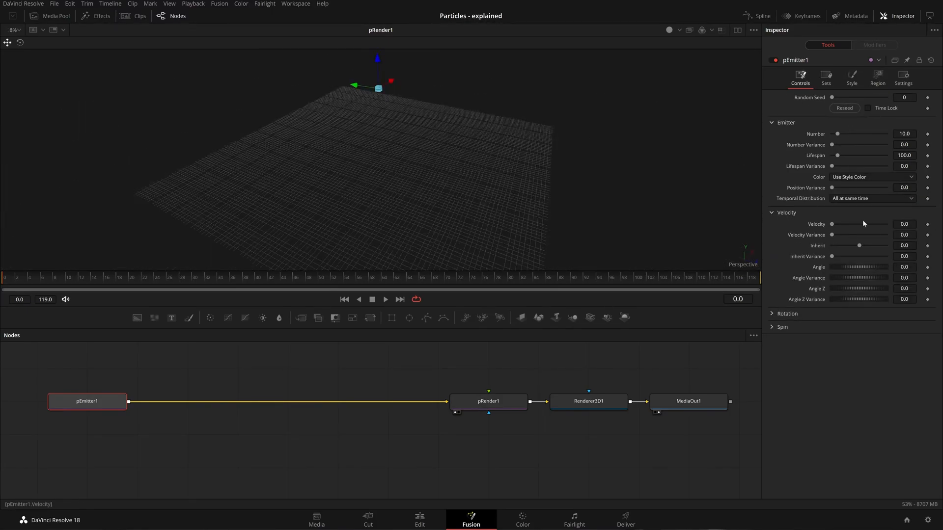
pyautogui.moveTo(834, 223); pyautogui.dragTo(864, 225)
# - Play the particle animation briefly, stop it, and save the project
pyautogui.press('space')
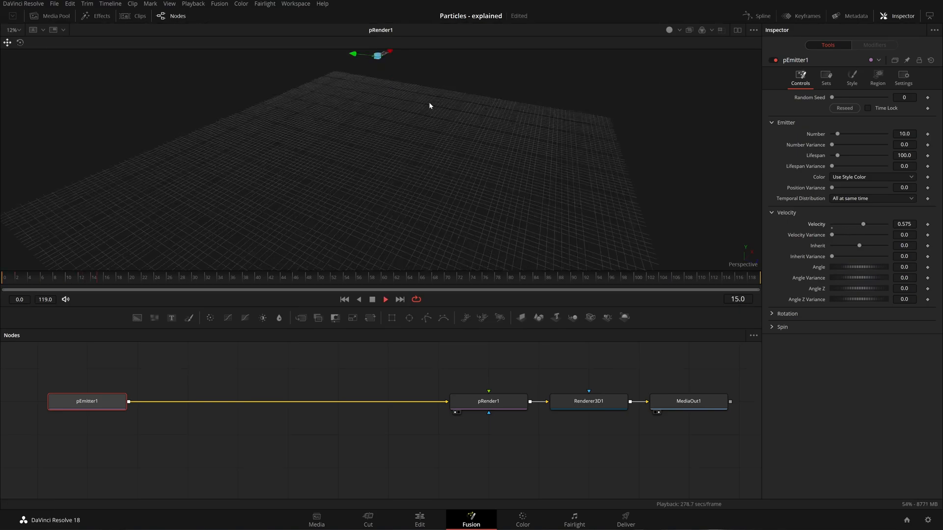
pyautogui.press('space')
pyautogui.moveTo(471, 101); pyautogui.dragTo(326, 94)
pyautogui.hotkey('ctrl', 's')
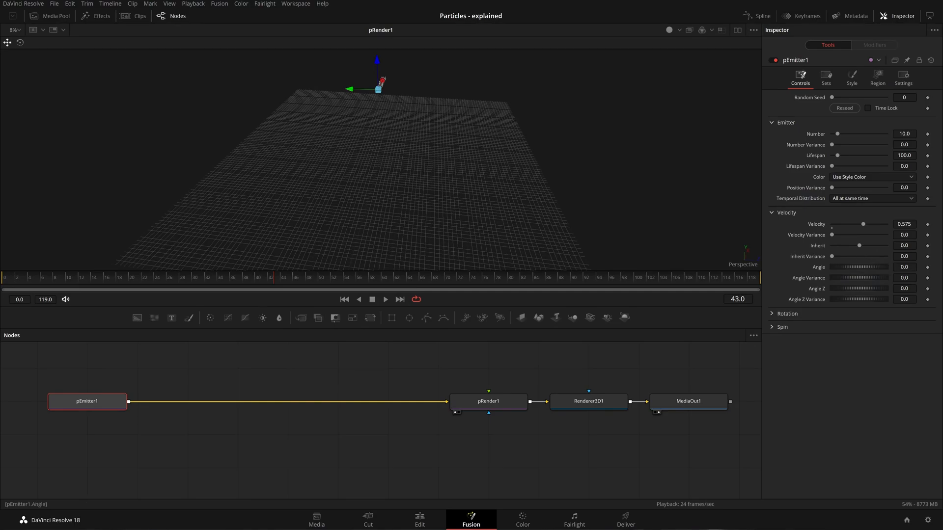
# - Set the emitter's velocity angle to 270 degrees
pyautogui.click(903, 267)
pyautogui.click(897, 353)
pyautogui.moveTo(859, 266); pyautogui.dragTo(923, 267)
pyautogui.click(911, 267)
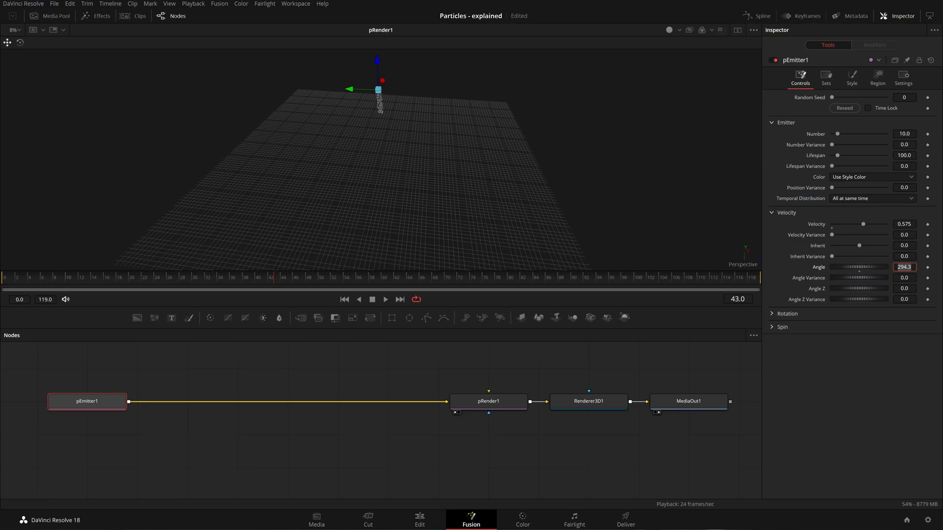
pyautogui.write('270')
pyautogui.press('Tab')
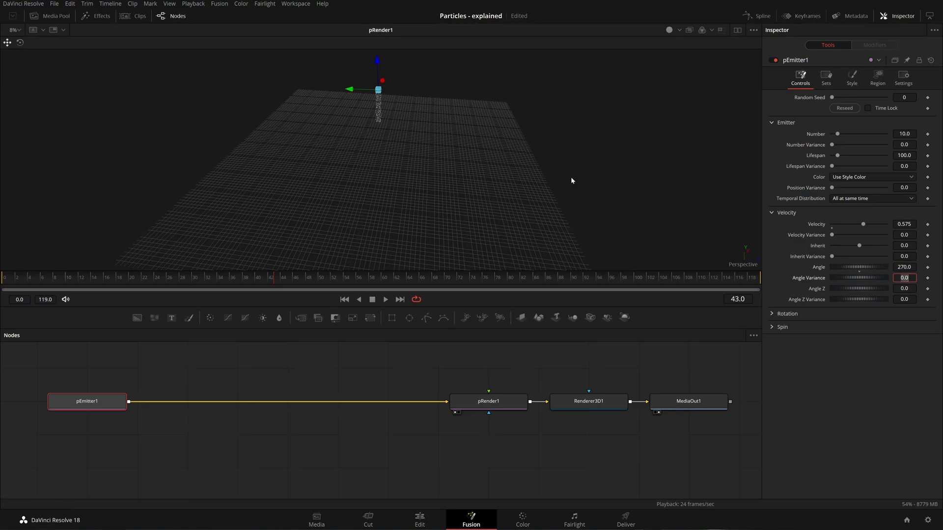
# - Fit the particle scene in the viewer and orbit around it to examine the emission direction
pyautogui.scroll(1, 409, 107)
pyautogui.scroll(-2, 410, 108)
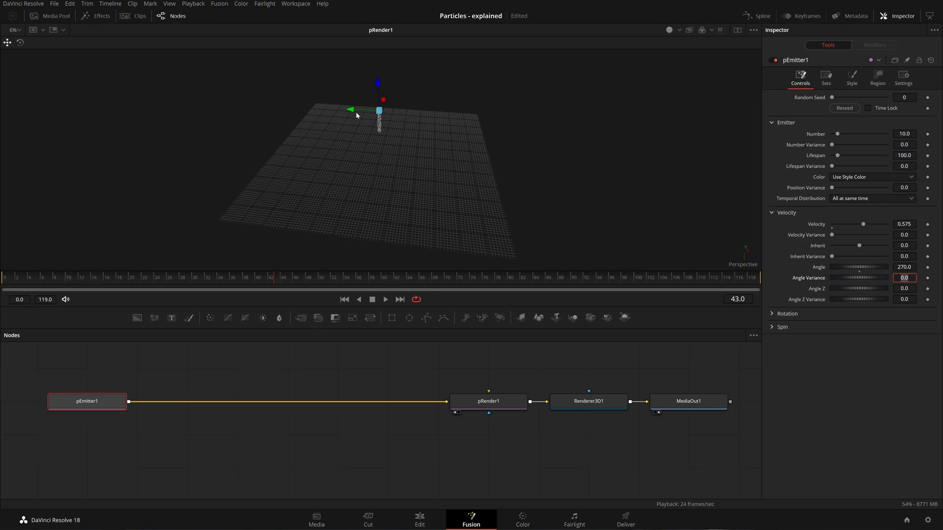
pyautogui.moveTo(484, 170); pyautogui.dragTo(583, 54)
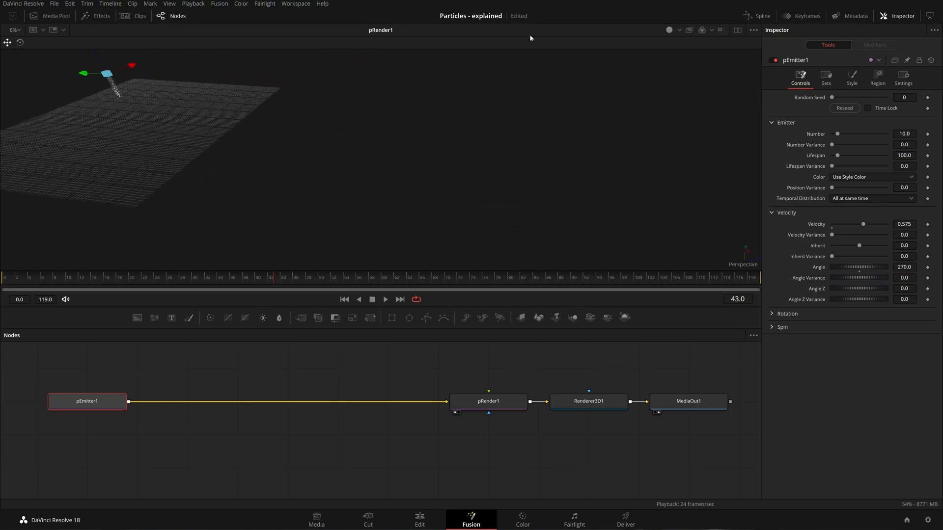
pyautogui.moveTo(361, 168); pyautogui.dragTo(105, 113)
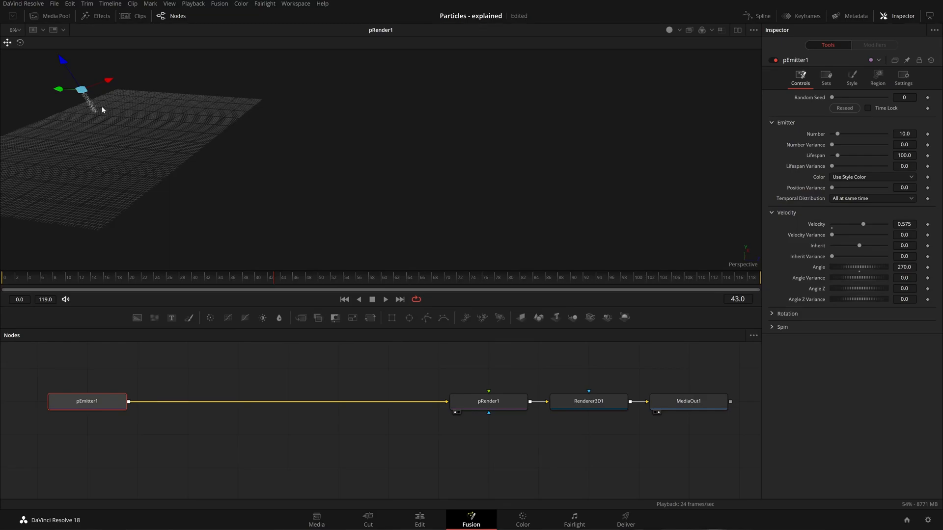
pyautogui.hotkey('ctrl', 'f')
pyautogui.moveTo(510, 129); pyautogui.dragTo(617, 126)
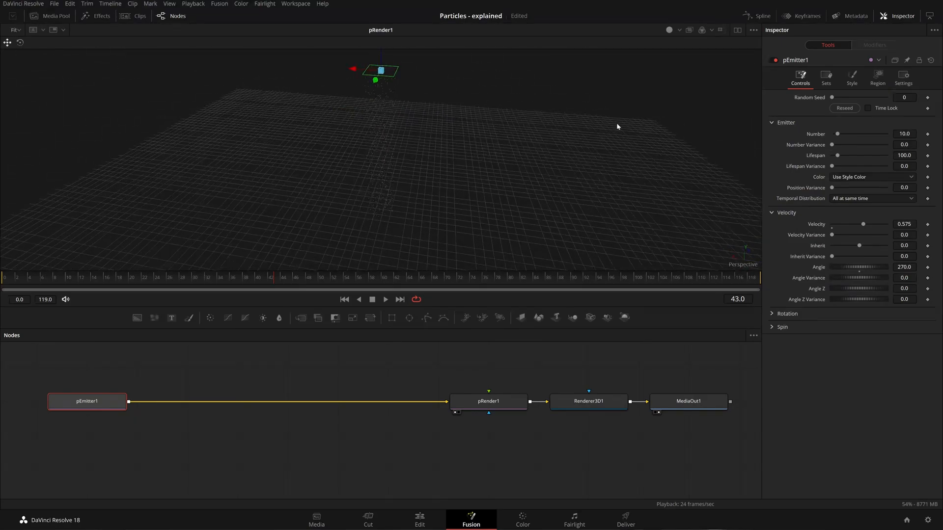
# - Play the particle animation and examine the downward emission from several angles around the emitter
pyautogui.click(383, 71)
pyautogui.moveTo(476, 101); pyautogui.dragTo(519, 102)
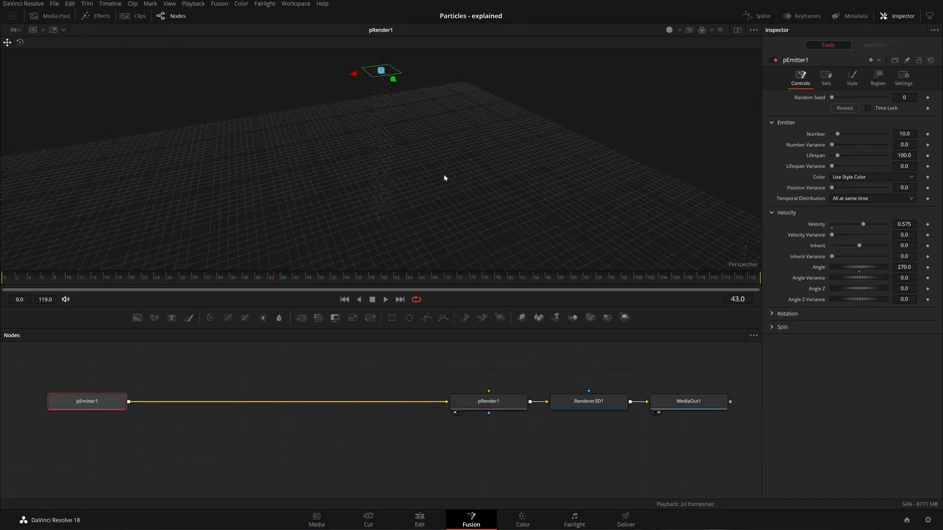
pyautogui.moveTo(398, 201); pyautogui.dragTo(458, 196)
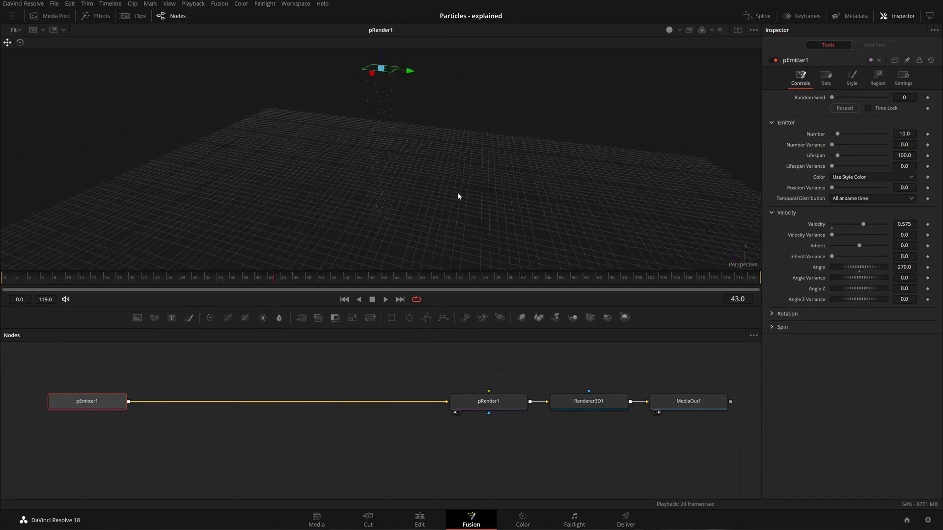
pyautogui.moveTo(387, 84); pyautogui.dragTo(484, 162)
pyautogui.press('space')
pyautogui.scroll(-3, 471, 185)
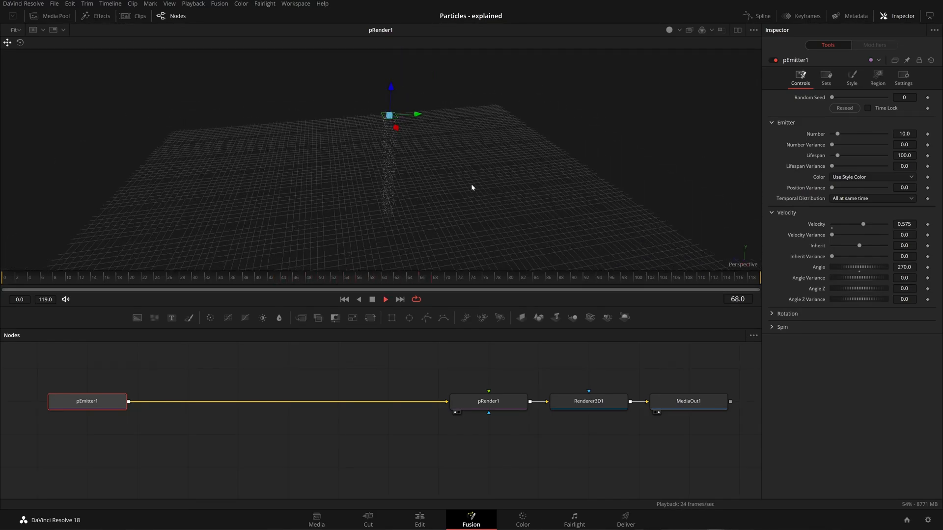
pyautogui.moveTo(465, 216); pyautogui.dragTo(448, 197)
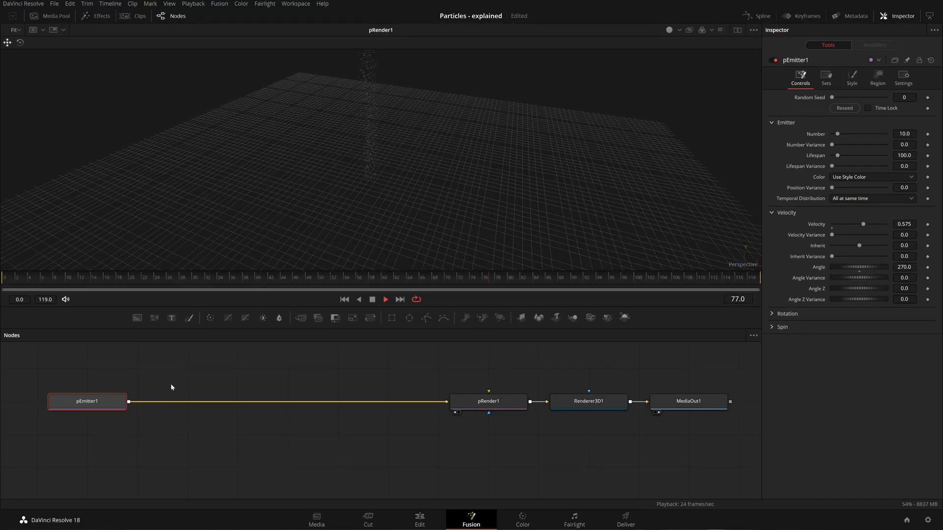
# - Insert a pTurbulence node after pEmitter1, with Z strength about 0.835 and density 100
pyautogui.hotkey('shift', 'space')
pyautogui.write('pdir')
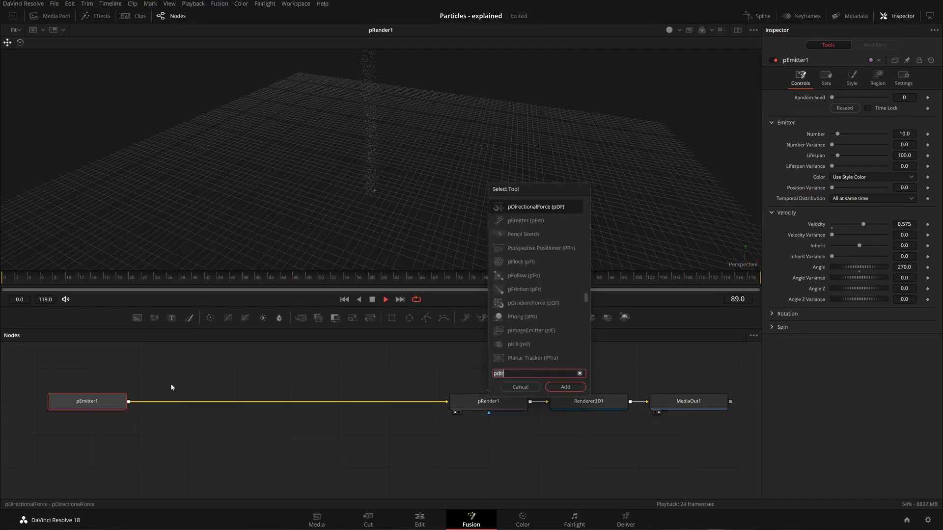
pyautogui.press('BackSpace')
pyautogui.press('BackSpace')
pyautogui.press('BackSpace')
pyautogui.write('tu')
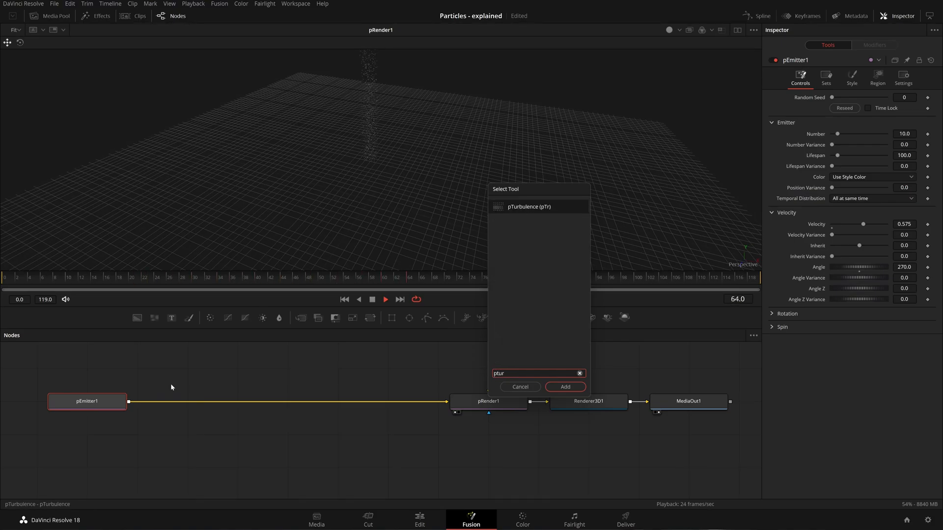
pyautogui.write('r')
pyautogui.press('Return')
pyautogui.moveTo(839, 141); pyautogui.dragTo(855, 143)
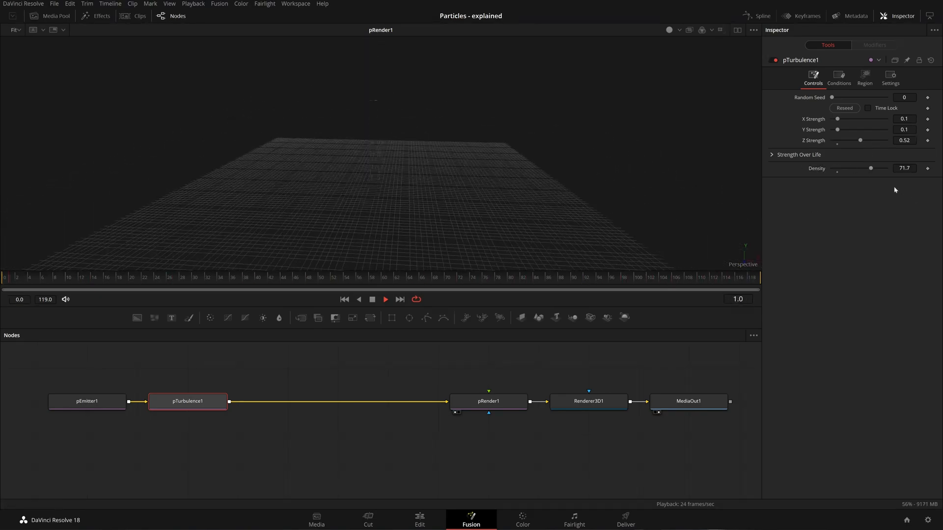
pyautogui.moveTo(870, 168); pyautogui.dragTo(881, 143)
# - Insert a pBounce node between pTurbulence1 and pRender1
pyautogui.hotkey('shift', 'space')
pyautogui.write('ptur')
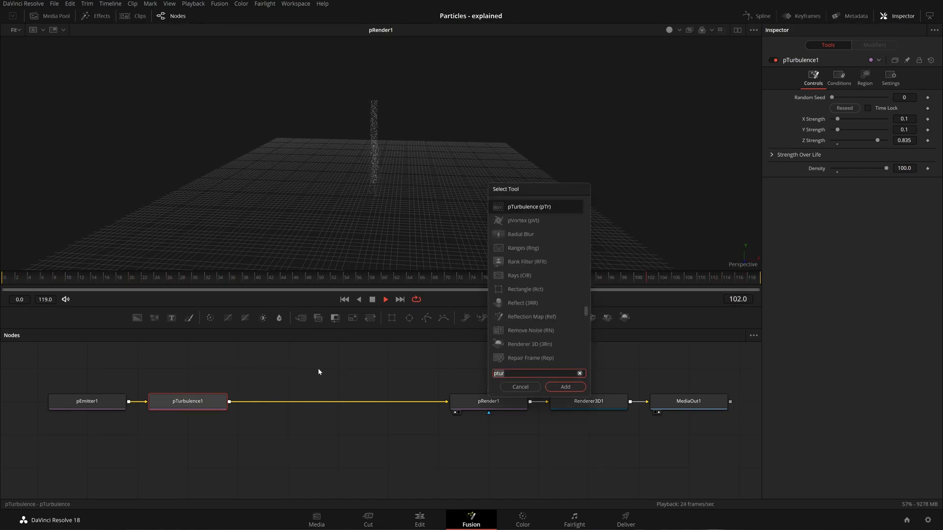
pyautogui.press('BackSpace')
pyautogui.press('BackSpace')
pyautogui.press('BackSpace')
pyautogui.write('bo')
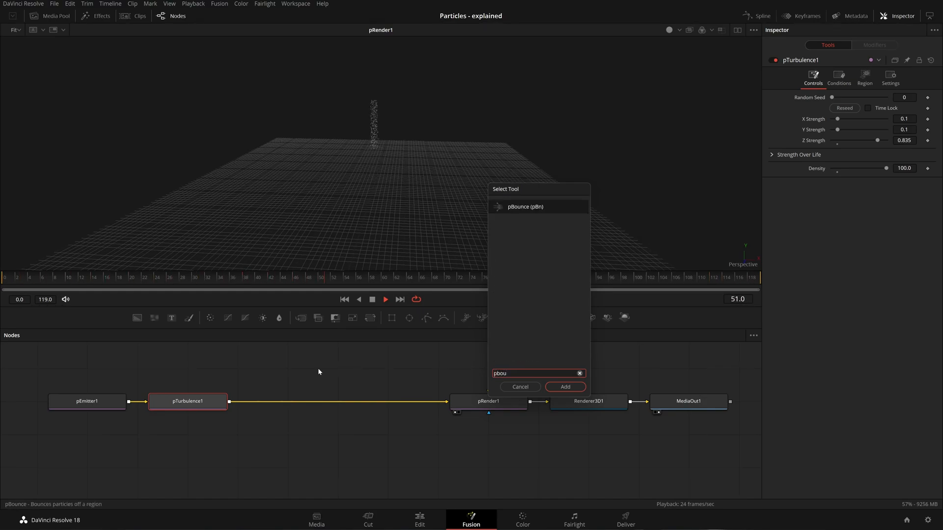
pyautogui.press('Return')
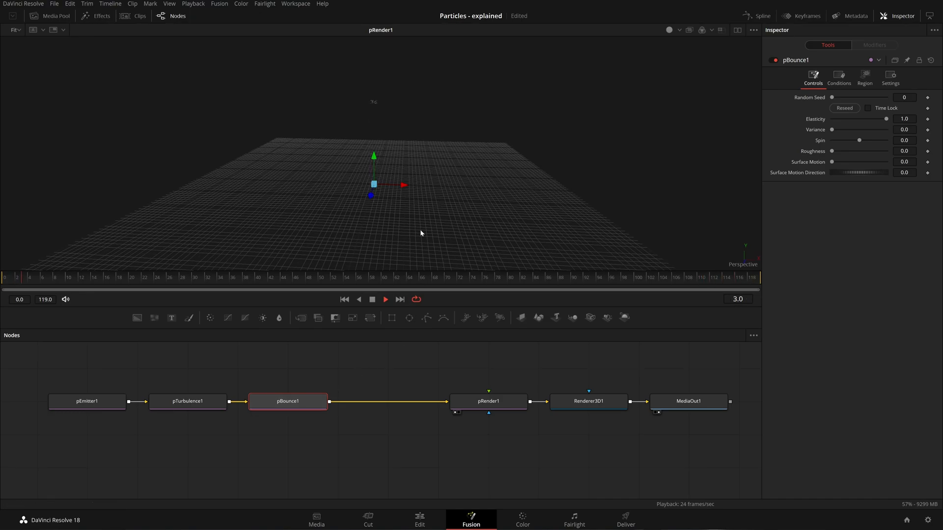
# - Set the bounce region of pBounce1 to Rectangle
pyautogui.click(865, 78)
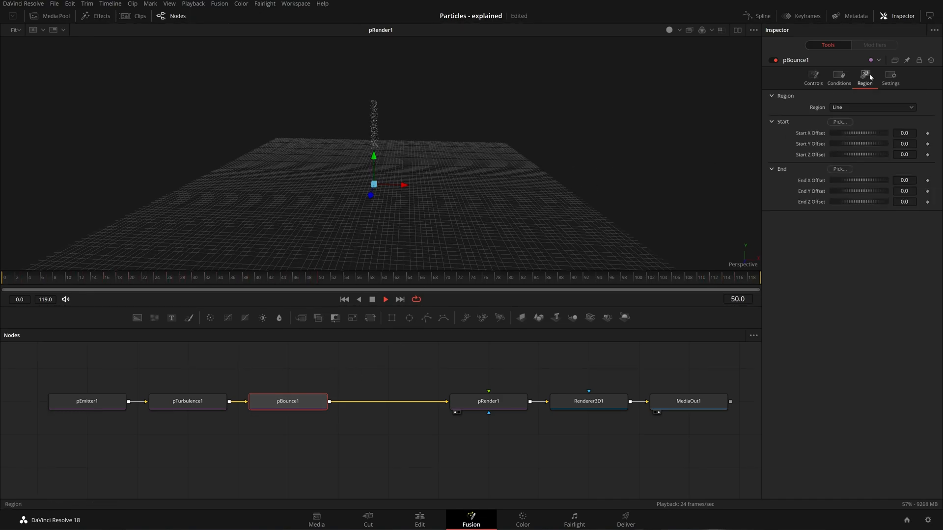
pyautogui.click(870, 107)
pyautogui.click(857, 176)
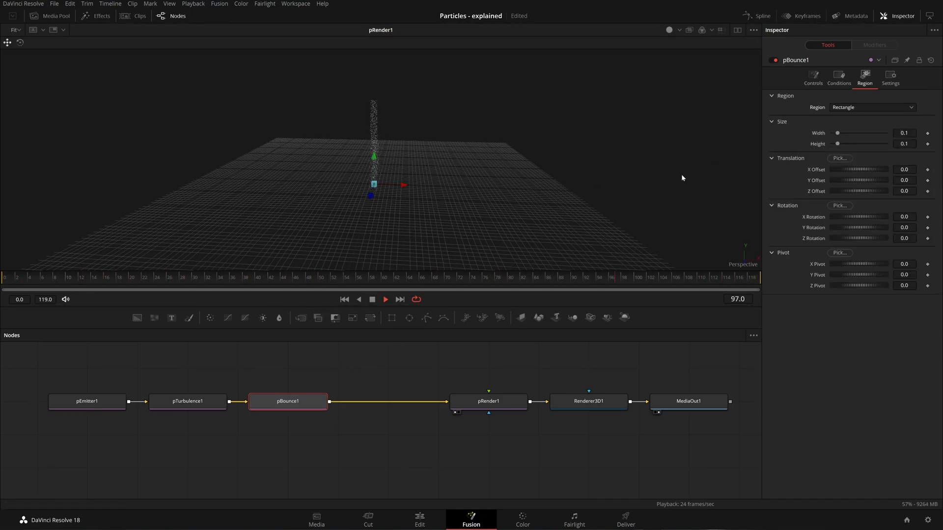
pyautogui.scroll(3, 427, 195)
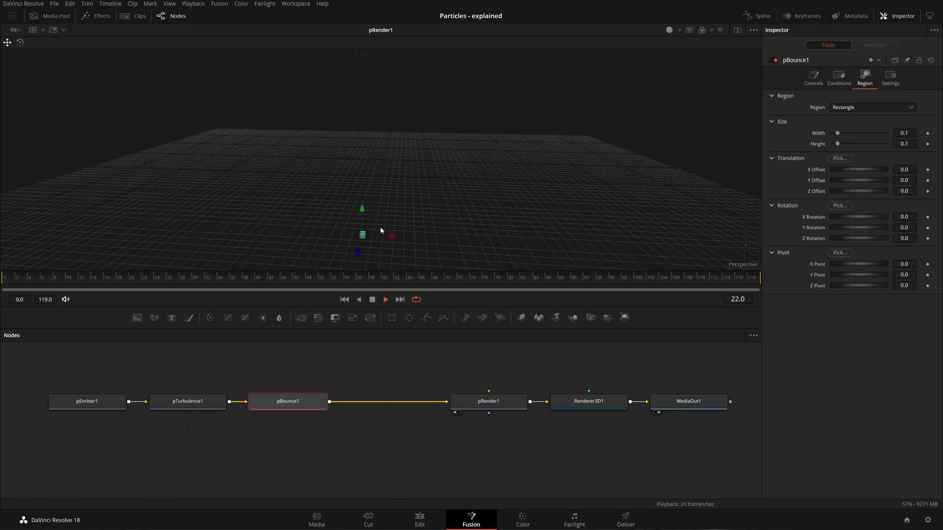
pyautogui.press('f')
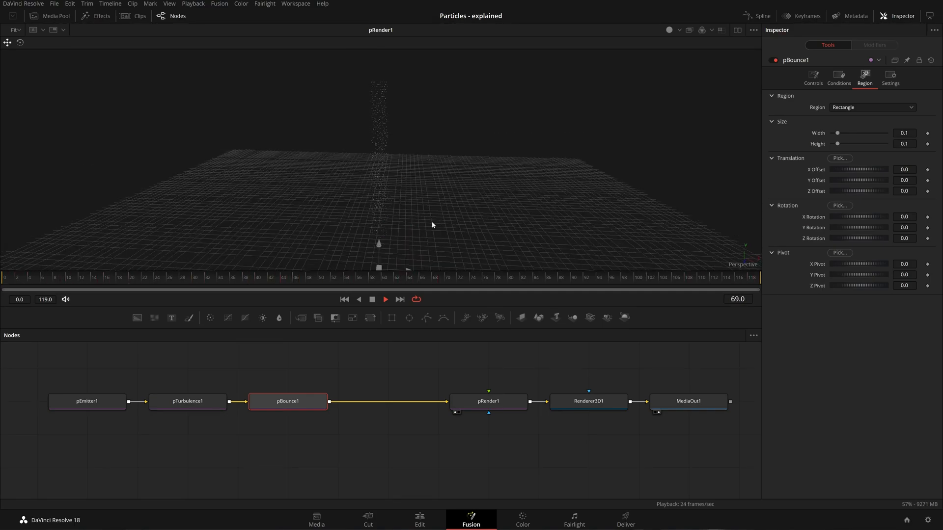
pyautogui.moveTo(455, 227); pyautogui.dragTo(472, 182)
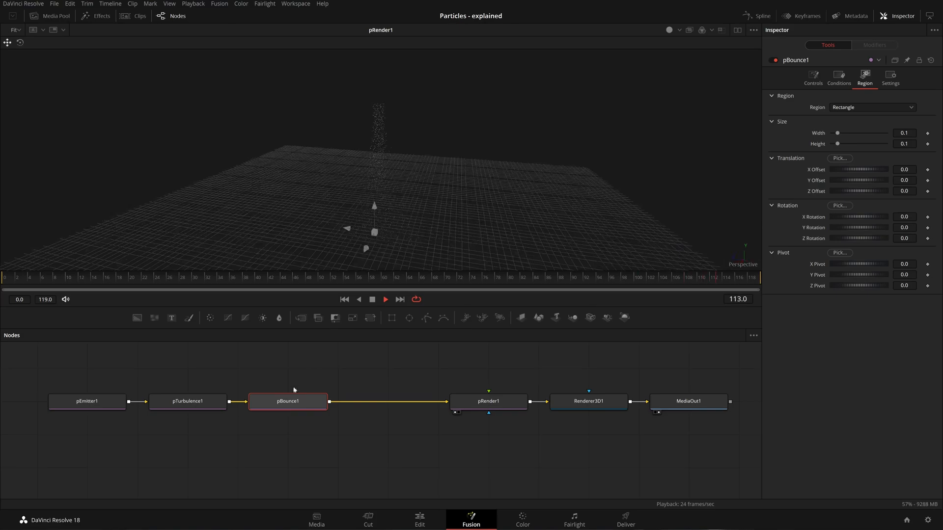
# - Set pTurbulence1's X strength to about 0.818 and its Y strength to about 0.808
pyautogui.click(188, 401)
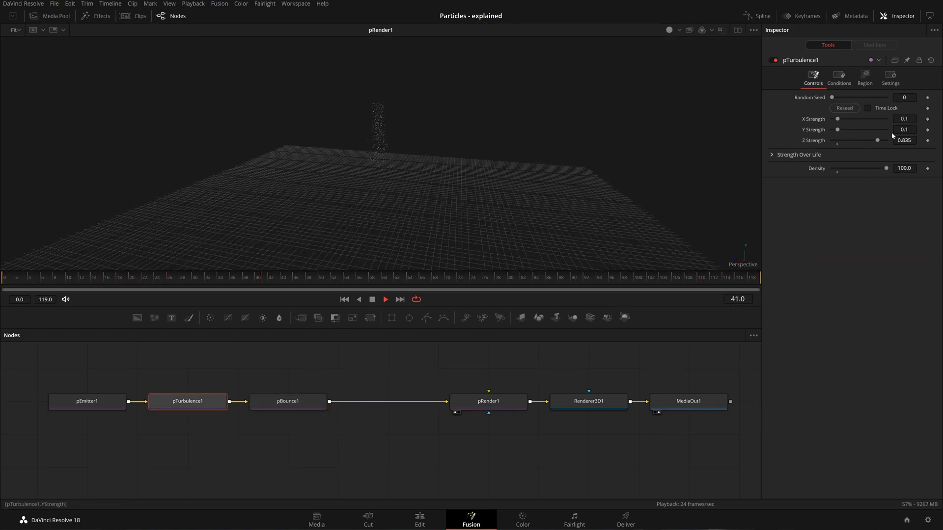
pyautogui.moveTo(837, 119); pyautogui.dragTo(846, 118)
pyautogui.moveTo(904, 130); pyautogui.dragTo(919, 130)
pyautogui.moveTo(903, 120)
pyautogui.mouseDown()
pyautogui.moveTo(931, 129)
pyautogui.moveTo(901, 129)
pyautogui.mouseUp()
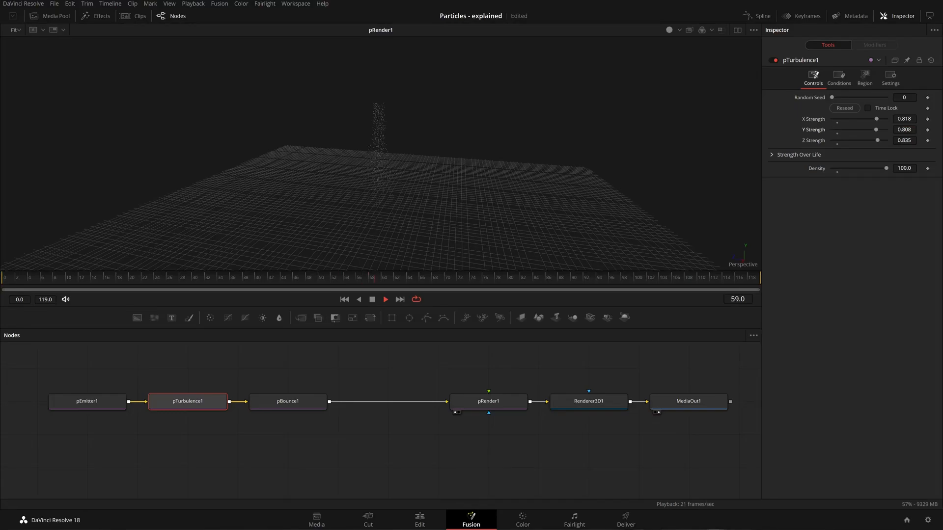
# - Reseed pTurbulence1, and lower its density to about 5.7 and its Z strength to about 0.065
pyautogui.click(845, 108)
pyautogui.moveTo(904, 168); pyautogui.dragTo(837, 172)
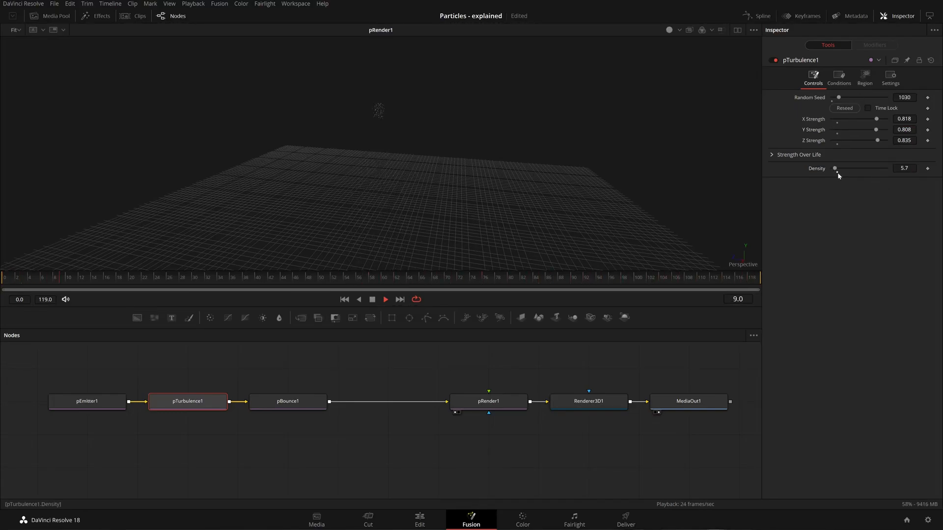
pyautogui.moveTo(904, 141); pyautogui.dragTo(875, 140)
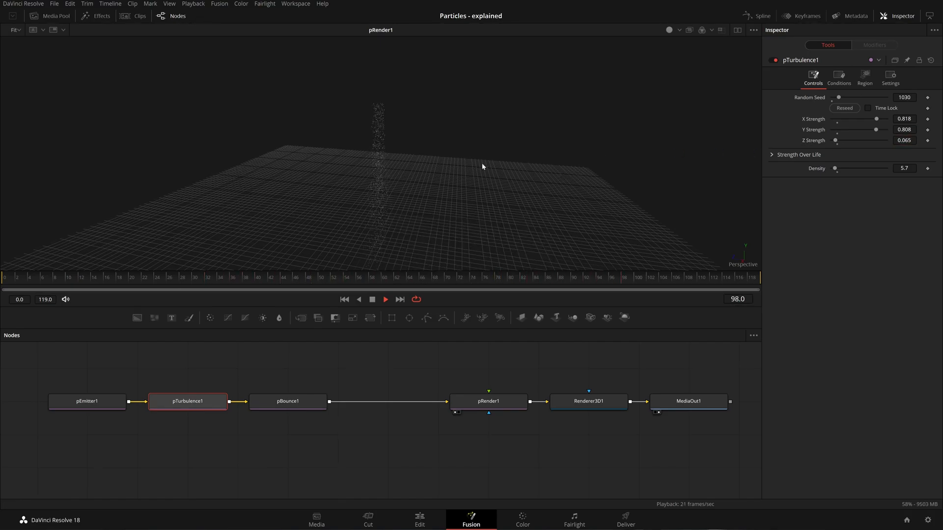
# - Reset the turbulence's X, Y and Z strengths to their default of 0.1
pyautogui.moveTo(904, 129); pyautogui.dragTo(877, 136)
pyautogui.click(837, 133)
pyautogui.click(837, 122)
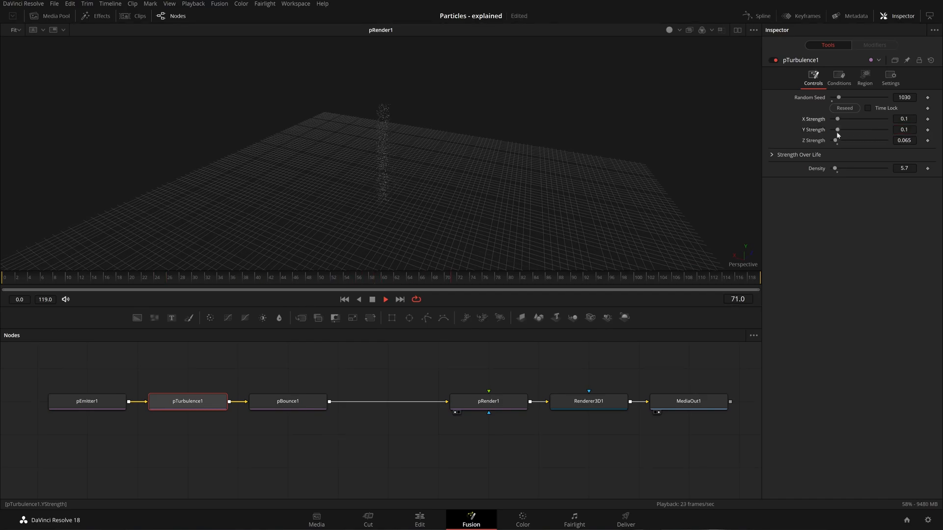
pyautogui.click(837, 144)
# - Set the turbulence strengths to about 0.228 in X, 0.22 in Y and 0.228 in Z, with density 100
pyautogui.moveTo(565, 188)
pyautogui.mouseDown()
pyautogui.moveTo(499, 196)
pyautogui.moveTo(575, 199)
pyautogui.mouseUp()
pyautogui.moveTo(838, 140); pyautogui.dragTo(844, 119)
pyautogui.moveTo(560, 206)
pyautogui.mouseDown()
pyautogui.moveTo(437, 248)
pyautogui.moveTo(445, 261)
pyautogui.moveTo(482, 257)
pyautogui.moveTo(578, 212)
pyautogui.mouseUp()
pyautogui.moveTo(472, 215); pyautogui.dragTo(488, 193)
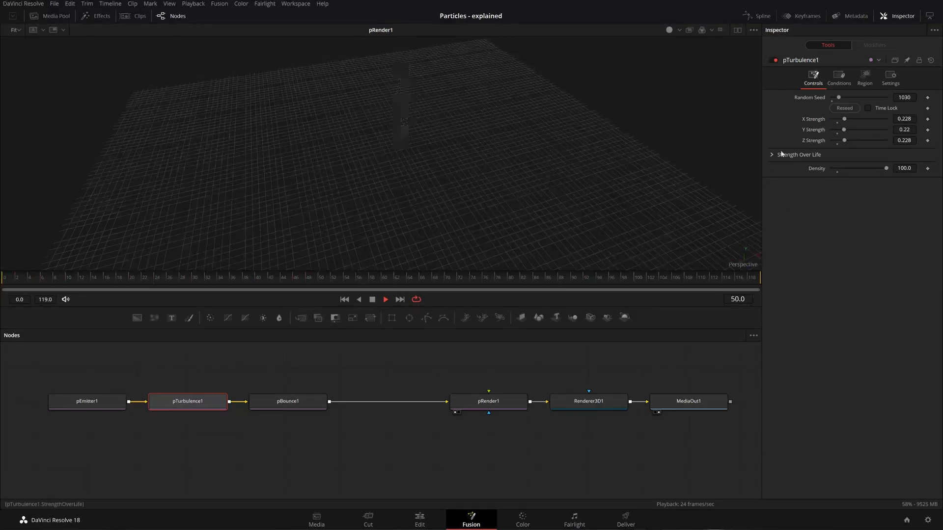
# - Shape pTurbulence1's Strength Over Life curve into a smooth S-shaped decline from slightly above the middle to below it
pyautogui.click(781, 154)
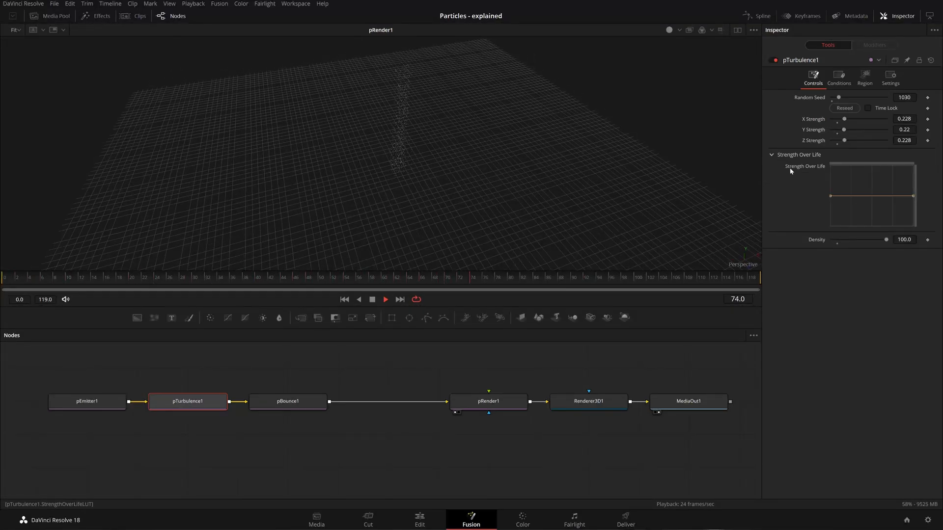
pyautogui.moveTo(830, 197); pyautogui.dragTo(844, 193)
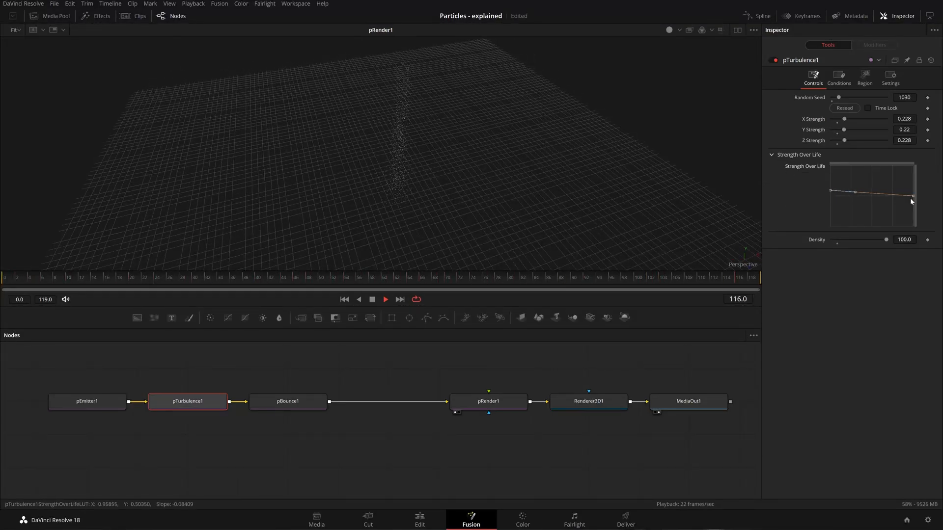
pyautogui.moveTo(911, 196)
pyautogui.mouseDown()
pyautogui.moveTo(923, 214)
pyautogui.moveTo(878, 193)
pyautogui.moveTo(739, 238)
pyautogui.mouseUp()
pyautogui.moveTo(857, 197); pyautogui.dragTo(881, 208)
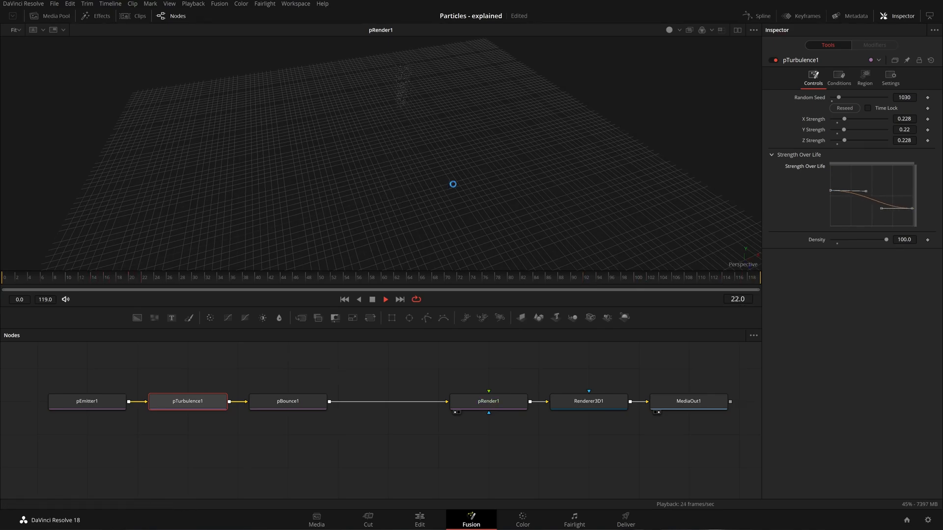
pyautogui.moveTo(493, 192); pyautogui.dragTo(482, 169)
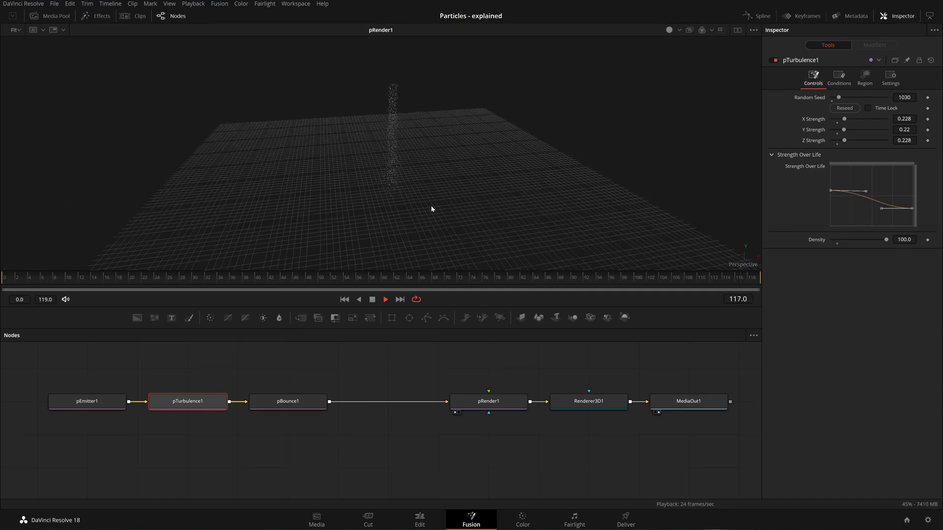
# - Add an unconnected Shape3D node above pBounce1 in the node graph
pyautogui.click(289, 403)
pyautogui.moveTo(358, 377); pyautogui.dragTo(416, 401)
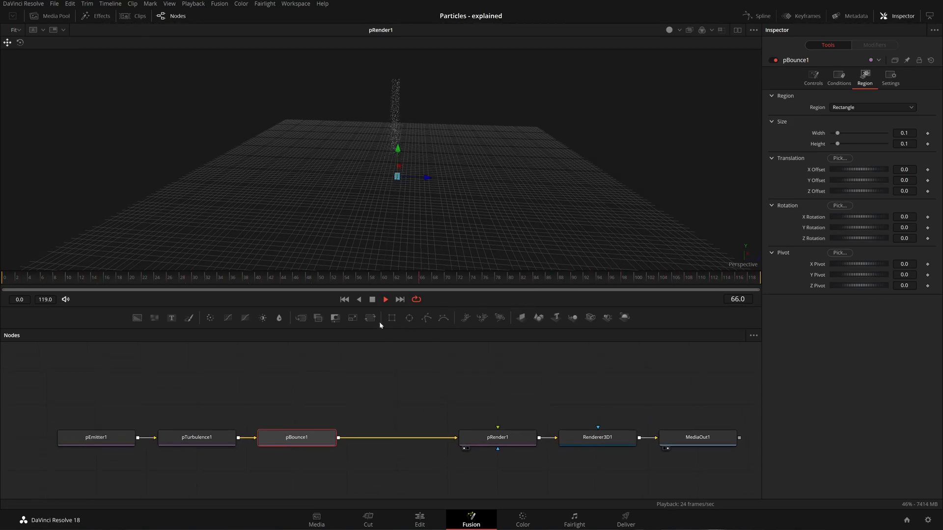
pyautogui.moveTo(329, 351); pyautogui.dragTo(357, 371)
pyautogui.moveTo(538, 318); pyautogui.dragTo(308, 385)
# - Set pBounce1's bounce region to Bitmap
pyautogui.click(328, 456)
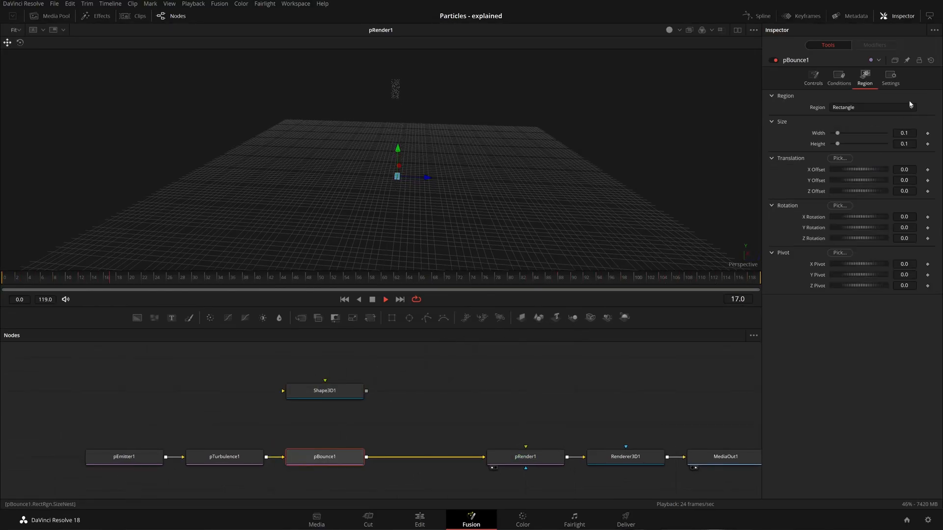
pyautogui.click(866, 107)
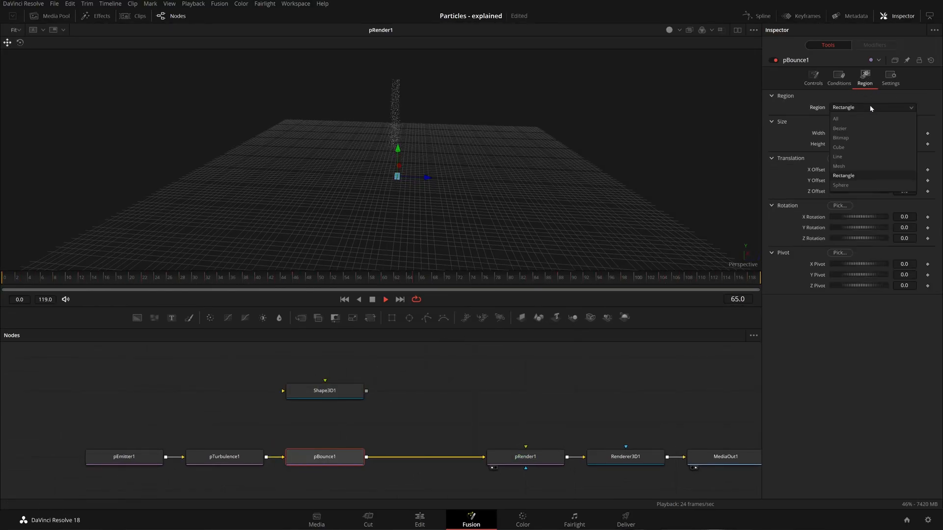
pyautogui.click(860, 137)
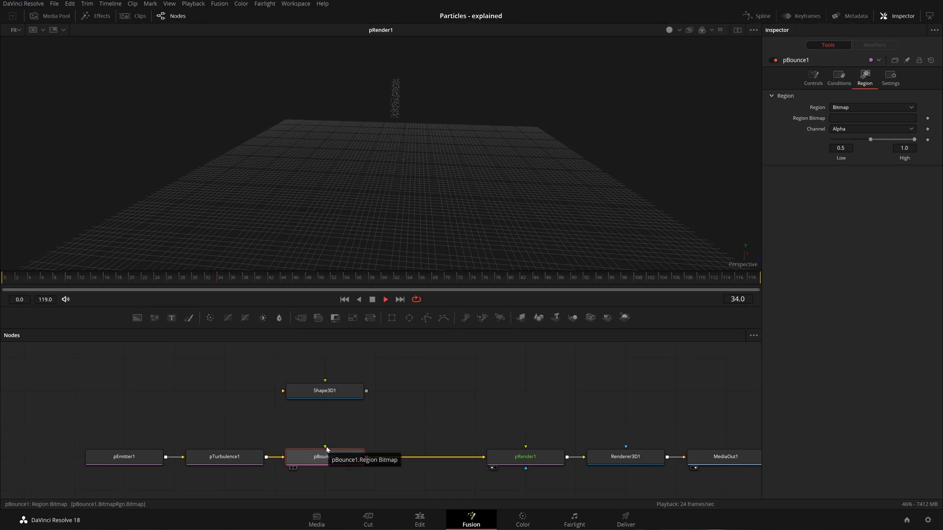
pyautogui.click(899, 107)
pyautogui.click(900, 107)
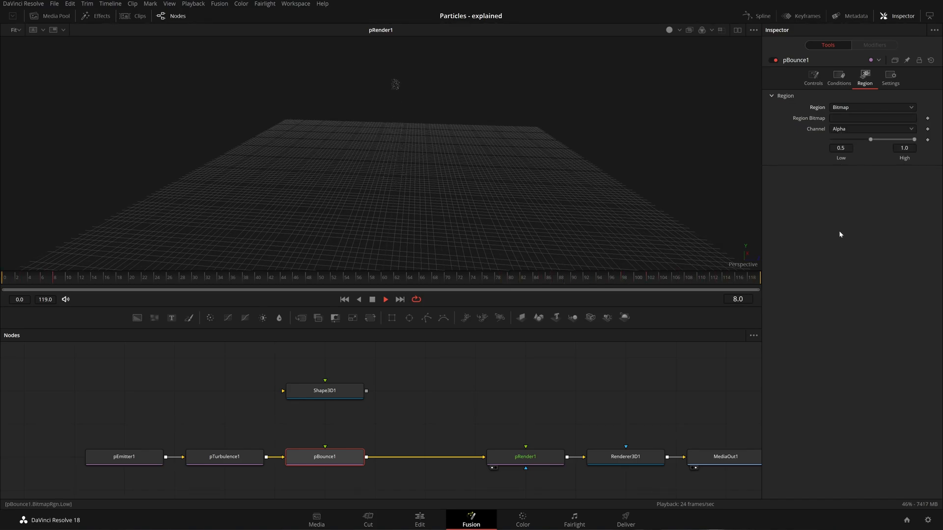
pyautogui.click(324, 390)
pyautogui.click(335, 455)
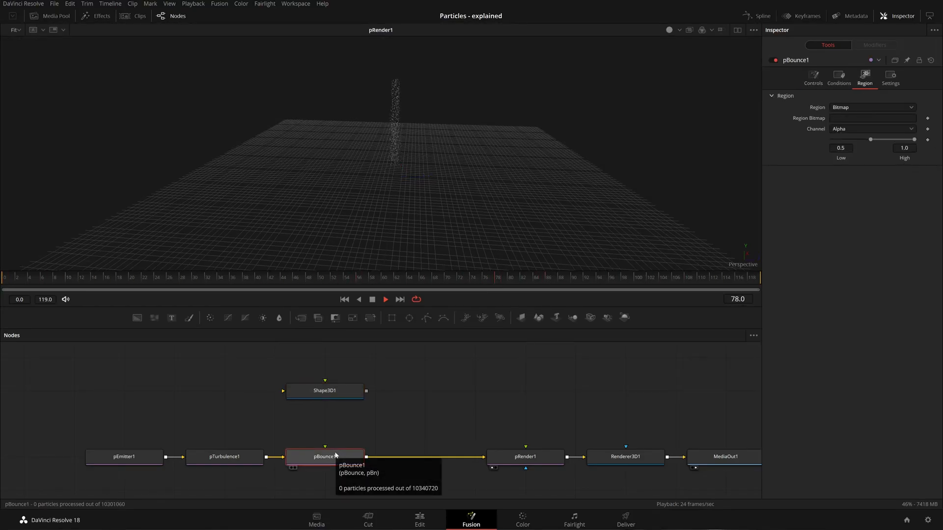
# - Switch pBounce1's region to Rectangle and back to Bitmap, and try to connect Shape3D1's output to pBounce1
pyautogui.click(864, 108)
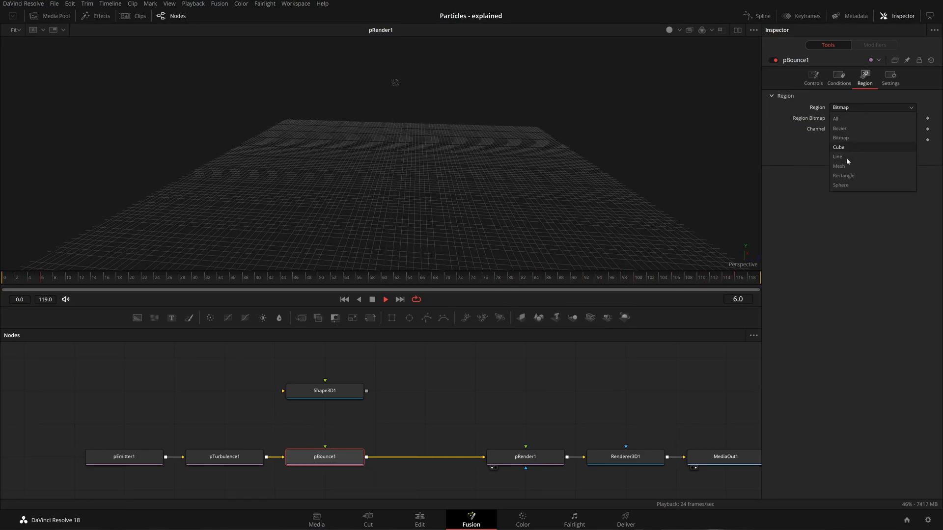
pyautogui.click(857, 175)
pyautogui.click(882, 107)
pyautogui.click(869, 138)
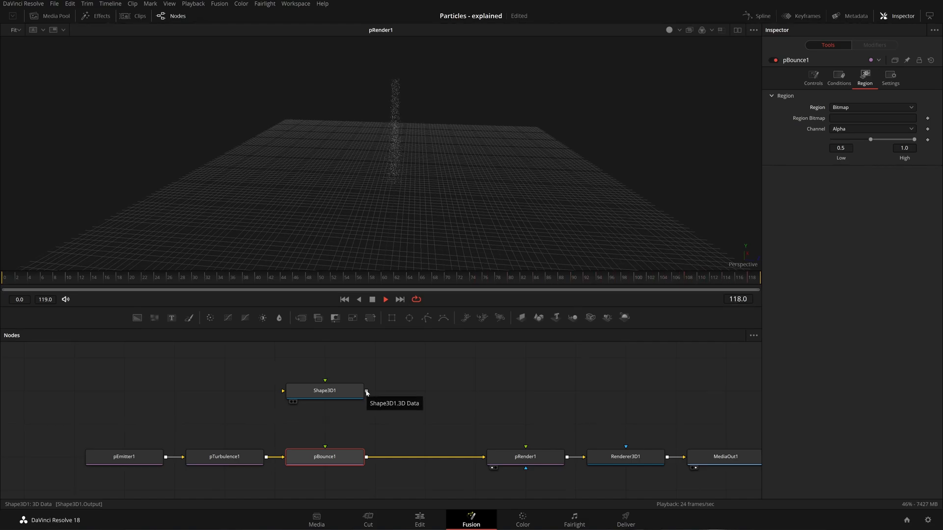
pyautogui.moveTo(366, 393); pyautogui.dragTo(348, 459)
pyautogui.moveTo(366, 390); pyautogui.dragTo(350, 454)
# - Set pBounce1's region to Mesh and connect Shape3D1's output to its mesh input
pyautogui.click(845, 108)
pyautogui.click(840, 171)
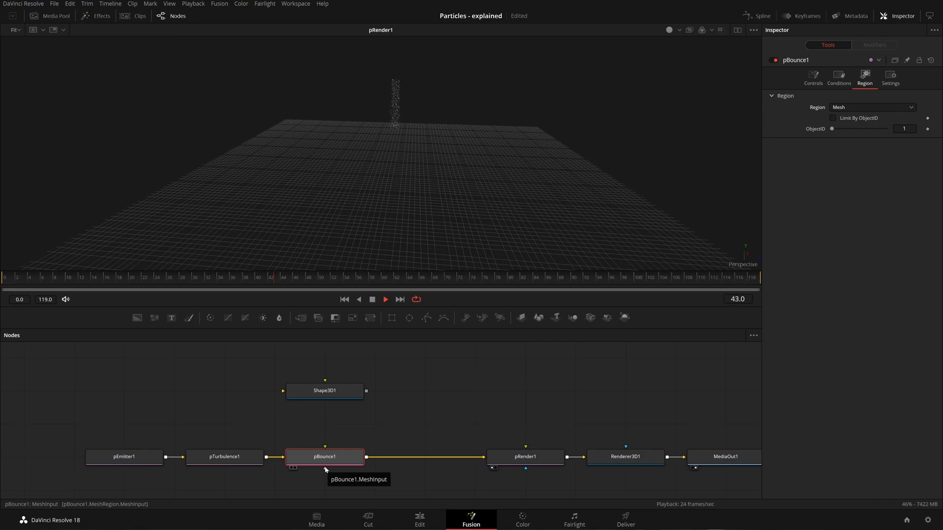
pyautogui.moveTo(367, 392); pyautogui.dragTo(349, 462)
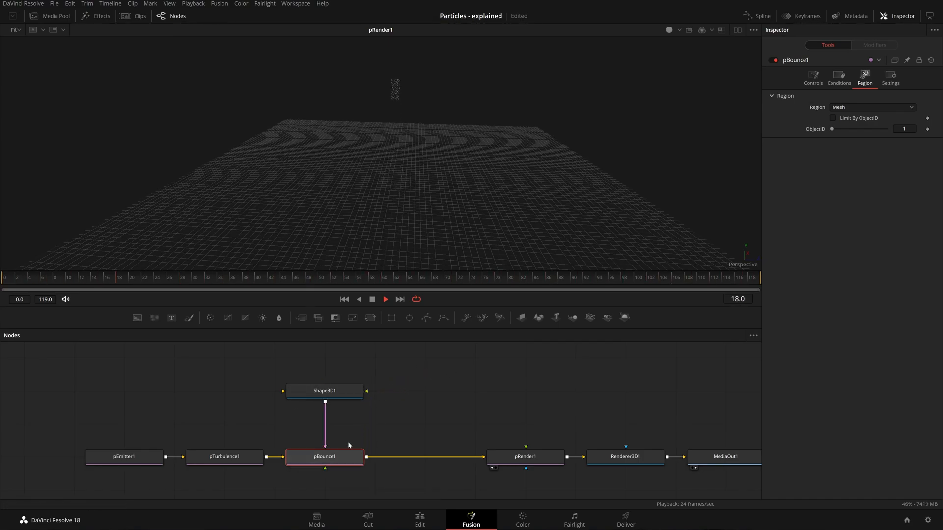
# - Show Shape3D1 on its own in the viewer and set its shape to Torus
pyautogui.click(337, 397)
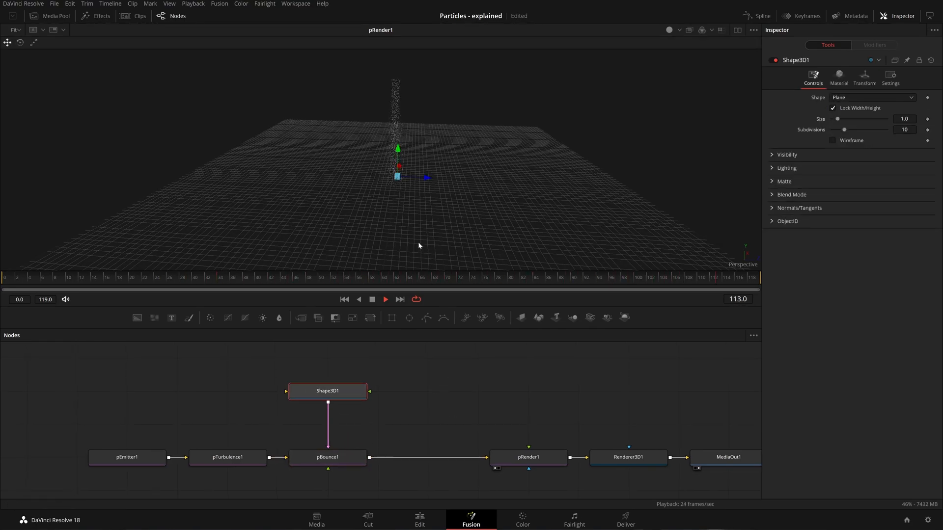
pyautogui.moveTo(424, 235); pyautogui.dragTo(462, 233)
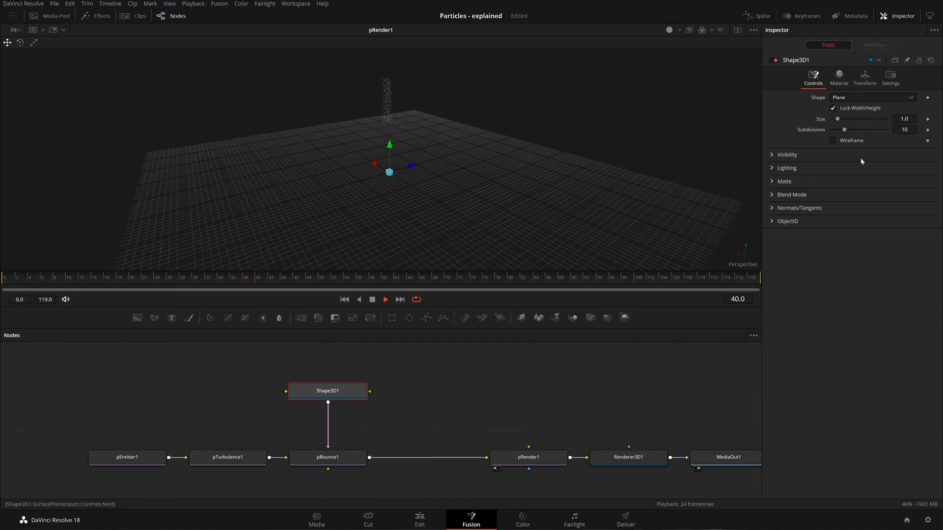
pyautogui.click(848, 101)
pyautogui.click(338, 396)
pyautogui.press('1')
pyautogui.scroll(4, 419, 183)
pyautogui.moveTo(463, 223); pyautogui.dragTo(671, 198)
pyautogui.click(884, 98)
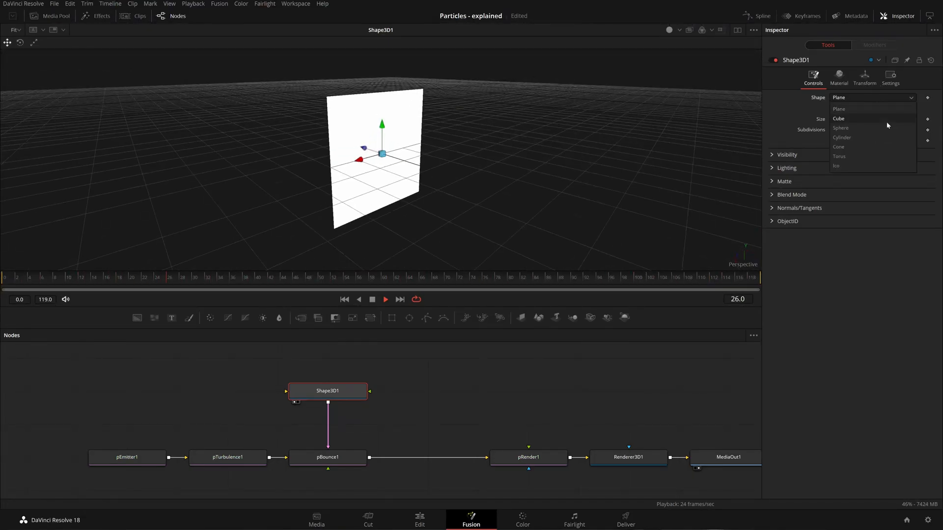
pyautogui.click(860, 157)
# - Set the torus's base and height subdivisions to 100 and enable lights shading in the 3D viewer
pyautogui.moveTo(645, 176); pyautogui.dragTo(614, 202)
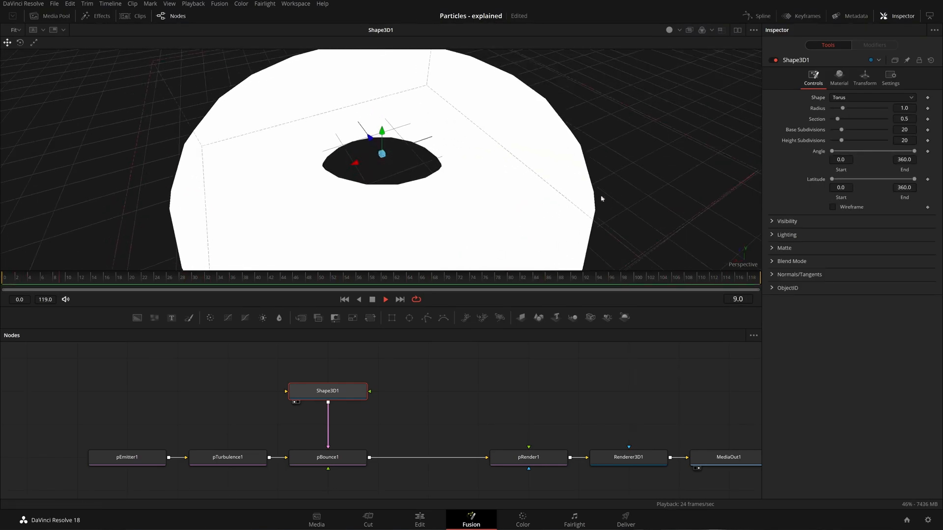
pyautogui.scroll(-5, 615, 202)
pyautogui.moveTo(841, 130); pyautogui.dragTo(886, 141)
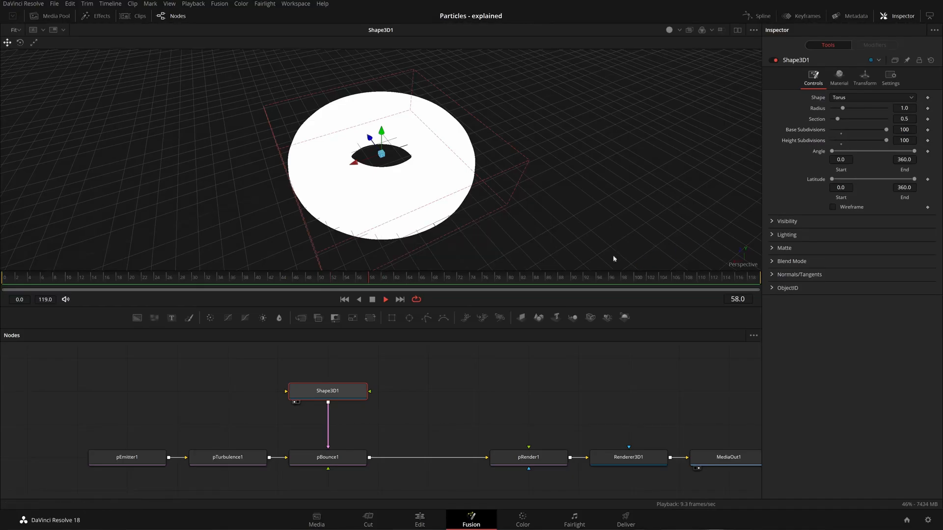
pyautogui.moveTo(493, 188); pyautogui.dragTo(404, 155)
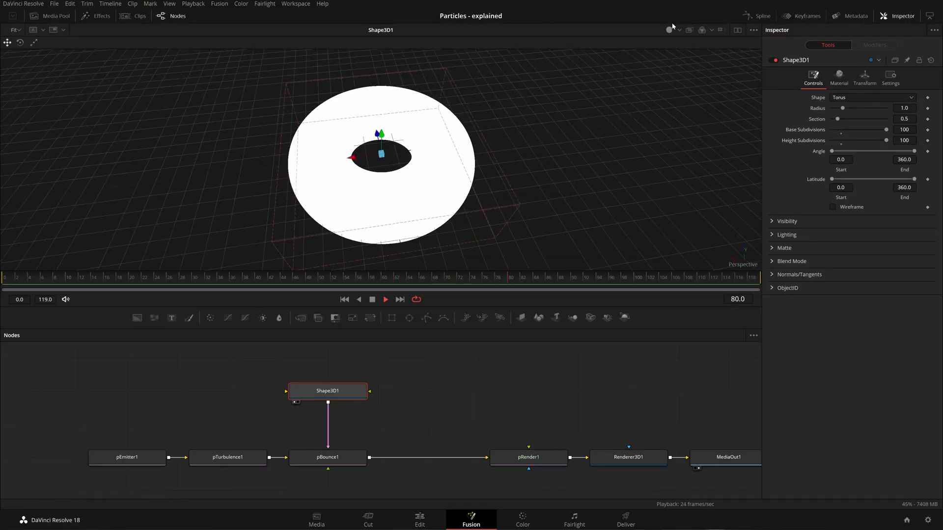
pyautogui.moveTo(566, 188); pyautogui.dragTo(472, 207)
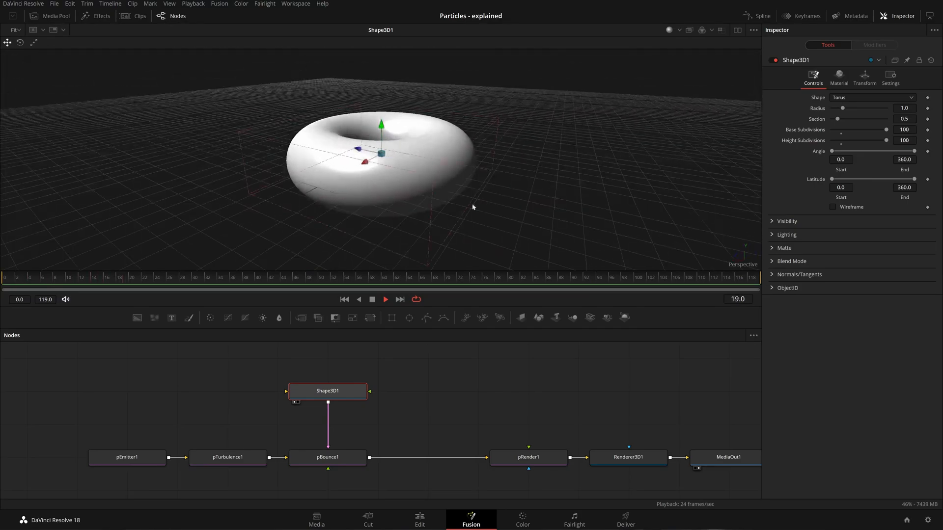
pyautogui.click(676, 31)
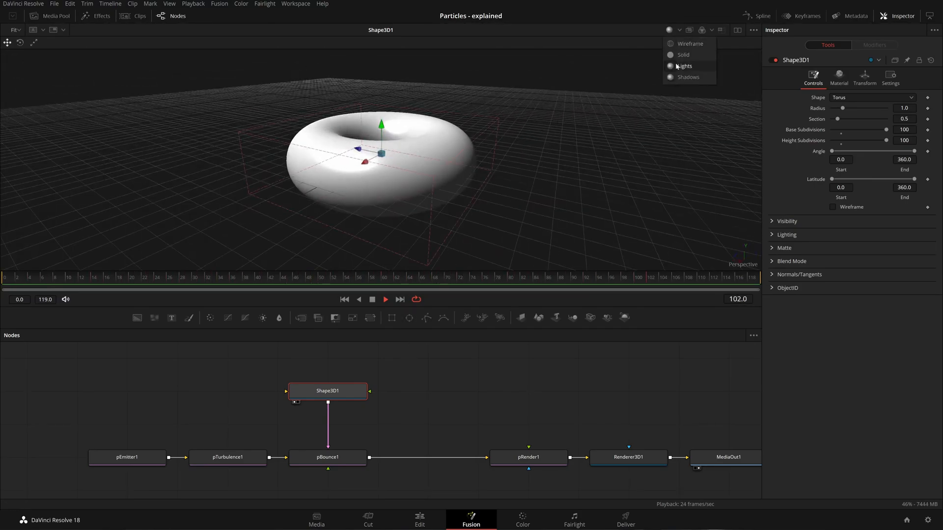
pyautogui.click(593, 162)
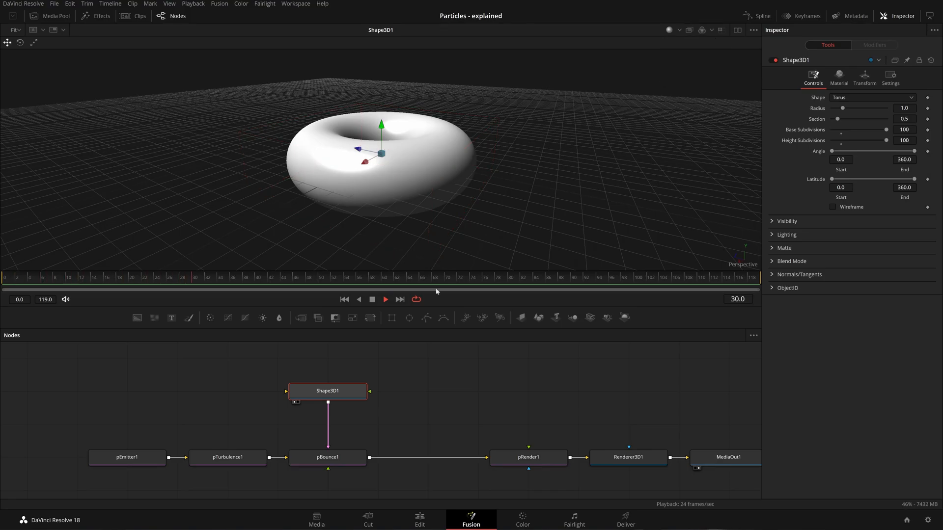
# - Move pRender1 next to pBounce1 and insert a Merge3D node between pRender1 and Renderer3D1
pyautogui.moveTo(398, 421); pyautogui.dragTo(352, 420)
pyautogui.moveTo(510, 455); pyautogui.dragTo(411, 454)
pyautogui.click(582, 456)
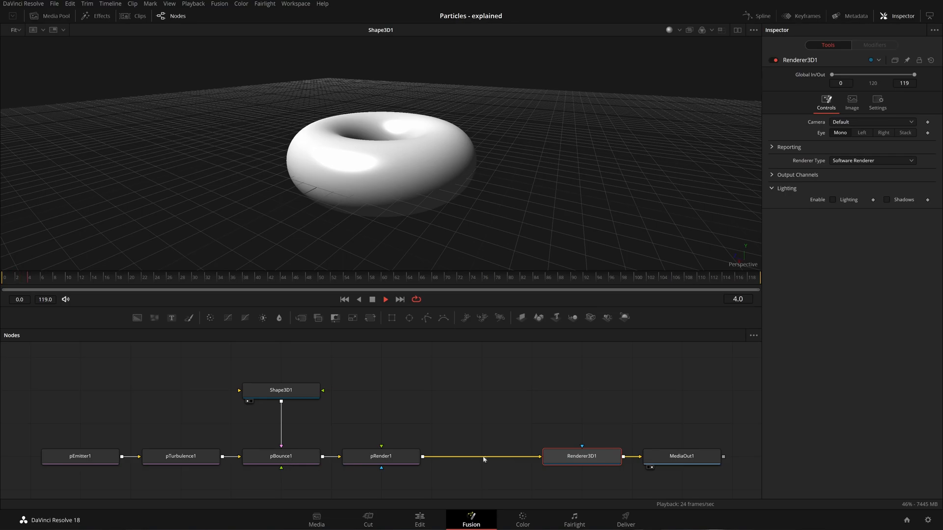
pyautogui.click(381, 456)
pyautogui.click(573, 317)
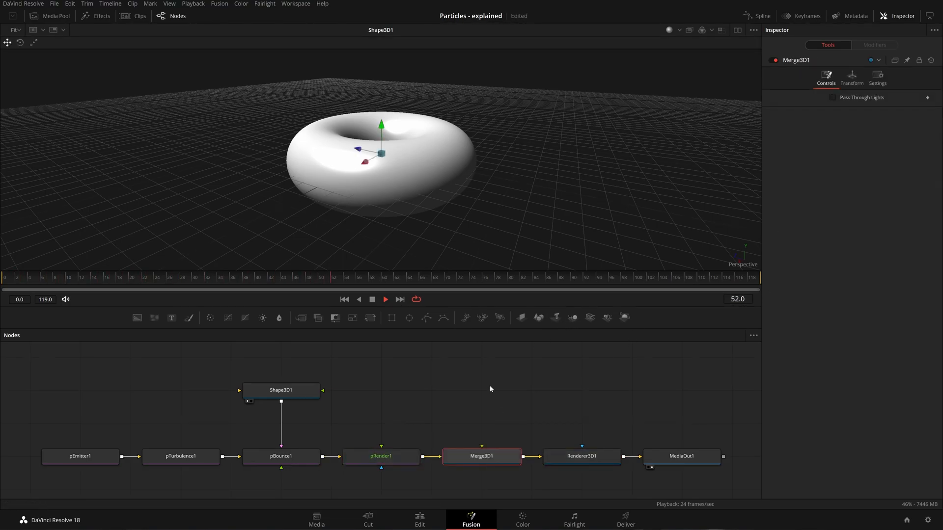
# - Connect Shape3D1's output to Merge3D1 as well and show Merge3D1 in the viewer to inspect the particles above the torus
pyautogui.moveTo(281, 402); pyautogui.dragTo(555, 196)
pyautogui.scroll(-5, 458, 175)
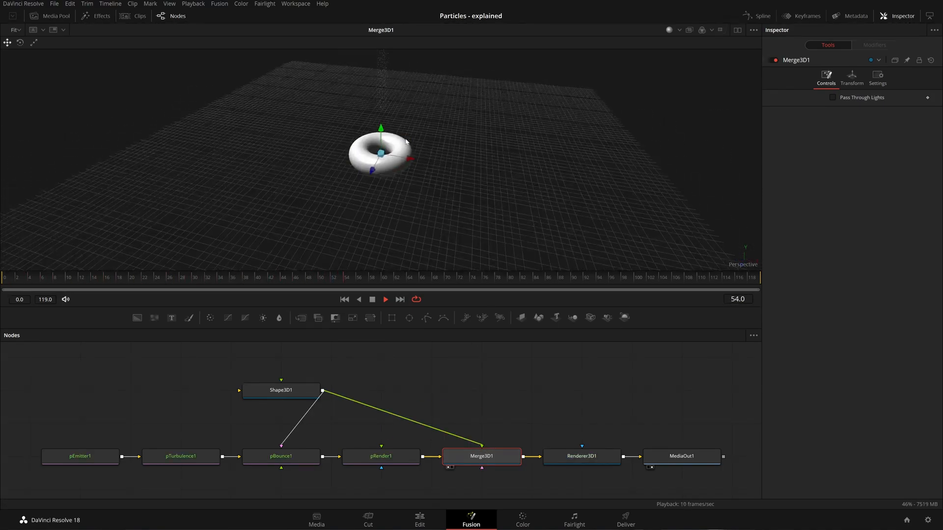
pyautogui.moveTo(443, 138); pyautogui.dragTo(543, 168)
pyautogui.scroll(4, 448, 204)
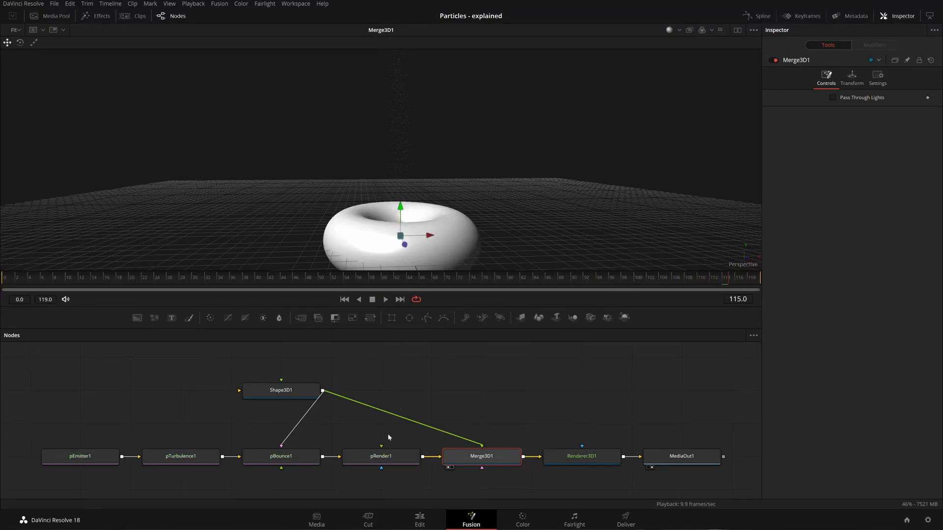
# - Shift Shape3D1 aside, add a separate Background node masked by a Rectangle beside the particle nodes, and show Background1 in the viewer
pyautogui.moveTo(309, 393); pyautogui.dragTo(261, 393)
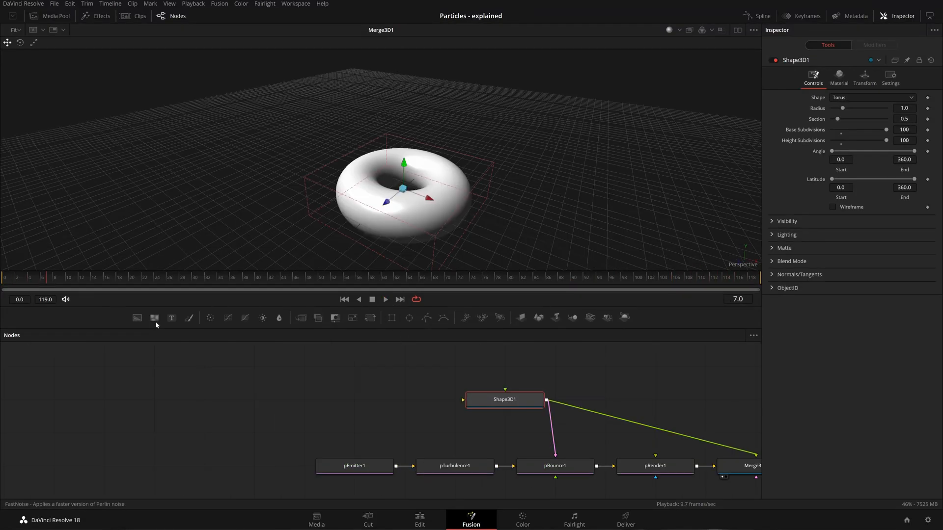
pyautogui.moveTo(138, 318); pyautogui.dragTo(154, 433)
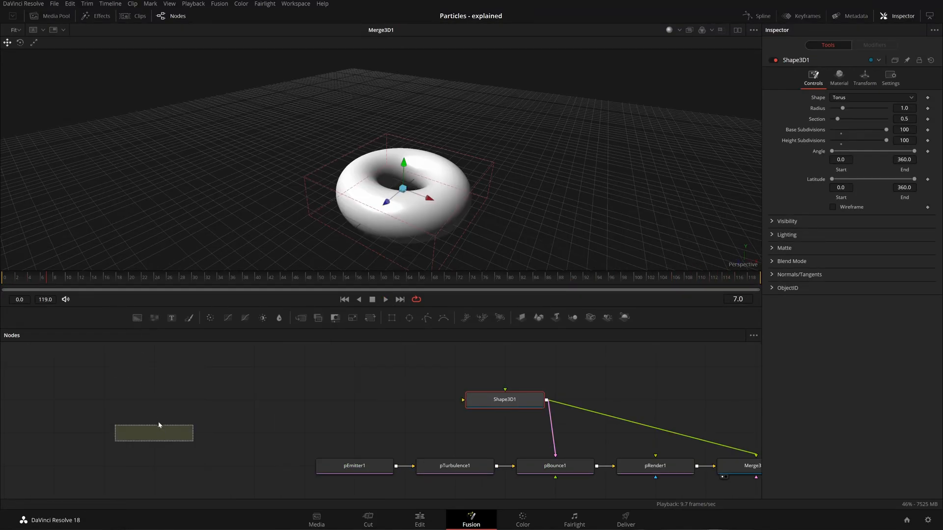
pyautogui.moveTo(392, 319); pyautogui.dragTo(168, 435)
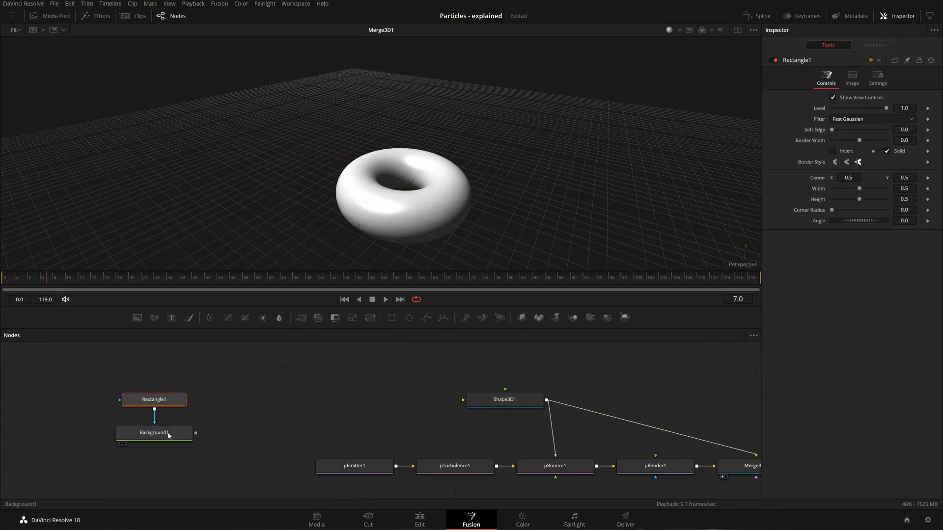
pyautogui.press('1')
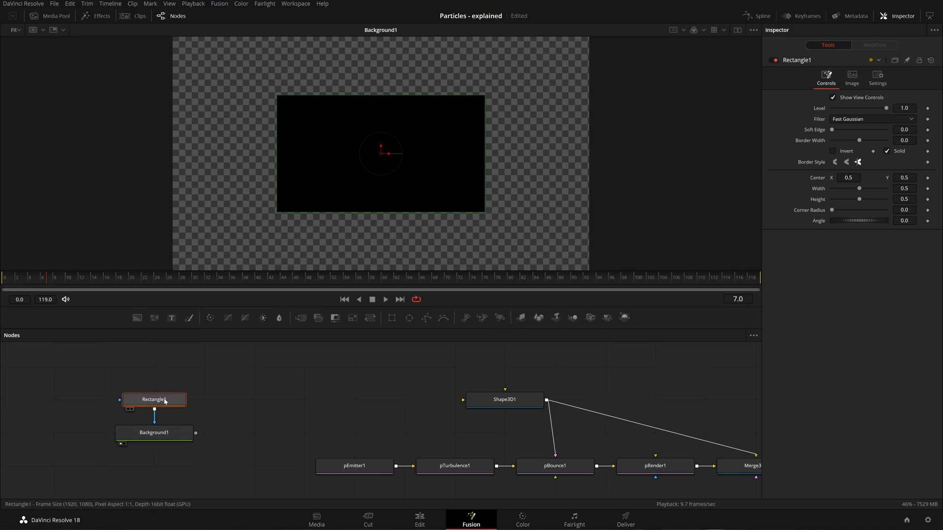
# - Set Rectangle1's corner radius to 1.0 and its height to 0.25
pyautogui.moveTo(832, 209); pyautogui.dragTo(780, 199)
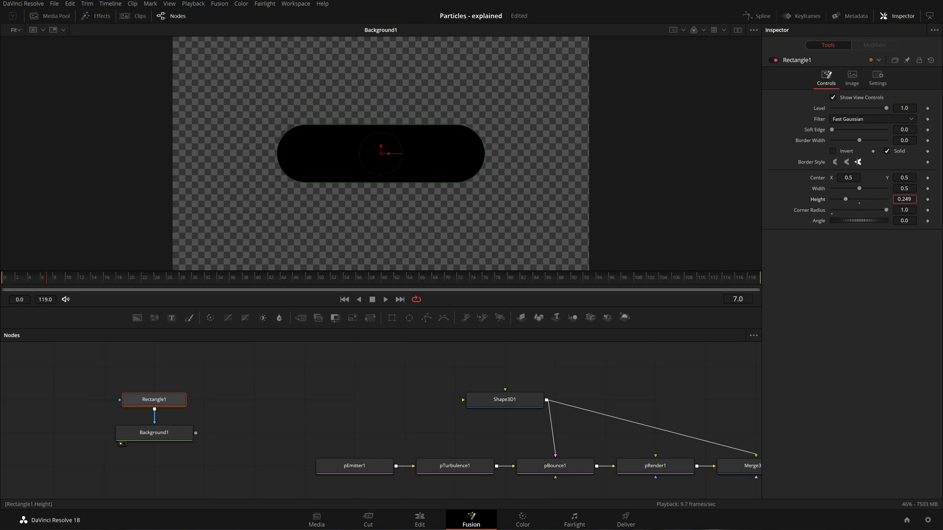
pyautogui.write('5')
pyautogui.press('Tab')
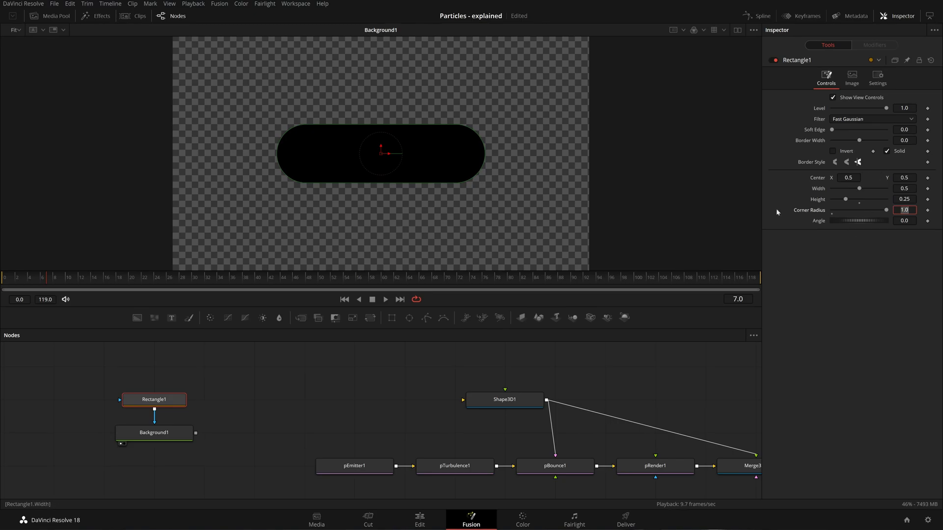
# - Change Background1's type to Gradient with a Radial gradient type
pyautogui.click(154, 433)
pyautogui.click(858, 150)
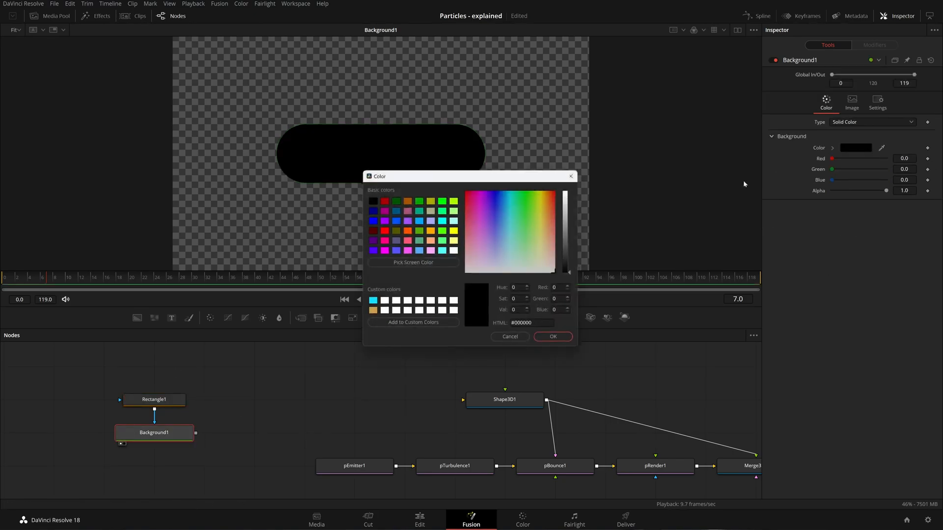
pyautogui.click(577, 169)
pyautogui.click(859, 123)
pyautogui.click(842, 171)
pyautogui.click(879, 148)
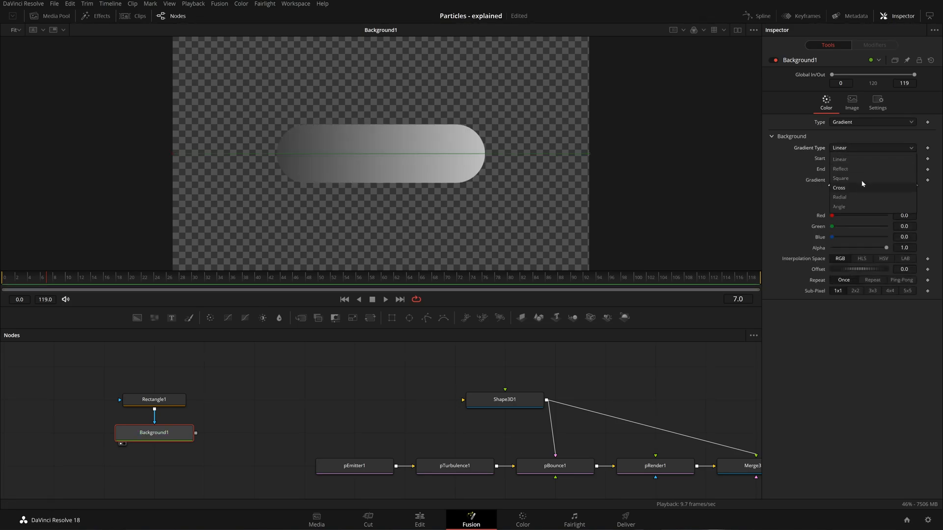
pyautogui.click(839, 197)
# - Move the radial gradient's start point to about (0.50, 0.66) and its end point to about (0.93, 0.08)
pyautogui.scroll(-2, 364, 182)
pyautogui.moveTo(232, 165); pyautogui.dragTo(337, 162)
pyautogui.moveTo(524, 163); pyautogui.dragTo(422, 192)
pyautogui.moveTo(335, 158); pyautogui.dragTo(377, 134)
pyautogui.moveTo(423, 196); pyautogui.dragTo(505, 231)
# - Color the gradient's end stop blue (0.0, 0.567, 1.0) and its start stop purple (0.535, 0.197, 1.0)
pyautogui.click(916, 184)
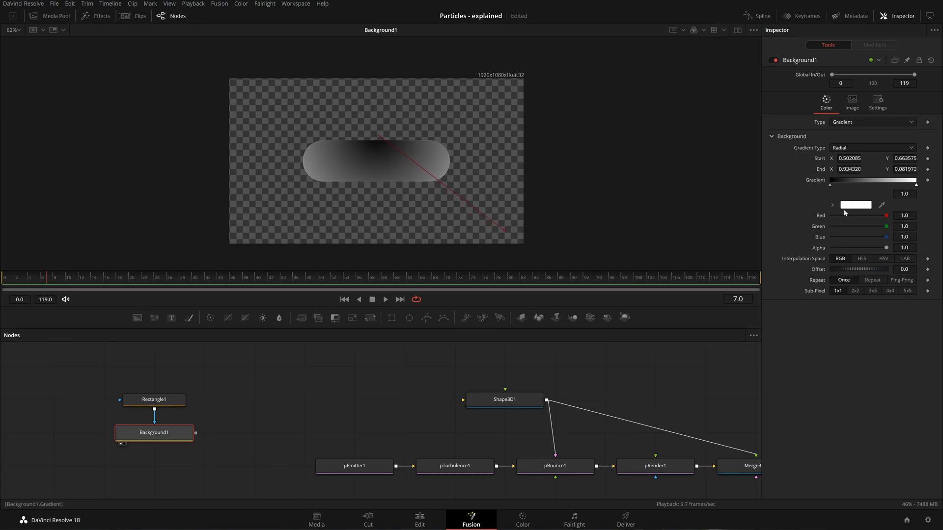
pyautogui.moveTo(885, 227); pyautogui.dragTo(862, 227)
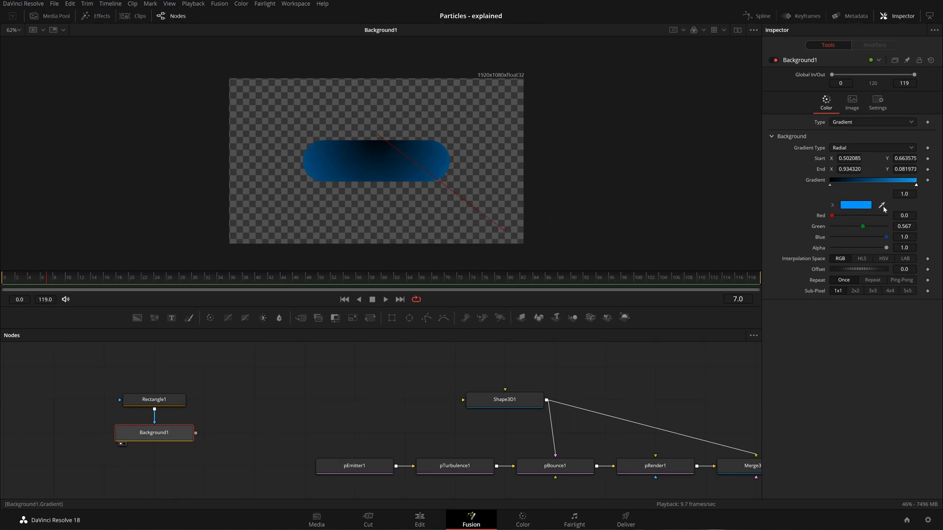
pyautogui.click(830, 185)
pyautogui.moveTo(833, 237)
pyautogui.mouseDown()
pyautogui.moveTo(886, 237)
pyautogui.moveTo(850, 217)
pyautogui.moveTo(867, 226)
pyautogui.moveTo(852, 232)
pyautogui.moveTo(864, 217)
pyautogui.moveTo(842, 226)
pyautogui.mouseUp()
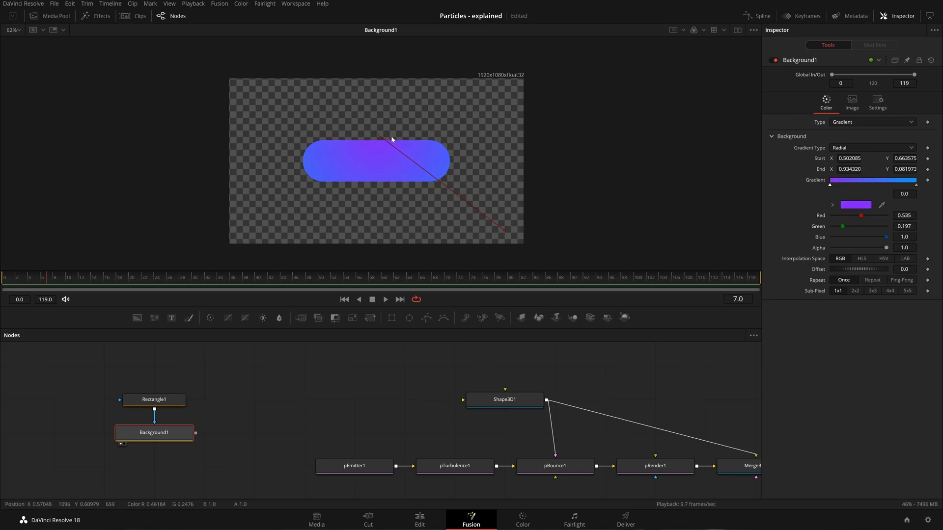
# - Darken the gradient's start color to #350b4c and move its start point to about (0.38, 0.56) and end point to about (0.06, 0.30)
pyautogui.moveTo(377, 134); pyautogui.dragTo(375, 148)
pyautogui.moveTo(572, 223); pyautogui.dragTo(572, 232)
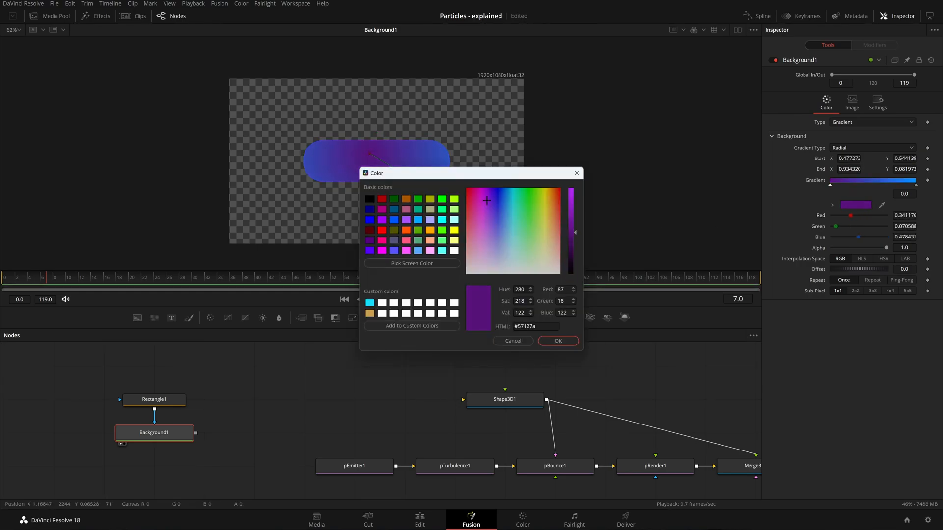
pyautogui.click(560, 340)
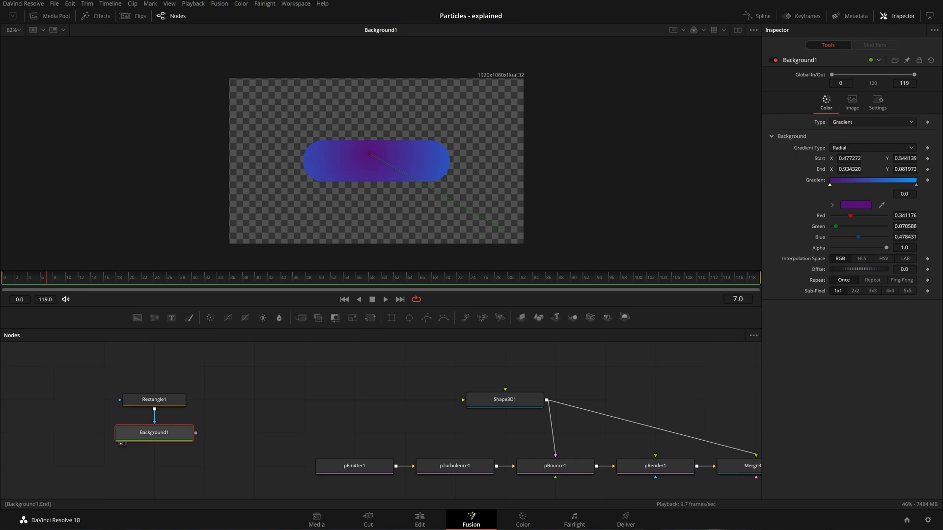
pyautogui.click(847, 207)
pyautogui.click(572, 252)
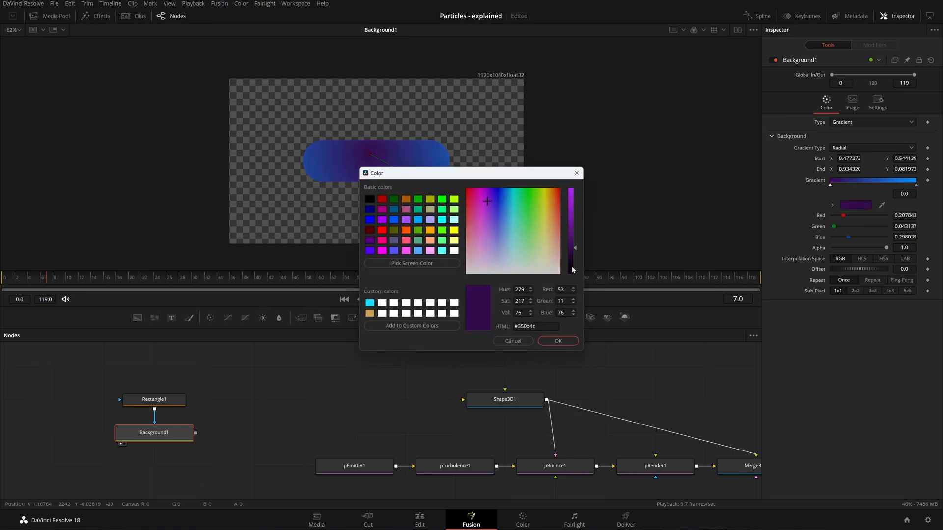
pyautogui.click(558, 341)
pyautogui.moveTo(357, 155); pyautogui.dragTo(342, 151)
pyautogui.moveTo(476, 195); pyautogui.dragTo(245, 194)
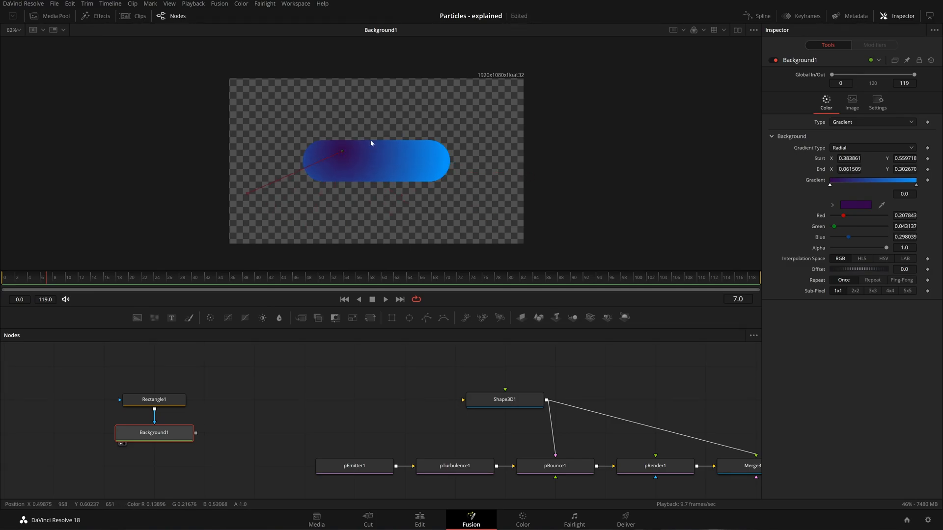
# - Set the gradient type to Reflect and move its start point to about (0.49, 0.38) and end point to about (0.55, 0.15)
pyautogui.click(847, 148)
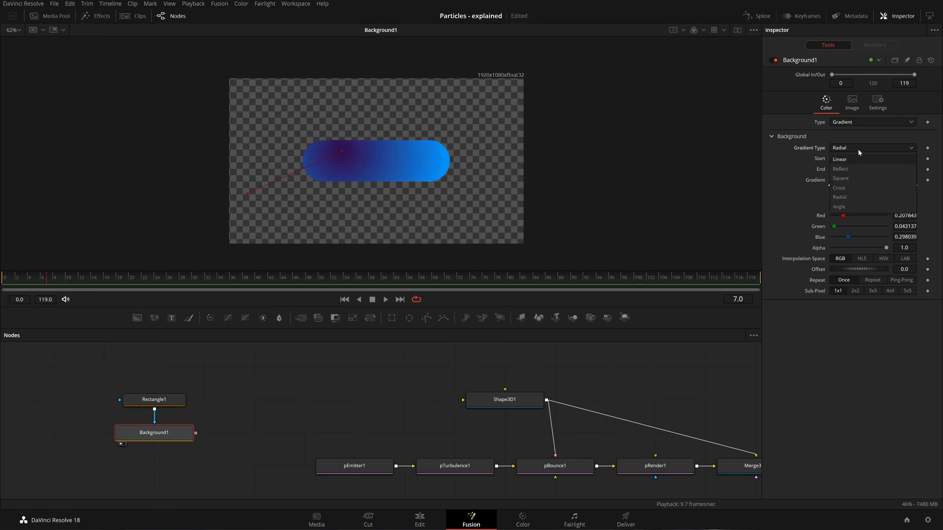
pyautogui.click(840, 168)
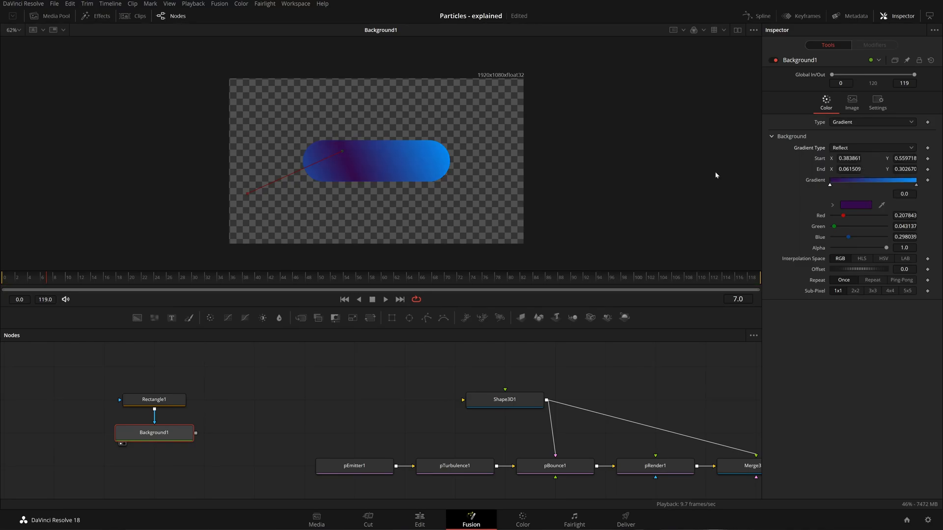
pyautogui.moveTo(350, 151); pyautogui.dragTo(405, 167)
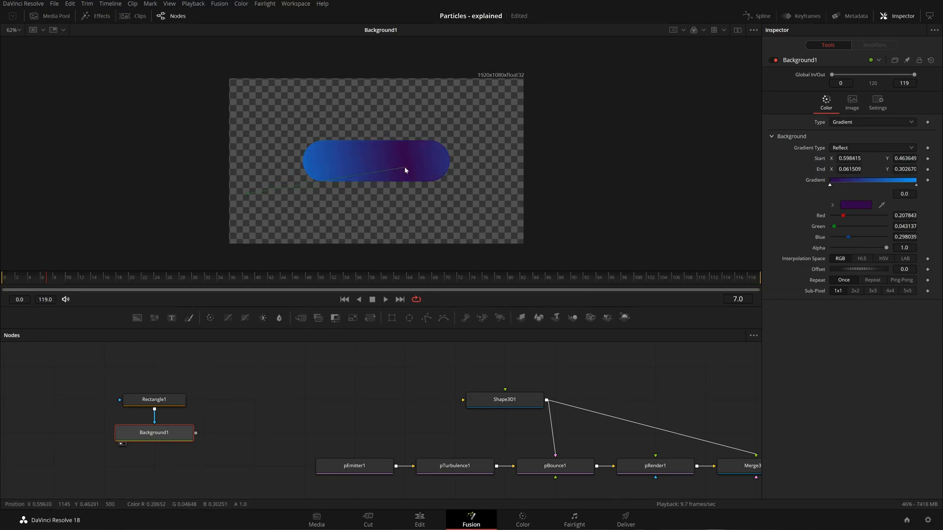
pyautogui.moveTo(246, 193); pyautogui.dragTo(418, 215)
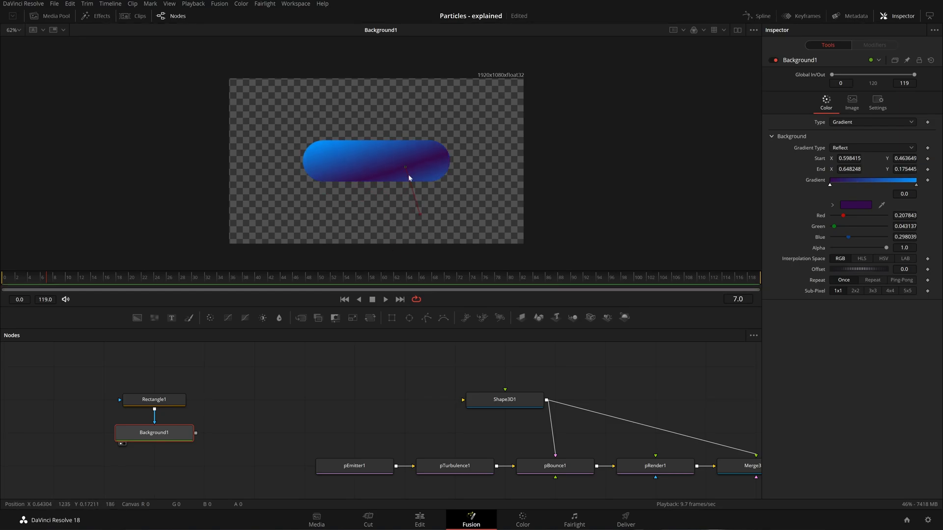
pyautogui.moveTo(405, 167)
pyautogui.mouseDown()
pyautogui.moveTo(379, 155)
pyautogui.moveTo(393, 161)
pyautogui.mouseUp()
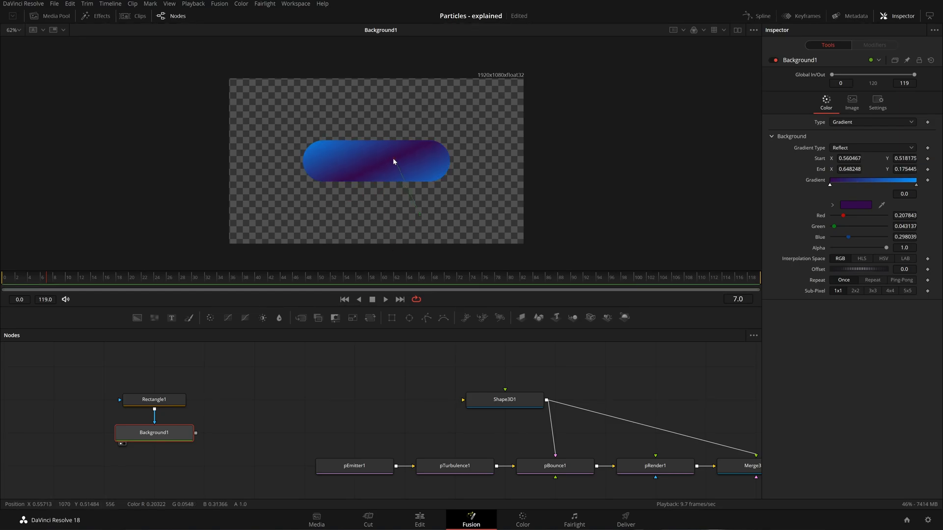
pyautogui.moveTo(419, 213); pyautogui.dragTo(392, 219)
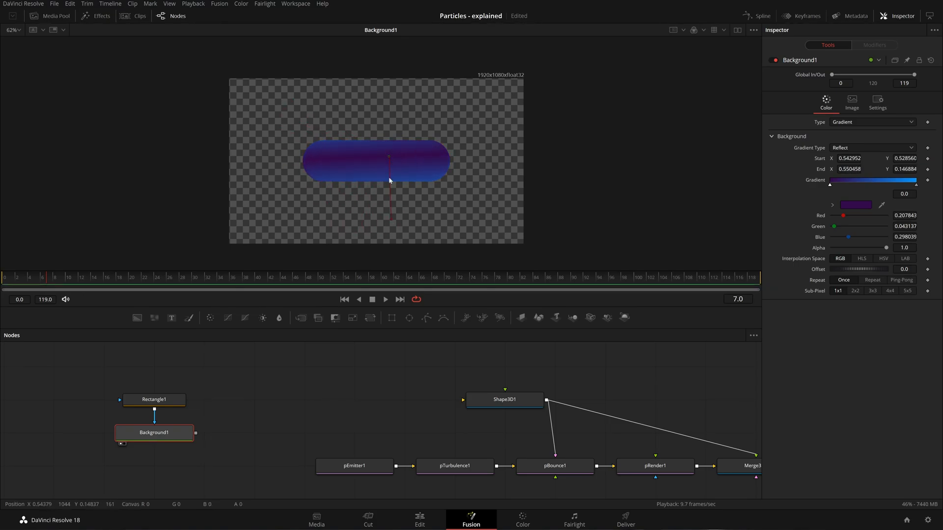
pyautogui.moveTo(386, 166); pyautogui.dragTo(374, 181)
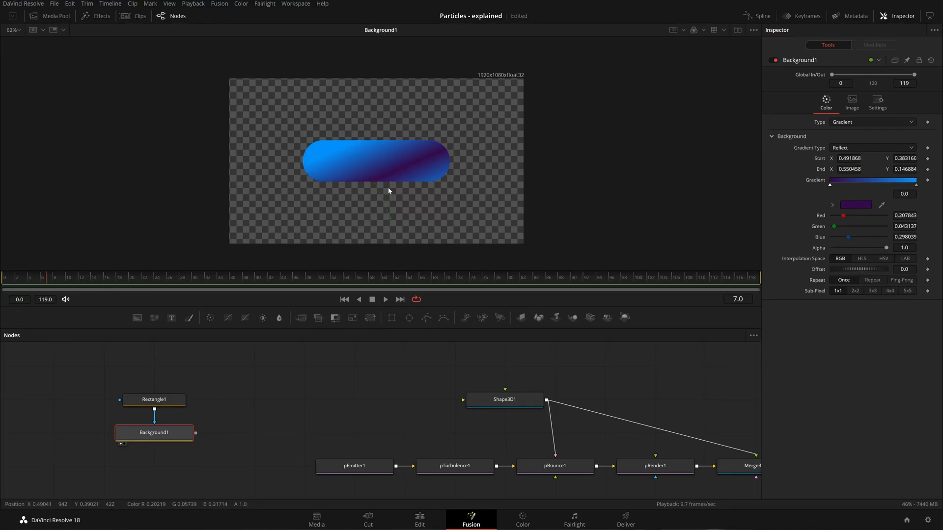
# - Move the reflect gradient's start point to about (0.47, 0.44) and its end point to about (0.53, 0.06)
pyautogui.moveTo(393, 224)
pyautogui.mouseDown()
pyautogui.moveTo(400, 220)
pyautogui.moveTo(386, 235)
pyautogui.mouseUp()
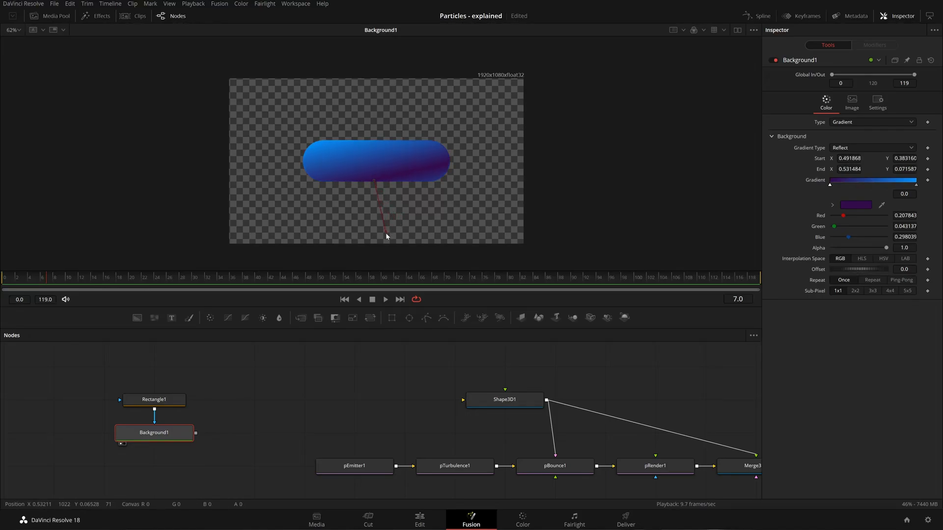
pyautogui.moveTo(373, 179); pyautogui.dragTo(367, 171)
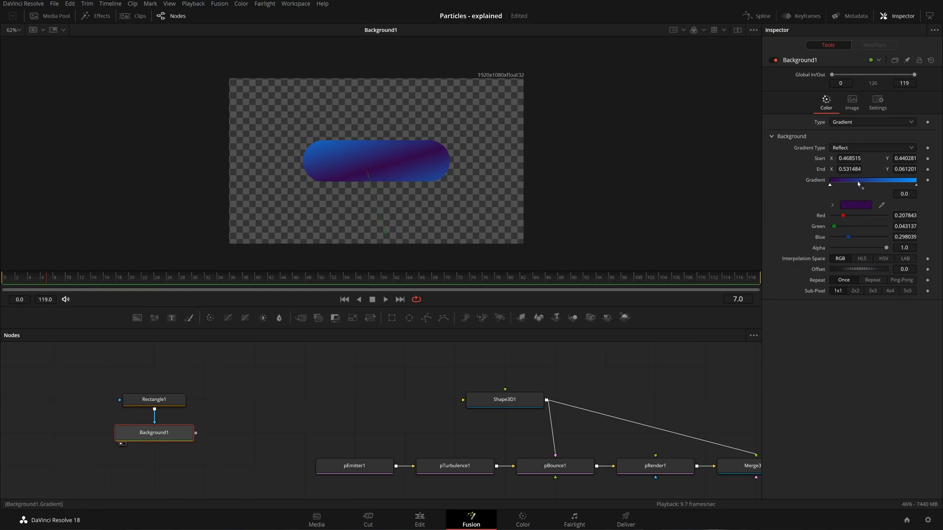
# - Add a pink stop (0.866, 0.559, 0.669) between the gradient's purple and blue stops and move the blue stop to about 0.64
pyautogui.moveTo(915, 186)
pyautogui.mouseDown()
pyautogui.moveTo(868, 193)
pyautogui.moveTo(916, 195)
pyautogui.mouseUp()
pyautogui.click(830, 186)
pyautogui.click(865, 186)
pyautogui.moveTo(843, 219); pyautogui.dragTo(859, 231)
pyautogui.moveTo(830, 185); pyautogui.dragTo(889, 190)
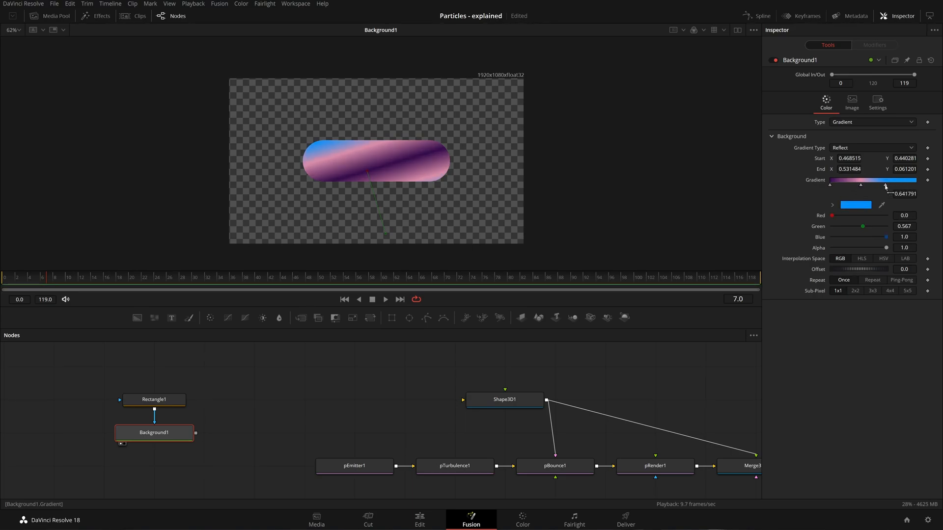
# - Reposition the gradient's start point to about (0.47, 0.50) and its end point to about (0.57, 0.10)
pyautogui.moveTo(385, 232); pyautogui.dragTo(420, 275)
pyautogui.moveTo(367, 170)
pyautogui.mouseDown()
pyautogui.moveTo(381, 184)
pyautogui.moveTo(376, 176)
pyautogui.mouseUp()
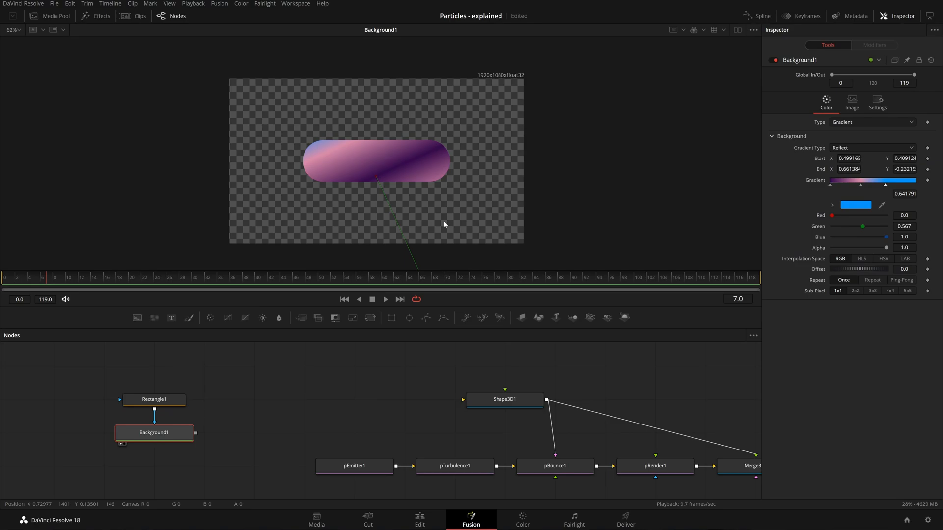
pyautogui.scroll(-2, 444, 224)
pyautogui.moveTo(431, 263); pyautogui.dragTo(407, 220)
pyautogui.moveTo(398, 185); pyautogui.dragTo(391, 178)
pyautogui.moveTo(406, 220); pyautogui.dragTo(410, 228)
# - Slide the gradient's pink stop to about 0.24 and its blue stop to about 0.41, and save the project
pyautogui.moveTo(860, 187)
pyautogui.mouseDown()
pyautogui.moveTo(844, 189)
pyautogui.moveTo(884, 187)
pyautogui.moveTo(853, 189)
pyautogui.mouseUp()
pyautogui.hotkey('ctrl', 's')
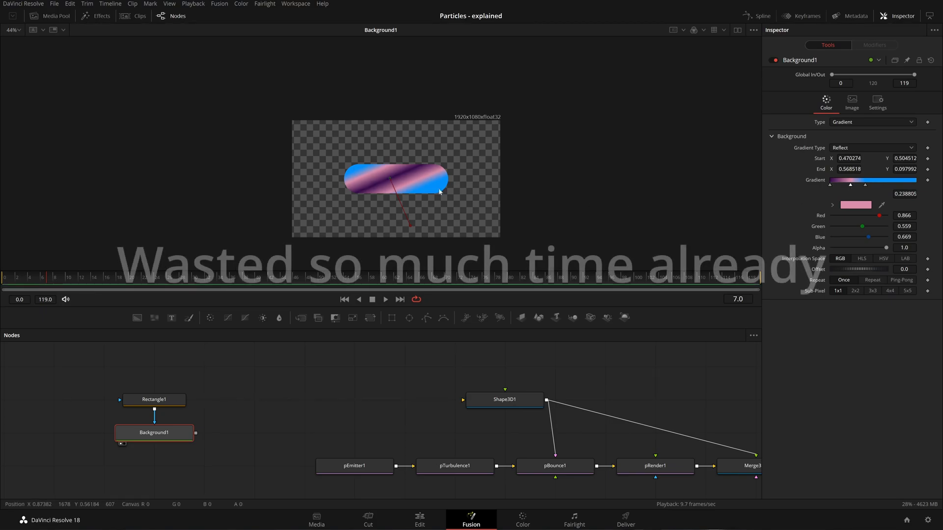
pyautogui.moveTo(212, 415); pyautogui.dragTo(195, 405)
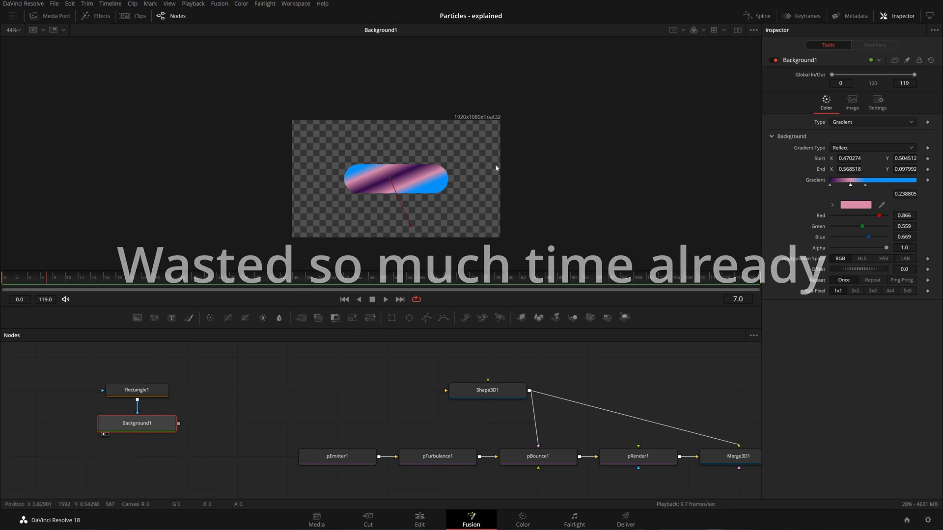
pyautogui.moveTo(193, 413); pyautogui.dragTo(160, 391)
pyautogui.moveTo(156, 352); pyautogui.dragTo(80, 451)
pyautogui.hotkey('ctrl', 'v')
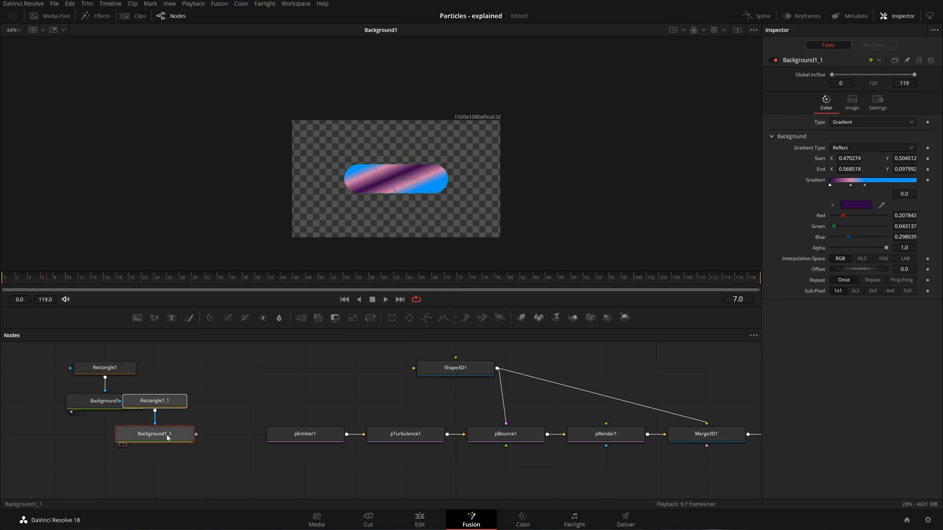
pyautogui.moveTo(187, 466); pyautogui.dragTo(138, 464)
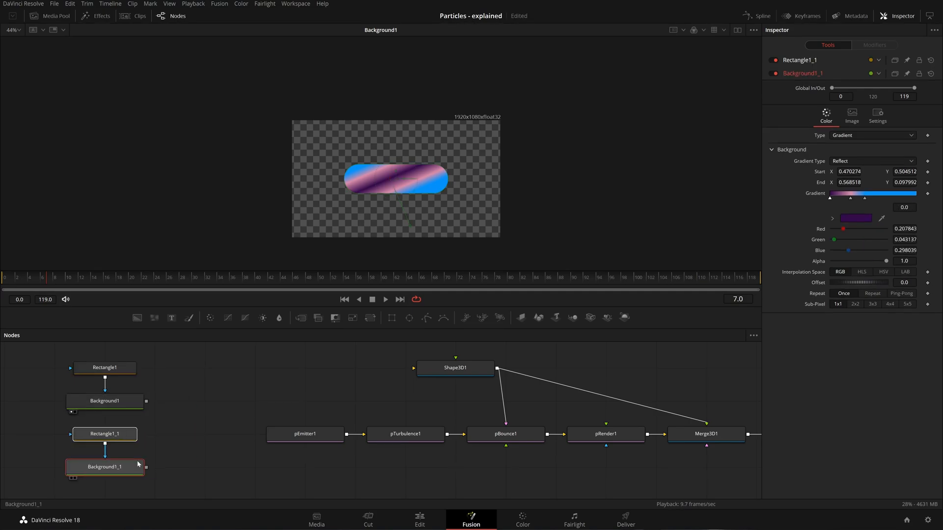
pyautogui.press('Delete')
# - Connect a duplicate of Rectangle1 to Rectangle1's mask input, with Solid off and a border width of about 0.0041
pyautogui.click(101, 369)
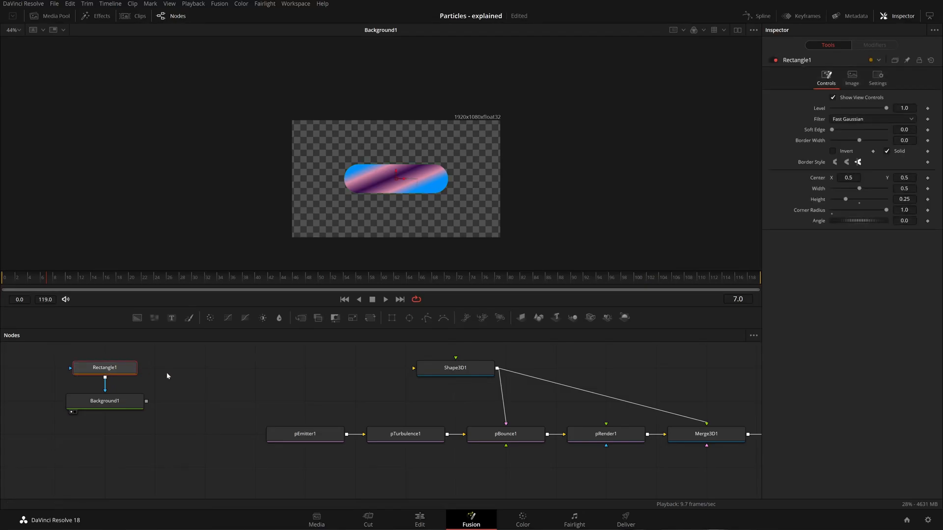
pyautogui.hotkey('ctrl', 'v')
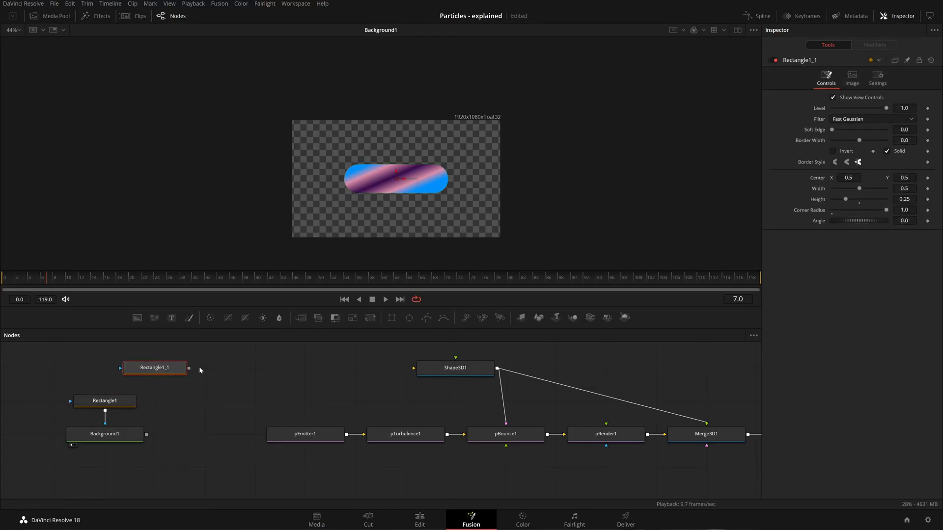
pyautogui.moveTo(189, 368); pyautogui.dragTo(140, 402)
pyautogui.click(888, 151)
pyautogui.moveTo(183, 368); pyautogui.dragTo(132, 367)
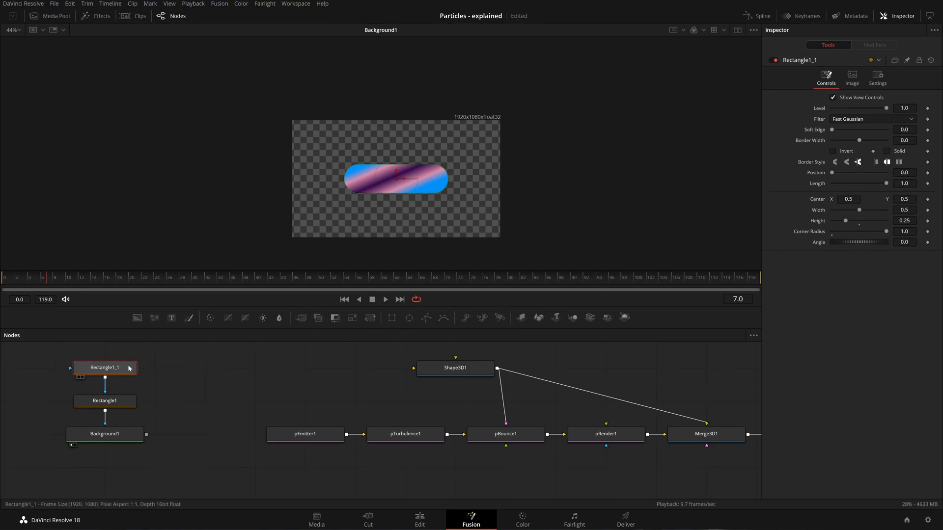
pyautogui.moveTo(904, 140); pyautogui.dragTo(914, 140)
pyautogui.scroll(5, 378, 210)
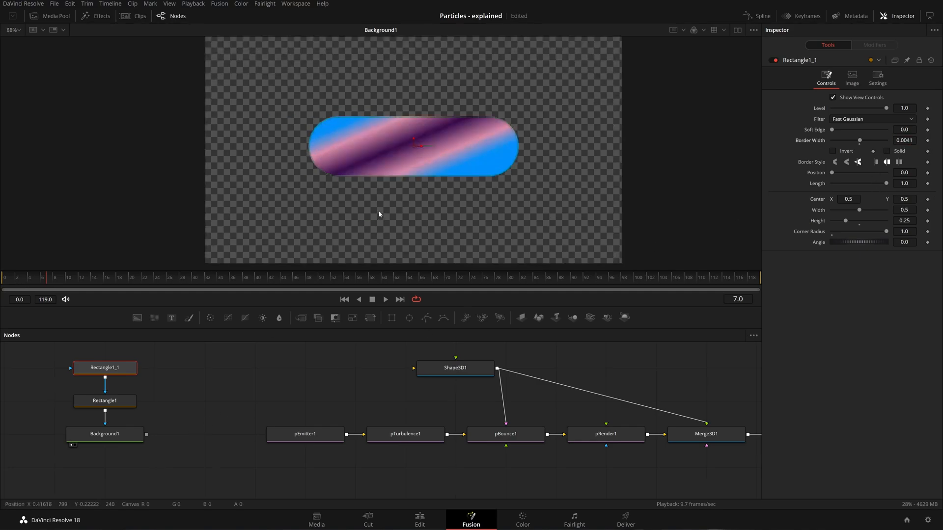
# - Disconnect Rectangle1_1 from Rectangle1 and add a Merge node with Background1 as its background input
pyautogui.click(105, 390)
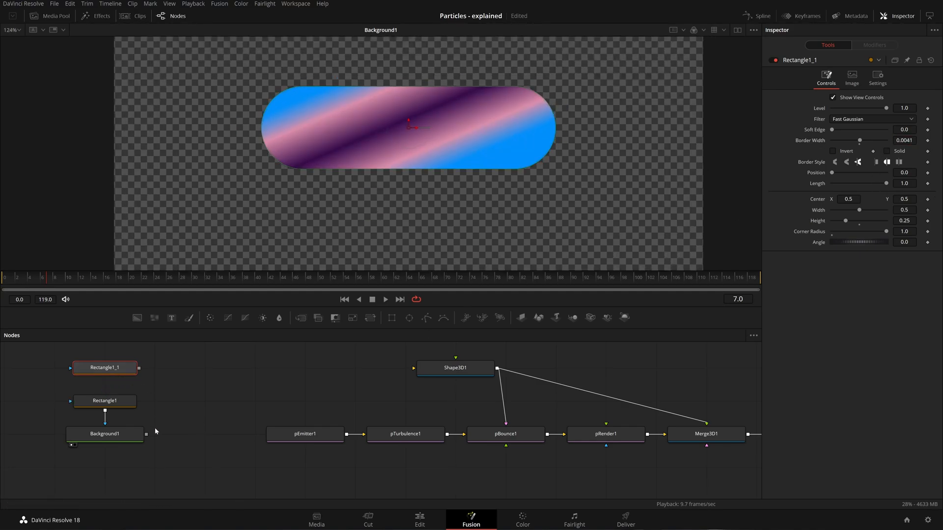
pyautogui.moveTo(155, 401); pyautogui.dragTo(77, 439)
pyautogui.click(318, 318)
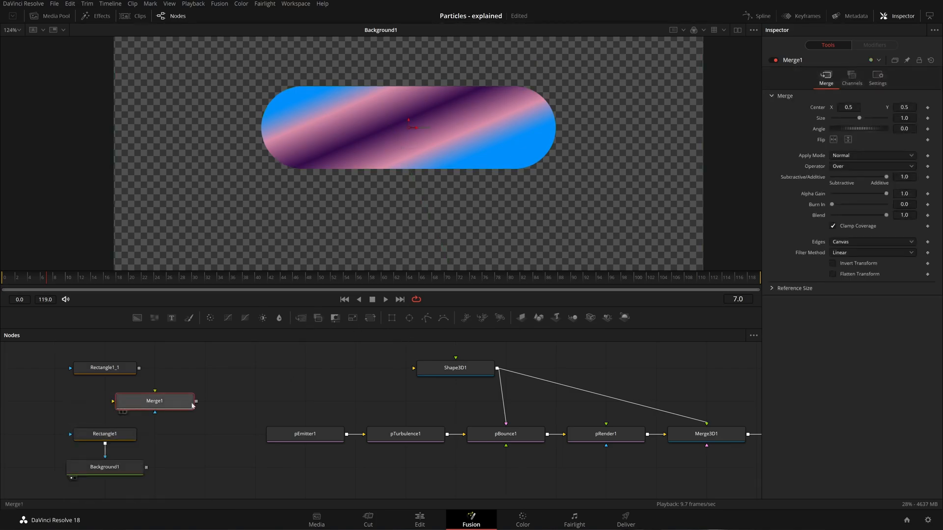
pyautogui.moveTo(117, 470); pyautogui.dragTo(119, 404)
pyautogui.click(72, 441)
pyautogui.moveTo(149, 404); pyautogui.dragTo(149, 437)
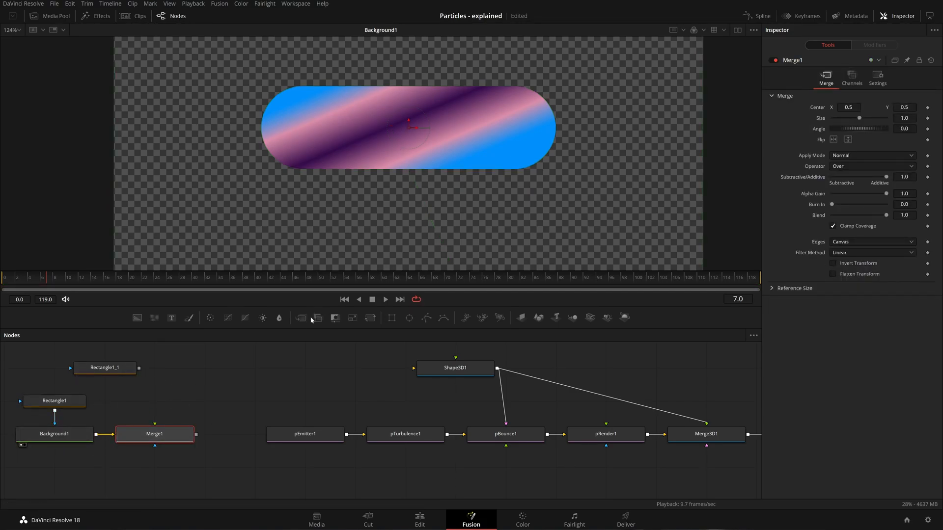
# - Add a second Background node above Merge1 and set its solid color to white
pyautogui.moveTo(137, 317); pyautogui.dragTo(170, 402)
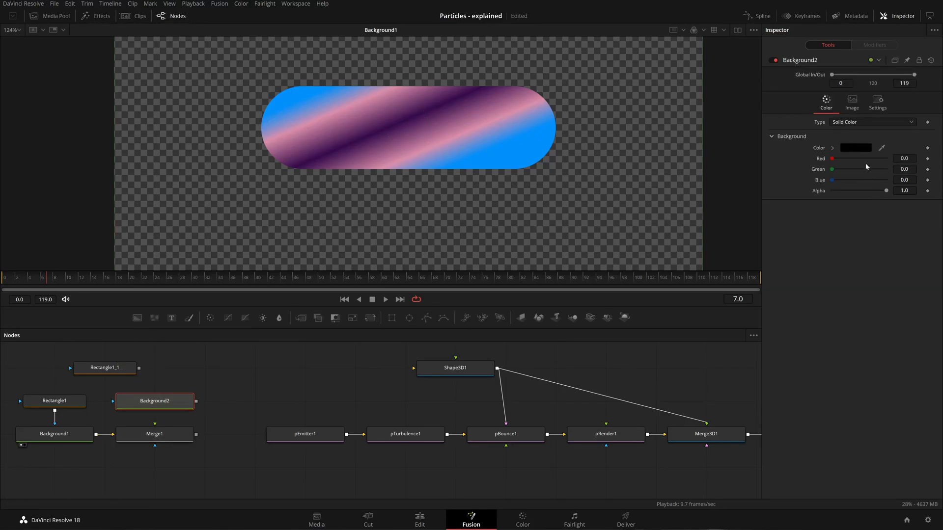
pyautogui.click(856, 148)
pyautogui.moveTo(572, 228); pyautogui.dragTo(571, 188)
pyautogui.click(560, 341)
# - Connect Background2, masked by Rectangle1_1, as Merge1's foreground, and view Merge1 with Rectangle1 as its mask
pyautogui.moveTo(196, 401); pyautogui.dragTo(154, 423)
pyautogui.moveTo(139, 368)
pyautogui.mouseDown()
pyautogui.moveTo(165, 397)
pyautogui.moveTo(154, 368)
pyautogui.mouseUp()
pyautogui.moveTo(162, 432); pyautogui.dragTo(339, 221)
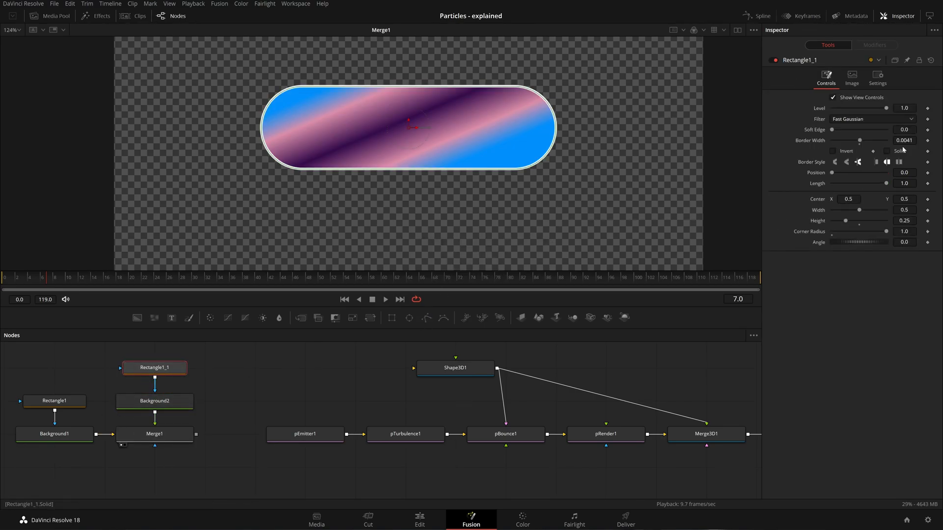
pyautogui.moveTo(55, 411); pyautogui.dragTo(150, 449)
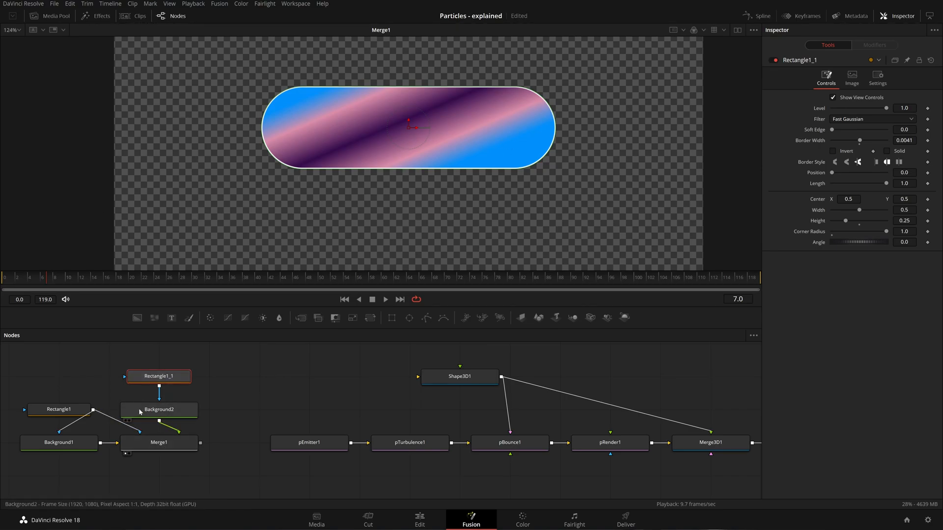
# - Soften the white outline by setting Rectangle1_1's soft edge to about 0.0138 and border width to about 0.0062
pyautogui.click(168, 412)
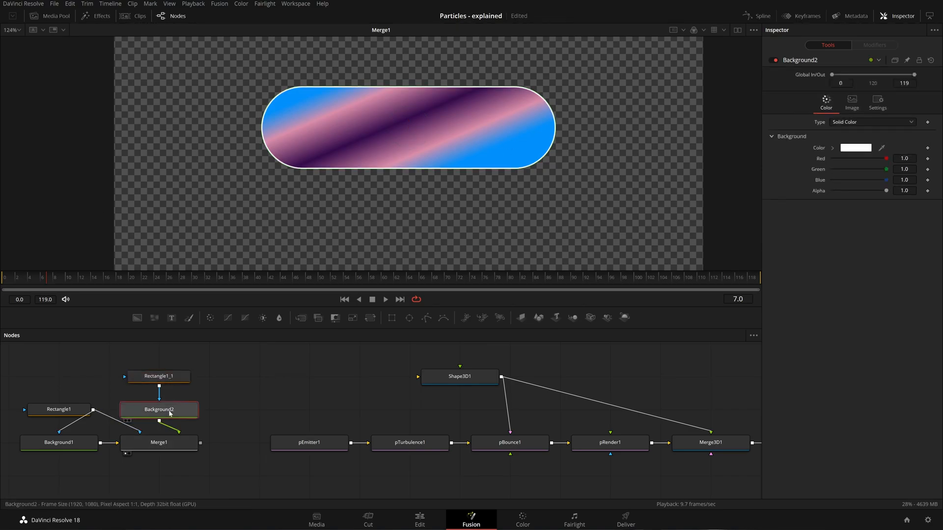
pyautogui.click(178, 375)
pyautogui.moveTo(832, 130); pyautogui.dragTo(836, 130)
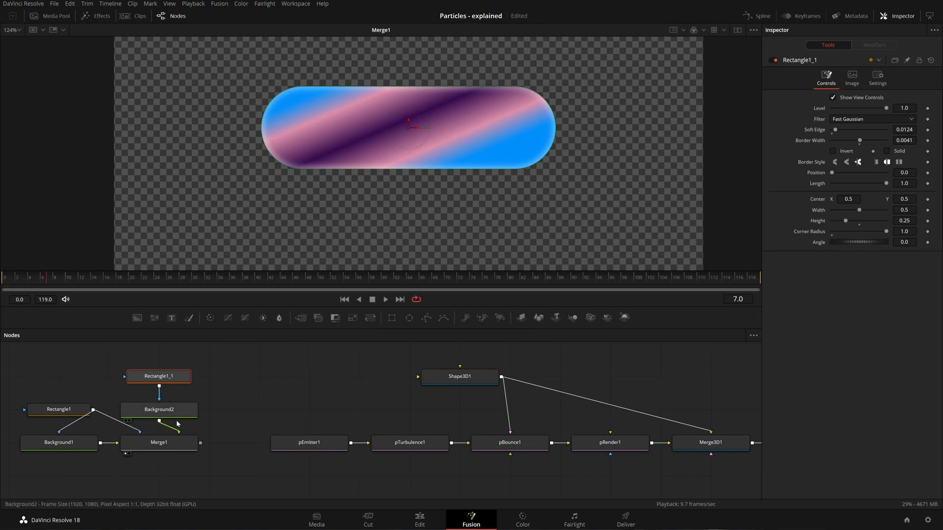
pyautogui.click(159, 442)
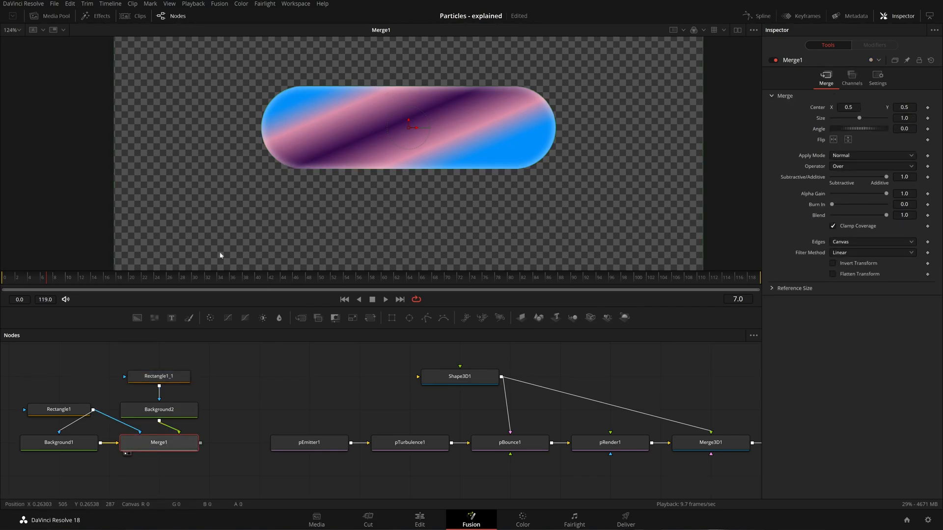
pyautogui.click(178, 377)
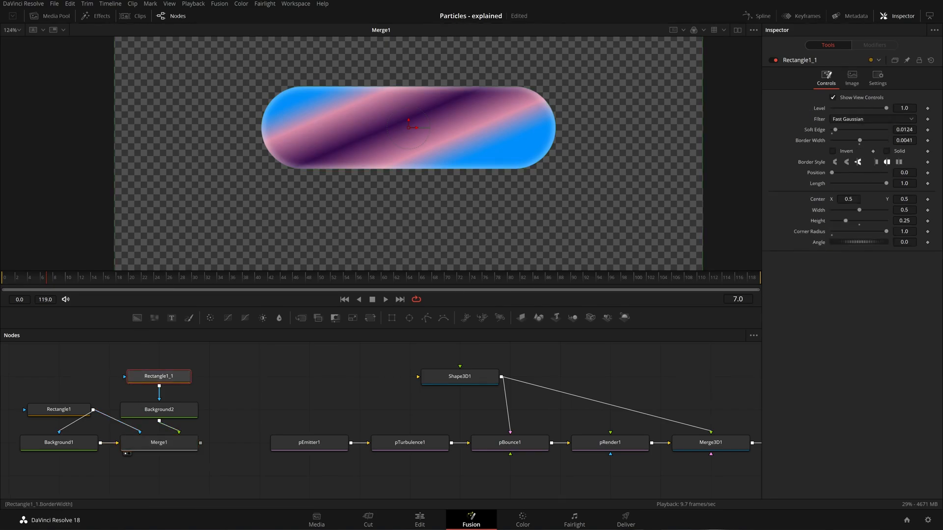
pyautogui.moveTo(904, 140)
pyautogui.mouseDown()
pyautogui.moveTo(880, 140)
pyautogui.moveTo(905, 140)
pyautogui.moveTo(886, 130)
pyautogui.moveTo(908, 140)
pyautogui.moveTo(897, 141)
pyautogui.moveTo(928, 130)
pyautogui.moveTo(914, 140)
pyautogui.mouseUp()
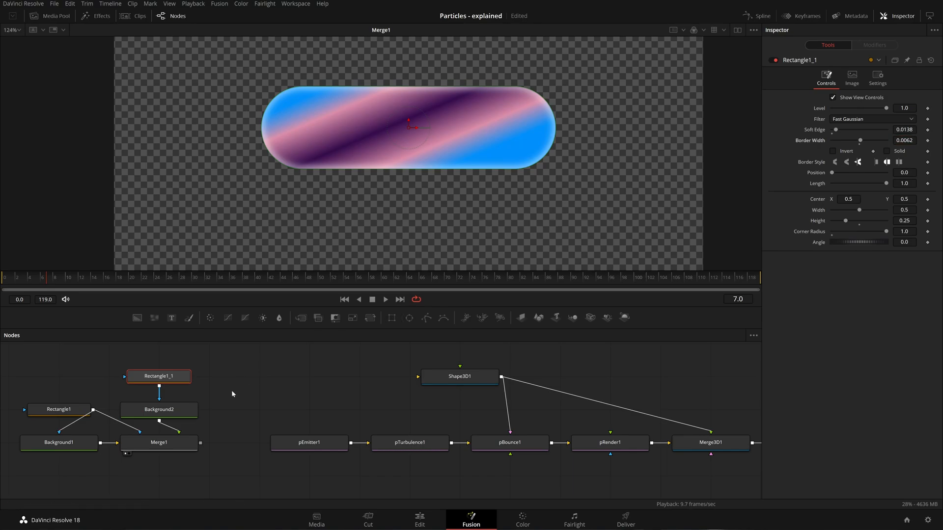
pyautogui.click(186, 448)
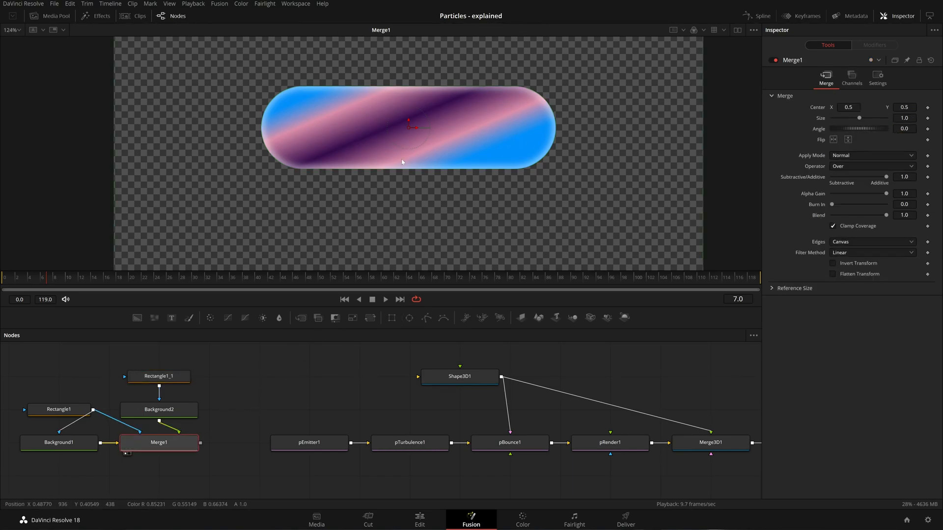
# - Recolor the blue stop of Background1's gradient to a deeper blue (0.213, 0.197, 1.0)
pyautogui.moveTo(235, 425); pyautogui.dragTo(211, 411)
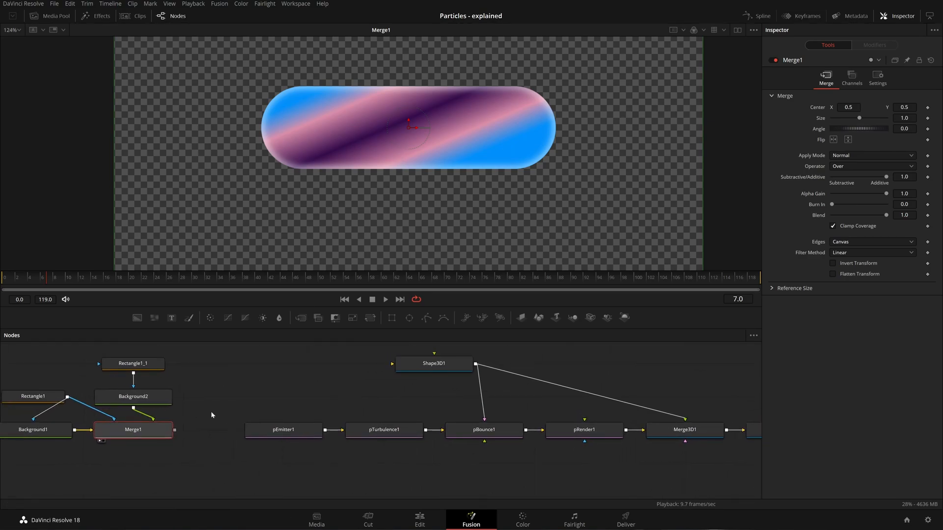
pyautogui.click(17, 397)
pyautogui.click(66, 426)
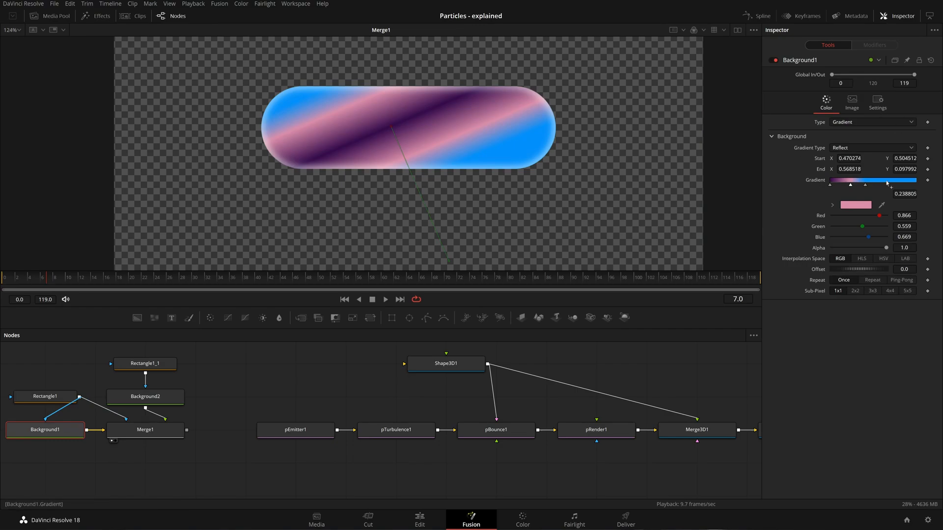
pyautogui.click(866, 186)
pyautogui.moveTo(864, 224); pyautogui.dragTo(843, 227)
# - Try to connect Merge1's output to pEmitter1
pyautogui.moveTo(249, 395); pyautogui.dragTo(198, 386)
pyautogui.moveTo(136, 422); pyautogui.dragTo(233, 420)
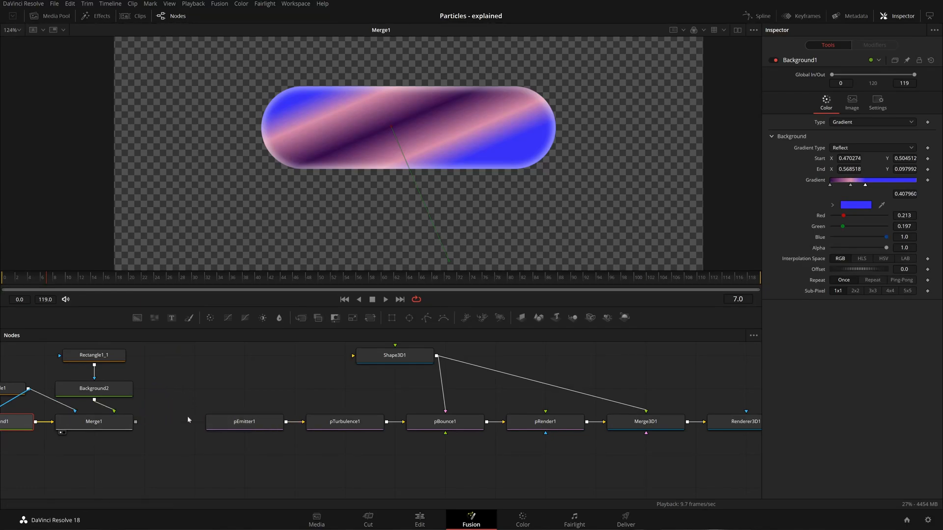
# - Select pEmitter1, show Merge3D1 in the viewer, and examine the emitter's region settings and its placement above the torus
pyautogui.click(240, 421)
pyautogui.click(874, 78)
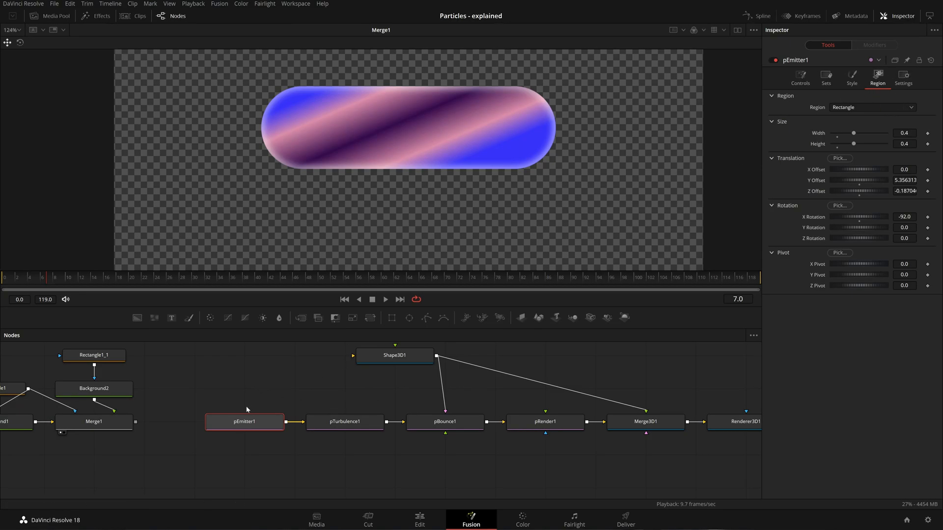
pyautogui.moveTo(553, 423); pyautogui.dragTo(453, 249)
pyautogui.moveTo(638, 420); pyautogui.dragTo(497, 237)
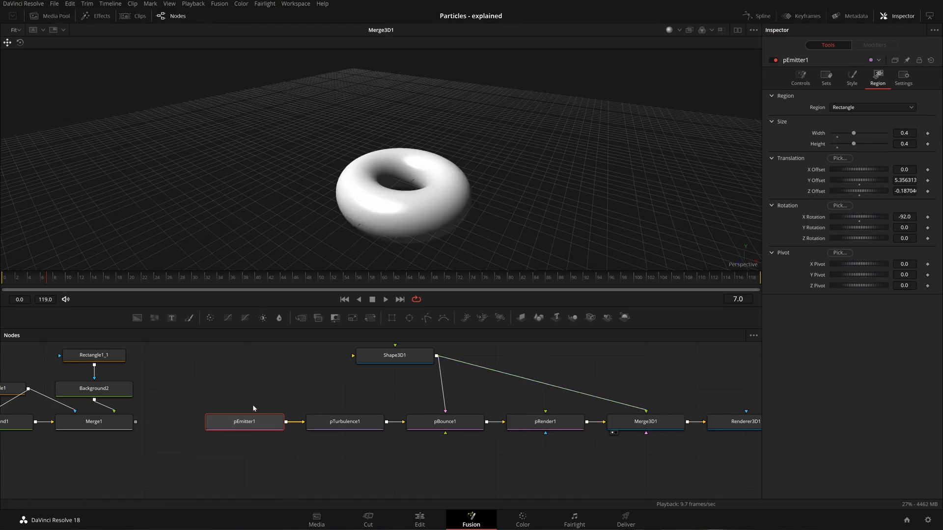
pyautogui.click(858, 110)
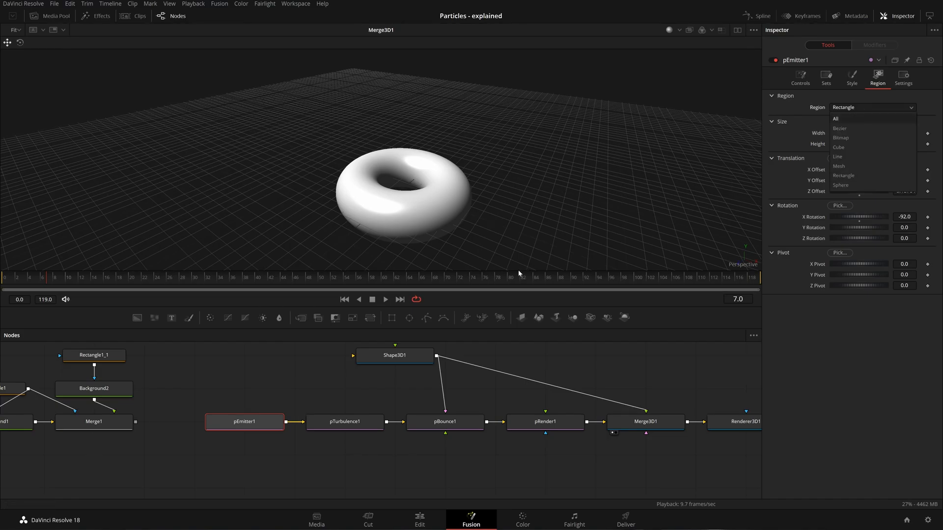
pyautogui.click(862, 397)
pyautogui.scroll(-3, 561, 178)
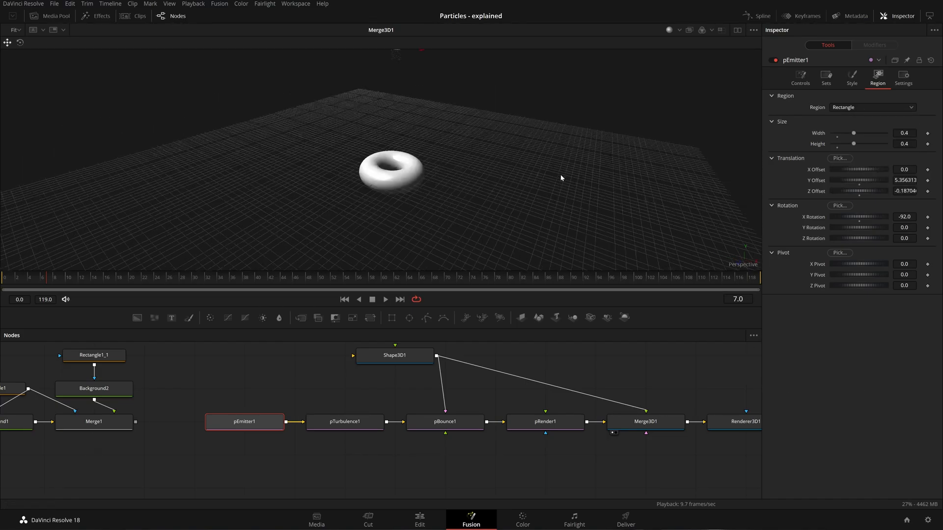
pyautogui.scroll(-2, 450, 129)
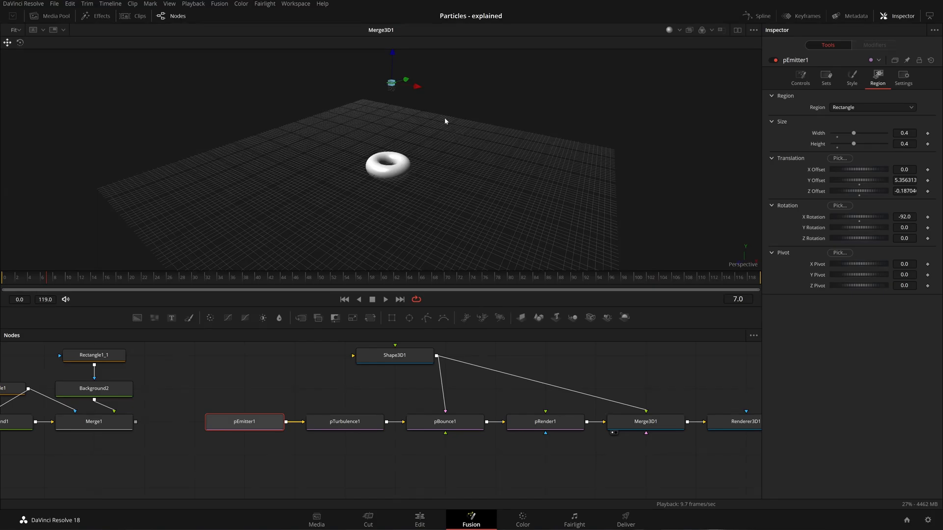
pyautogui.moveTo(444, 109); pyautogui.dragTo(423, 131)
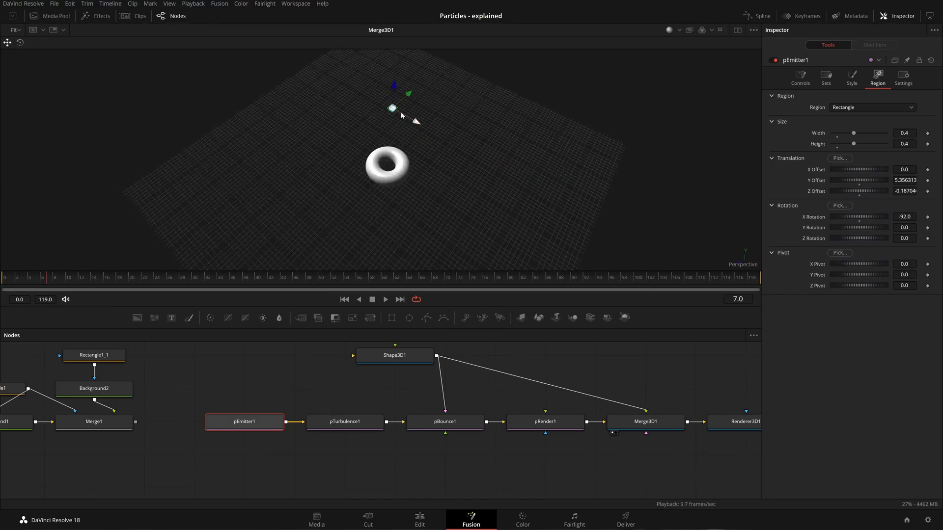
# - Set pEmitter1's particle style to Bitmap
pyautogui.click(852, 79)
pyautogui.scroll(2, 407, 116)
pyautogui.scroll(3, 408, 116)
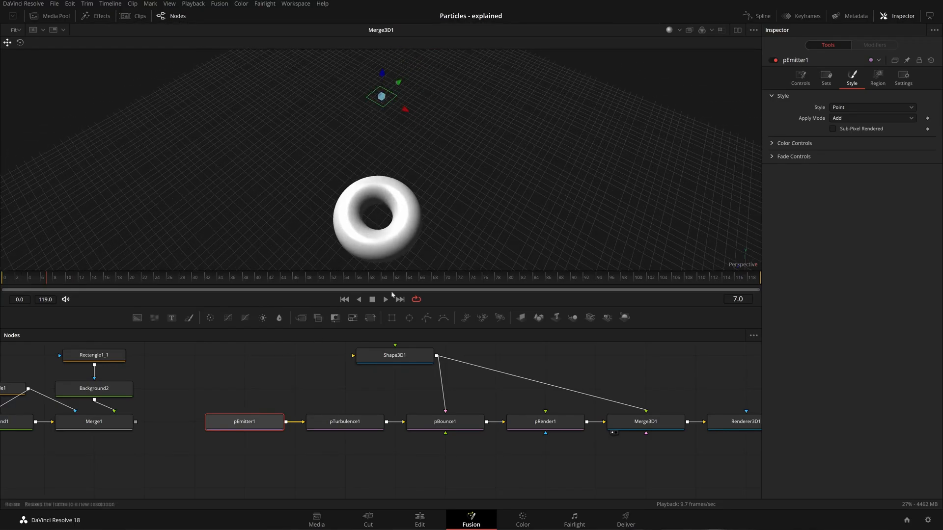
pyautogui.click(850, 108)
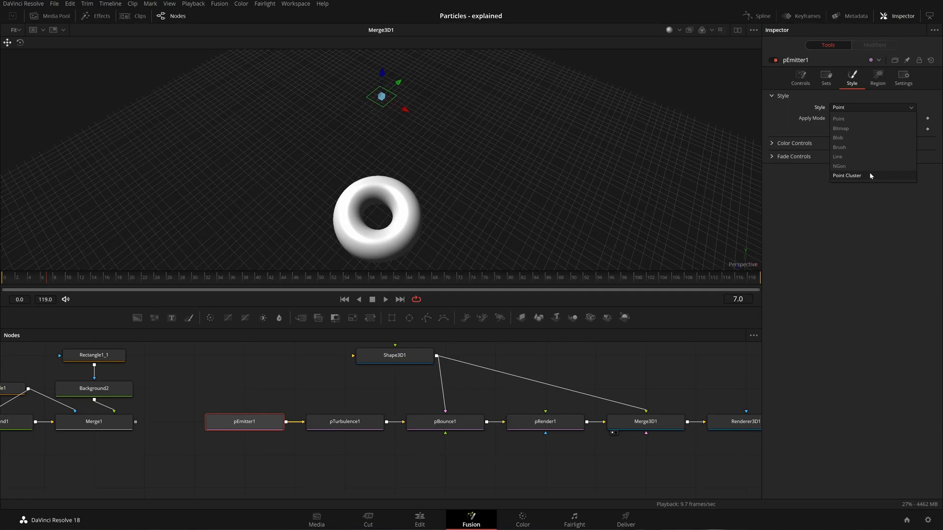
pyautogui.click(844, 219)
pyautogui.moveTo(449, 179); pyautogui.dragTo(499, 165)
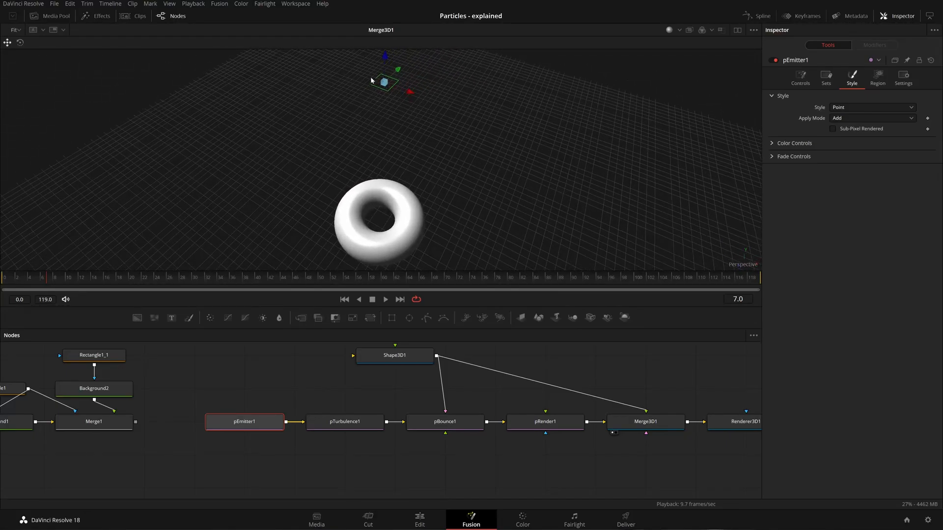
pyautogui.scroll(-2, 461, 118)
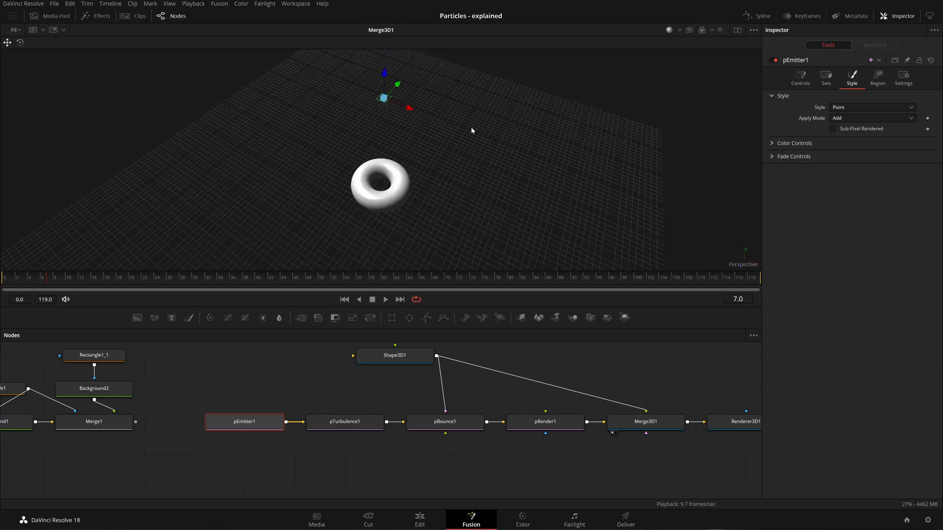
pyautogui.scroll(2, 407, 132)
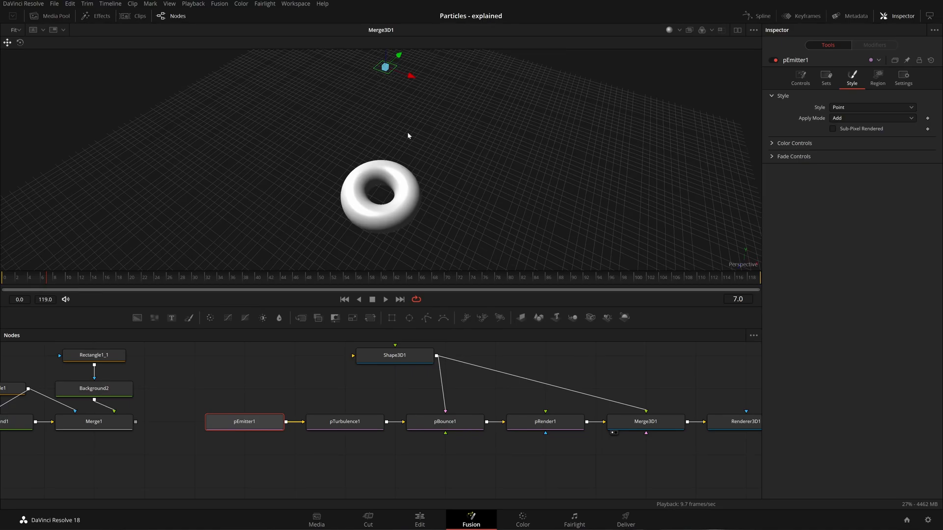
pyautogui.moveTo(407, 133); pyautogui.dragTo(397, 139)
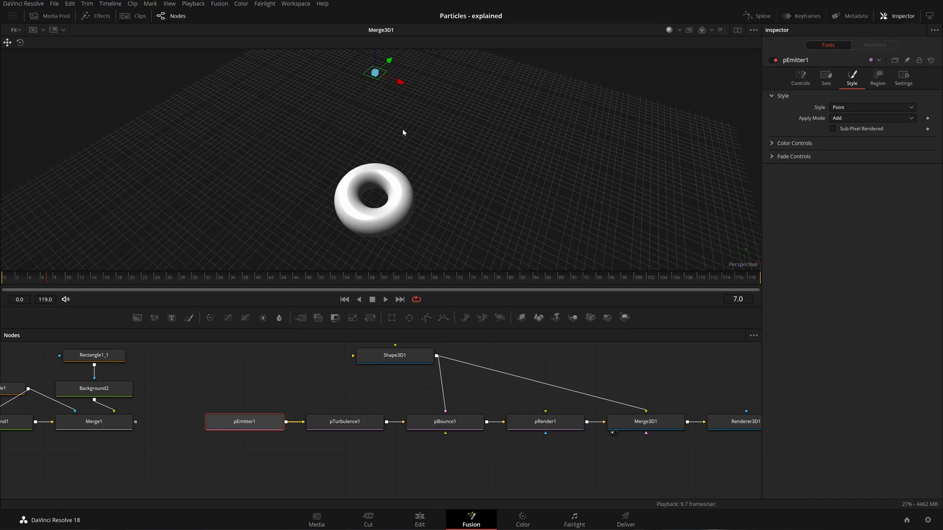
pyautogui.moveTo(178, 386); pyautogui.dragTo(185, 387)
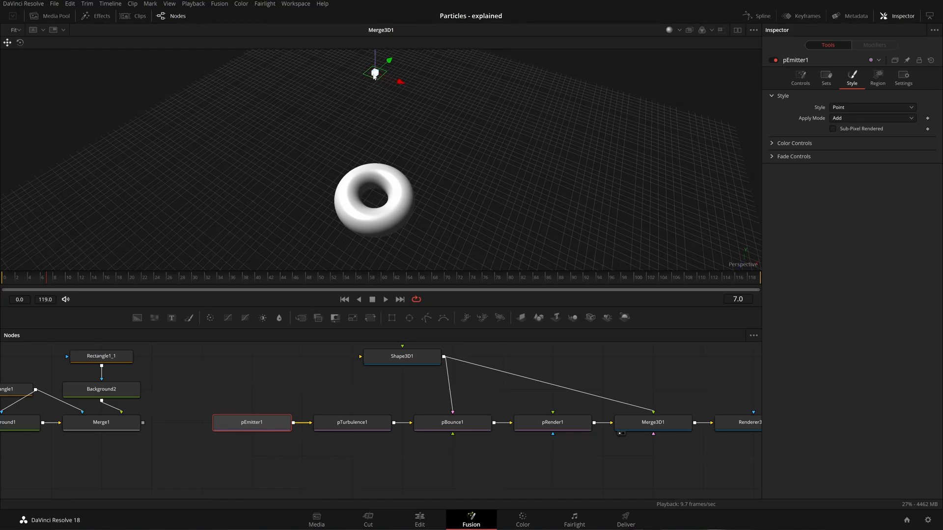
pyautogui.click(859, 108)
pyautogui.click(856, 129)
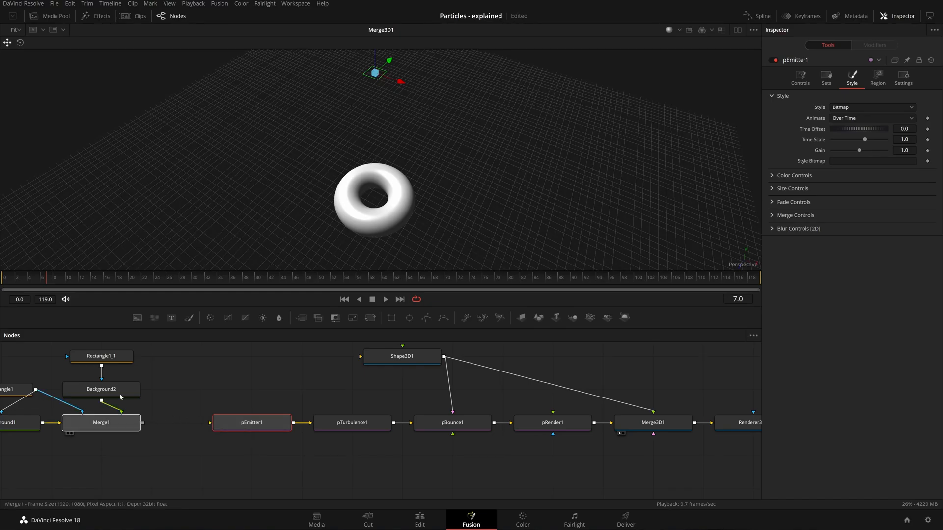
# - Show Merge1 and Merge3D1 side by side in two viewers, with lighting on in the 3D view
pyautogui.moveTo(105, 422); pyautogui.dragTo(364, 188)
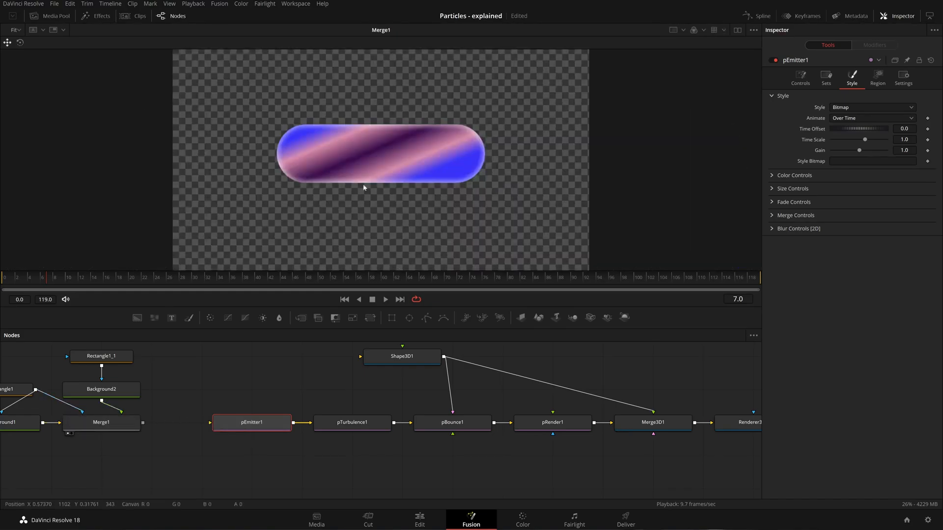
pyautogui.click(736, 30)
pyautogui.press('2')
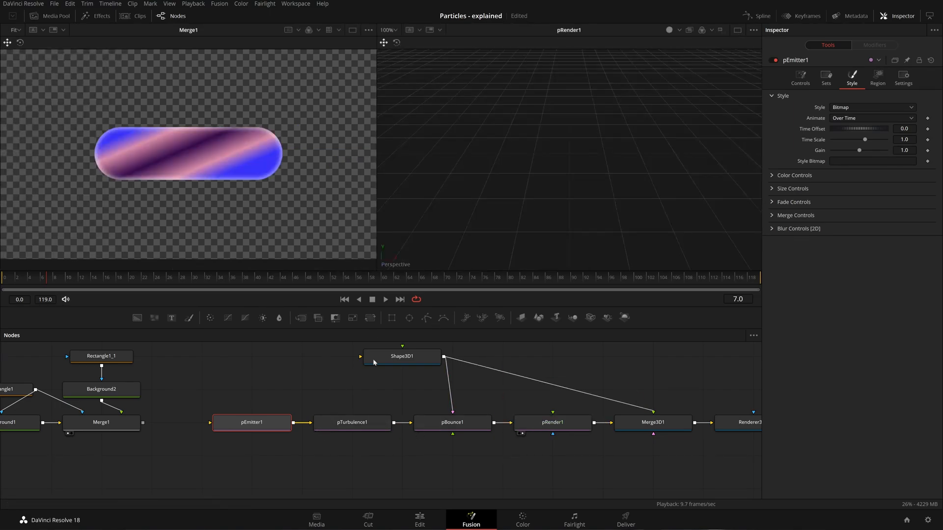
pyautogui.moveTo(656, 428)
pyautogui.mouseDown()
pyautogui.moveTo(603, 160)
pyautogui.moveTo(594, 175)
pyautogui.moveTo(644, 167)
pyautogui.mouseUp()
pyautogui.click(669, 30)
pyautogui.scroll(-8, 638, 143)
pyautogui.scroll(4, 632, 154)
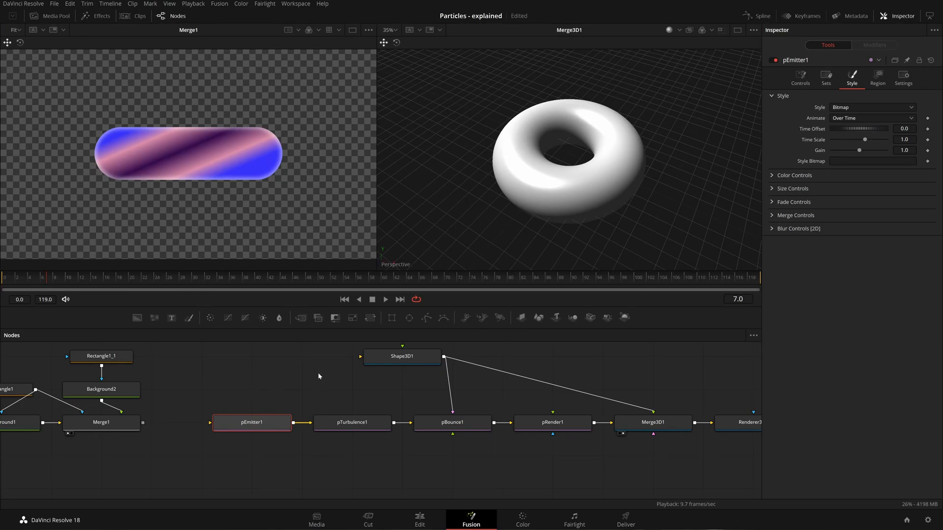
pyautogui.scroll(-5, 607, 165)
pyautogui.scroll(3, 608, 165)
pyautogui.scroll(-3, 609, 166)
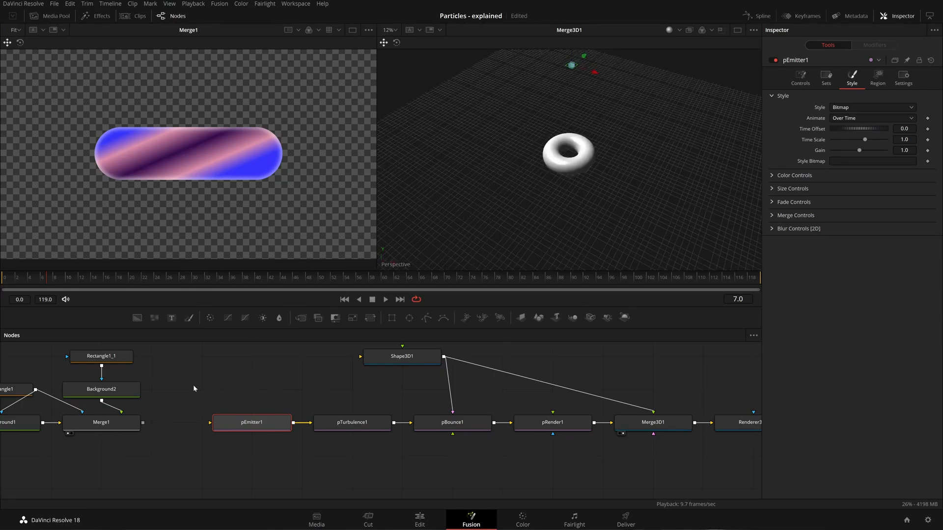
# - Connect Merge1's output to pEmitter1 as its style bitmap, and move the five graphic nodes away from the emitter to make room
pyautogui.moveTo(143, 425); pyautogui.dragTo(251, 424)
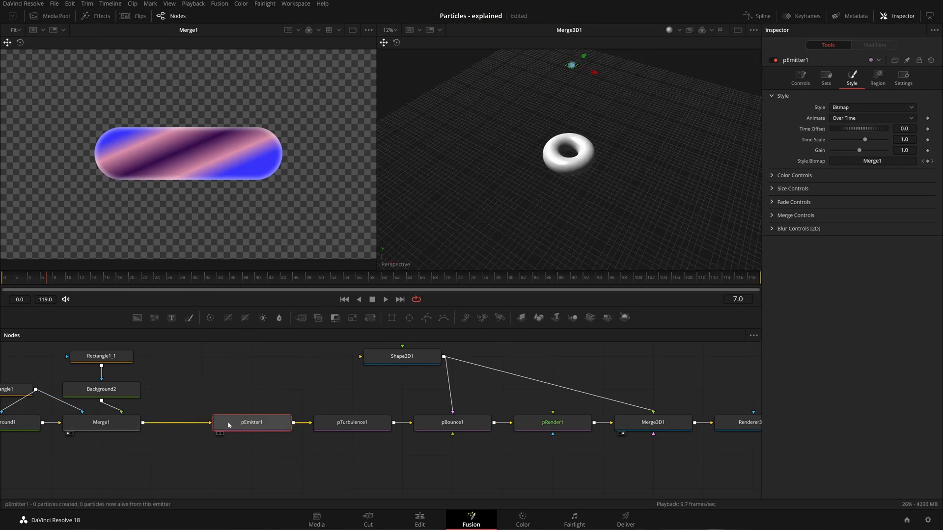
pyautogui.moveTo(164, 406); pyautogui.dragTo(235, 409)
pyautogui.moveTo(227, 352); pyautogui.dragTo(99, 457)
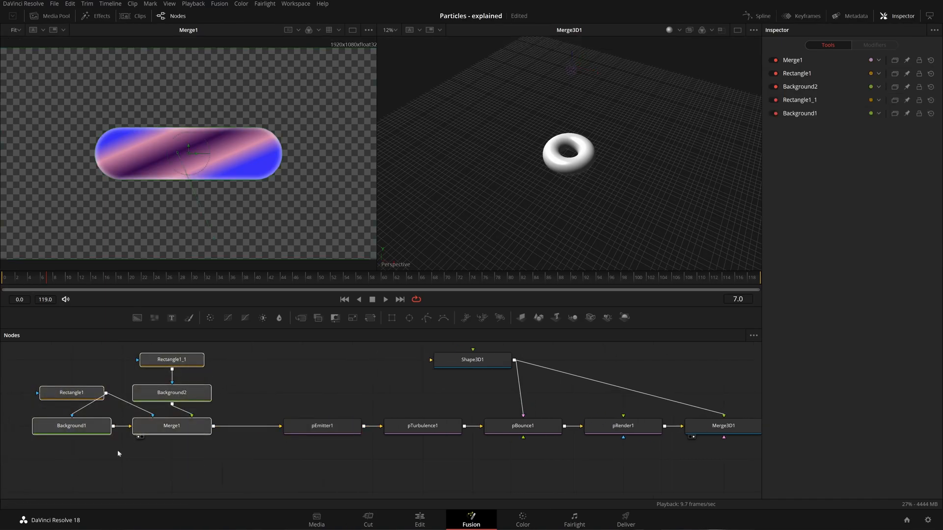
pyautogui.moveTo(167, 430); pyautogui.dragTo(117, 431)
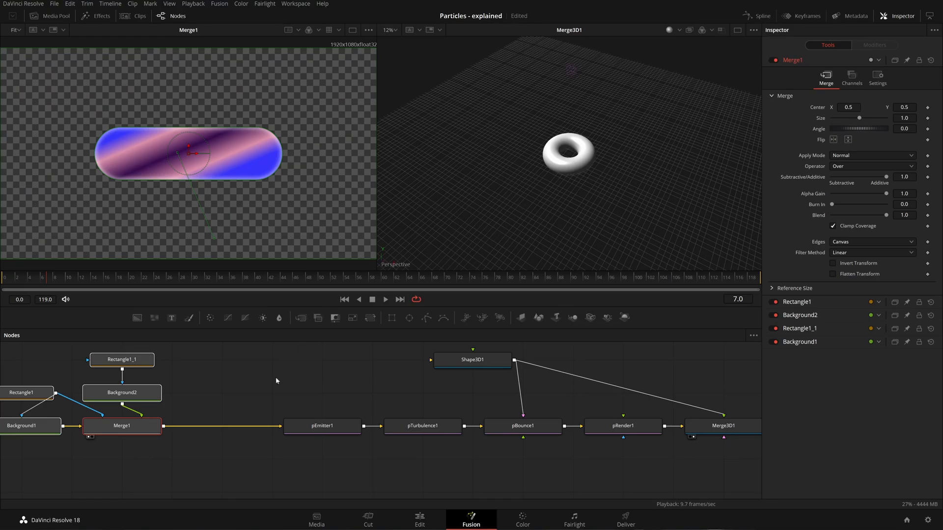
# - Insert a Transform node between Merge1 and pEmitter1
pyautogui.moveTo(270, 388); pyautogui.dragTo(202, 384)
pyautogui.moveTo(342, 397); pyautogui.dragTo(327, 403)
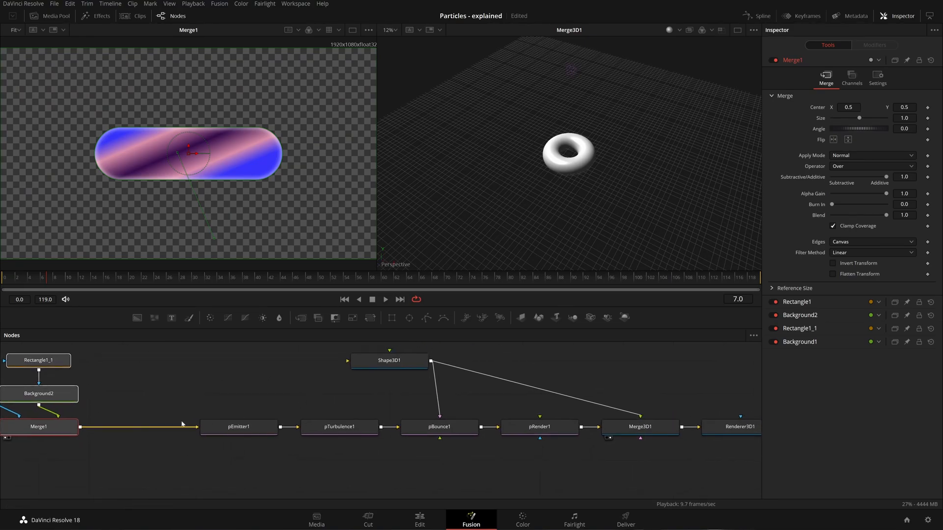
pyautogui.hotkey('shift', 'space')
pyautogui.write('pbouxf')
pyautogui.press('Return')
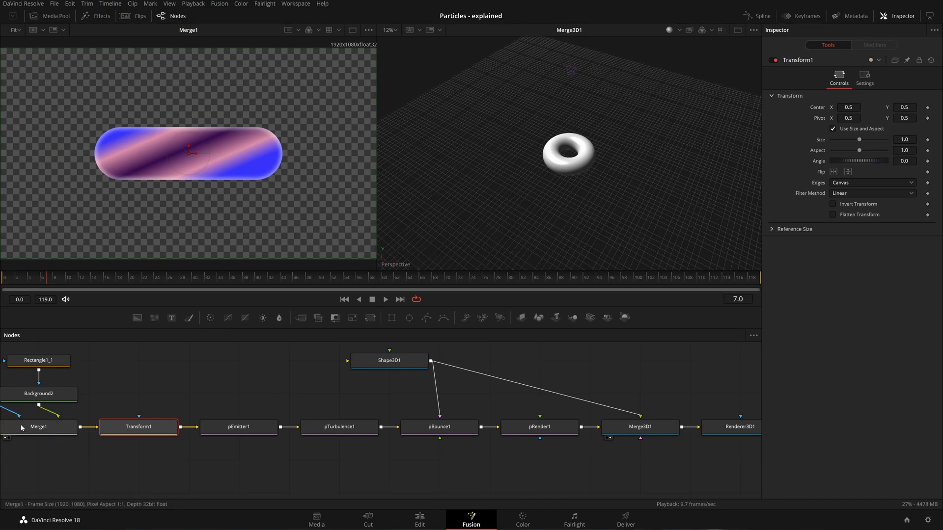
# - Examine how the bitmap particles fall onto the torus at different frames in the Merge3D1 view
pyautogui.scroll(2, 581, 93)
pyautogui.moveTo(608, 89); pyautogui.dragTo(563, 184)
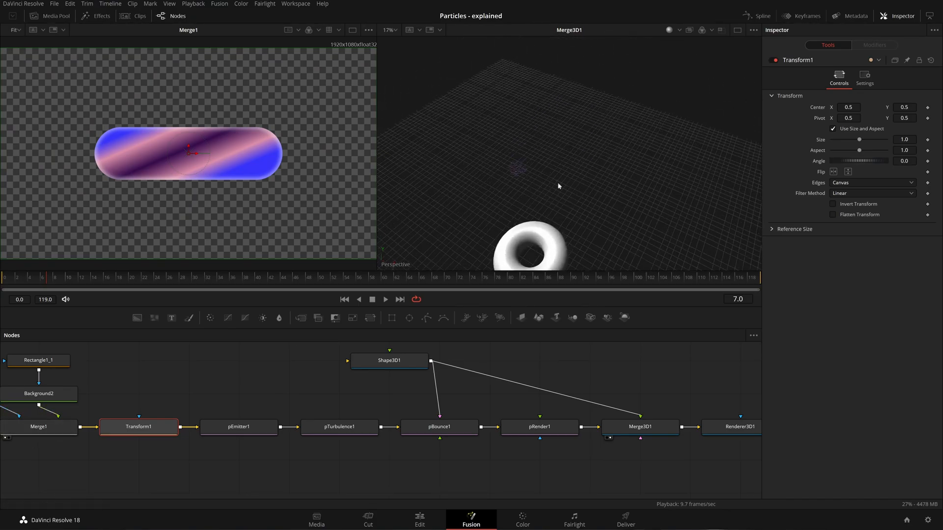
pyautogui.scroll(2, 536, 189)
pyautogui.moveTo(507, 210); pyautogui.dragTo(604, 181)
pyautogui.scroll(3, 603, 182)
pyautogui.scroll(-3, 603, 178)
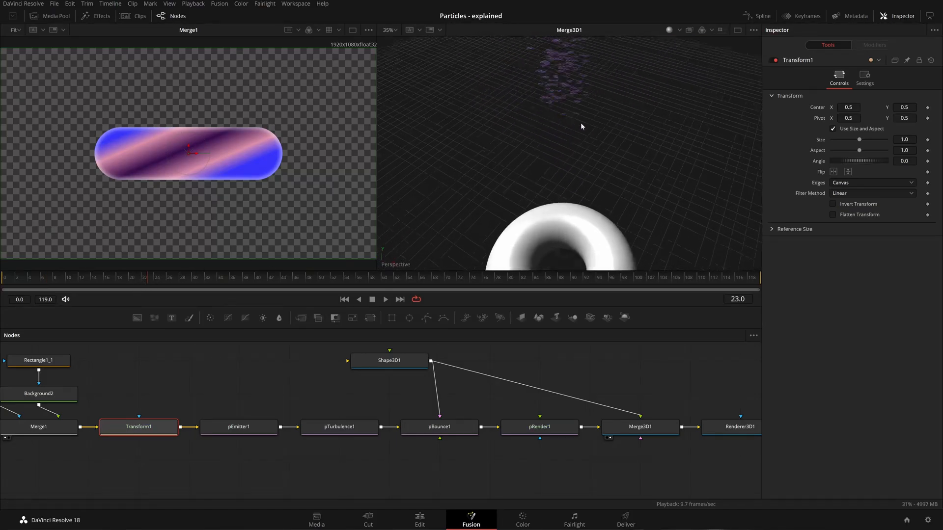
pyautogui.moveTo(558, 224); pyautogui.dragTo(536, 140)
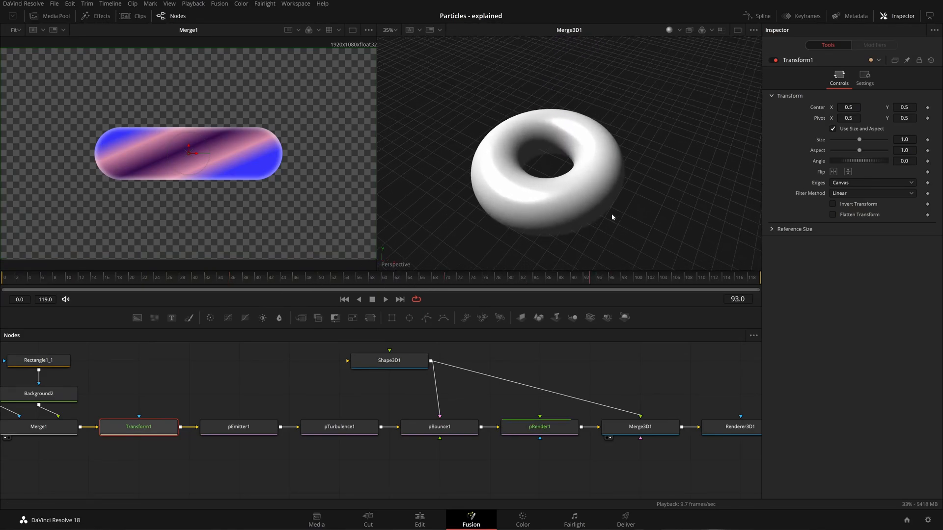
pyautogui.moveTo(561, 391); pyautogui.dragTo(538, 409)
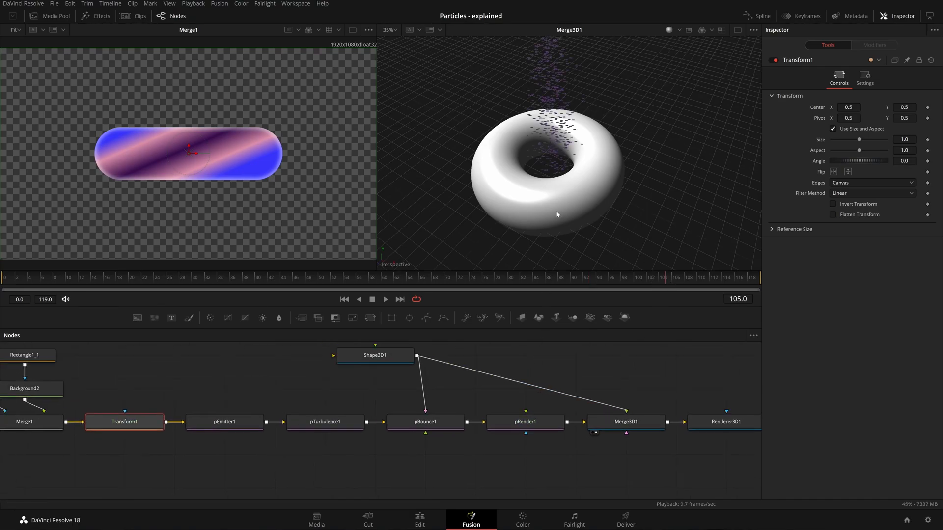
# - Set pBounce1's elasticity to 0.2
pyautogui.click(425, 421)
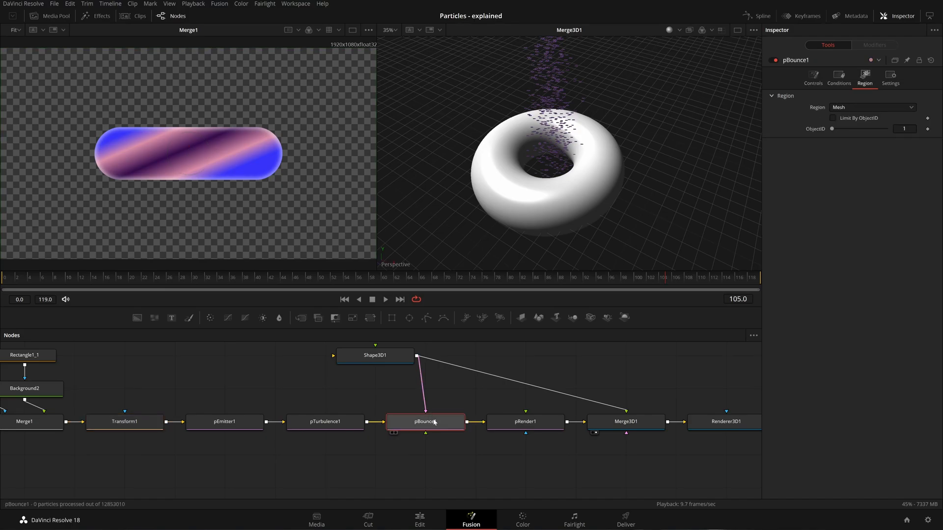
pyautogui.click(814, 77)
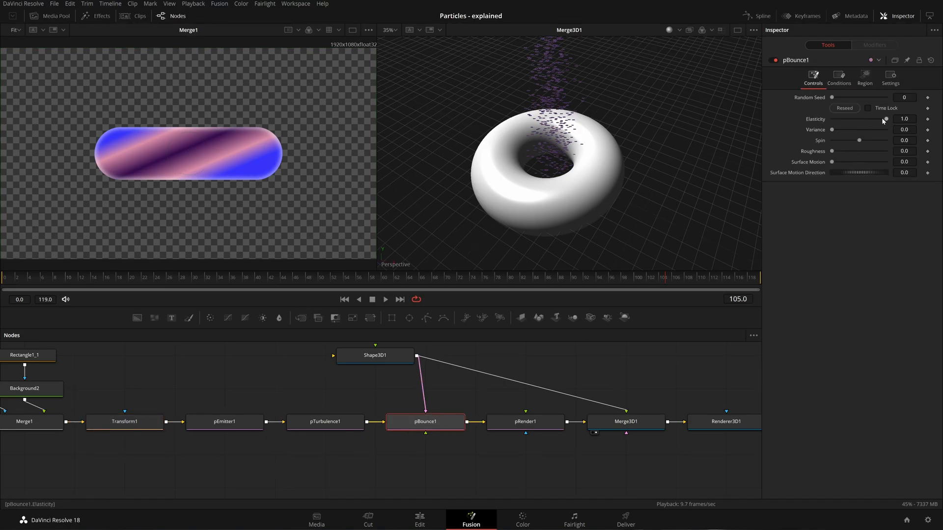
pyautogui.moveTo(458, 386); pyautogui.dragTo(462, 387)
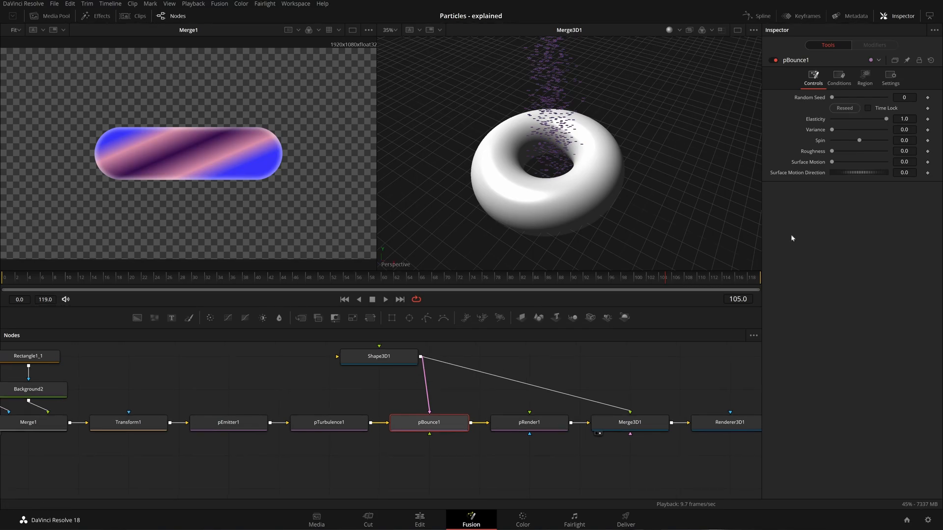
pyautogui.moveTo(848, 133); pyautogui.dragTo(839, 138)
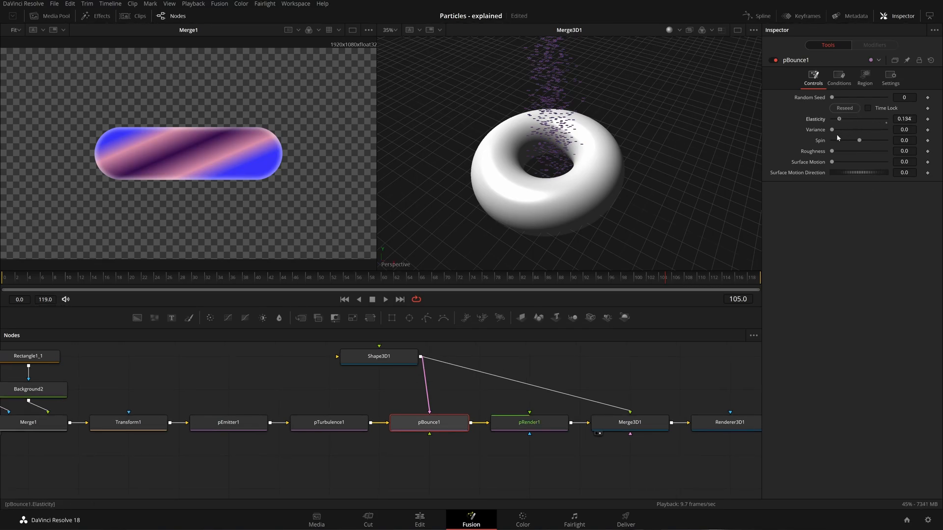
pyautogui.click(904, 119)
pyautogui.write('0.2')
pyautogui.press('Return')
# - Set pBounce1's roughness to 20 and variance to about 0.346, and generate a new random seed
pyautogui.moveTo(831, 153); pyautogui.dragTo(887, 151)
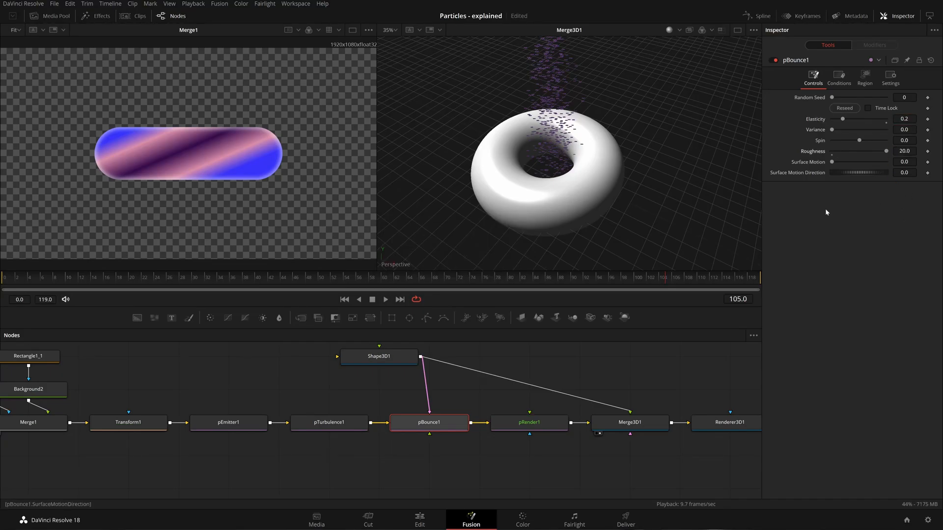
pyautogui.moveTo(832, 130); pyautogui.dragTo(851, 129)
pyautogui.click(845, 108)
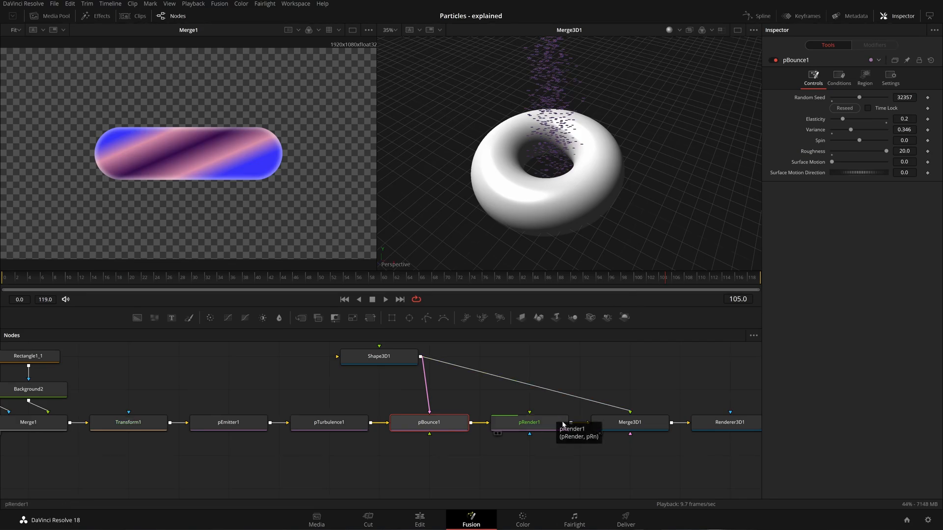
# - Lighten the preview by switching off High Quality rendering in the playback options
pyautogui.rightClick(624, 297)
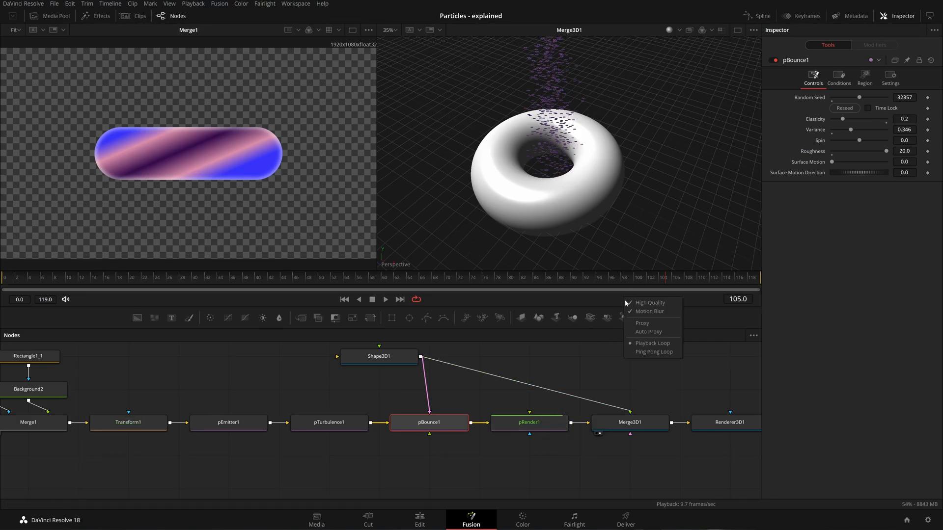
pyautogui.click(629, 301)
pyautogui.rightClick(580, 295)
pyautogui.click(592, 300)
pyautogui.rightClick(592, 300)
pyautogui.click(614, 332)
pyautogui.rightClick(612, 299)
pyautogui.click(631, 326)
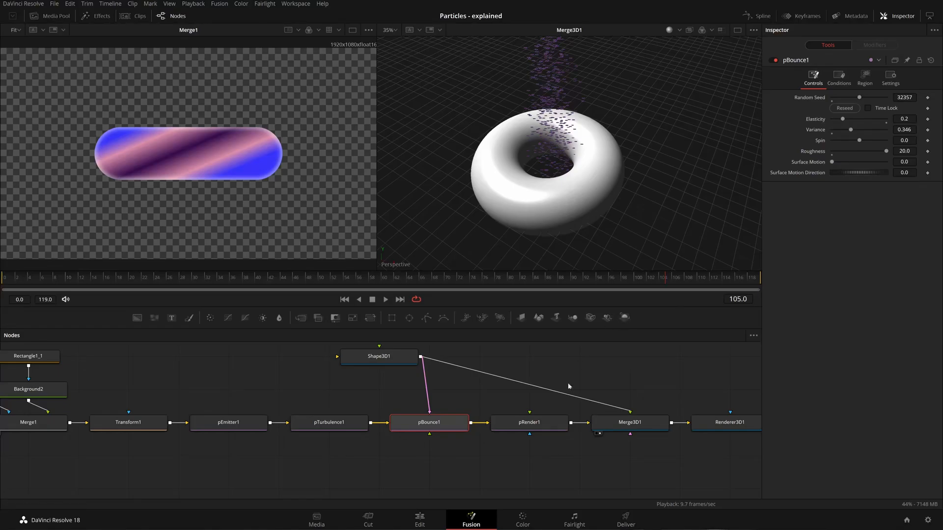
# - Play the simulation from the first frame to check preview speed and particle motion around the torus, and stop playback
pyautogui.click(345, 300)
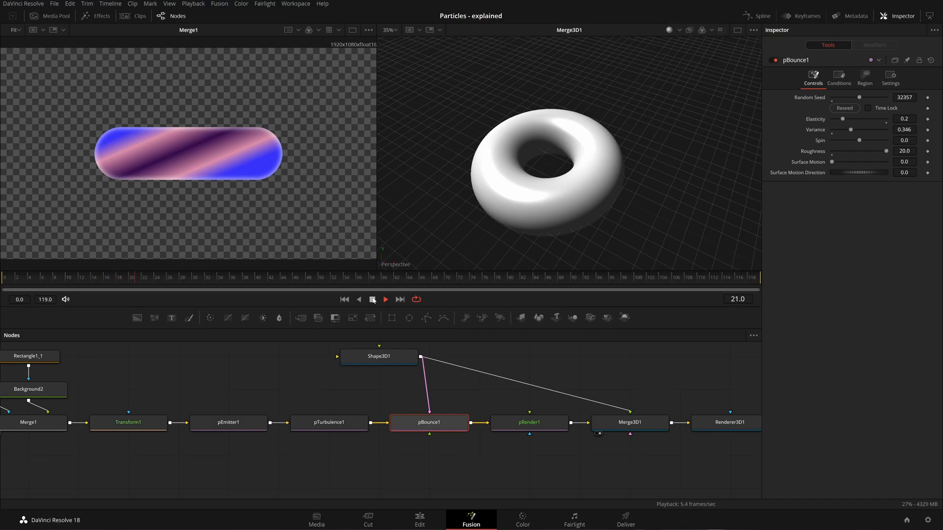
pyautogui.scroll(-3, 611, 183)
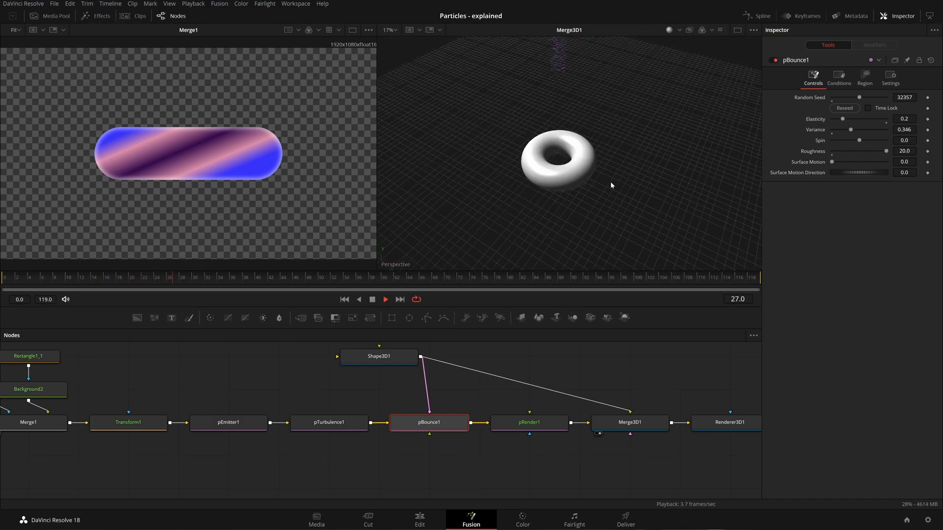
pyautogui.scroll(-2, 575, 93)
pyautogui.scroll(5, 575, 94)
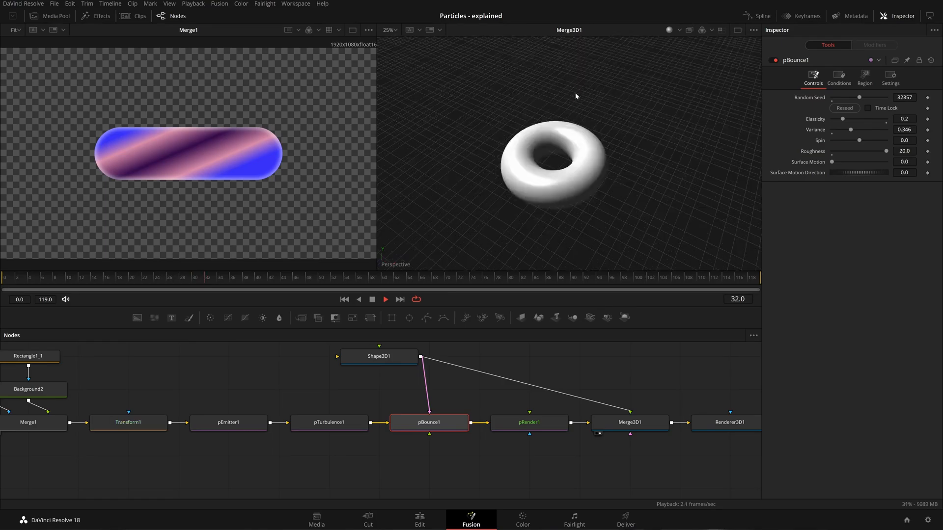
pyautogui.press('space')
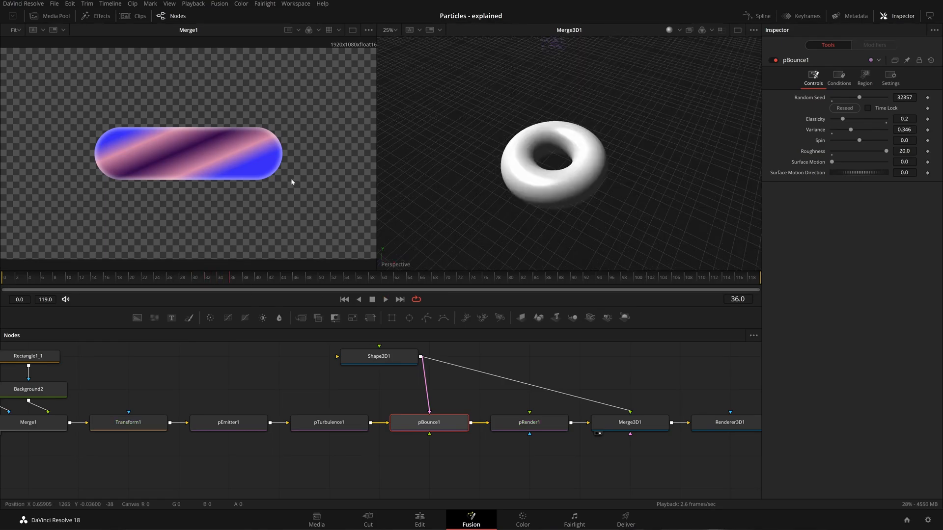
# - Disable Background1's auto resolution and set its image size to 200 x 200
pyautogui.scroll(-2, 246, 160)
pyautogui.scroll(2, 248, 164)
pyautogui.moveTo(135, 388); pyautogui.dragTo(316, 389)
pyautogui.click(108, 421)
pyautogui.click(853, 104)
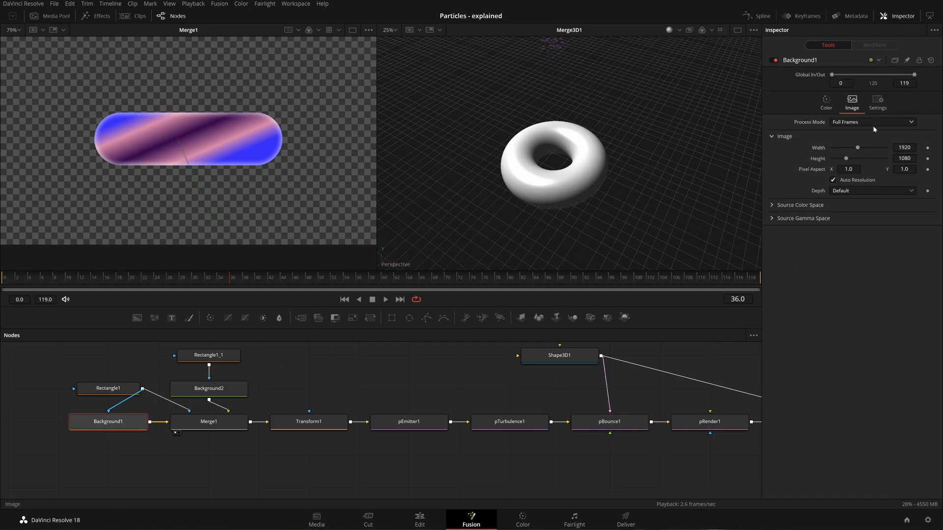
pyautogui.click(854, 182)
pyautogui.click(906, 148)
pyautogui.write('200')
pyautogui.press('Tab')
pyautogui.write('200')
pyautogui.press('Tab')
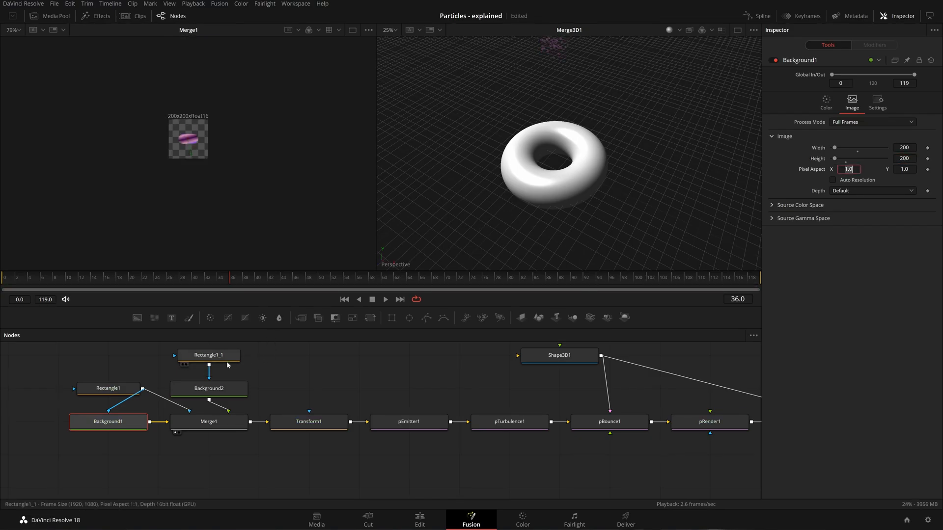
# - Disable Background2's auto resolution and set its image size to 200 x 200
pyautogui.click(208, 388)
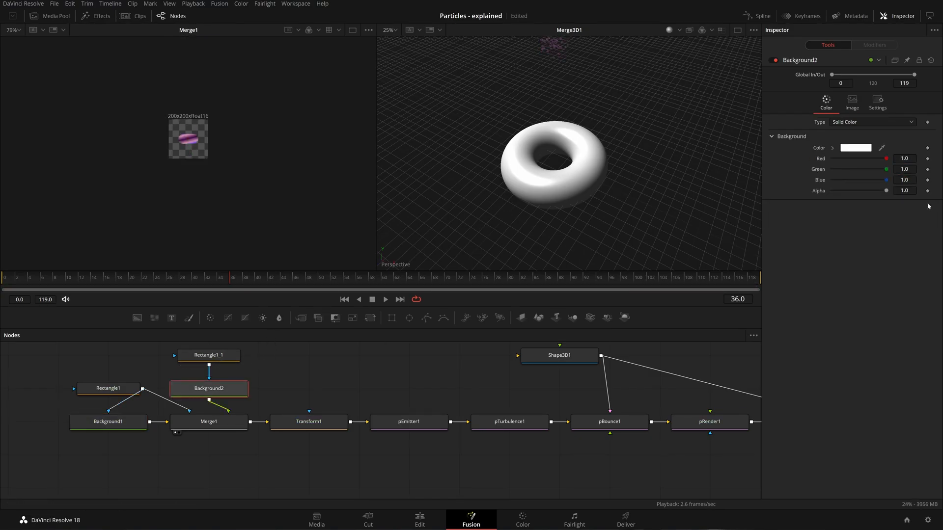
pyautogui.click(852, 103)
pyautogui.click(834, 180)
pyautogui.click(907, 147)
pyautogui.write('200')
pyautogui.press('Tab')
pyautogui.write('200')
pyautogui.press('Tab')
pyautogui.click(892, 326)
pyautogui.moveTo(613, 126); pyautogui.dragTo(576, 169)
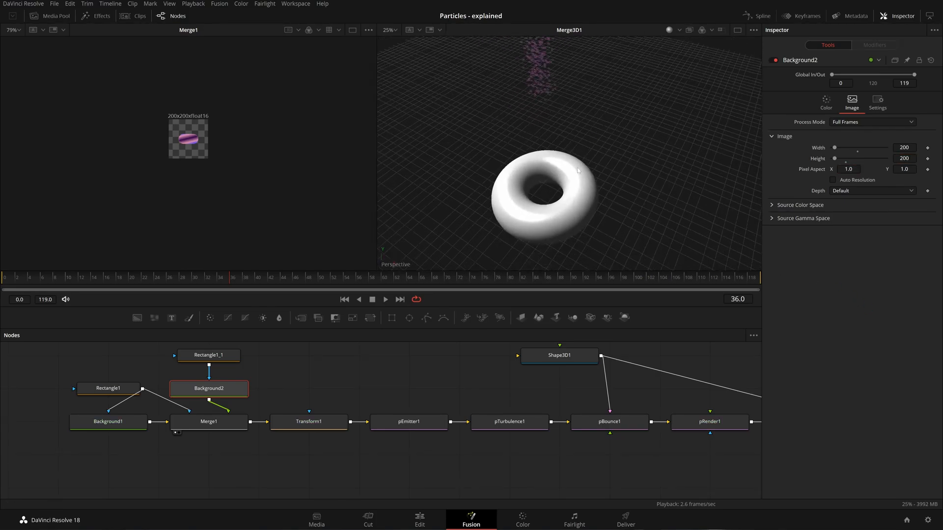
# - Try widening the Rectangle1_1 outline mask to about 0.944, and undo the change
pyautogui.click(212, 424)
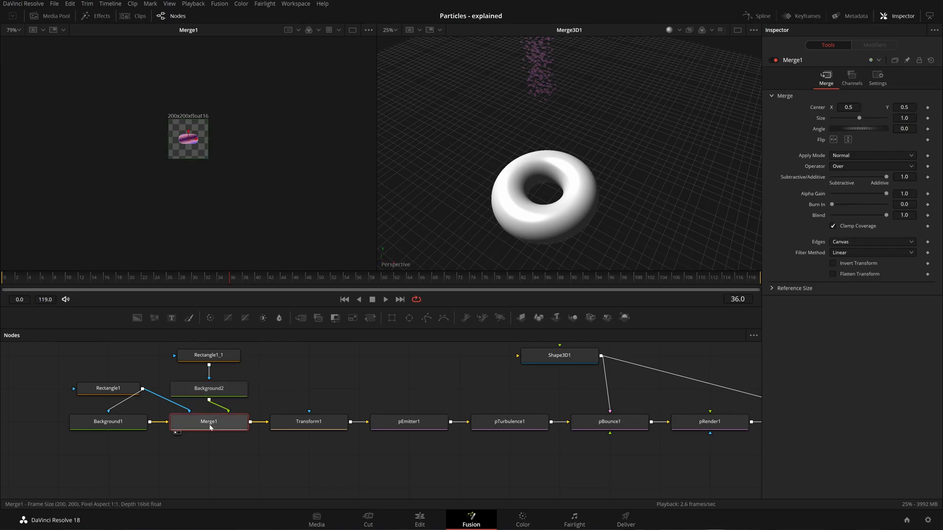
pyautogui.moveTo(252, 422); pyautogui.dragTo(173, 413)
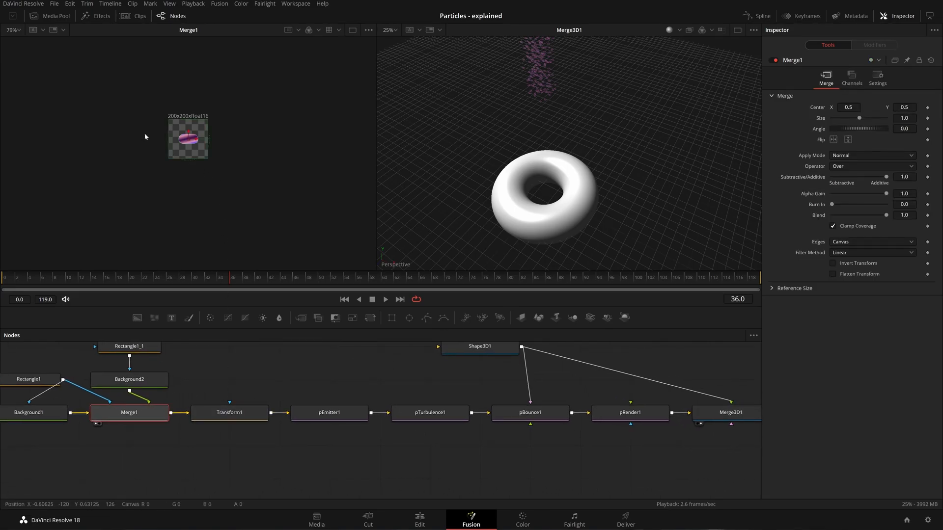
pyautogui.scroll(5, 145, 137)
pyautogui.scroll(2, 261, 167)
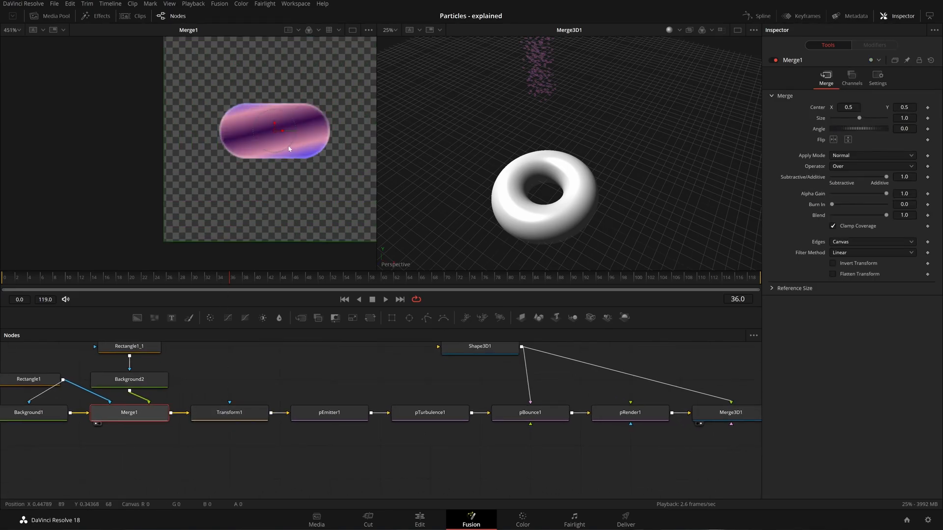
pyautogui.scroll(-1, 286, 148)
pyautogui.moveTo(162, 381); pyautogui.dragTo(203, 387)
pyautogui.click(189, 356)
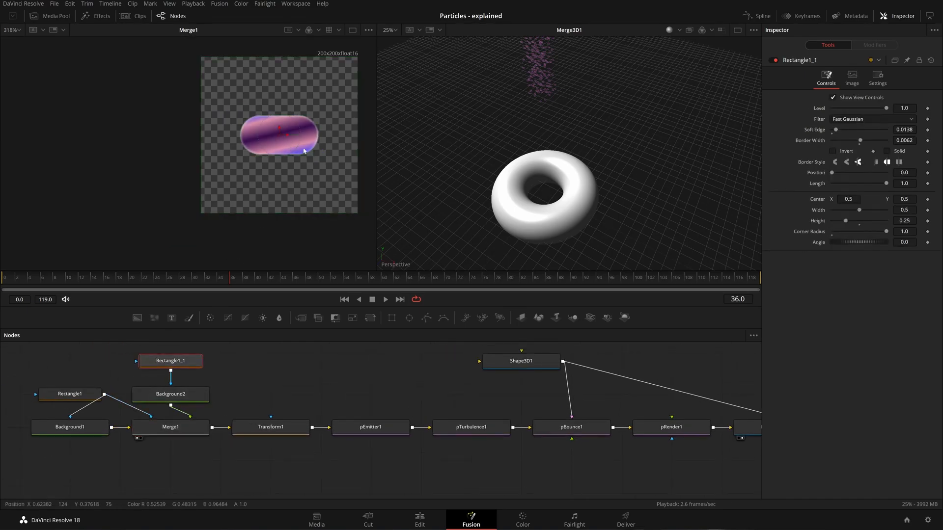
pyautogui.moveTo(319, 137); pyautogui.dragTo(352, 141)
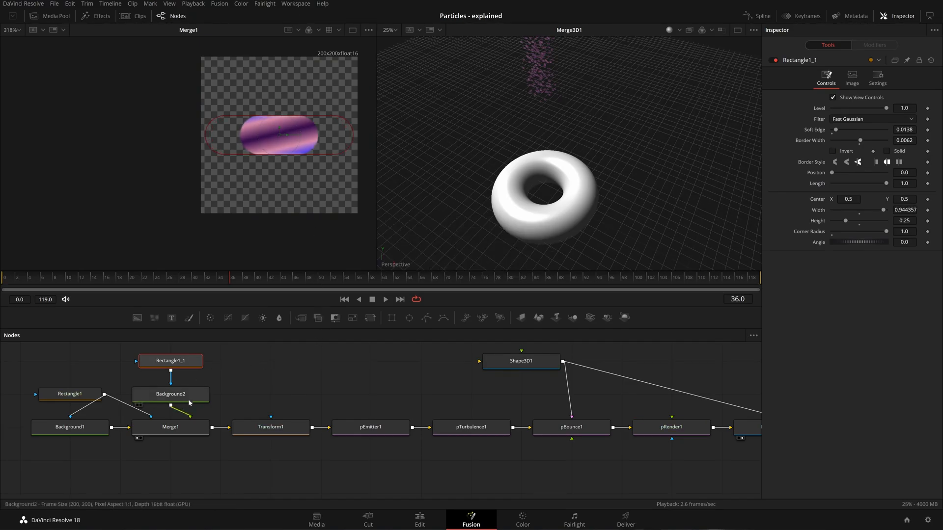
pyautogui.hotkey('ctrl', 'z')
# - Widen the Rectangle1 mask to about 0.95 and replace Rectangle1_1 with a copy of it connected as Background2's mask
pyautogui.click(87, 396)
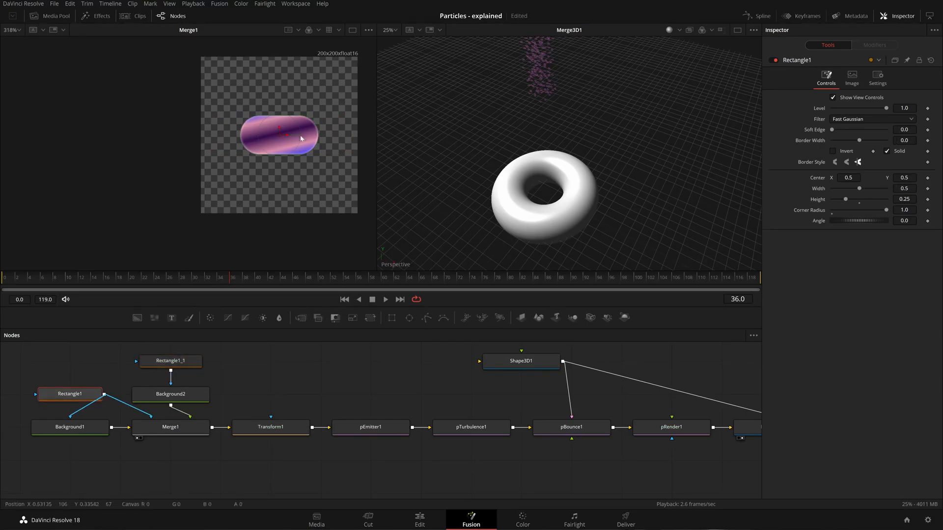
pyautogui.moveTo(318, 139); pyautogui.dragTo(353, 140)
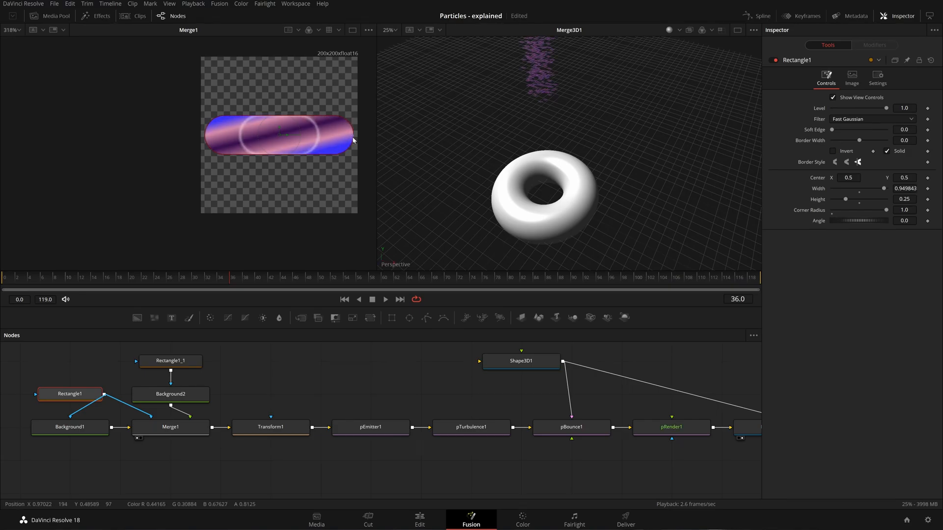
pyautogui.click(180, 365)
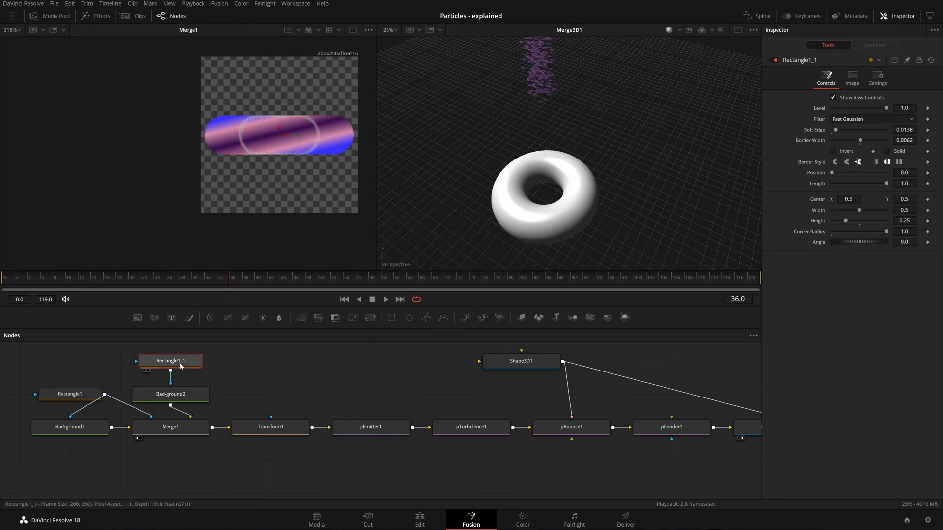
pyautogui.press('Delete')
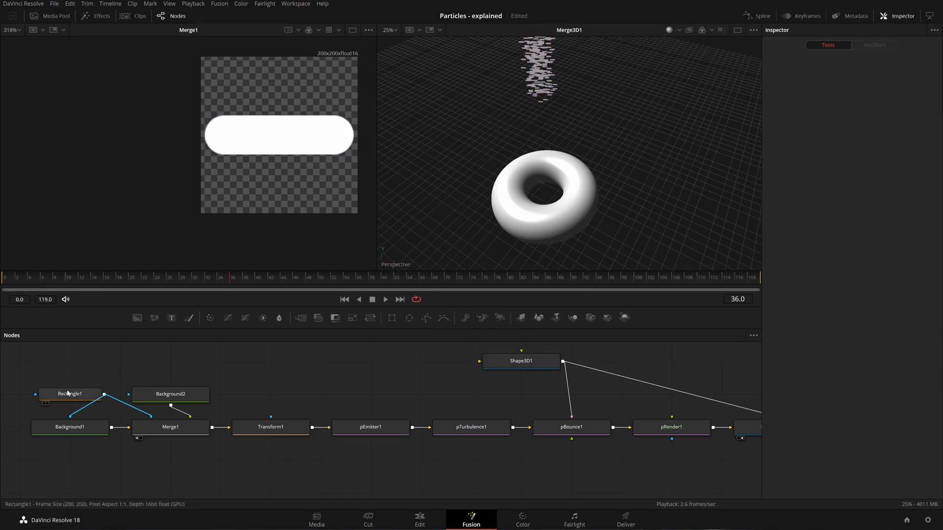
pyautogui.hotkey('ctrl', 'z')
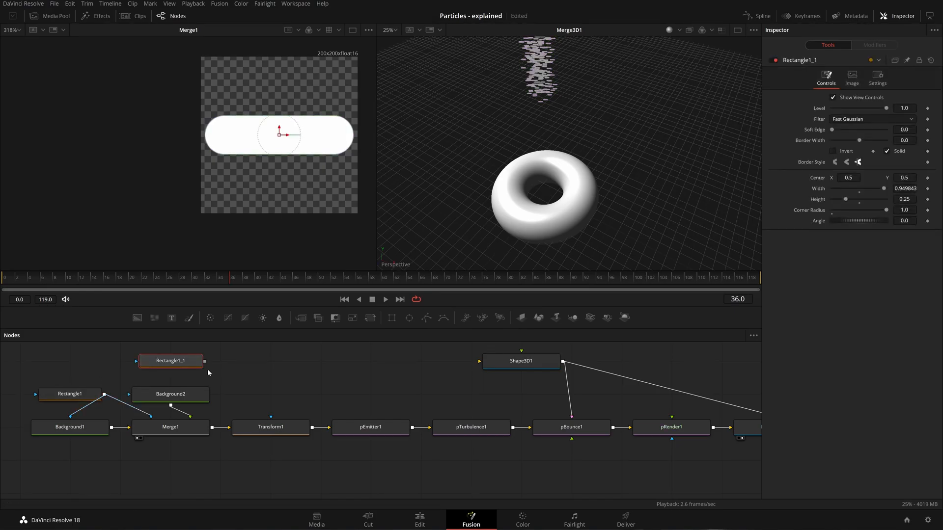
pyautogui.moveTo(205, 361); pyautogui.dragTo(171, 394)
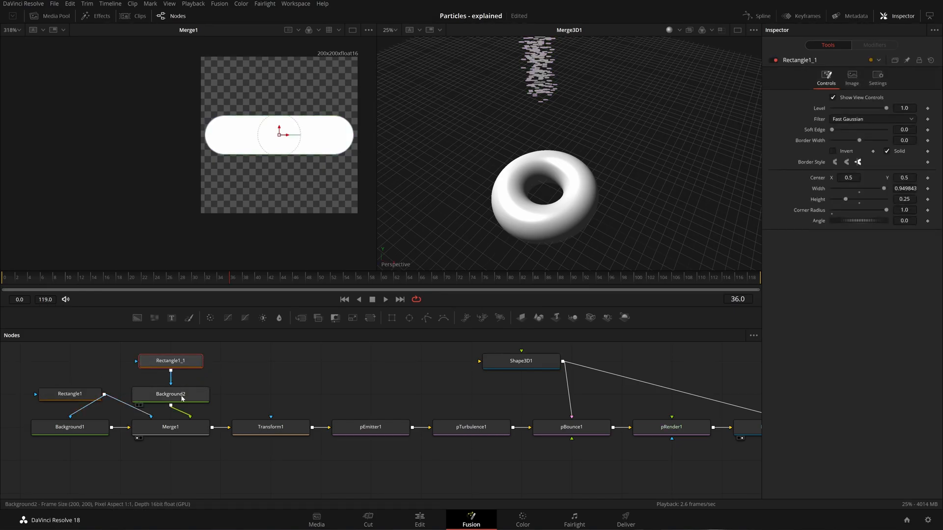
# - Make Rectangle1_1 a non-solid outline with a soft edge of about 0.023 and a border width of about 0.0098
pyautogui.click(887, 151)
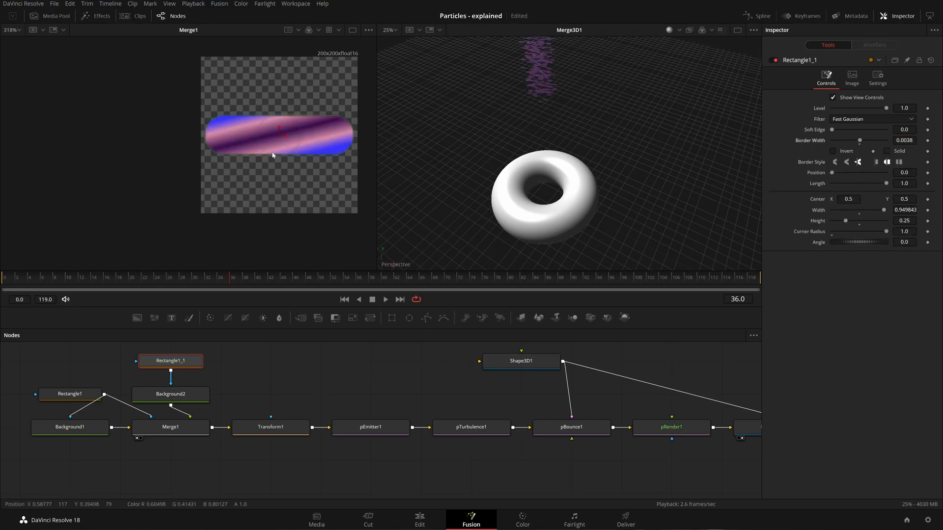
pyautogui.scroll(5, 273, 155)
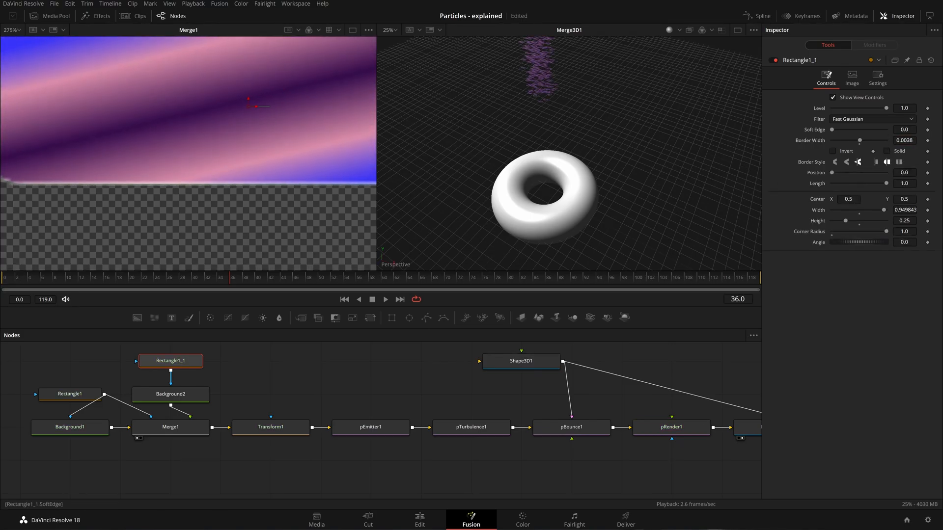
pyautogui.moveTo(832, 130); pyautogui.dragTo(836, 130)
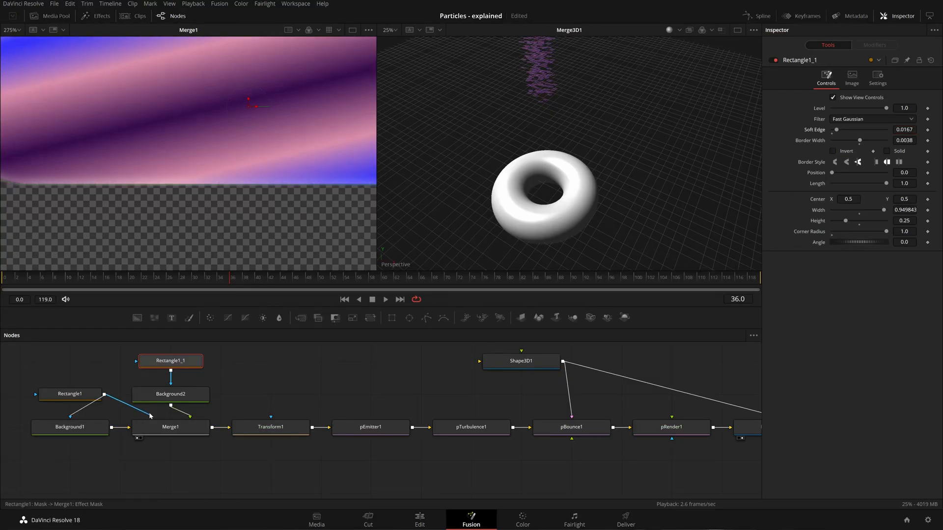
pyautogui.moveTo(903, 140)
pyautogui.mouseDown()
pyautogui.moveTo(918, 140)
pyautogui.moveTo(907, 129)
pyautogui.mouseUp()
pyautogui.scroll(-1, 280, 190)
pyautogui.scroll(-2, 280, 190)
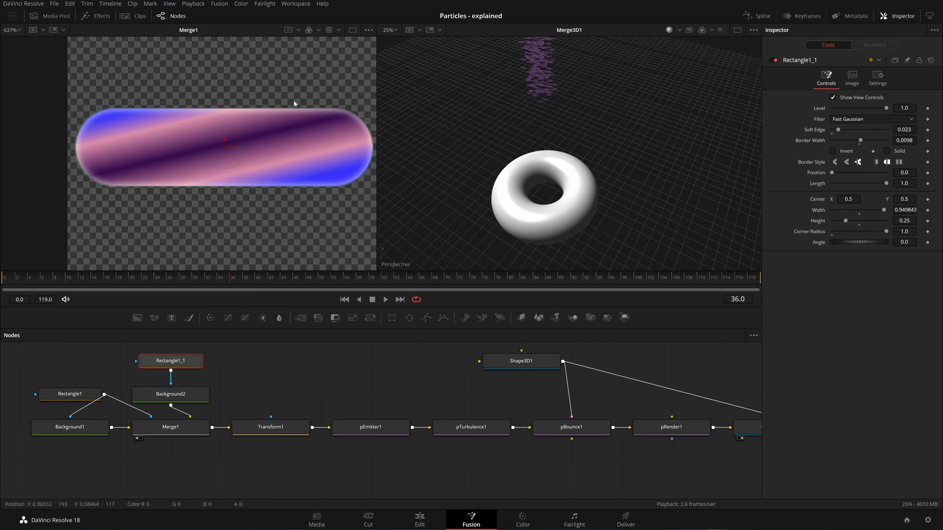
# - Show Transform1 in the 2D viewer and set its size to 0.5
pyautogui.moveTo(308, 408); pyautogui.dragTo(220, 408)
pyautogui.moveTo(171, 352); pyautogui.dragTo(127, 420)
pyautogui.click(194, 449)
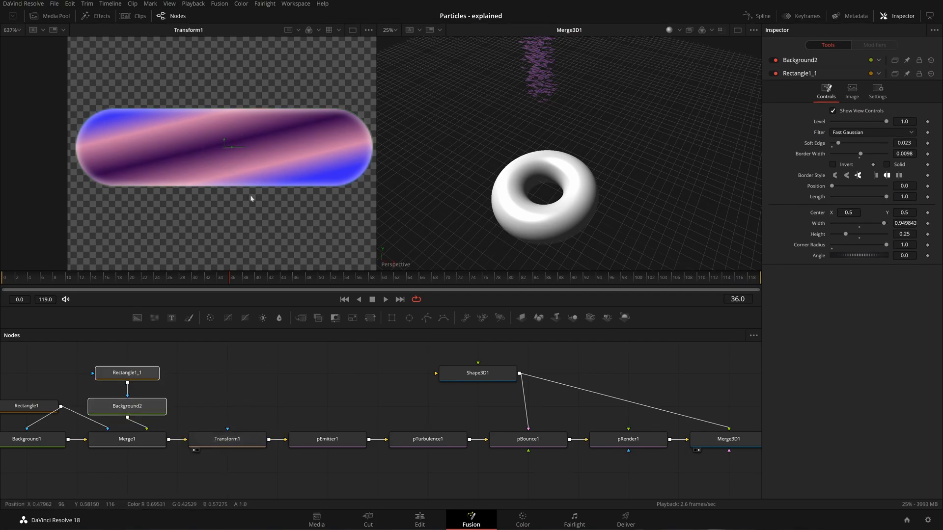
pyautogui.moveTo(297, 379); pyautogui.dragTo(192, 368)
pyautogui.click(122, 428)
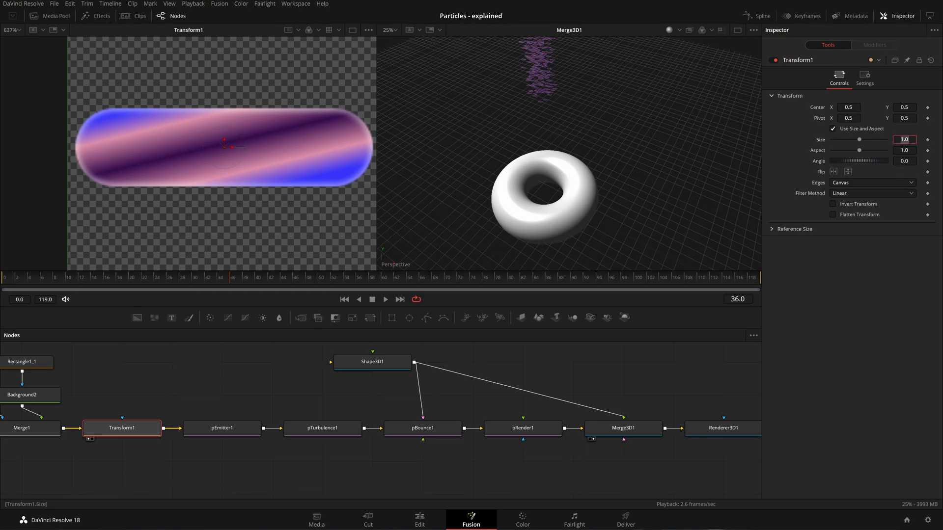
pyautogui.write('.5')
pyautogui.press('Tab')
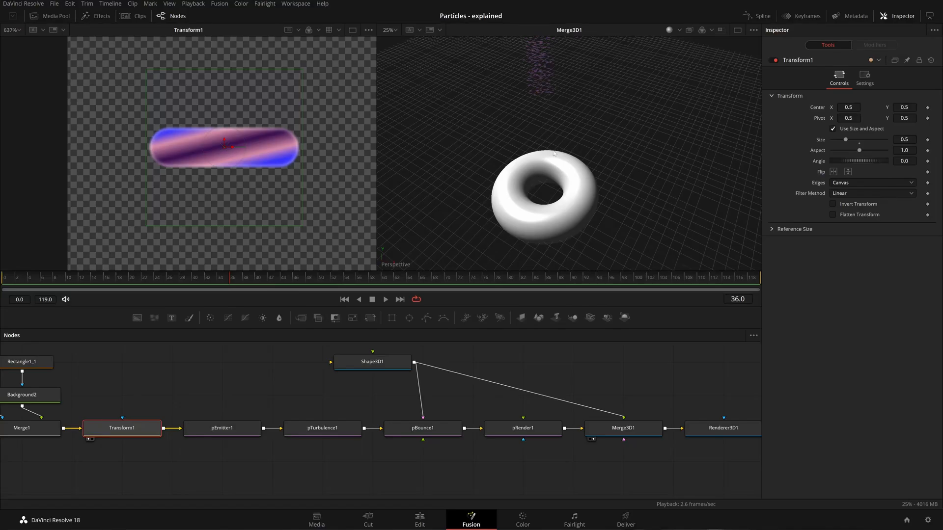
# - Play the simulation from the first frame with an enlarged 3D viewer and examine the particles around the torus
pyautogui.moveTo(411, 363); pyautogui.dragTo(303, 368)
pyautogui.press('space')
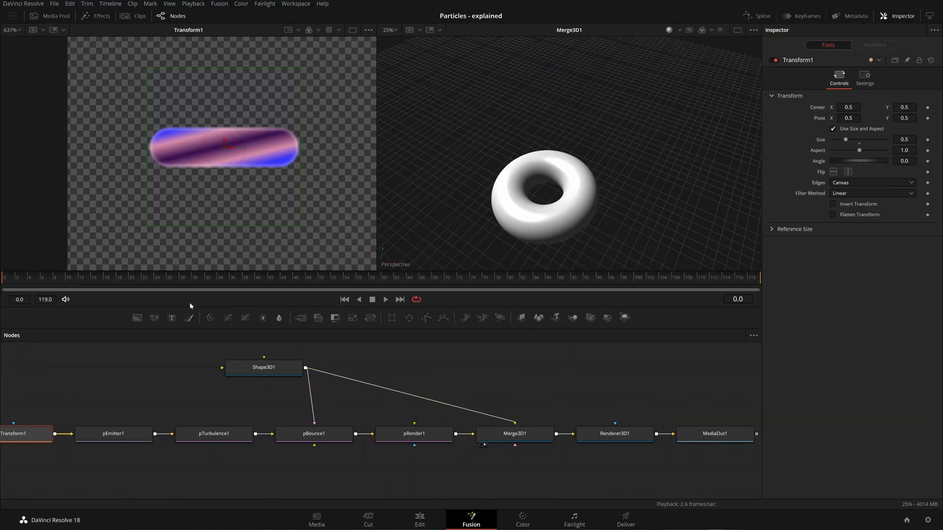
pyautogui.moveTo(376, 177); pyautogui.dragTo(297, 177)
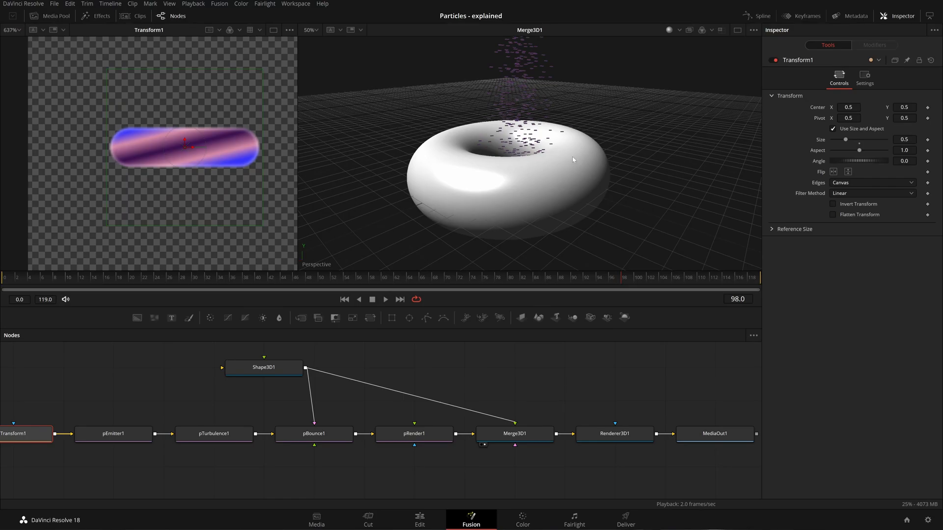
pyautogui.scroll(-5, 573, 159)
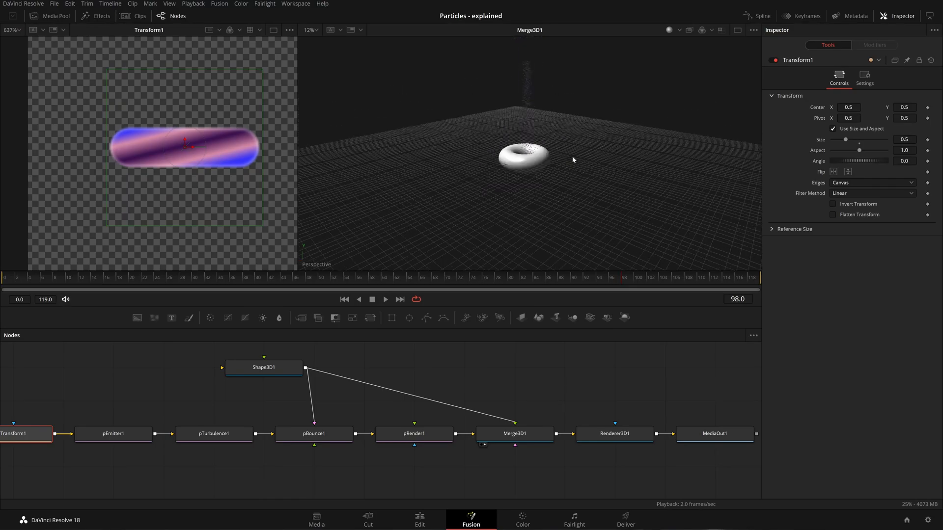
pyautogui.moveTo(552, 160); pyautogui.dragTo(575, 164)
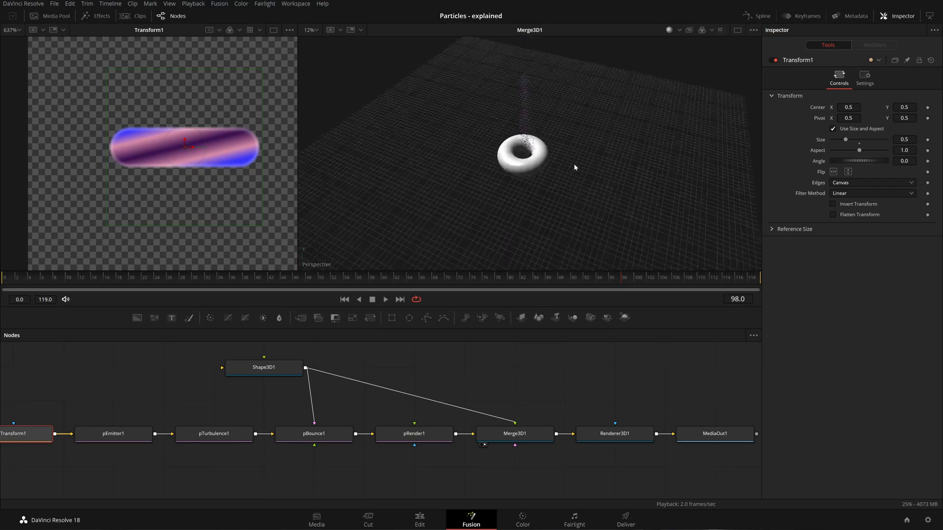
# - Reduce the torus radius of Shape3D1 to about 0.392 and save the project
pyautogui.moveTo(323, 395); pyautogui.dragTo(384, 395)
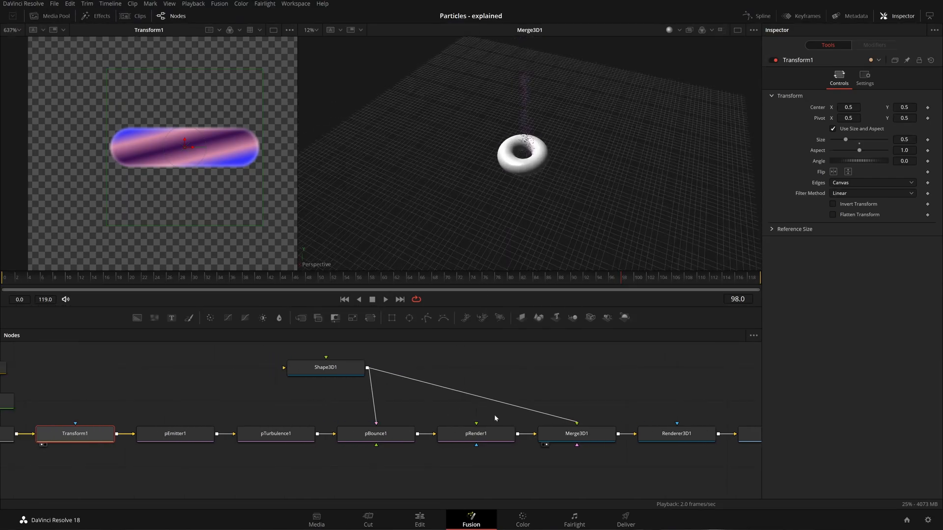
pyautogui.click(344, 368)
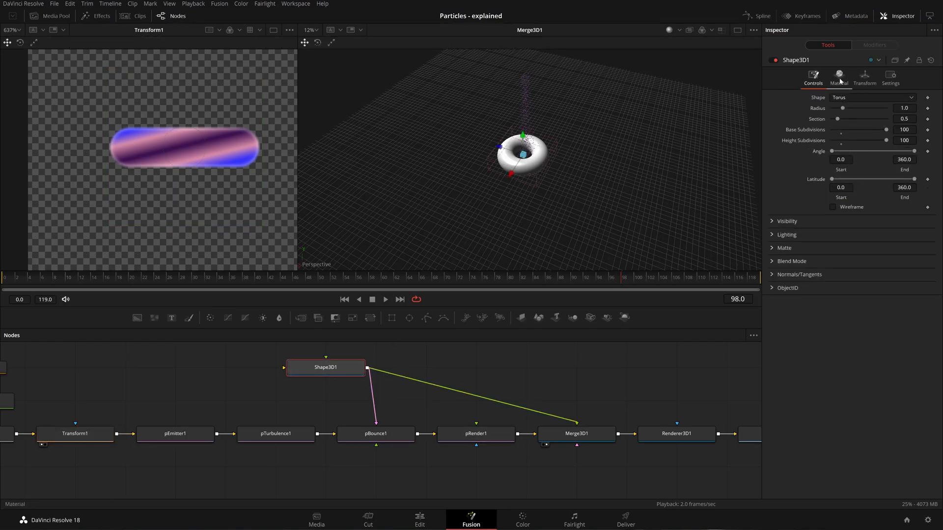
pyautogui.moveTo(904, 109); pyautogui.dragTo(903, 108)
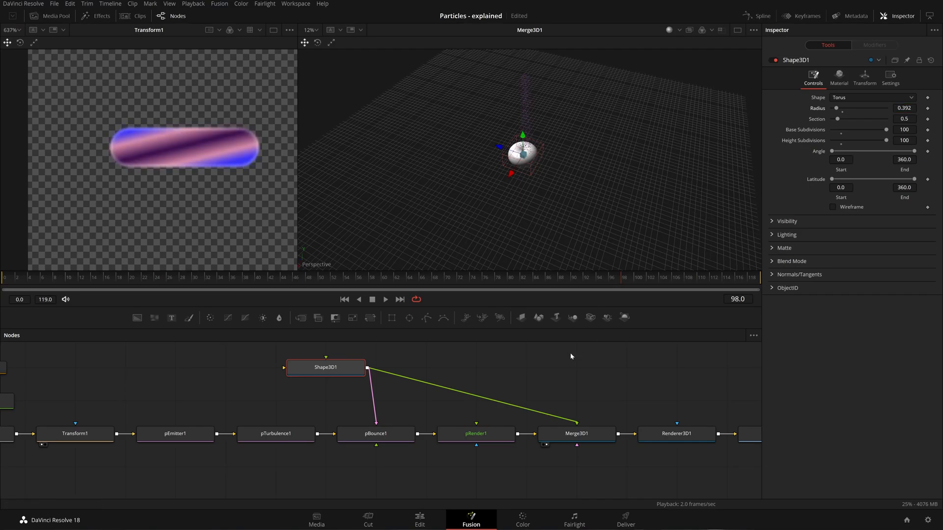
pyautogui.moveTo(570, 353); pyautogui.dragTo(482, 352)
pyautogui.hotkey('ctrl', 's')
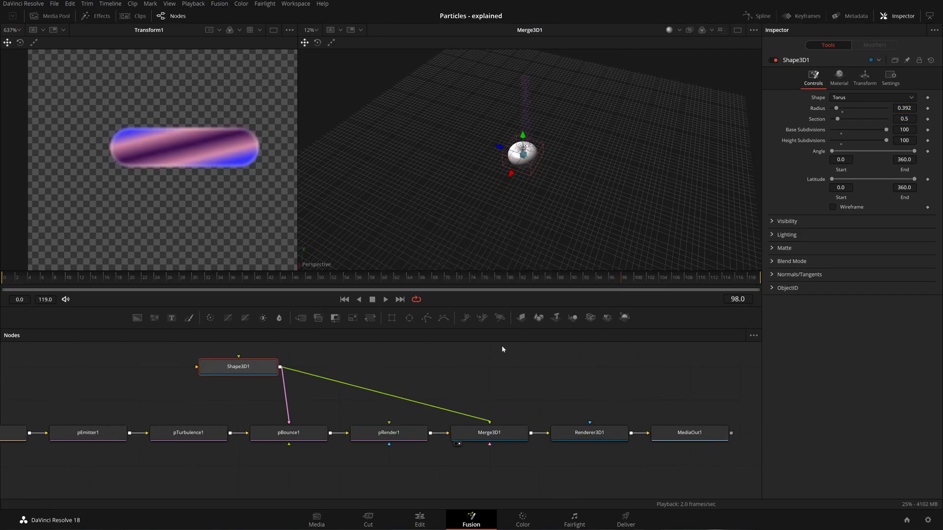
# - Set Background1's image size to 50 x 50
pyautogui.moveTo(281, 394); pyautogui.dragTo(584, 399)
pyautogui.moveTo(329, 399); pyautogui.dragTo(411, 400)
pyautogui.click(173, 437)
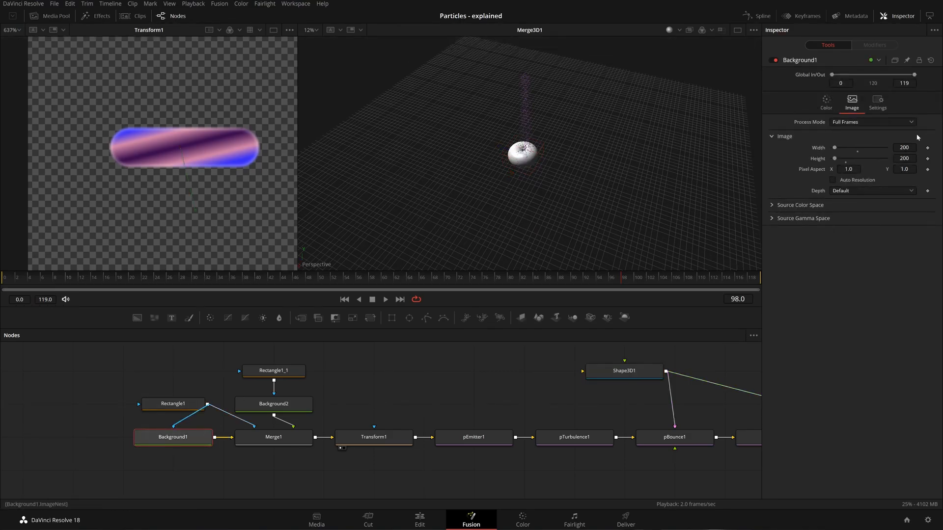
pyautogui.click(904, 147)
pyautogui.press('Tab')
pyautogui.write('50')
pyautogui.press('Tab')
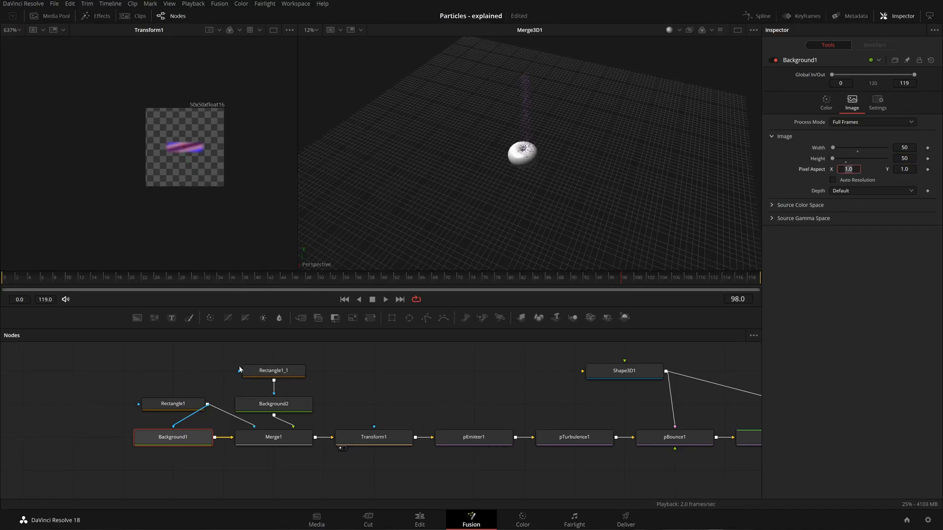
# - Set Background2's image size to 50 x 50 to match Background1
pyautogui.click(279, 377)
pyautogui.click(274, 404)
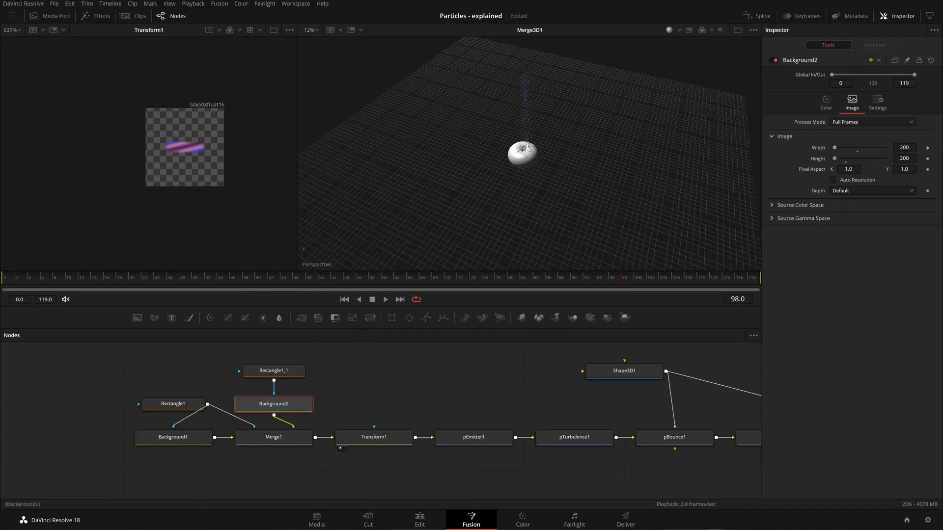
pyautogui.doubleClick(904, 148)
pyautogui.press('Tab')
pyautogui.write('50')
pyautogui.press('Tab')
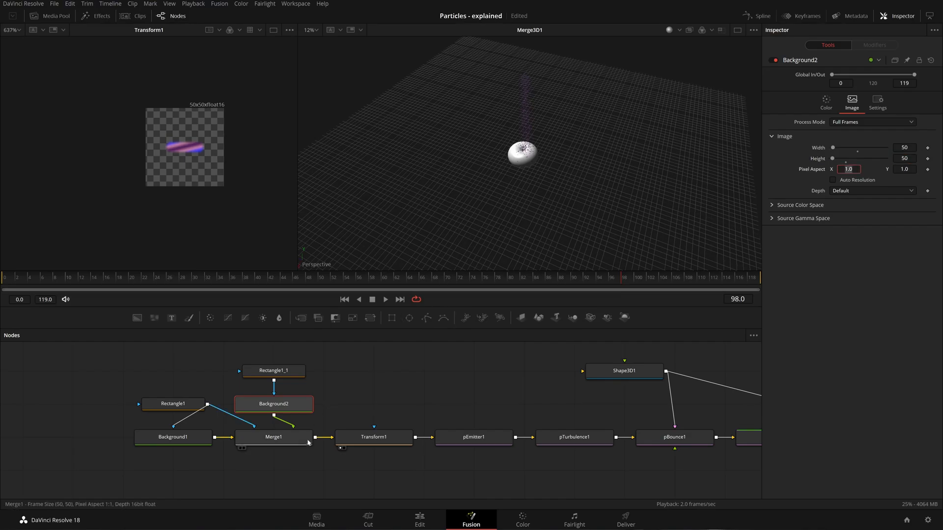
# - Examine the falling particles and the reduced particle bitmap up close, and fit the bitmap to its viewer
pyautogui.scroll(4, 539, 164)
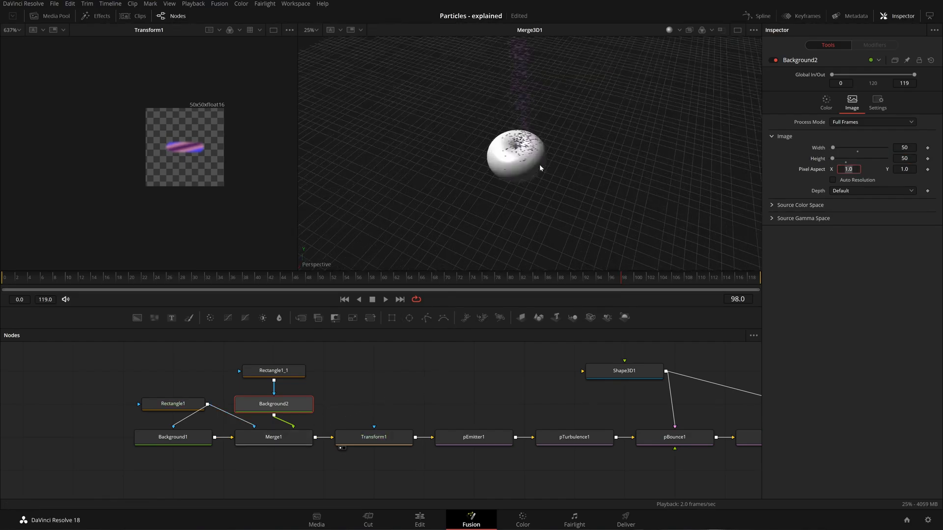
pyautogui.scroll(4, 149, 134)
pyautogui.moveTo(113, 162); pyautogui.dragTo(92, 159)
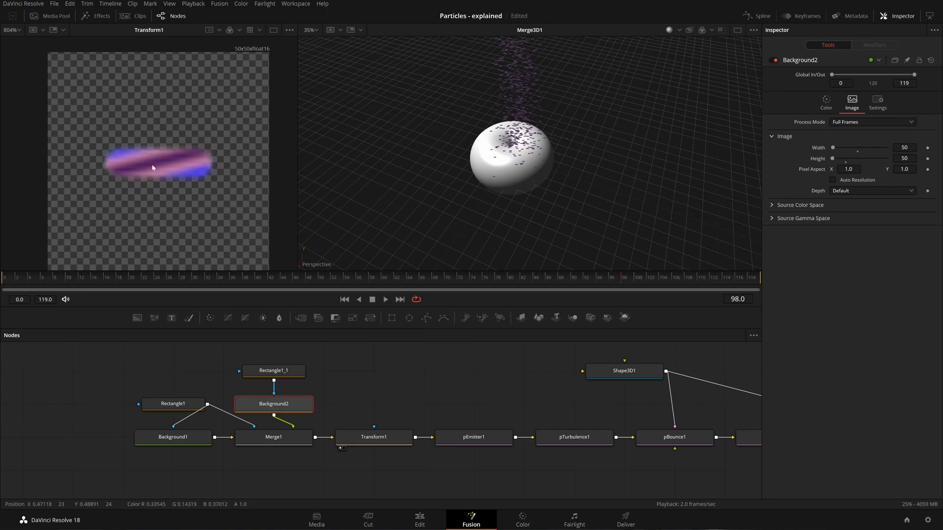
pyautogui.hotkey('ctrl', 'f')
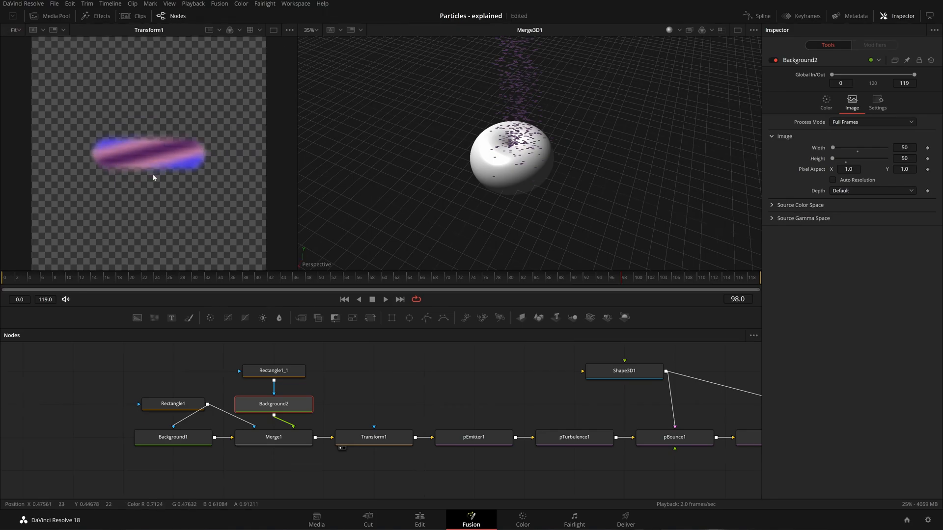
# - Resize the Rectangle1 mask to about 0.934 wide and 0.323 high, and show Background1 in the viewer
pyautogui.click(168, 403)
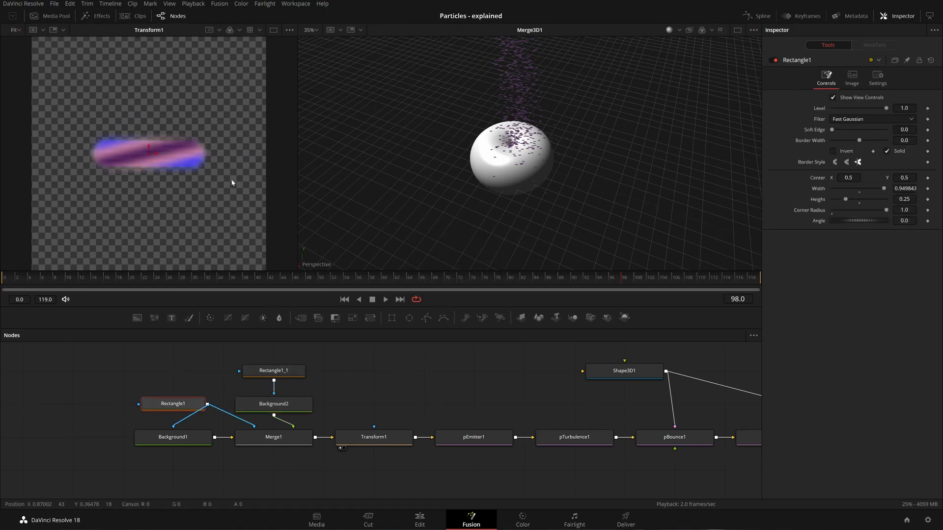
pyautogui.scroll(-2, 226, 177)
pyautogui.scroll(-1, 225, 178)
pyautogui.moveTo(213, 172); pyautogui.dragTo(238, 187)
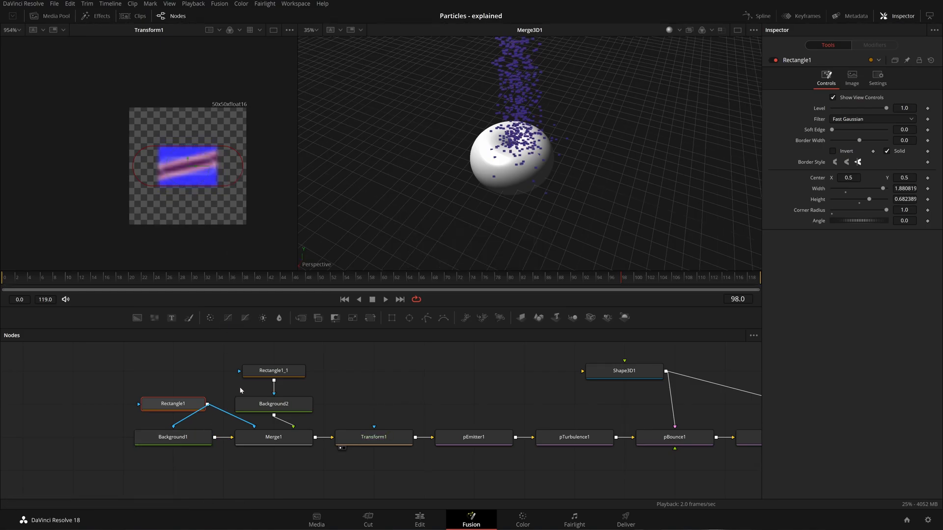
pyautogui.moveTo(282, 197); pyautogui.dragTo(228, 177)
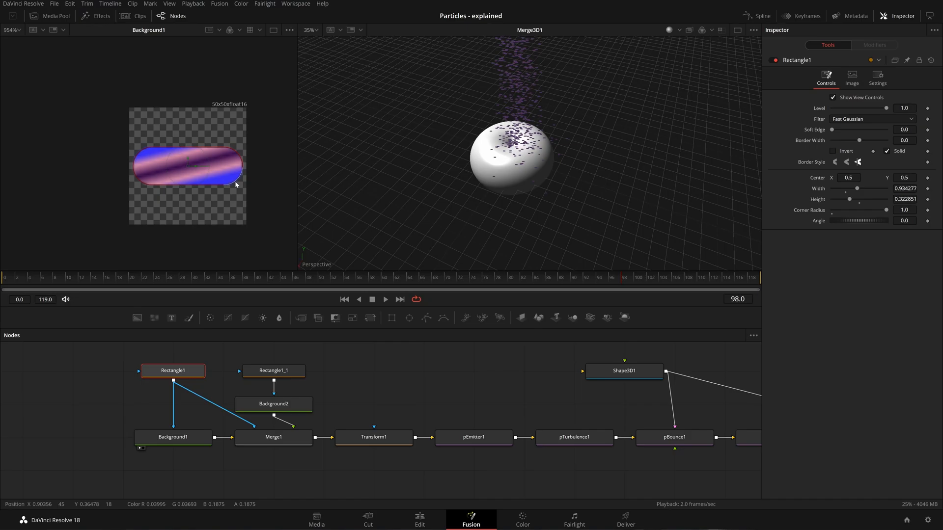
pyautogui.click(193, 3)
pyautogui.moveTo(216, 35)
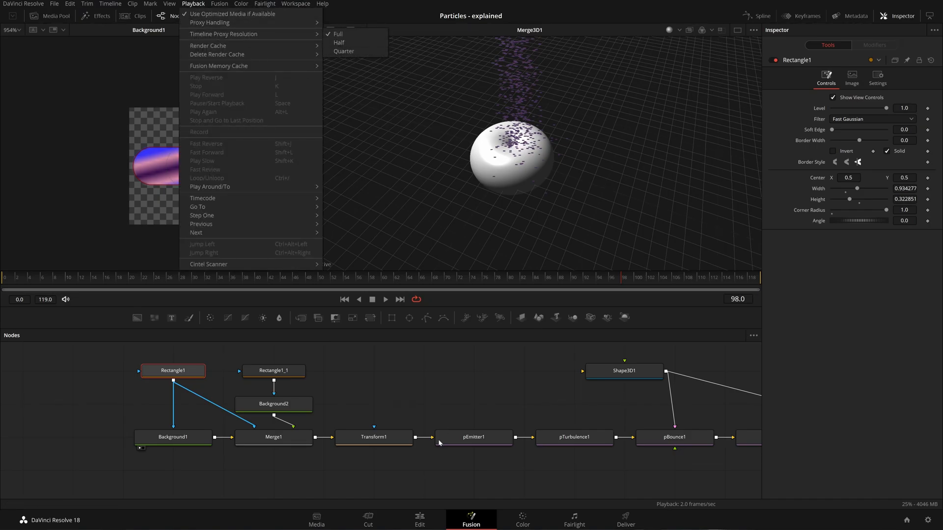
pyautogui.click(375, 371)
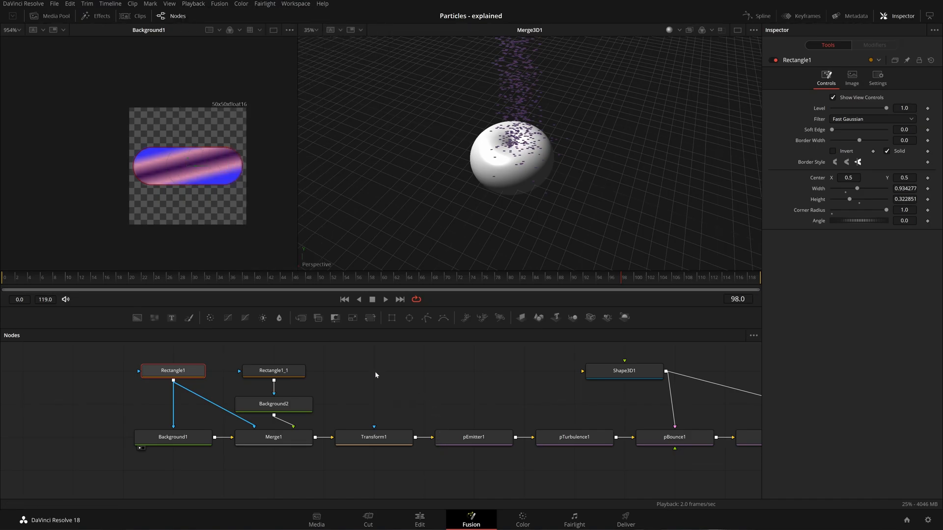
# - Replace the old Rectangle1_1 mask with a copy of the resized Rectangle1 and connect it to Background2
pyautogui.click(277, 374)
pyautogui.press('Delete')
pyautogui.click(180, 375)
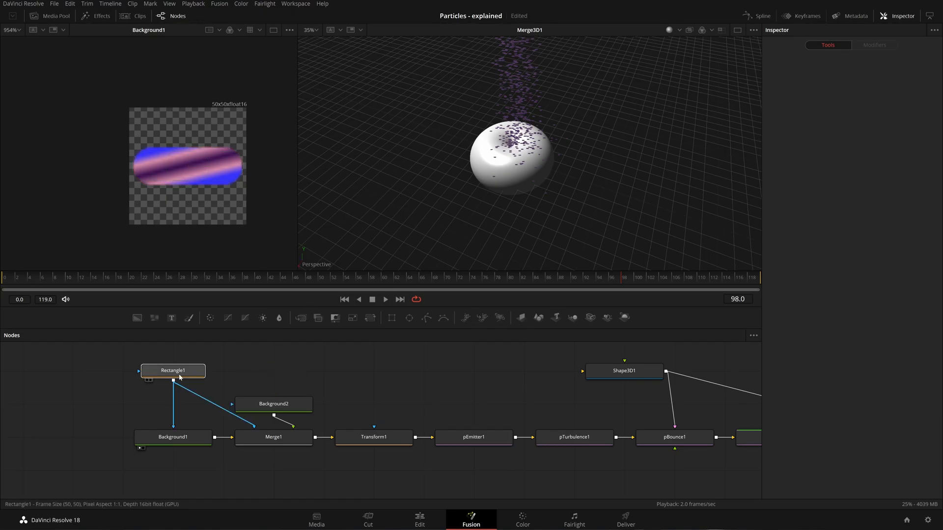
pyautogui.hotkey('ctrl', 'z')
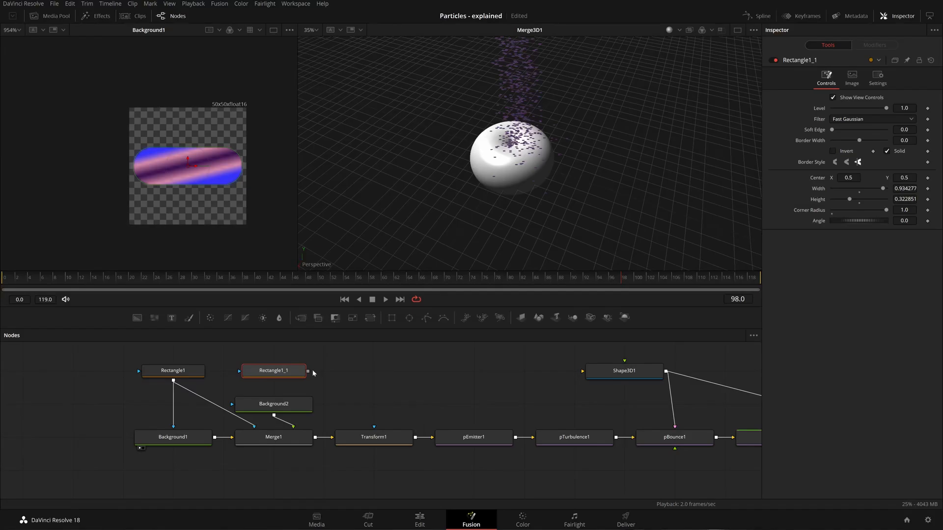
pyautogui.moveTo(310, 393); pyautogui.dragTo(278, 401)
# - Turn off Solid on Rectangle1_1 and set its border width to about 0.102 to form an outline
pyautogui.scroll(3, 214, 202)
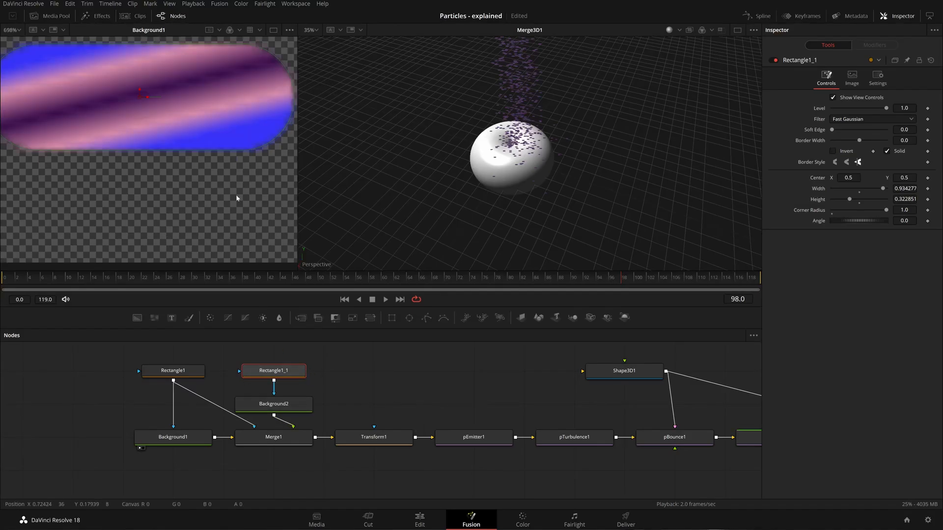
pyautogui.click(886, 151)
pyautogui.moveTo(904, 140); pyautogui.dragTo(872, 140)
# - Try the particles without the outline by deleting Rectangle1_1 and Background2, and undo the deletion
pyautogui.moveTo(327, 347); pyautogui.dragTo(273, 407)
pyautogui.press('Delete')
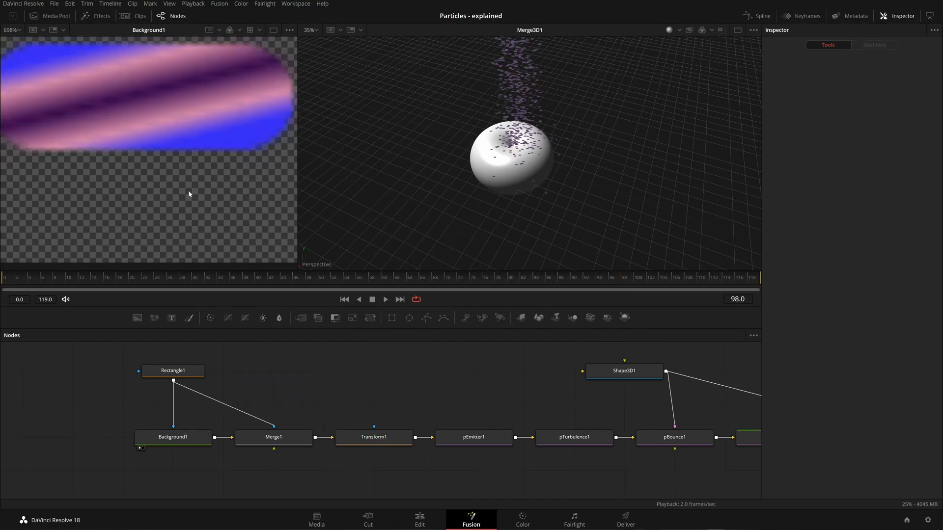
pyautogui.scroll(1, 160, 152)
pyautogui.scroll(6, 523, 128)
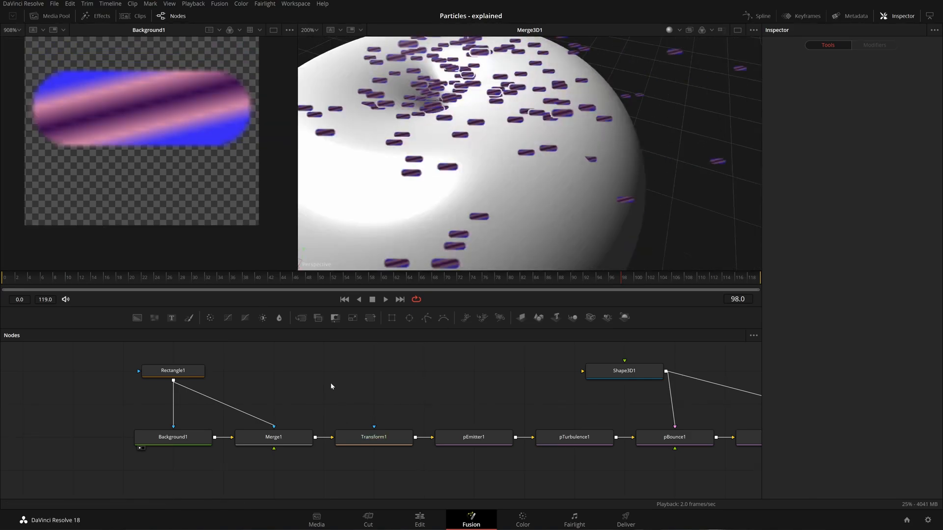
pyautogui.hotkey('ctrl', 'z')
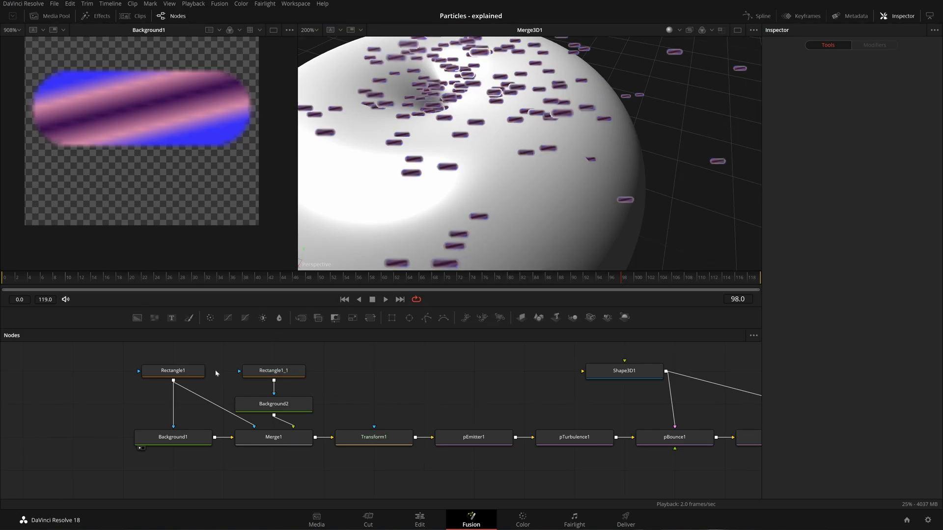
# - Show Merge1 in the viewer and set Rectangle1_1's border width to about 0.0121 and soft edge to about 0.0247
pyautogui.moveTo(274, 437); pyautogui.dragTo(178, 146)
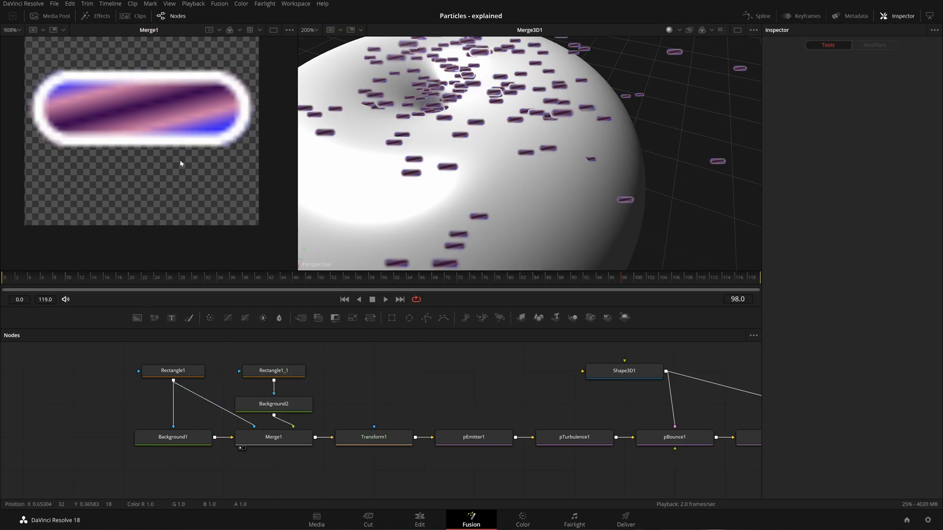
pyautogui.click(273, 372)
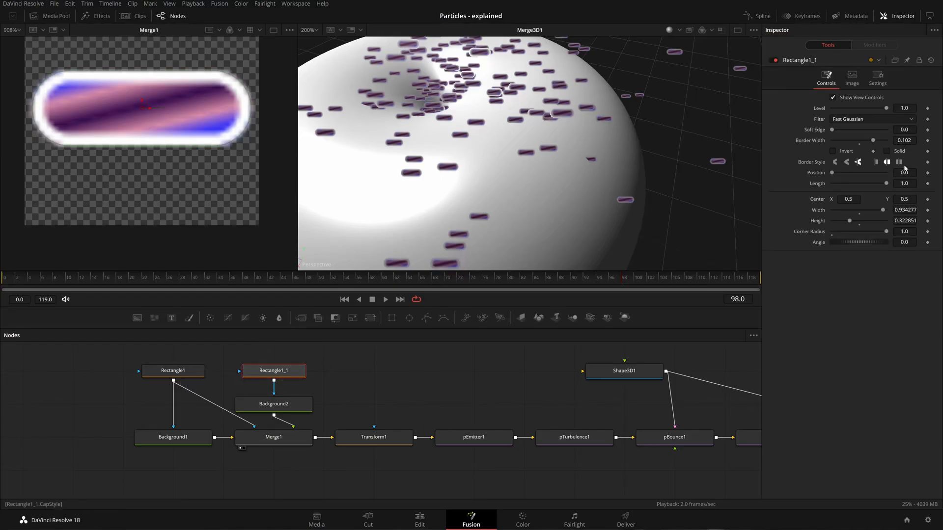
pyautogui.moveTo(905, 140); pyautogui.dragTo(884, 140)
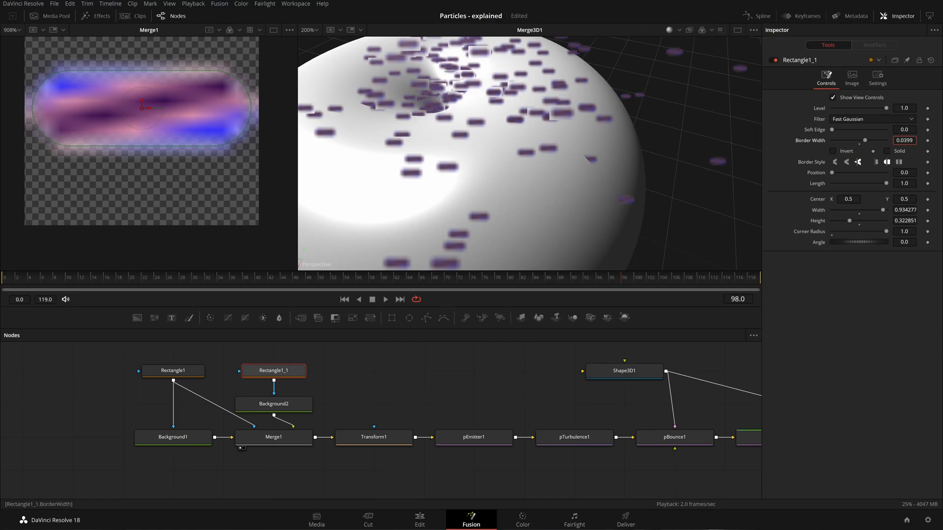
pyautogui.moveTo(903, 129); pyautogui.dragTo(910, 130)
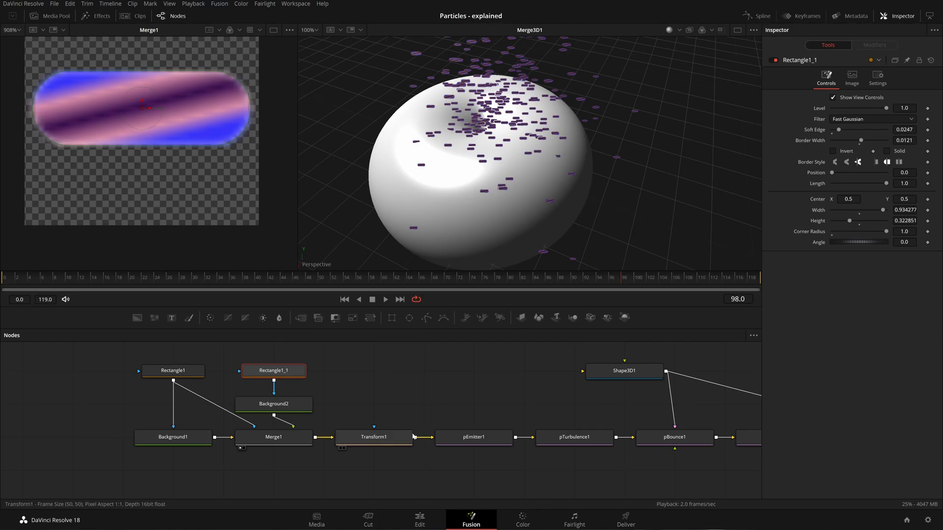
# - Return to the first frame and set Shape3D1's torus radius to 0.3 and section to 0.2
pyautogui.moveTo(510, 405); pyautogui.dragTo(406, 402)
pyautogui.press('Home')
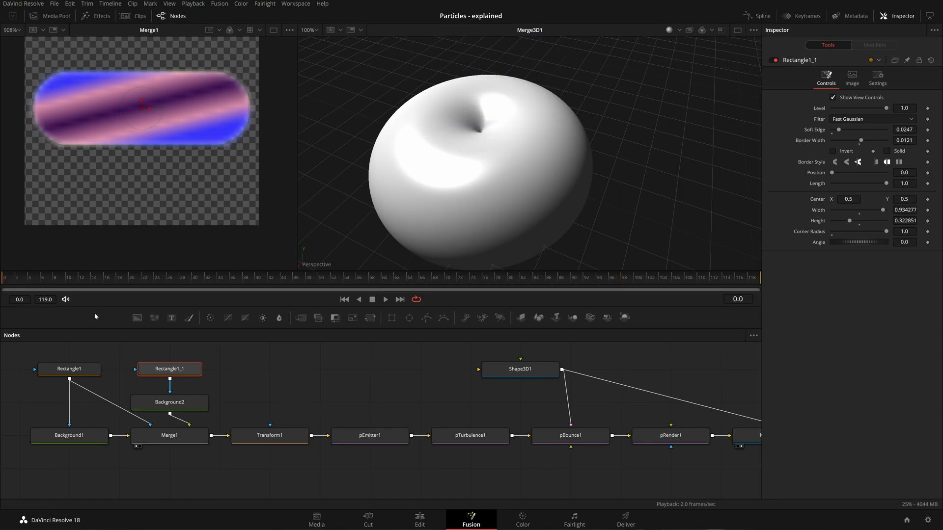
pyautogui.moveTo(573, 404); pyautogui.dragTo(516, 409)
pyautogui.click(449, 380)
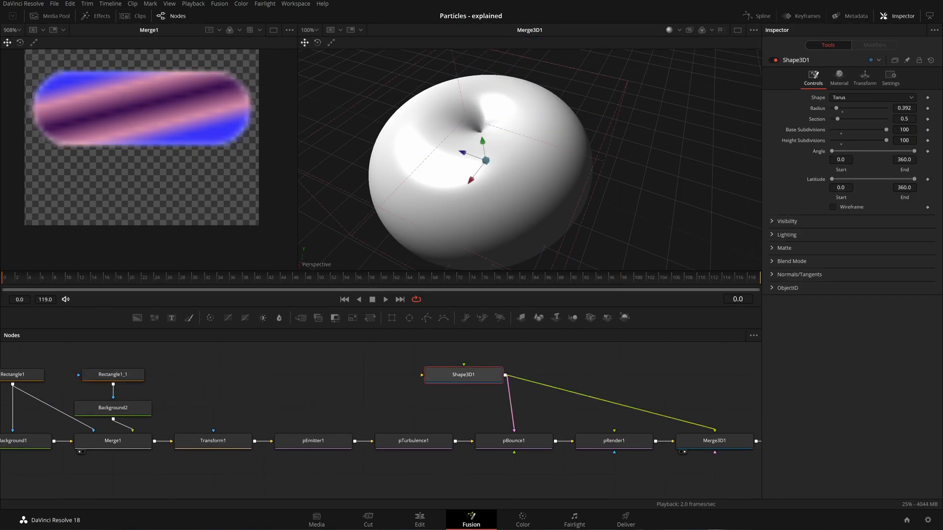
pyautogui.moveTo(904, 108); pyautogui.dragTo(761, 118)
pyautogui.doubleClick(903, 119)
pyautogui.write('.2')
pyautogui.press('Return')
# - Play the simulation and examine from several angles and distances how the particles bounce off the torus
pyautogui.moveTo(576, 134); pyautogui.dragTo(611, 109)
pyautogui.press('space')
pyautogui.scroll(-5, 595, 140)
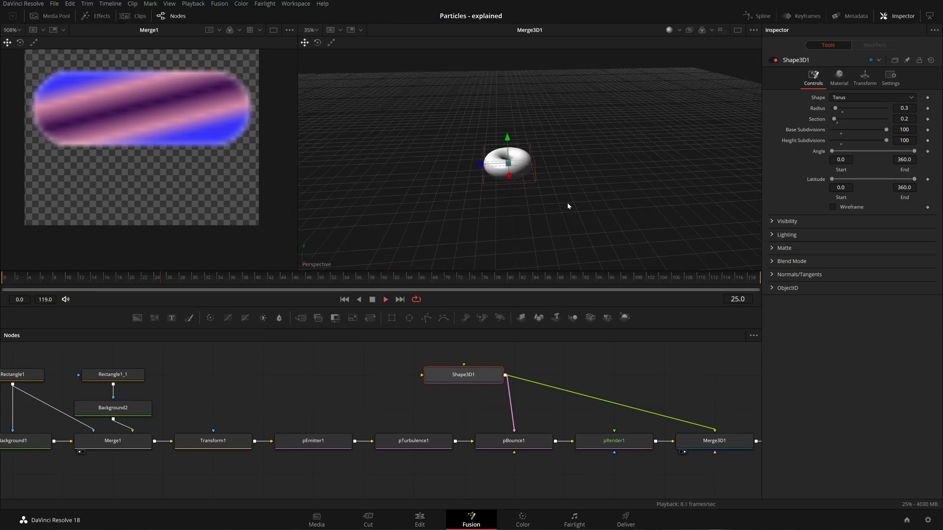
pyautogui.scroll(5, 567, 202)
pyautogui.moveTo(567, 203); pyautogui.dragTo(518, 217)
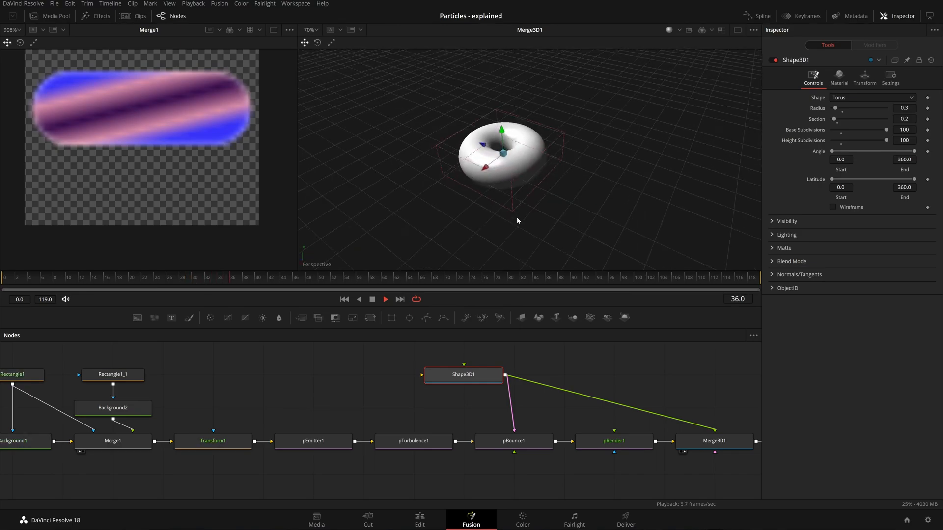
pyautogui.scroll(3, 517, 218)
pyautogui.scroll(-6, 517, 221)
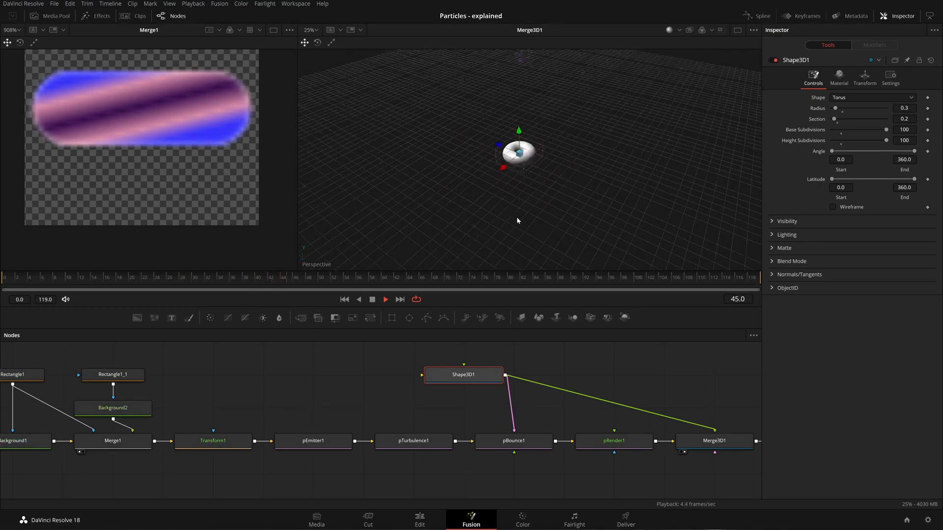
pyautogui.scroll(12, 517, 220)
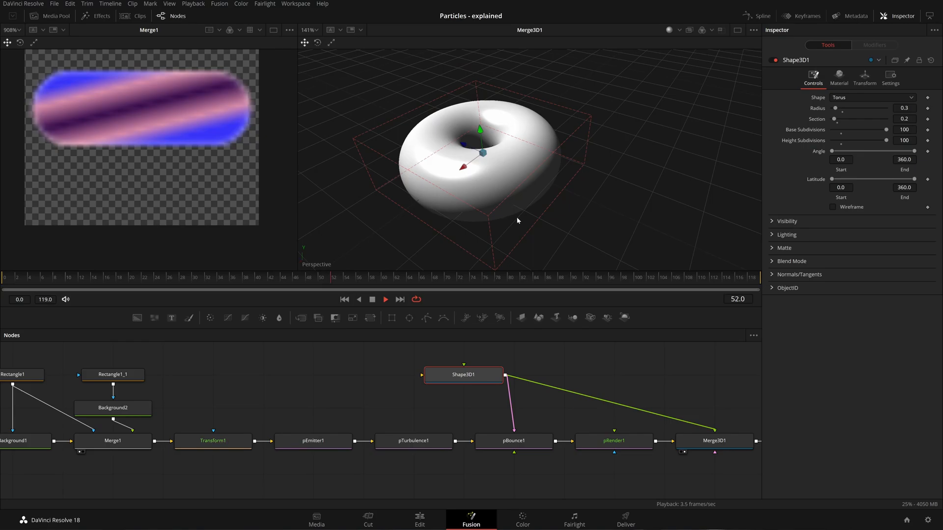
pyautogui.moveTo(544, 238); pyautogui.dragTo(549, 239)
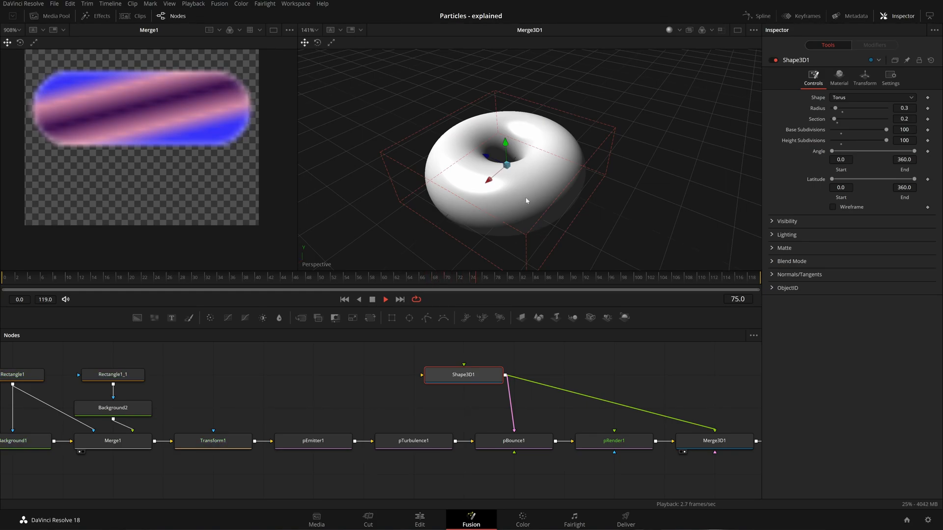
pyautogui.scroll(-10, 532, 194)
pyautogui.scroll(12, 533, 197)
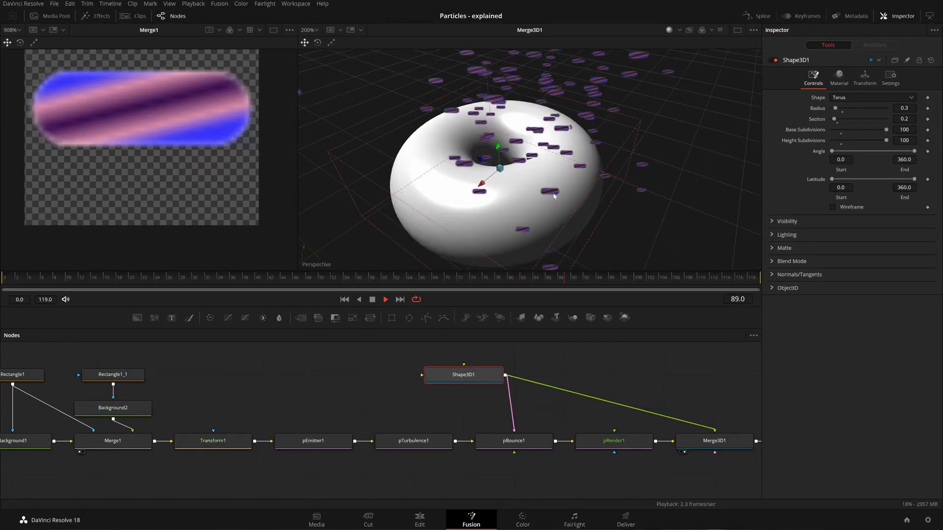
pyautogui.scroll(-2, 553, 195)
pyautogui.moveTo(553, 196); pyautogui.dragTo(518, 165)
pyautogui.press('space')
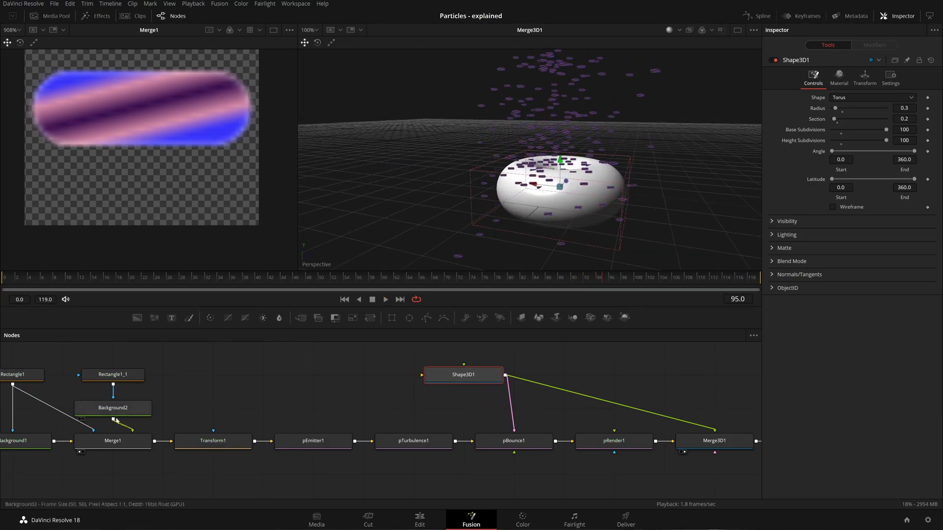
# - Try a size of 0.2 in Transform1, check the particles on the torus, and reset the size to 1.0
pyautogui.click(212, 440)
pyautogui.click(904, 139)
pyautogui.write('.2')
pyautogui.press('Tab')
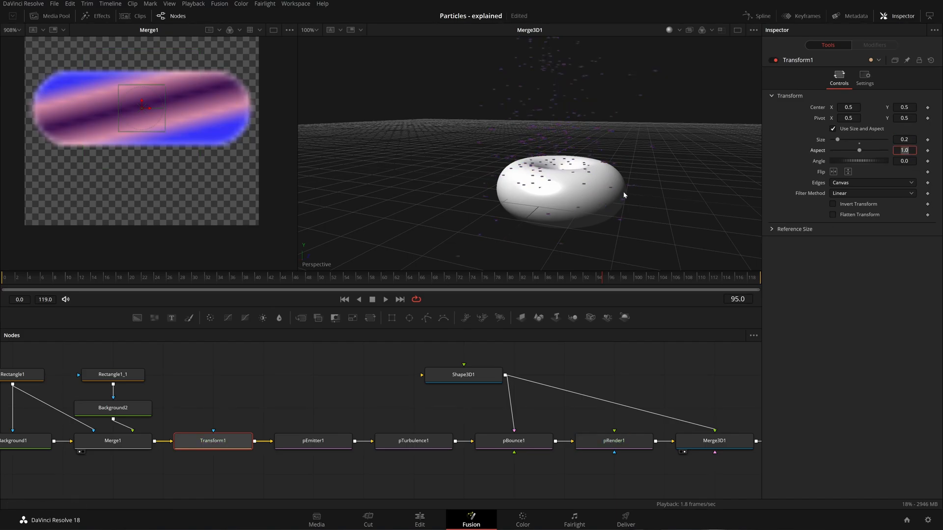
pyautogui.moveTo(554, 171); pyautogui.dragTo(587, 206)
pyautogui.doubleClick(903, 139)
pyautogui.click(867, 324)
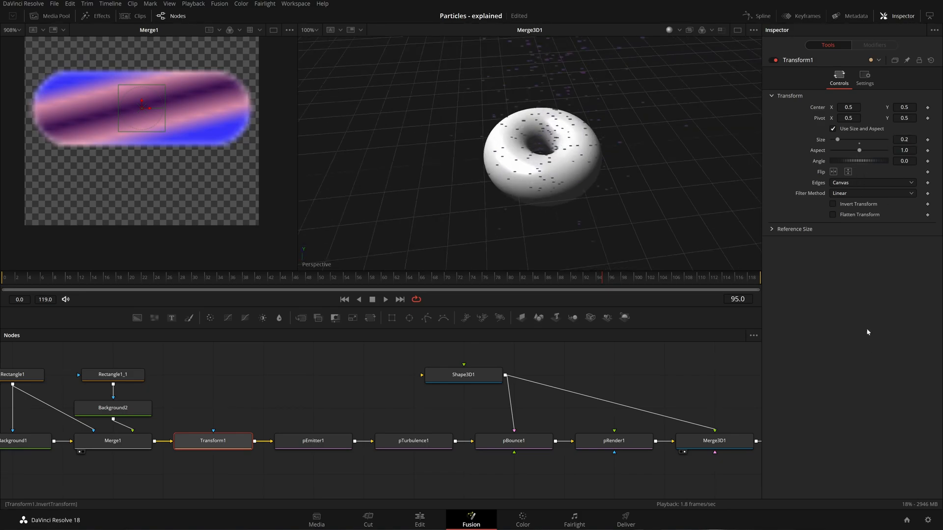
pyautogui.click(859, 143)
# - Expand pEmitter1's size controls and reduce the particle size to about 0.0276
pyautogui.moveTo(333, 420); pyautogui.dragTo(242, 398)
pyautogui.moveTo(307, 390); pyautogui.dragTo(261, 393)
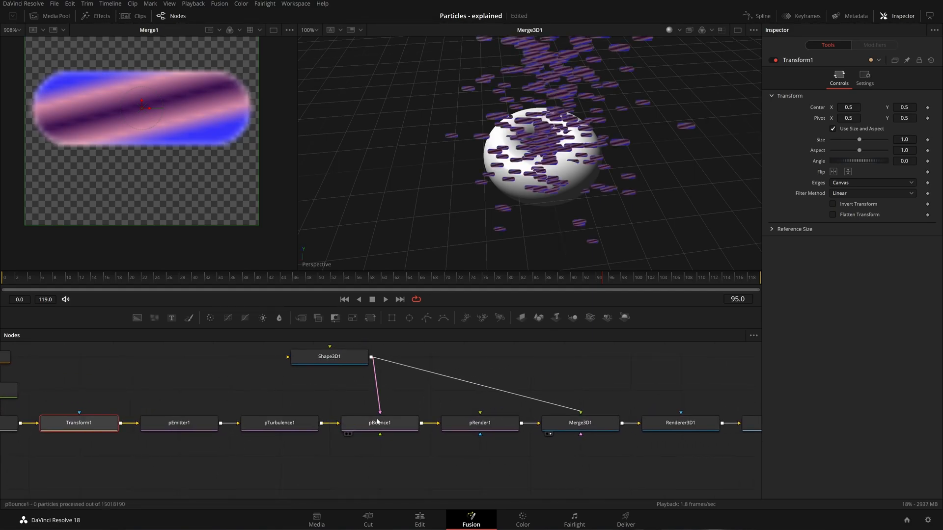
pyautogui.click(211, 421)
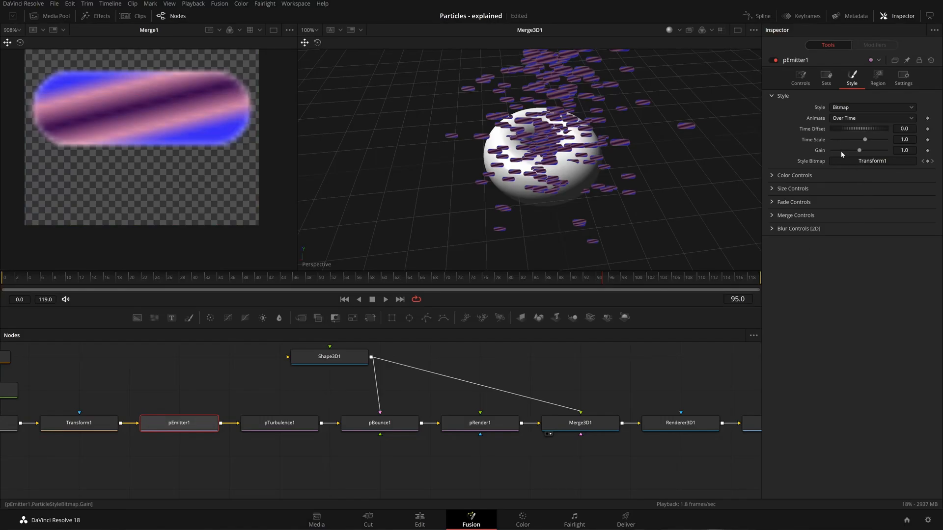
pyautogui.click(772, 189)
pyautogui.moveTo(843, 200); pyautogui.dragTo(834, 200)
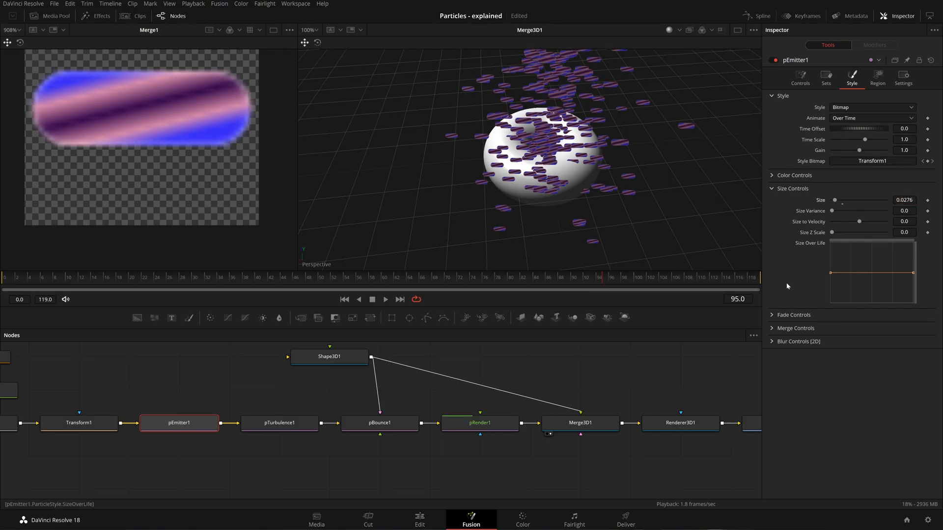
# - Set Transform1's size to 0.5 and pEmitter1's particle size to 0.05
pyautogui.click(82, 429)
pyautogui.doubleClick(904, 140)
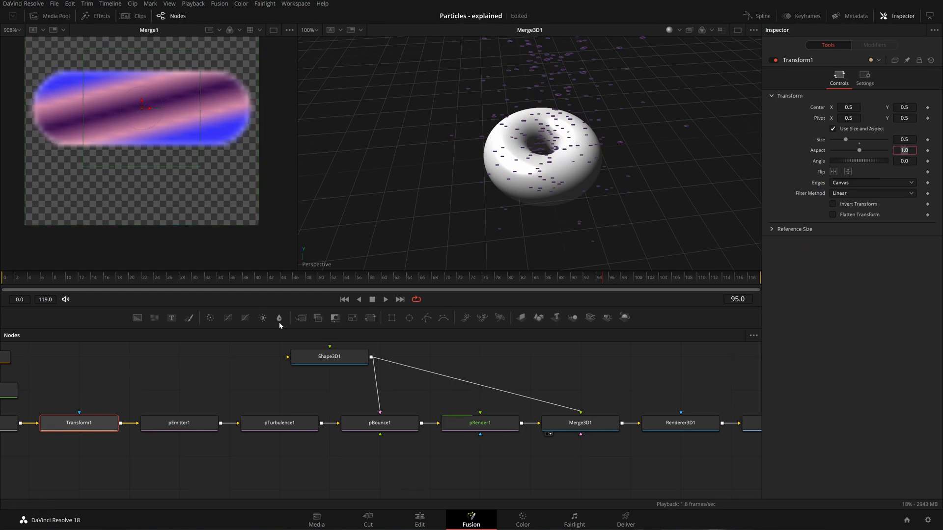
pyautogui.click(201, 423)
pyautogui.moveTo(904, 199); pyautogui.dragTo(919, 200)
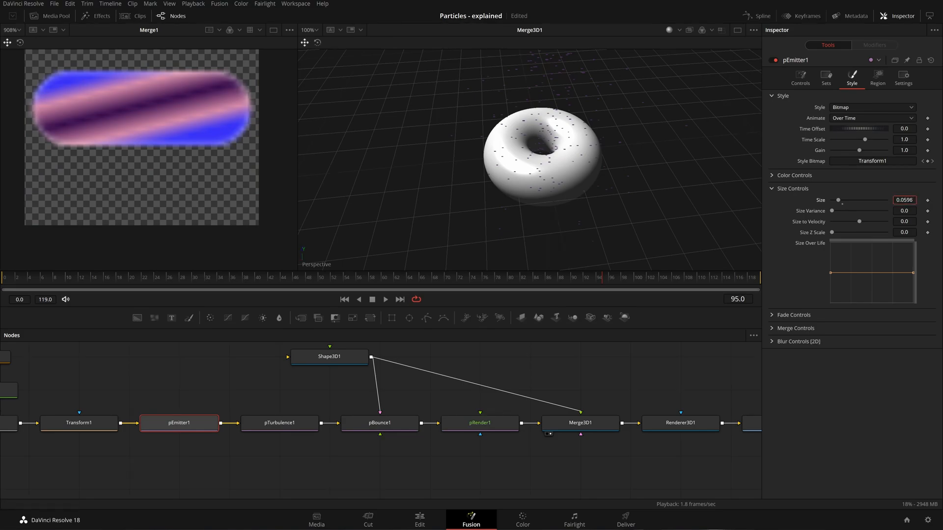
pyautogui.doubleClick(904, 199)
pyautogui.write('.')
pyautogui.press('Tab')
# - Set pEmitter1's size variance to about 0.0512, try other Size to Velocity amounts, and reset that parameter to 0
pyautogui.moveTo(832, 211); pyautogui.dragTo(843, 211)
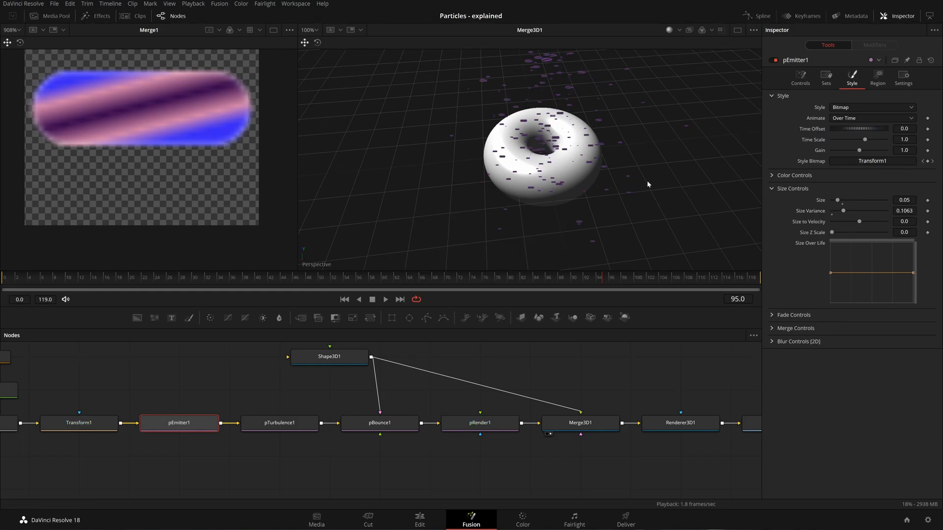
pyautogui.moveTo(606, 173); pyautogui.dragTo(557, 199)
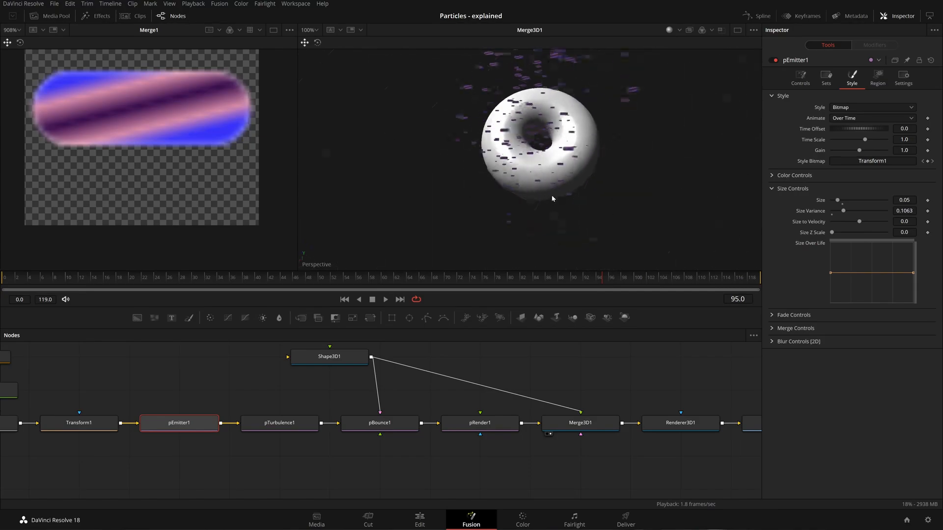
pyautogui.moveTo(843, 211); pyautogui.dragTo(866, 225)
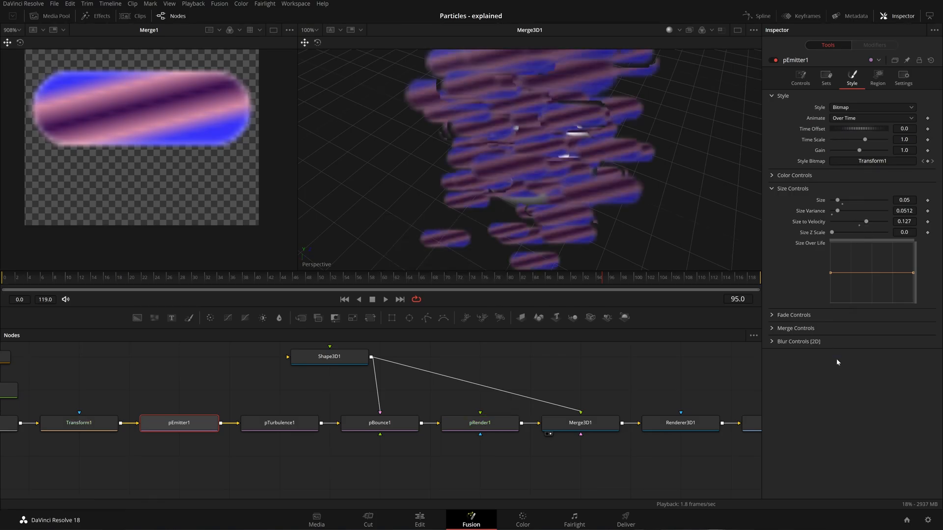
pyautogui.moveTo(859, 227); pyautogui.dragTo(855, 228)
pyautogui.doubleClick(862, 225)
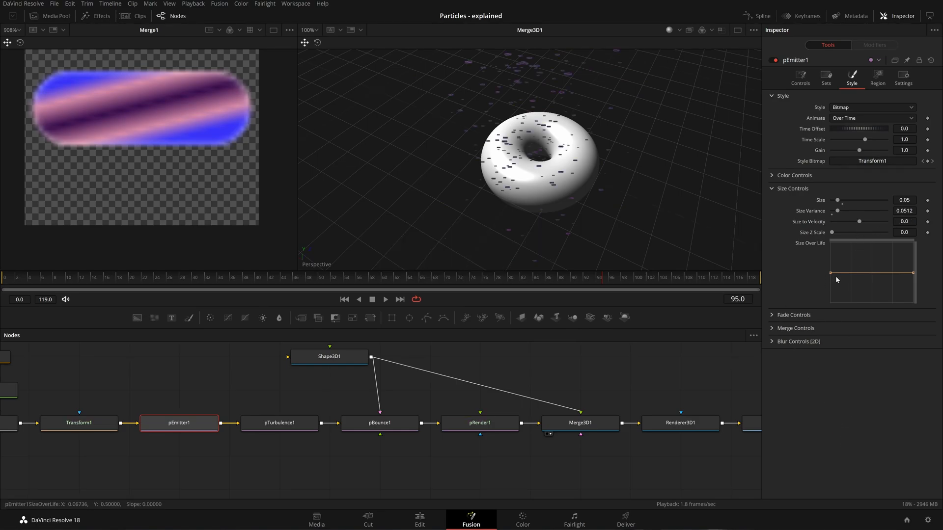
# - Inspect pEmitter1's fade controls and examine the particles around the torus from other angles and distances
pyautogui.click(771, 315)
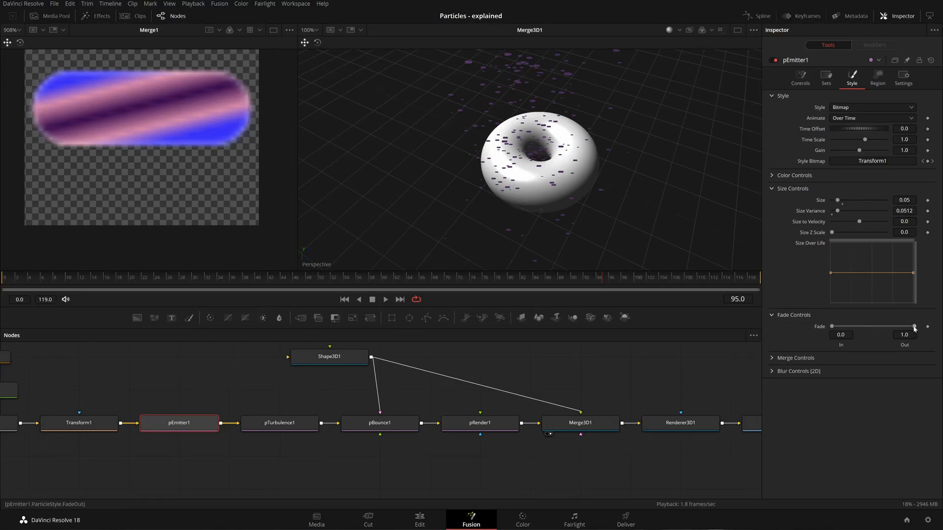
pyautogui.click(772, 315)
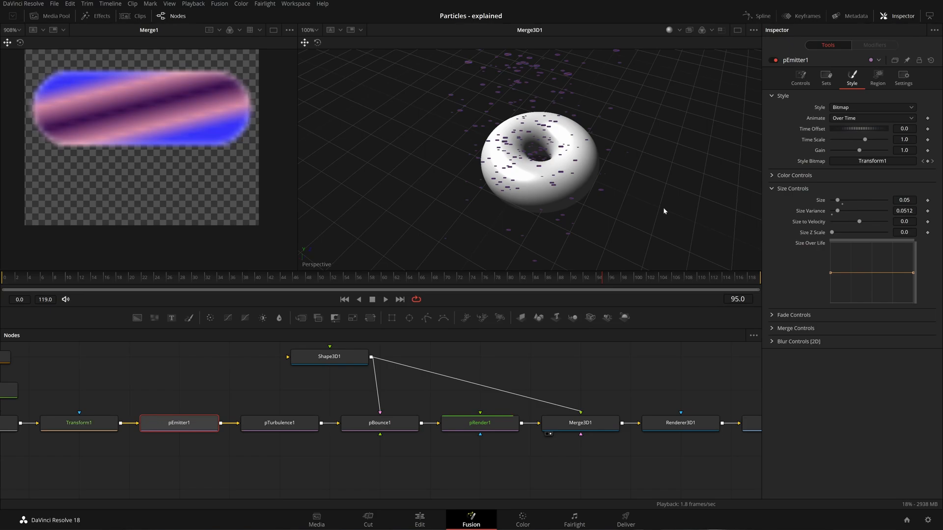
pyautogui.scroll(-10, 663, 207)
pyautogui.moveTo(531, 76); pyautogui.dragTo(532, 115)
pyautogui.scroll(10, 543, 152)
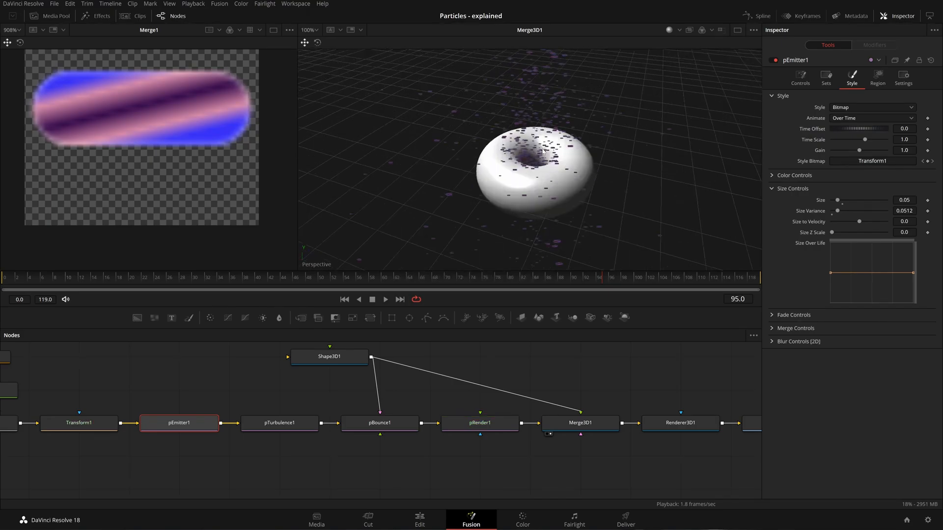
pyautogui.scroll(-2, 508, 167)
pyautogui.moveTo(609, 156); pyautogui.dragTo(582, 160)
# - Expand the color controls and color variance settings of pEmitter1
pyautogui.moveTo(151, 353); pyautogui.dragTo(405, 371)
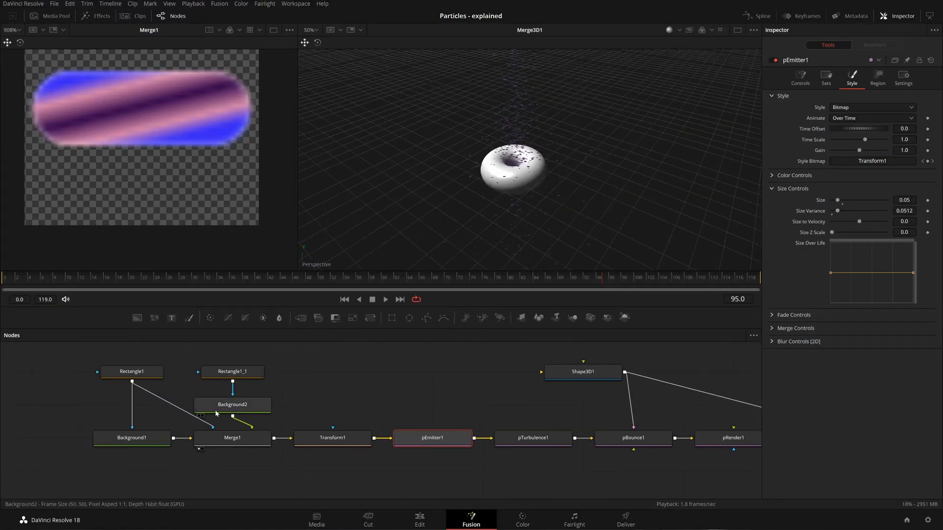
pyautogui.moveTo(135, 411); pyautogui.dragTo(173, 410)
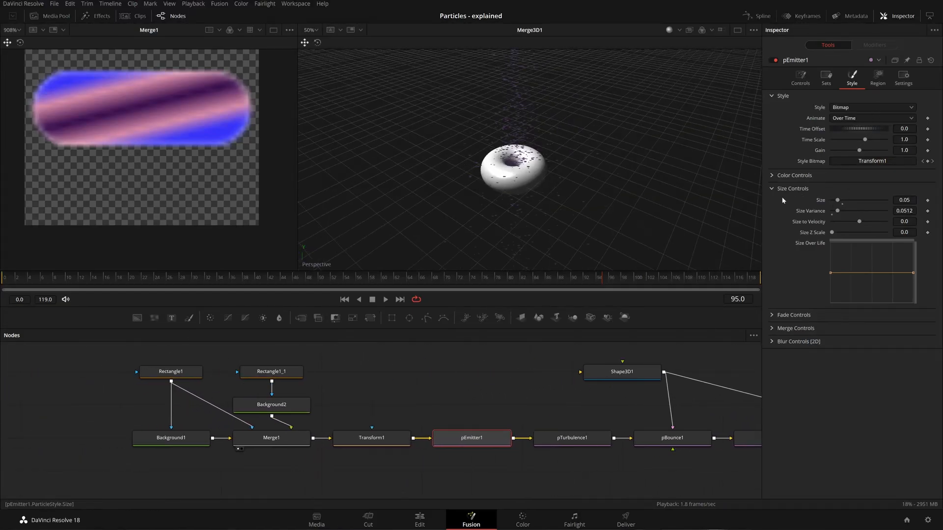
pyautogui.click(776, 176)
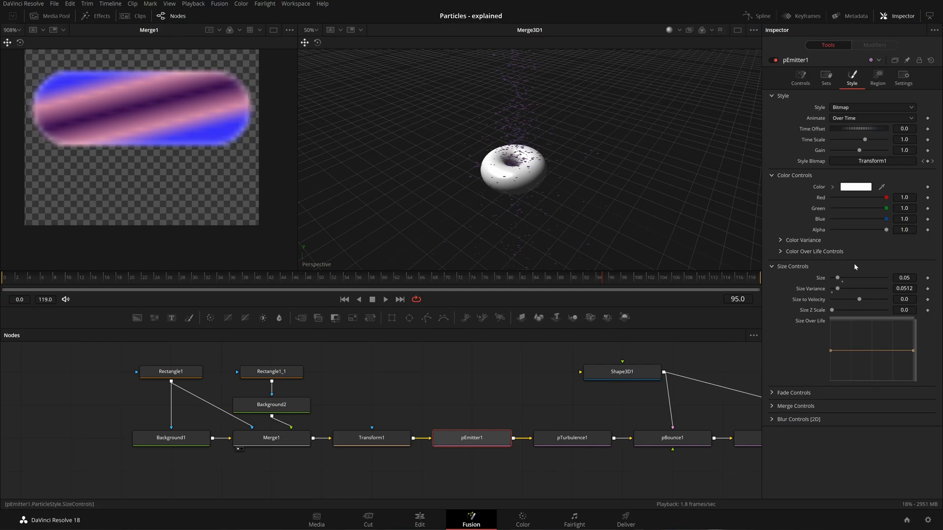
pyautogui.click(781, 241)
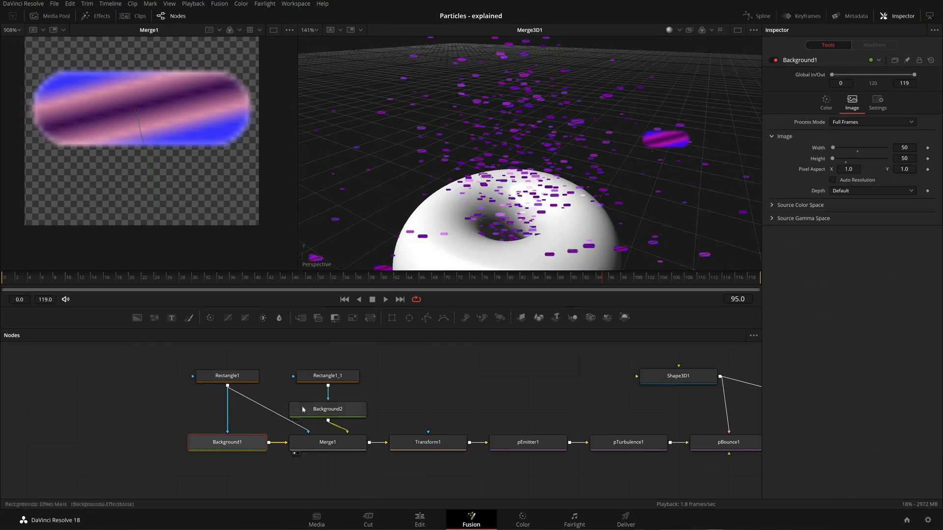
# - Change Background1 to a solid color and set its red, green and blue values to 1.0
pyautogui.click(824, 104)
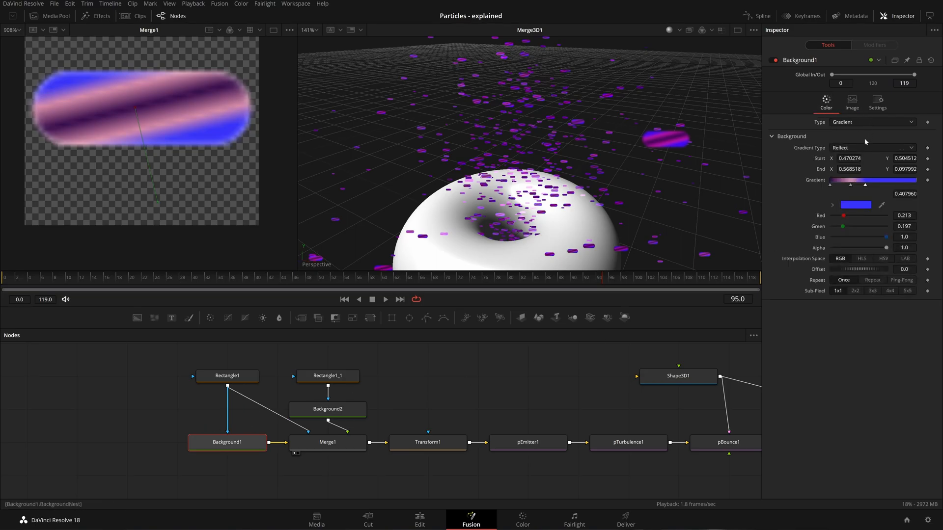
pyautogui.click(871, 123)
pyautogui.click(873, 129)
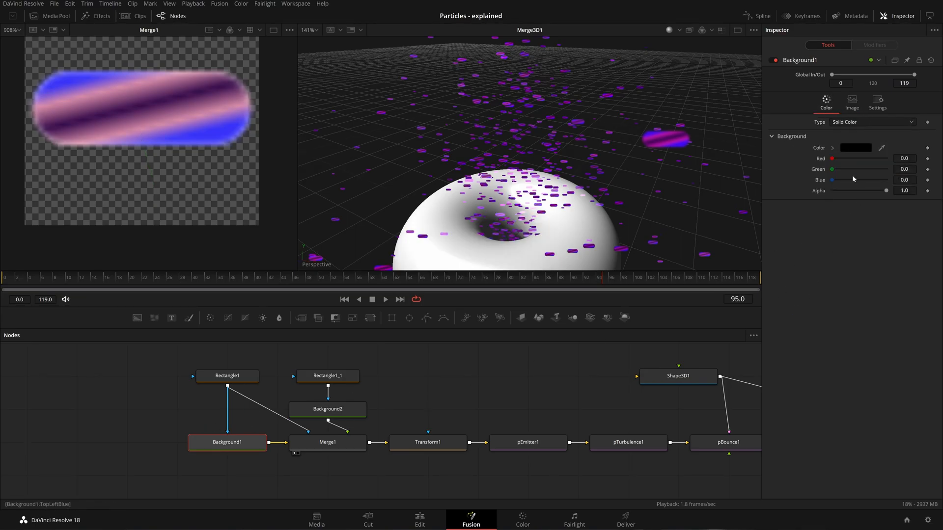
pyautogui.moveTo(846, 180); pyautogui.dragTo(889, 179)
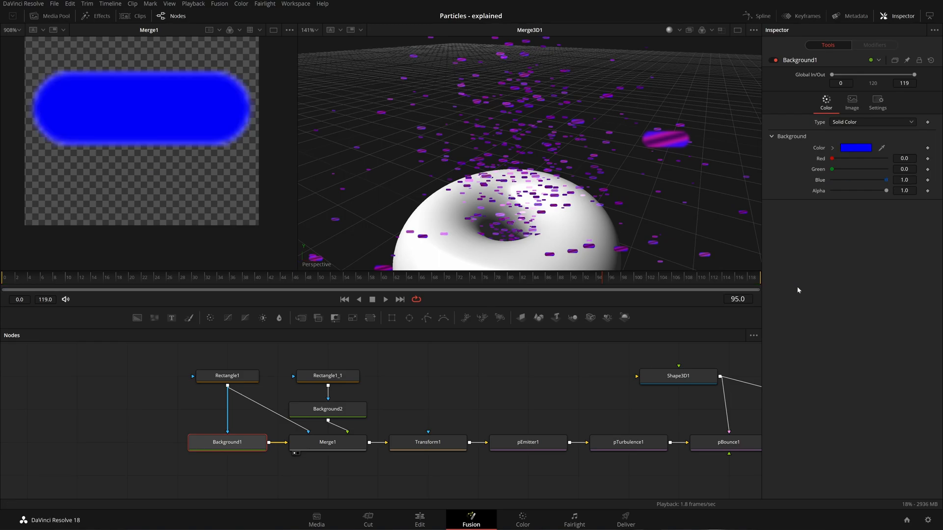
pyautogui.moveTo(514, 402); pyautogui.dragTo(469, 390)
pyautogui.click(483, 434)
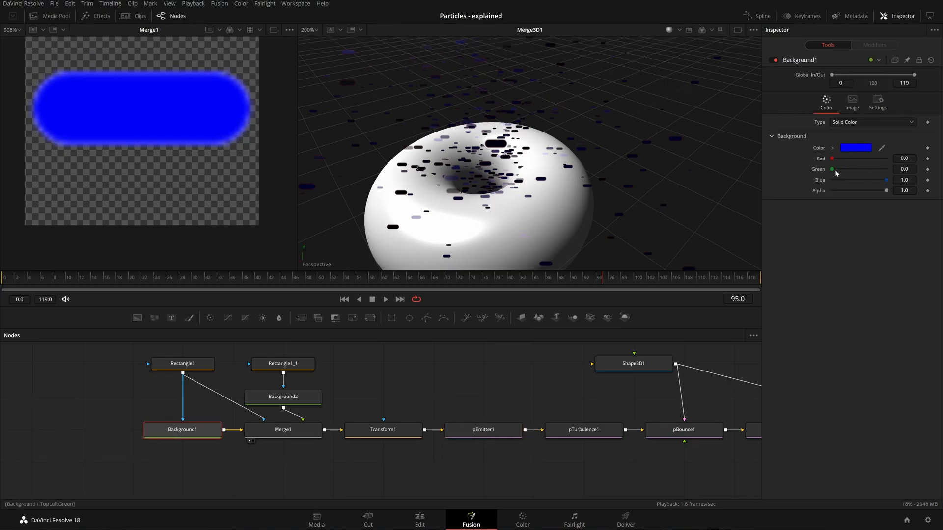
pyautogui.moveTo(833, 170); pyautogui.dragTo(886, 169)
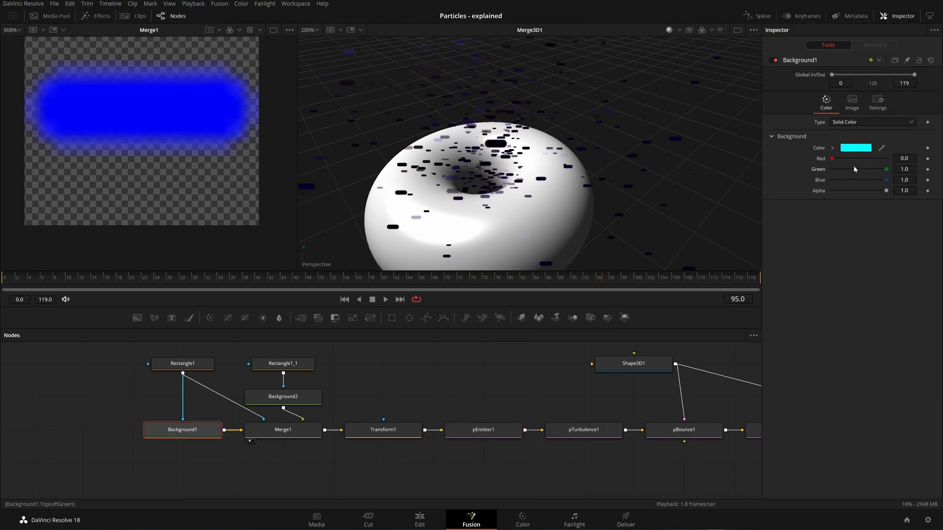
pyautogui.moveTo(833, 159); pyautogui.dragTo(886, 159)
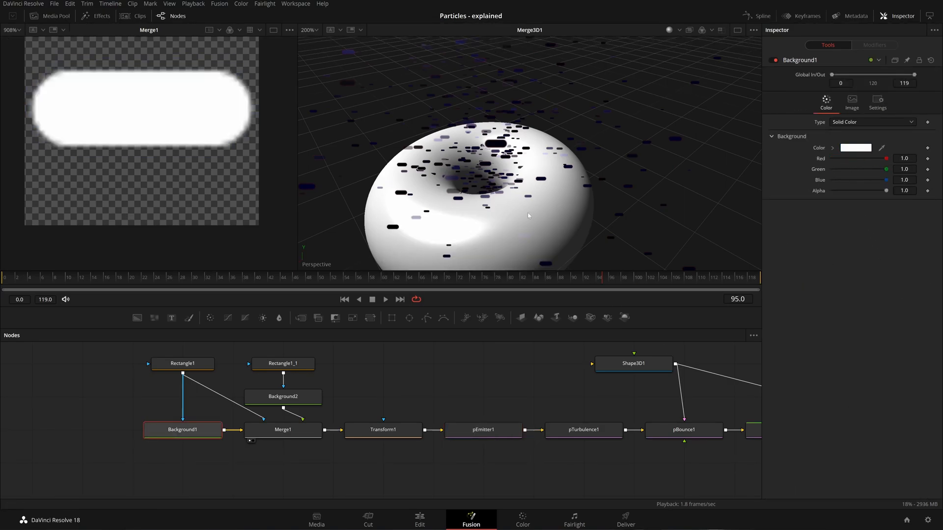
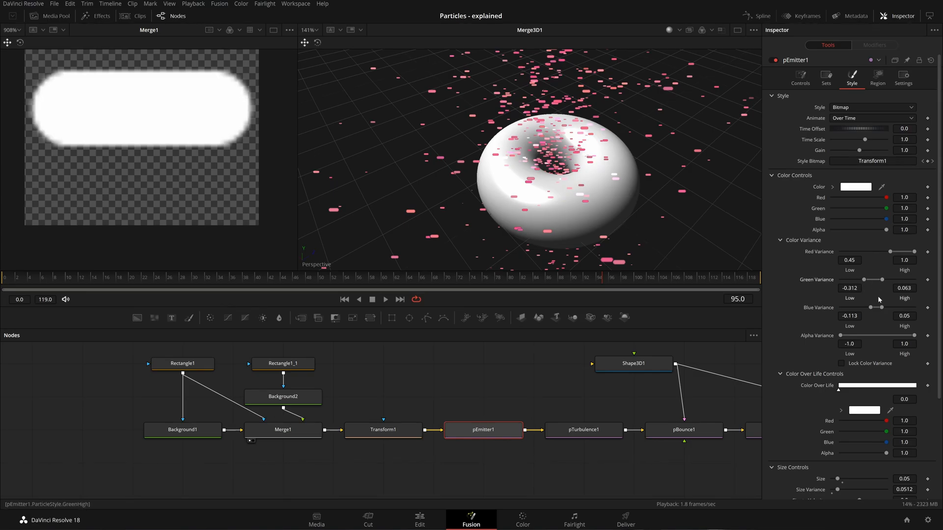
# - Set pEmitter1's blue variance range to -0.375 low and -0.212 high, and check the particle colors around the torus
pyautogui.moveTo(878, 310); pyautogui.dragTo(857, 307)
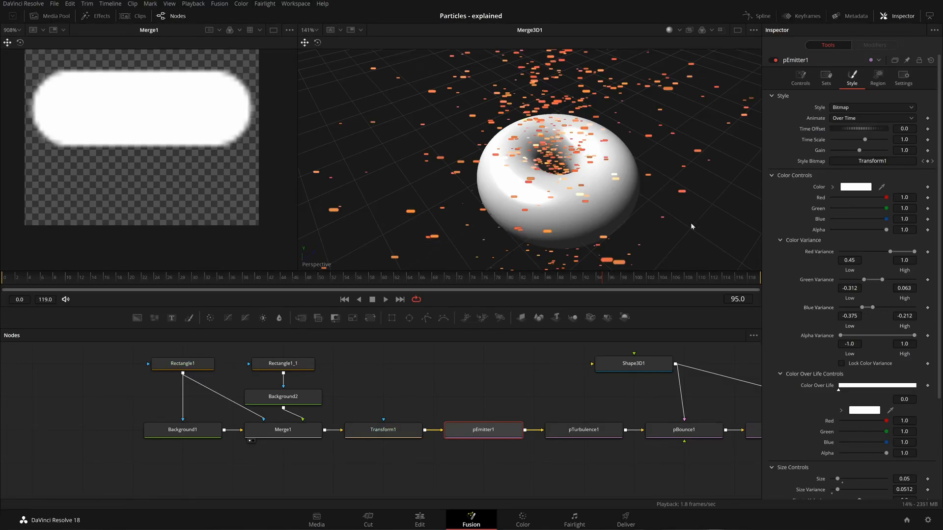
pyautogui.moveTo(643, 189); pyautogui.dragTo(615, 193)
pyautogui.scroll(-4, 614, 190)
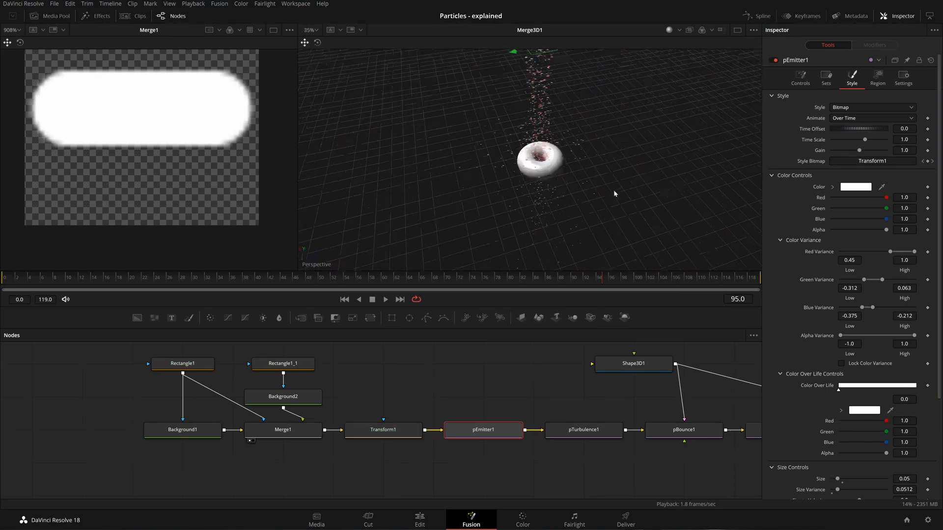
pyautogui.scroll(3, 614, 191)
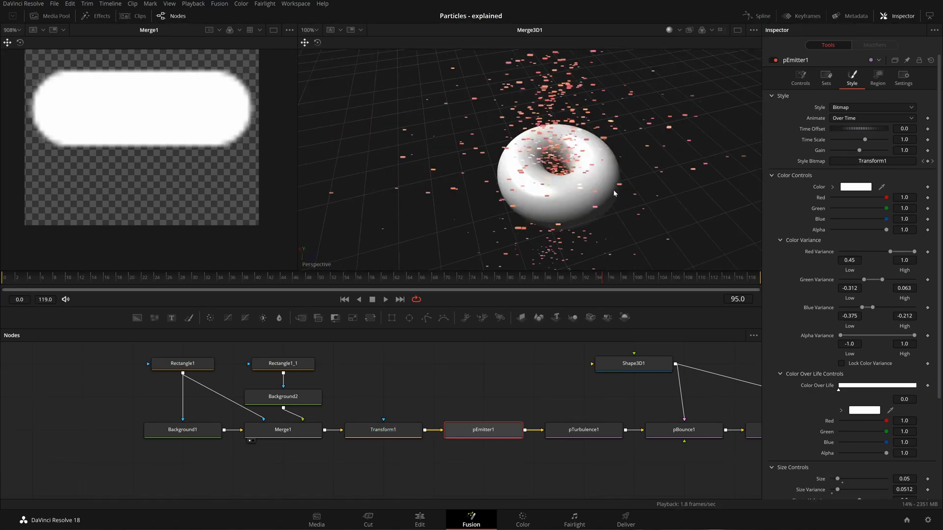
# - Set pEmitter1's rotation to X 180.0, Y 221.7 and Z 219.1, with variances of X 195.7, Y 167.0 and Z about 292
pyautogui.click(801, 79)
pyautogui.moveTo(587, 151); pyautogui.dragTo(651, 99)
pyautogui.moveTo(613, 137); pyautogui.dragTo(638, 105)
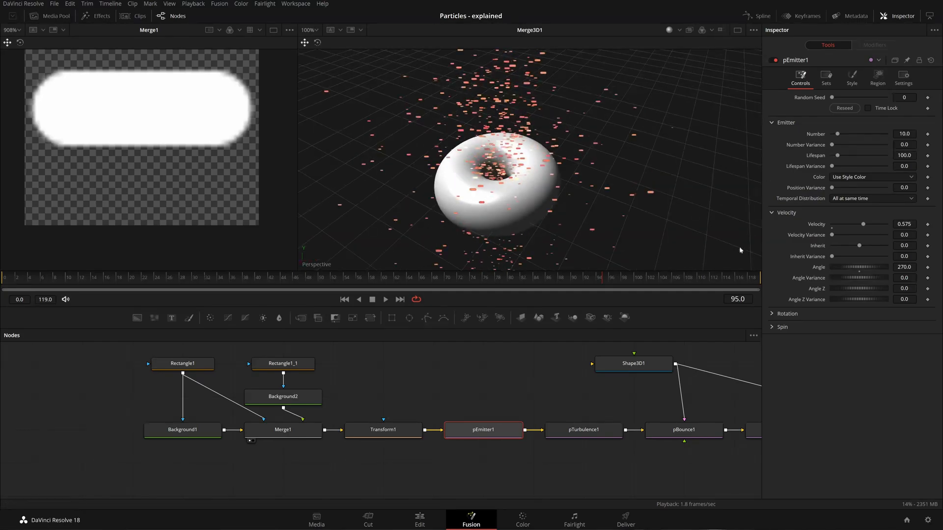
pyautogui.click(771, 314)
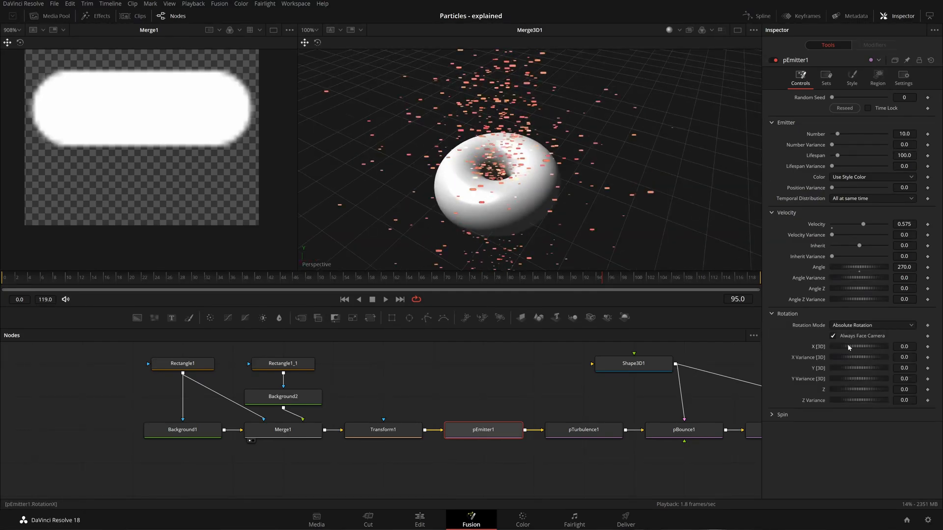
pyautogui.moveTo(858, 359); pyautogui.dragTo(880, 402)
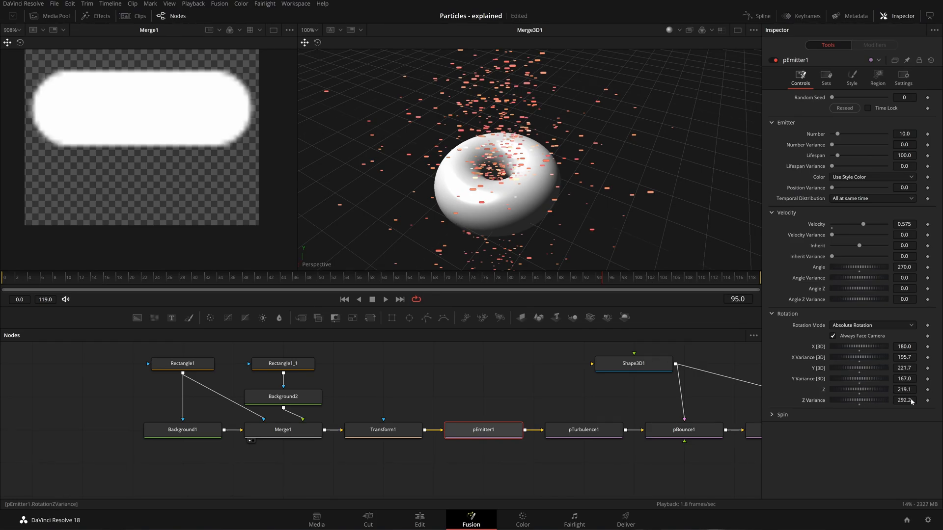
# - Raise pEmitter1's rotation to X 448.7 and Y 620.8, with variances of X 594.8, Y 472.2 and Z 837.4
pyautogui.moveTo(628, 140); pyautogui.dragTo(609, 118)
pyautogui.moveTo(871, 358); pyautogui.dragTo(937, 369)
pyautogui.moveTo(871, 347); pyautogui.dragTo(928, 347)
pyautogui.moveTo(867, 379); pyautogui.dragTo(928, 378)
pyautogui.moveTo(864, 400); pyautogui.dragTo(928, 401)
pyautogui.moveTo(610, 181)
pyautogui.mouseDown()
pyautogui.moveTo(701, 193)
pyautogui.moveTo(621, 186)
pyautogui.mouseUp()
pyautogui.scroll(-6, 621, 186)
pyautogui.scroll(4, 600, 181)
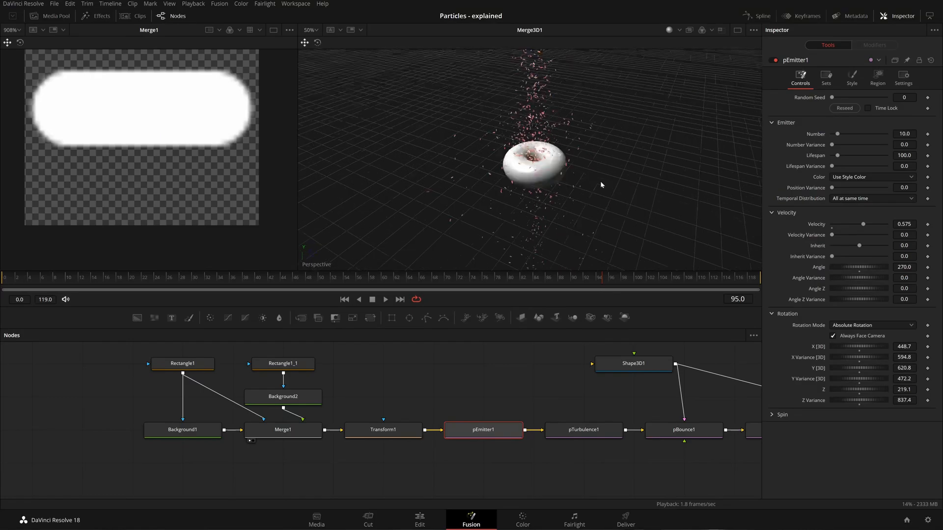
# - Add a CookTorrance material node and place it beside Shape3D1
pyautogui.moveTo(635, 370); pyautogui.dragTo(501, 398)
pyautogui.click(500, 396)
pyautogui.moveTo(462, 371); pyautogui.dragTo(586, 395)
pyautogui.click(438, 358)
pyautogui.hotkey('shift', 'space')
pyautogui.write('cook')
pyautogui.press('Return')
pyautogui.moveTo(428, 365); pyautogui.dragTo(457, 426)
pyautogui.click(432, 353)
pyautogui.hotkey('shift', 'space')
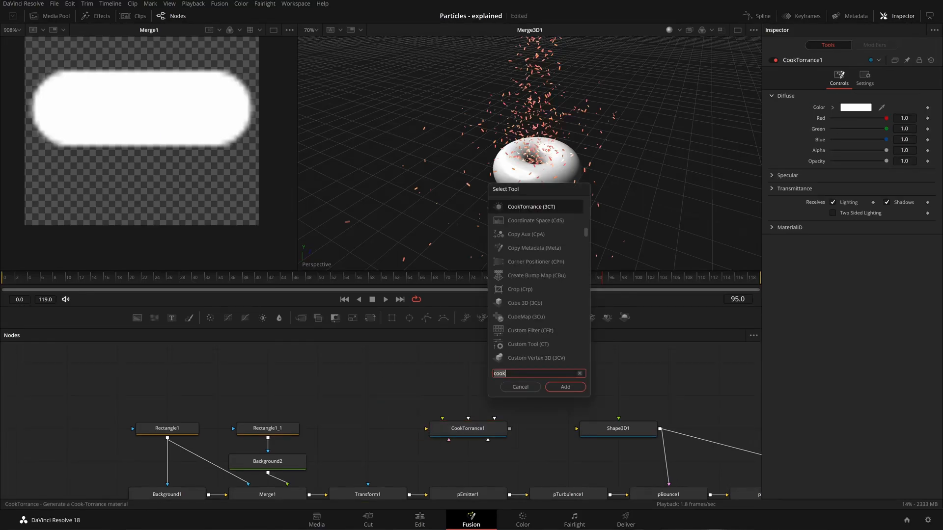
pyautogui.write('saft')
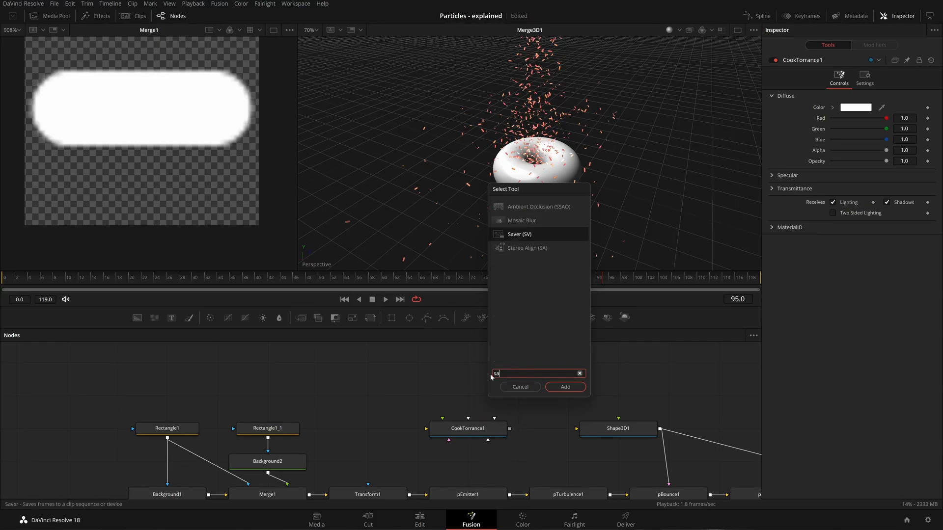
pyautogui.press('BackSpace')
pyautogui.press('BackSpace')
pyautogui.press('BackSpace')
pyautogui.write('fast')
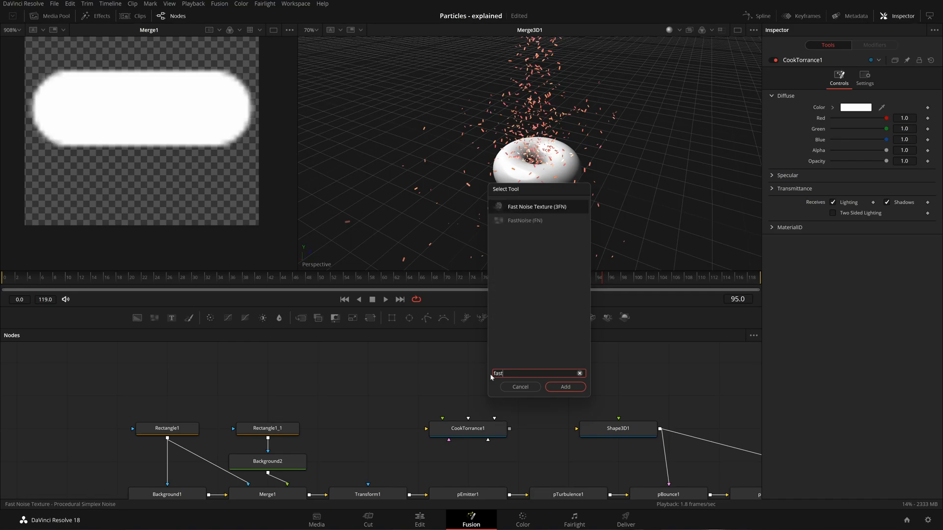
pyautogui.press('Return')
pyautogui.press('Delete')
# - Add a FastNoise node, connect it to CookTorrance1 and line it up beside the material node
pyautogui.hotkey('shift', 'space')
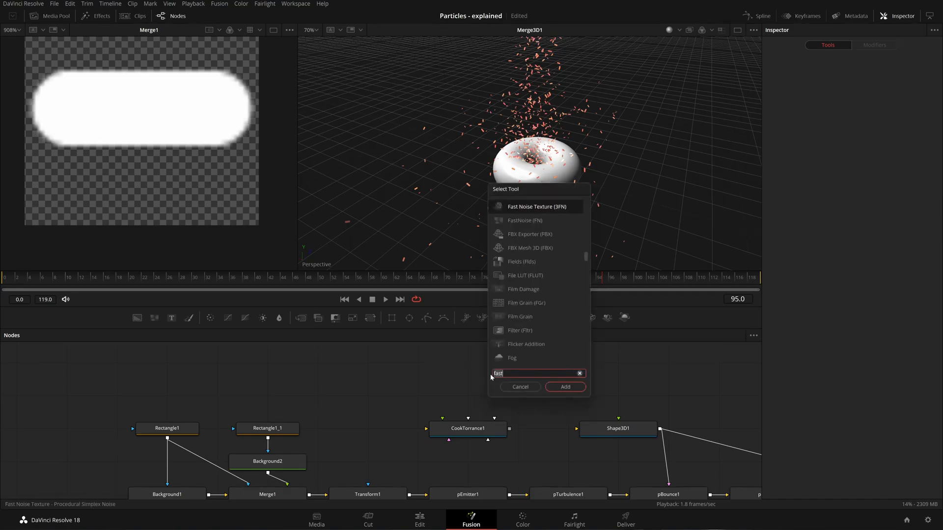
pyautogui.write('fast')
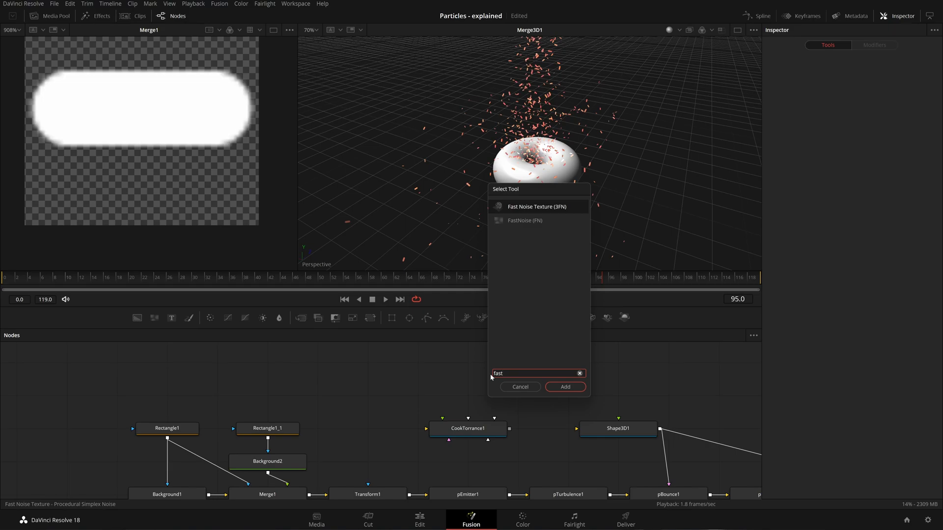
pyautogui.press('Down')
pyautogui.press('Return')
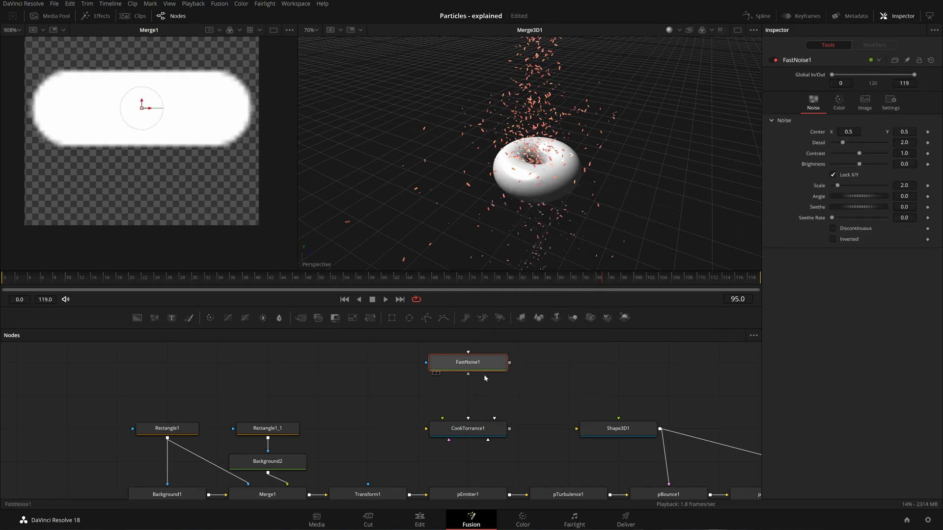
pyautogui.moveTo(409, 363); pyautogui.dragTo(201, 186)
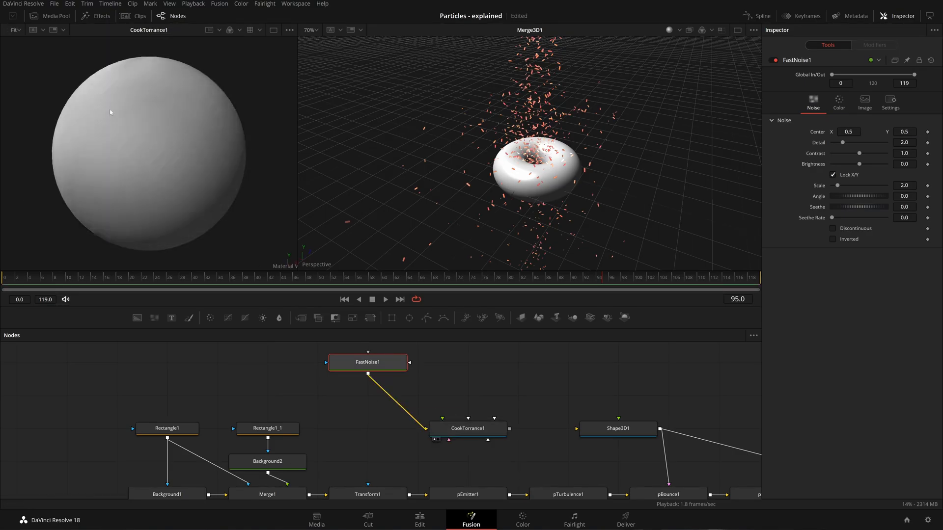
pyautogui.moveTo(387, 359); pyautogui.dragTo(387, 425)
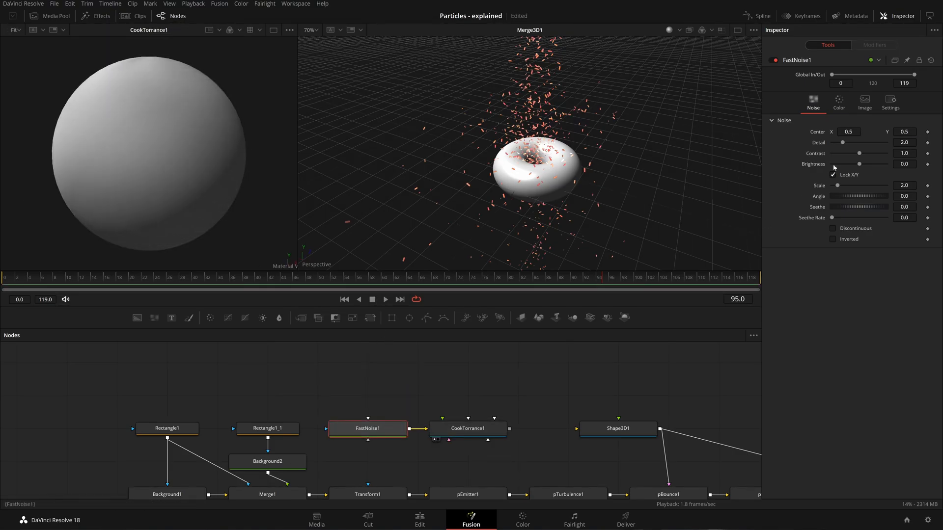
# - Switch FastNoise1's color to a gradient and set its start color to dark red-brown (red 0.352941, green 0.133333, blue 0.078431)
pyautogui.click(839, 103)
pyautogui.click(894, 122)
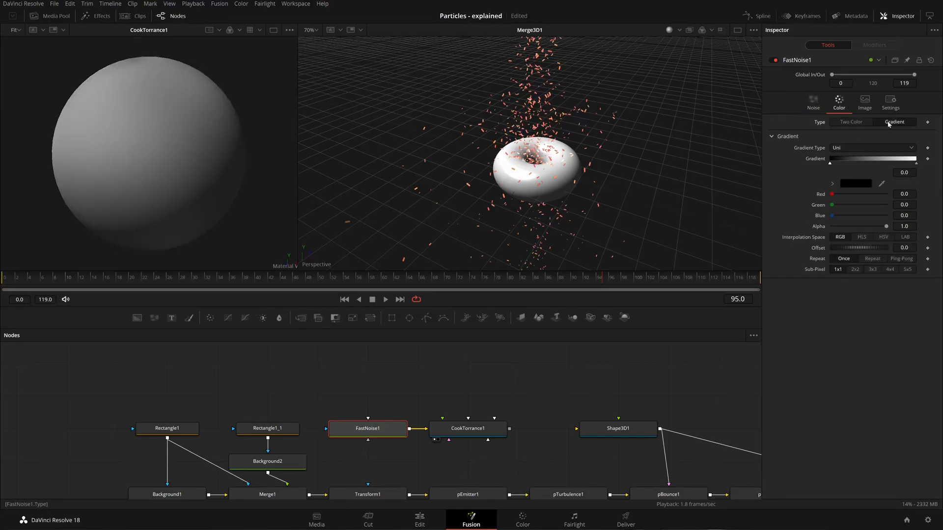
pyautogui.moveTo(830, 163)
pyautogui.mouseDown()
pyautogui.moveTo(845, 170)
pyautogui.moveTo(834, 170)
pyautogui.mouseUp()
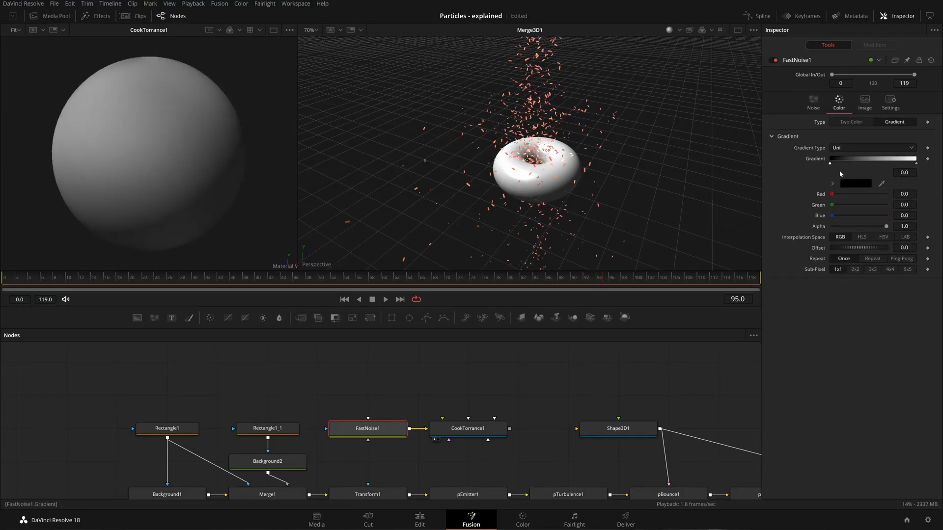
pyautogui.click(847, 183)
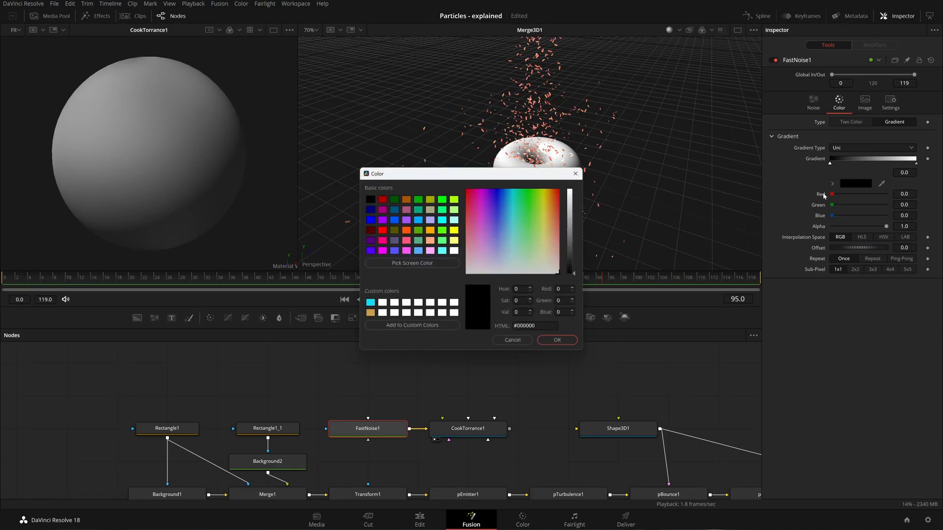
pyautogui.moveTo(546, 240); pyautogui.dragTo(557, 208)
pyautogui.moveTo(574, 239); pyautogui.dragTo(574, 248)
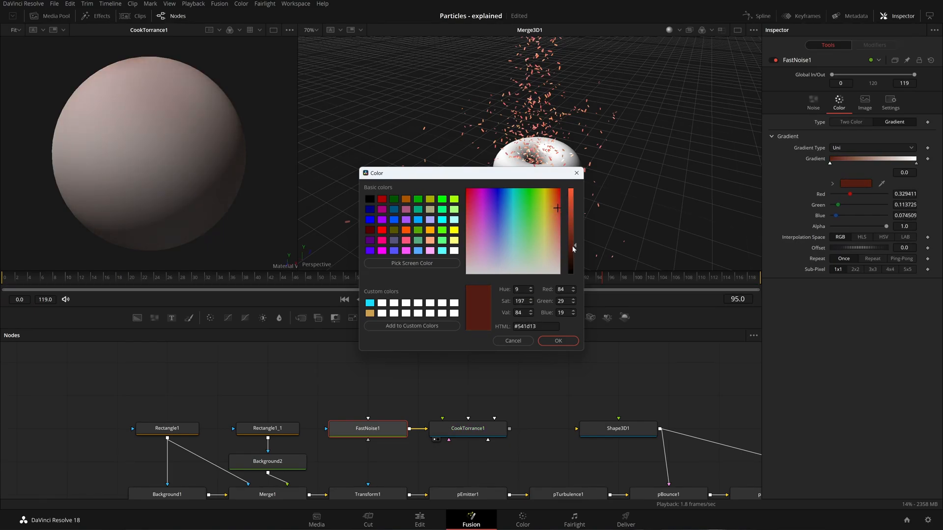
pyautogui.moveTo(557, 208); pyautogui.dragTo(553, 208)
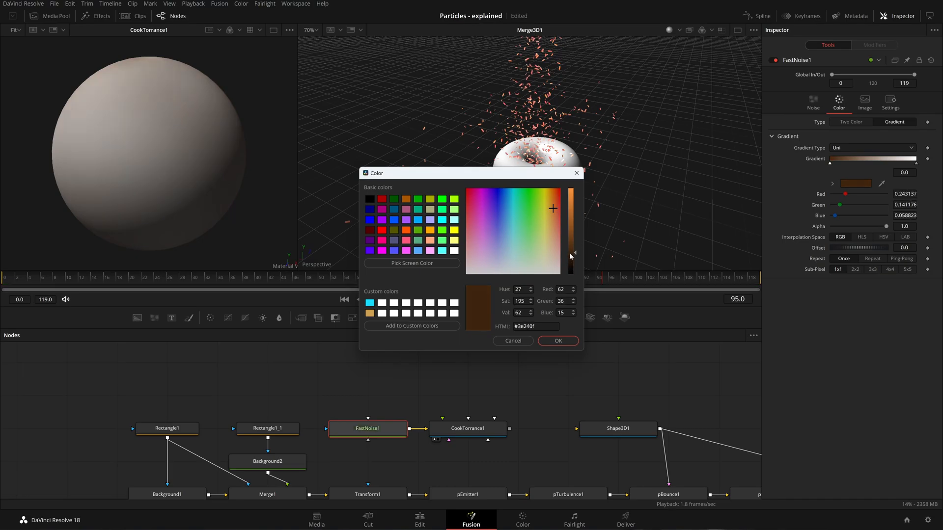
pyautogui.moveTo(572, 249); pyautogui.dragTo(572, 243)
pyautogui.click(555, 208)
pyautogui.moveTo(554, 208); pyautogui.dragTo(556, 208)
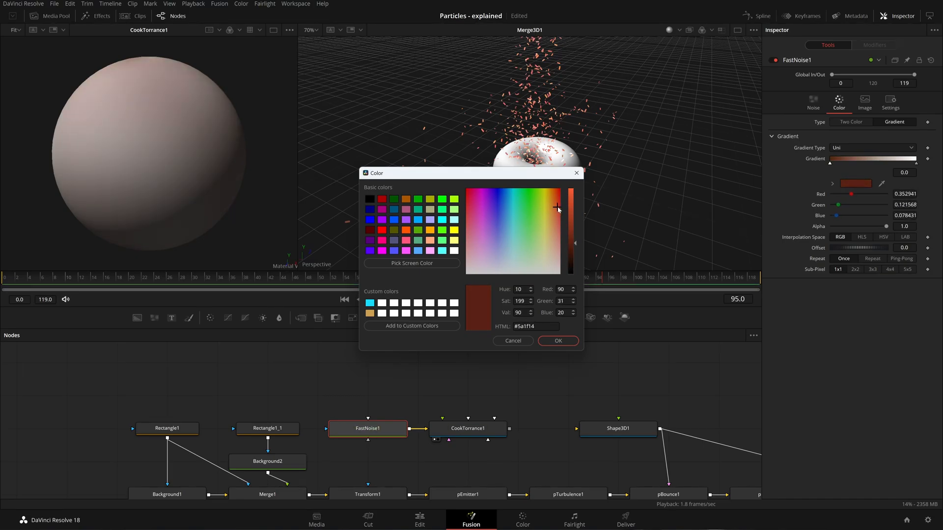
pyautogui.click(564, 340)
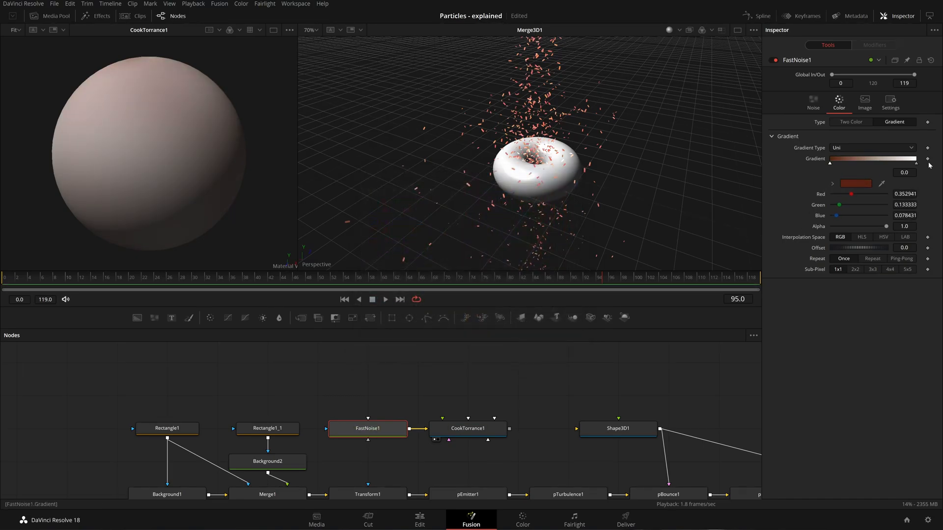
# - Set the end color of FastNoise1's gradient to light peach #ffcc98
pyautogui.click(914, 164)
pyautogui.click(856, 183)
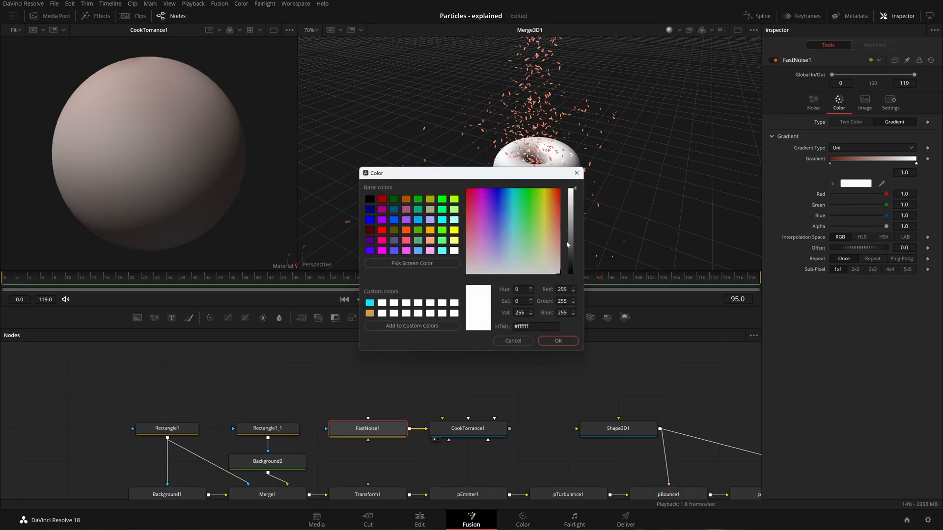
pyautogui.click(552, 247)
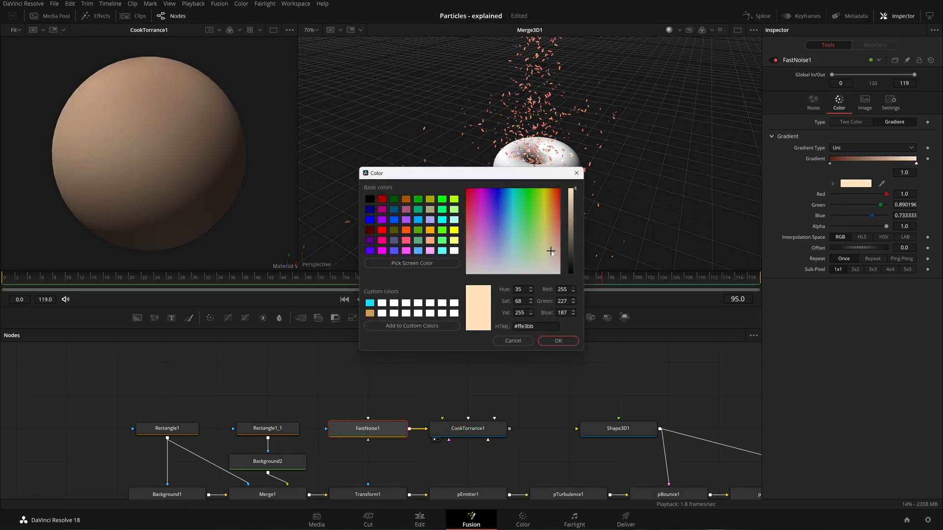
pyautogui.moveTo(552, 247); pyautogui.dragTo(553, 241)
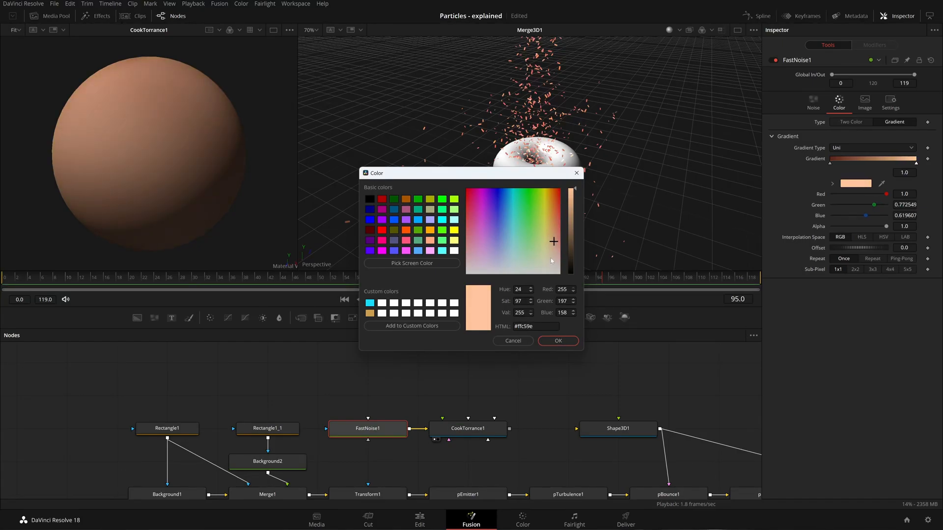
pyautogui.moveTo(551, 246); pyautogui.dragTo(552, 240)
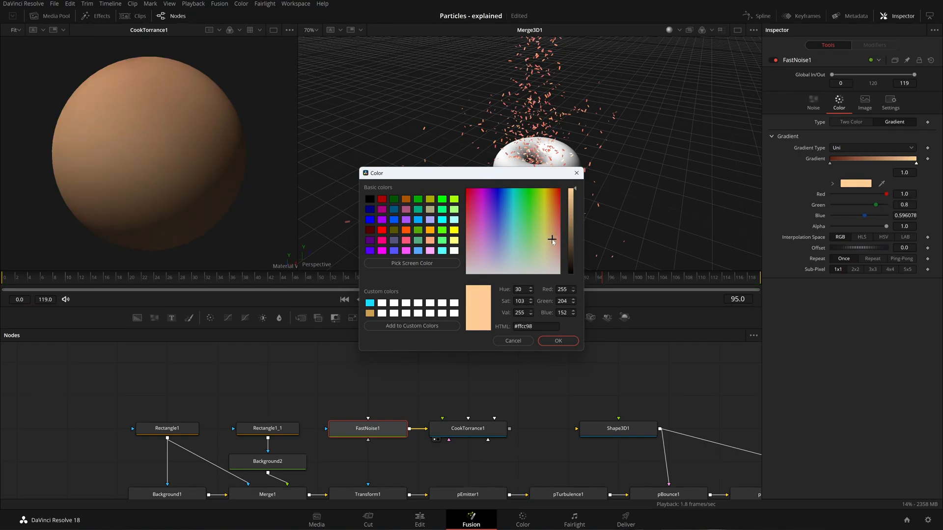
pyautogui.click(558, 340)
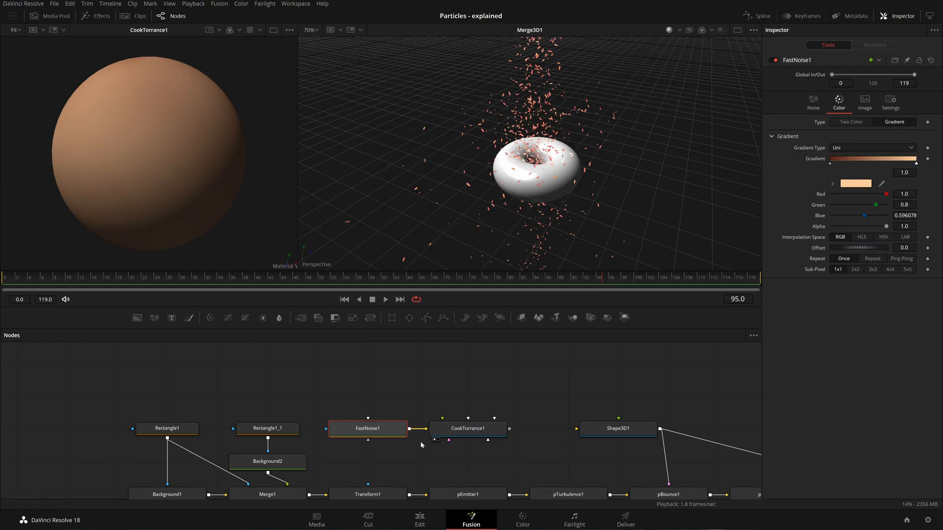
# - Preview FastNoise1 and set its detail to 3.7, contrast 0.2, brightness -0.22, scale 20.0 and angle 41.7
pyautogui.press('1')
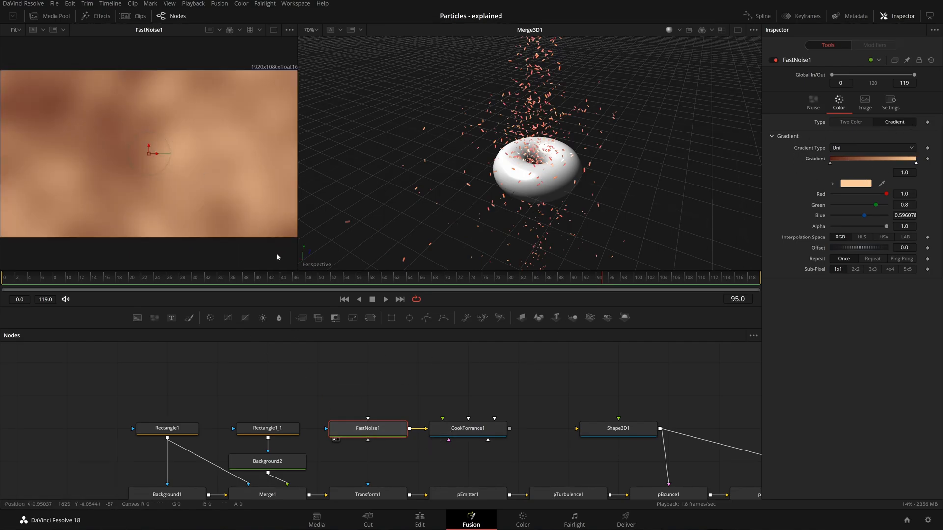
pyautogui.click(814, 102)
pyautogui.moveTo(848, 148); pyautogui.dragTo(852, 187)
pyautogui.moveTo(886, 142); pyautogui.dragTo(852, 154)
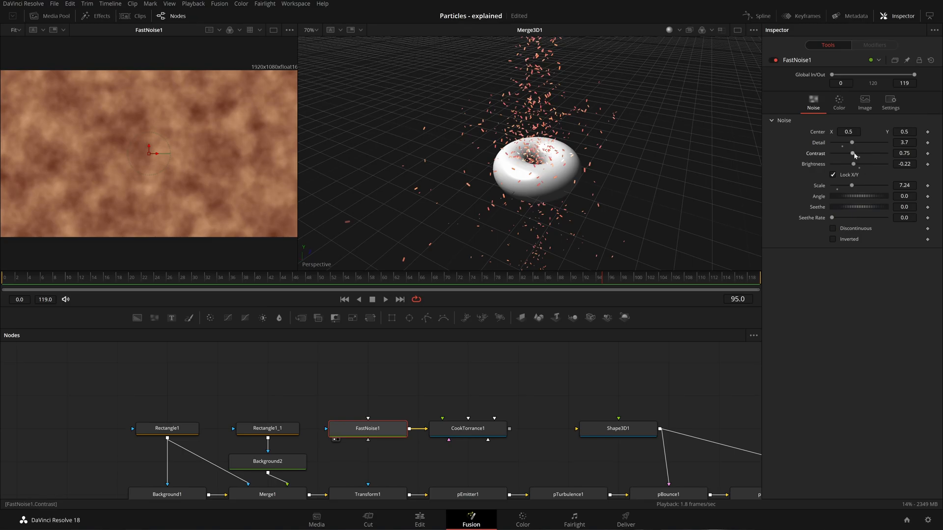
pyautogui.moveTo(858, 156); pyautogui.dragTo(855, 154)
pyautogui.moveTo(852, 196)
pyautogui.mouseDown()
pyautogui.moveTo(872, 196)
pyautogui.moveTo(859, 196)
pyautogui.mouseUp()
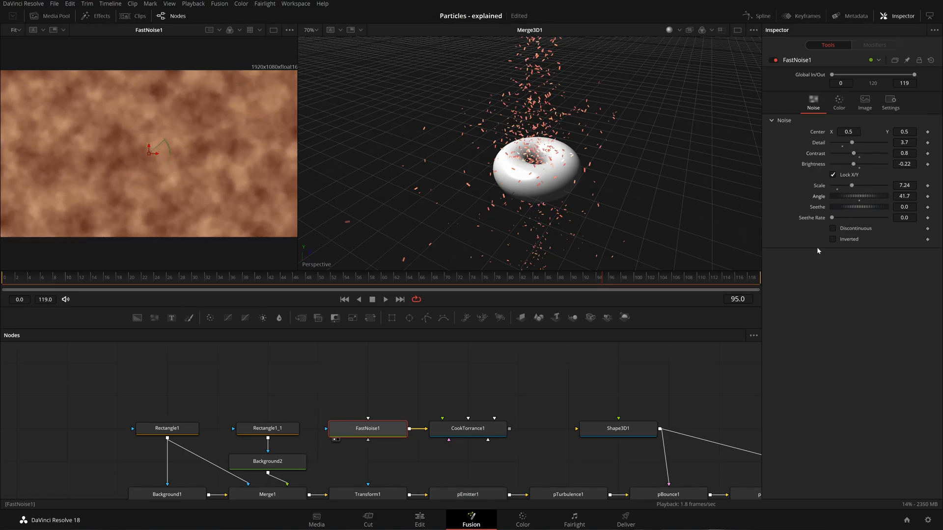
pyautogui.moveTo(856, 156); pyautogui.dragTo(838, 161)
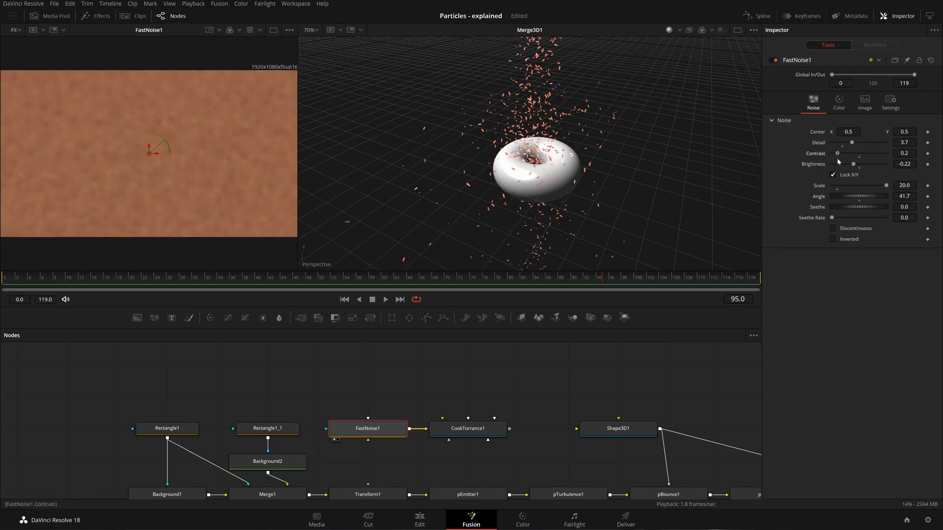
# - Disconnect FastNoise1 from CookTorrance1 and connect it to the background input of a new Merge node
pyautogui.moveTo(395, 421); pyautogui.dragTo(304, 389)
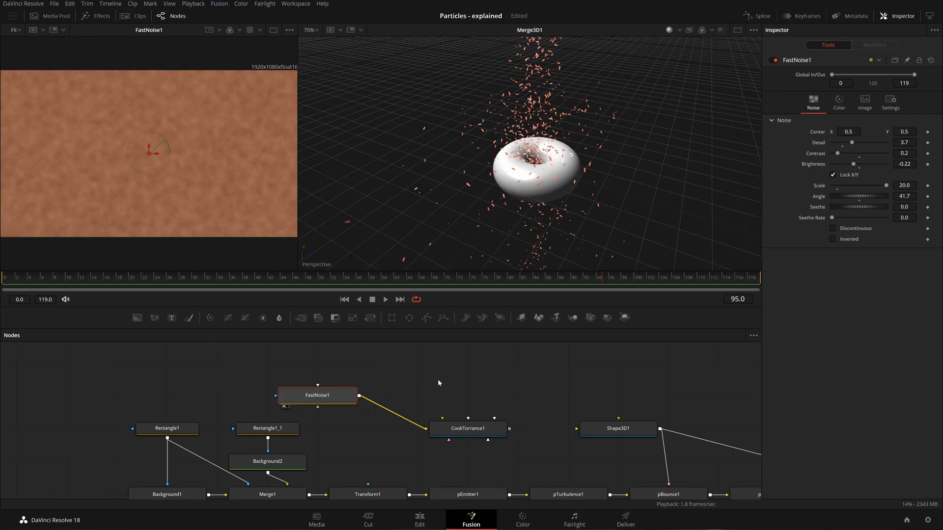
pyautogui.moveTo(408, 421); pyautogui.dragTo(397, 387)
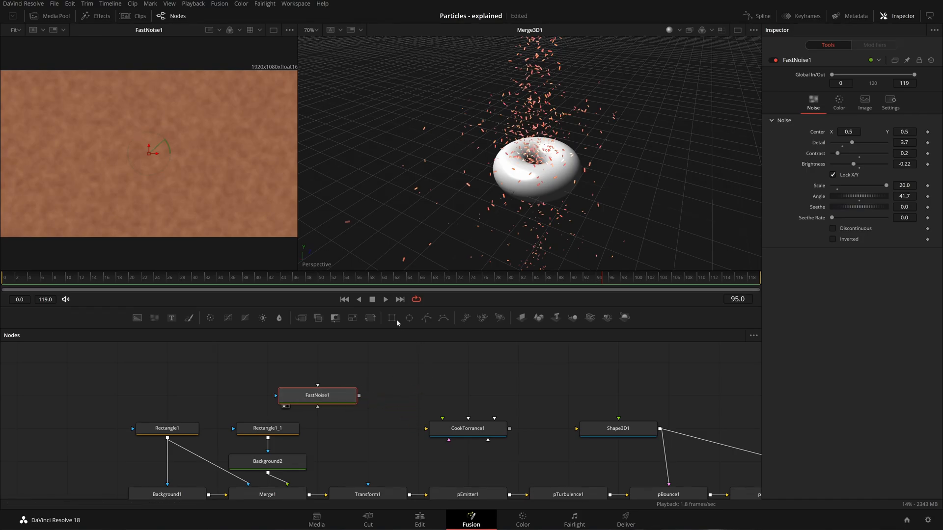
pyautogui.click(301, 318)
pyautogui.moveTo(364, 397); pyautogui.dragTo(377, 395)
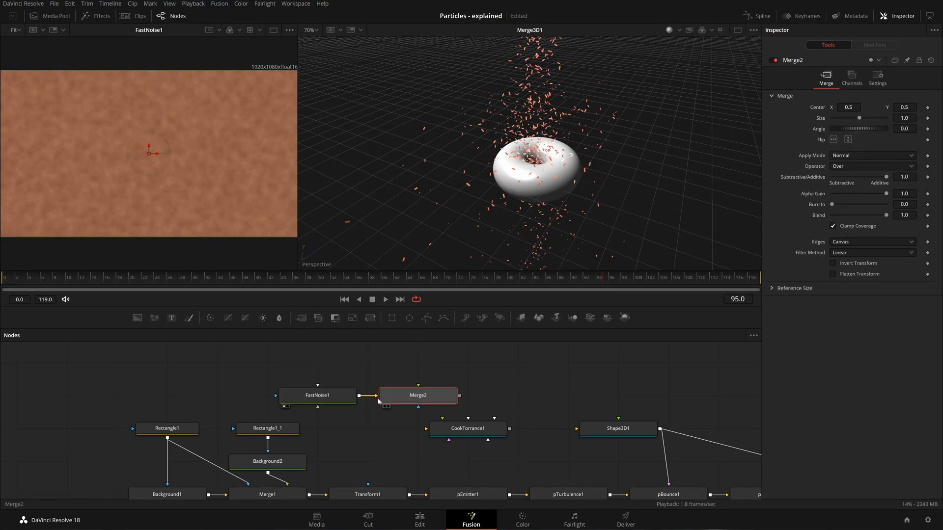
# - Duplicate FastNoise1, connect the copy to Merge2's foreground input and preview it
pyautogui.click(337, 398)
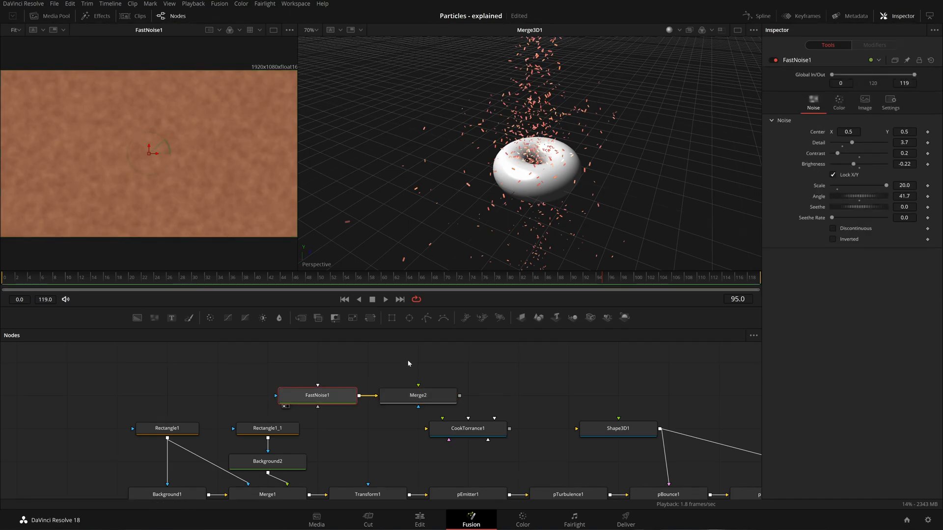
pyautogui.hotkey('ctrl', 'v')
pyautogui.moveTo(459, 363); pyautogui.dragTo(418, 395)
pyautogui.press('1')
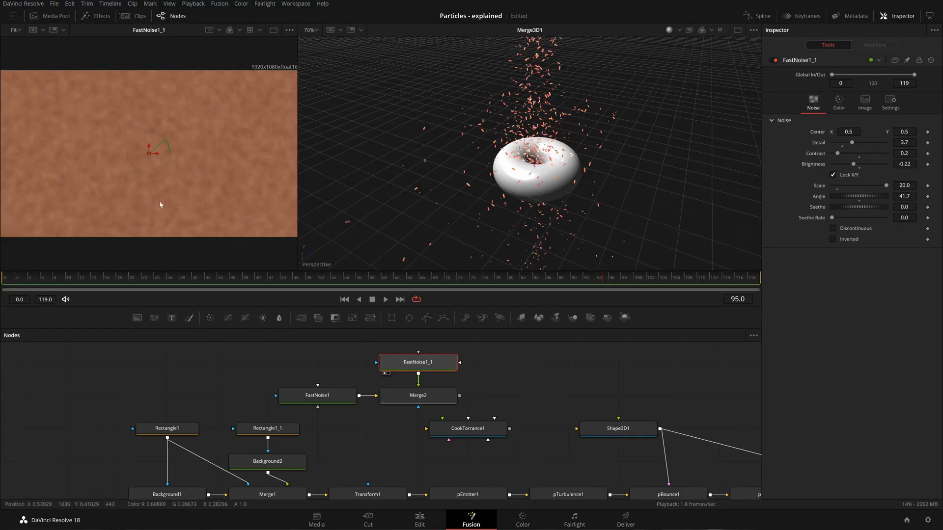
# - Preview FastNoise1 and shift its gradient's light end stop inward to about the middle to brighten the noise
pyautogui.click(345, 396)
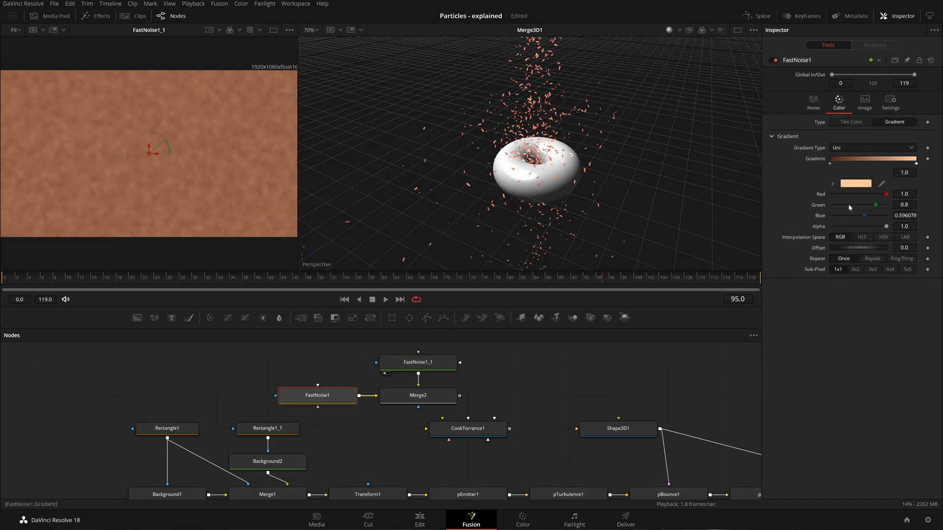
pyautogui.moveTo(834, 162)
pyautogui.mouseDown()
pyautogui.moveTo(887, 172)
pyautogui.moveTo(829, 165)
pyautogui.mouseUp()
pyautogui.click(285, 406)
pyautogui.moveTo(916, 163); pyautogui.dragTo(875, 173)
# - Preview FastNoise1_1 and tighten its gradient, moving the dark stop inward and the light stop to about 0.61
pyautogui.click(402, 364)
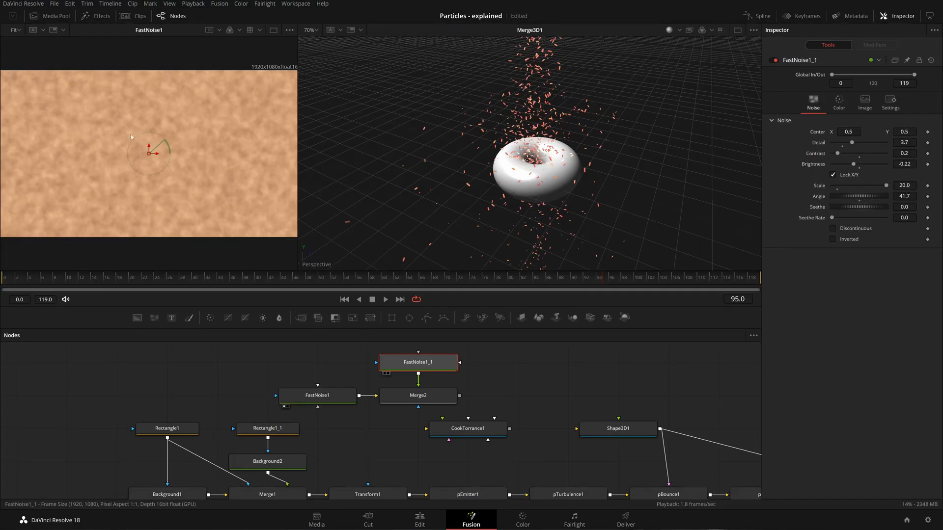
pyautogui.press('1')
pyautogui.click(839, 101)
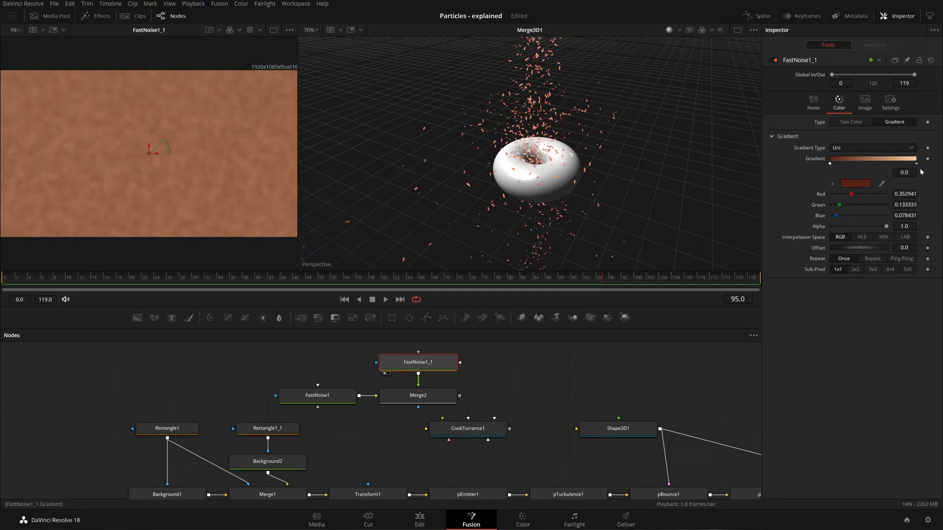
pyautogui.moveTo(916, 163); pyautogui.dragTo(847, 164)
pyautogui.click(883, 164)
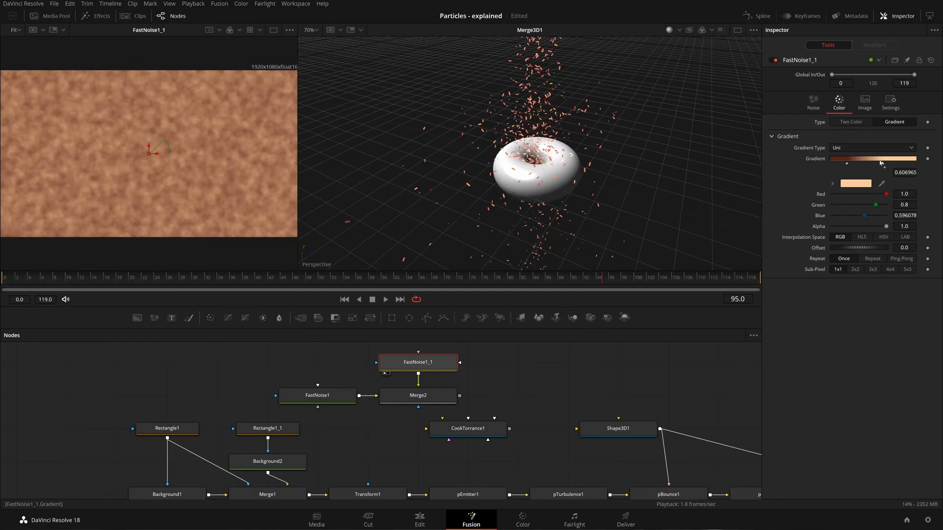
# - Set FastNoise1_1's detail to 2.13, contrast to 0.36 and scale to 4.57
pyautogui.click(813, 103)
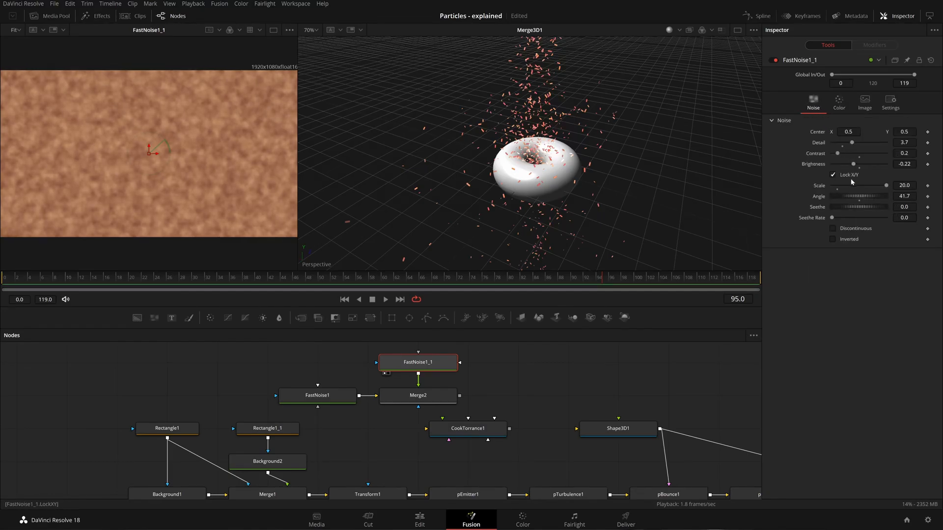
pyautogui.moveTo(884, 186); pyautogui.dragTo(856, 189)
pyautogui.moveTo(852, 143)
pyautogui.mouseDown()
pyautogui.moveTo(842, 143)
pyautogui.moveTo(842, 154)
pyautogui.mouseUp()
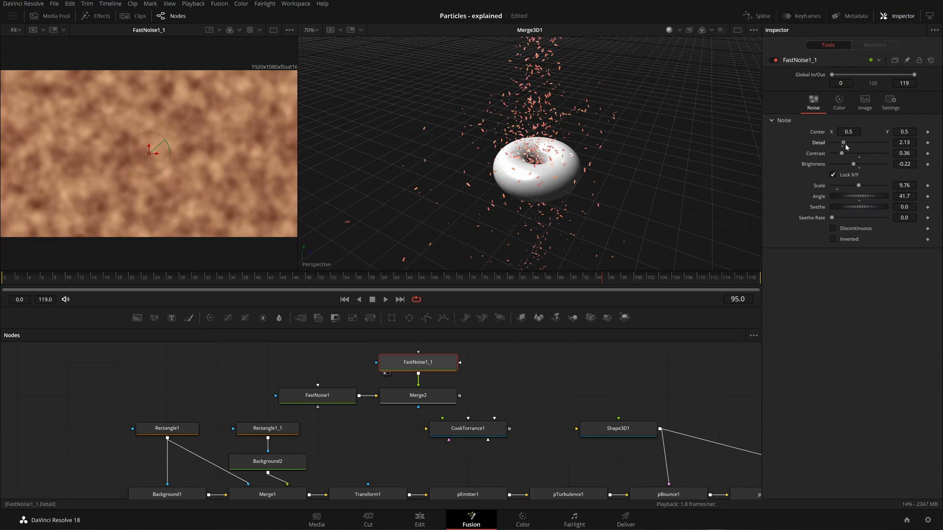
pyautogui.moveTo(858, 185); pyautogui.dragTo(844, 186)
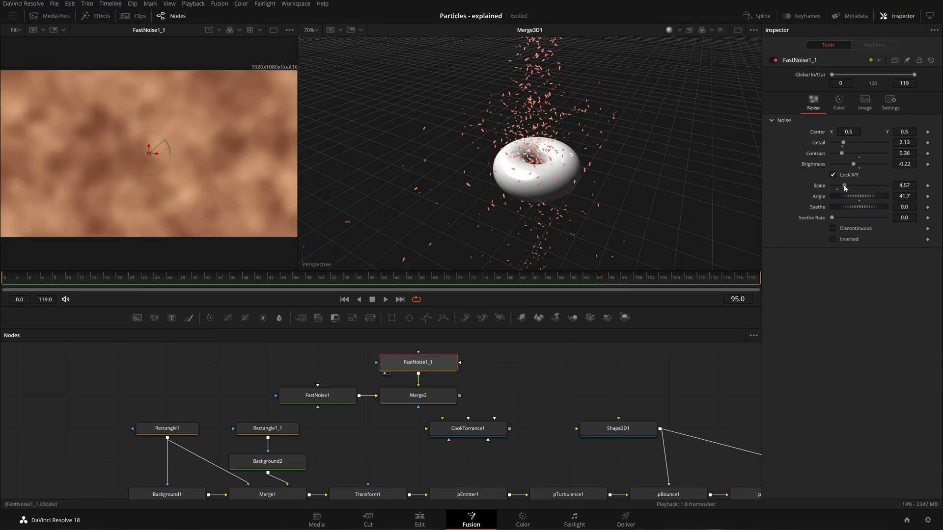
# - Enable both Discontinuous and Inverted on FastNoise1_1 and save the project
pyautogui.click(833, 229)
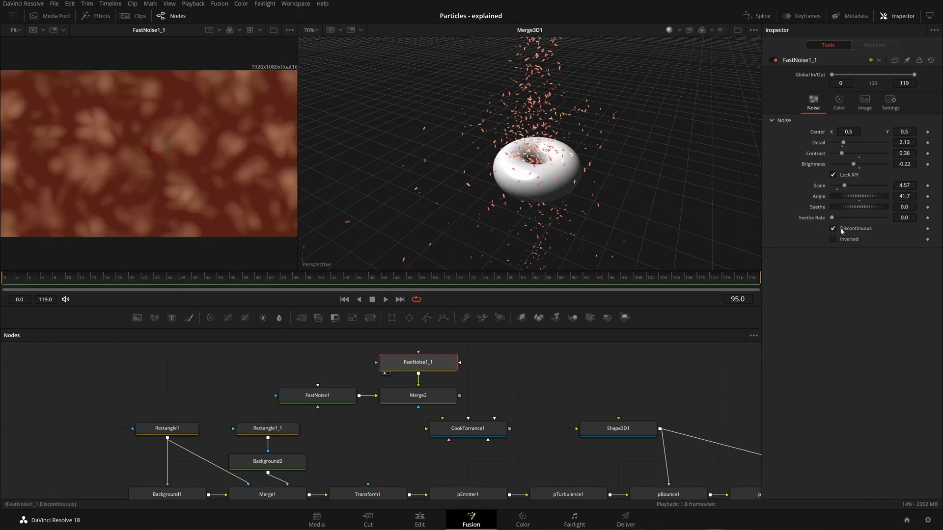
pyautogui.click(838, 228)
pyautogui.click(842, 239)
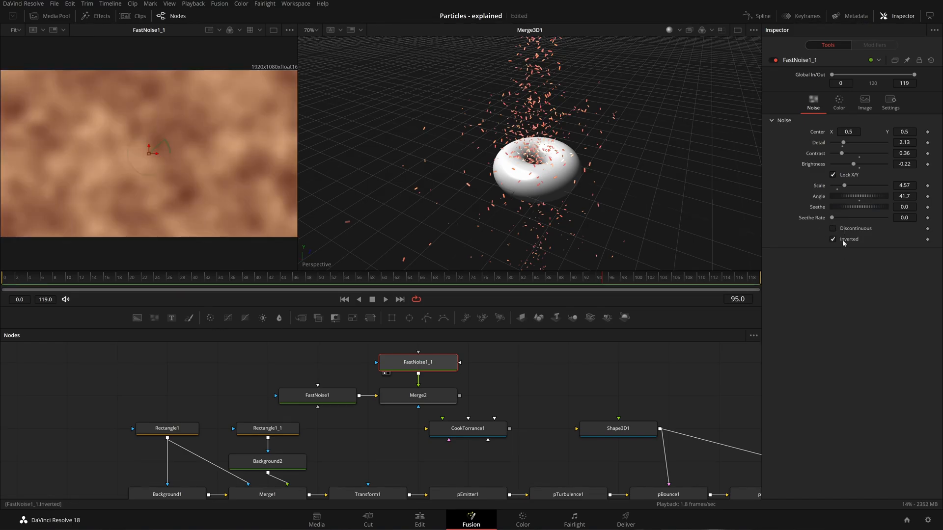
pyautogui.click(844, 230)
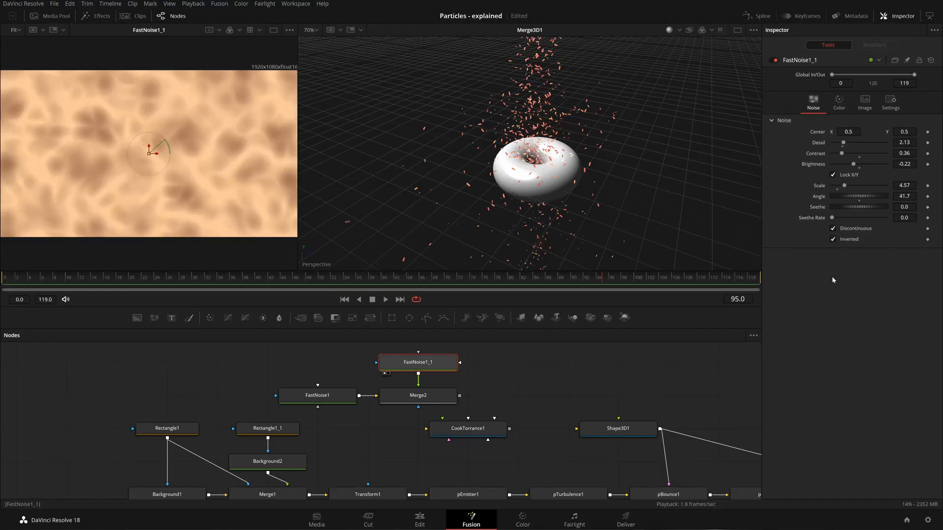
pyautogui.hotkey('ctrl', 's')
# - Preview Merge2 and set its apply mode to Multiply so the two noise layers blend
pyautogui.moveTo(483, 352); pyautogui.dragTo(273, 391)
pyautogui.press('1')
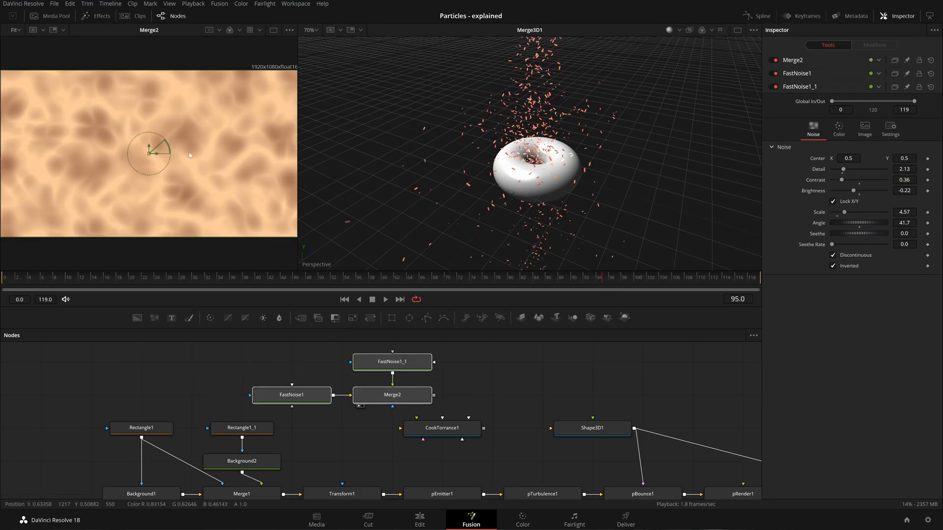
pyautogui.click(404, 395)
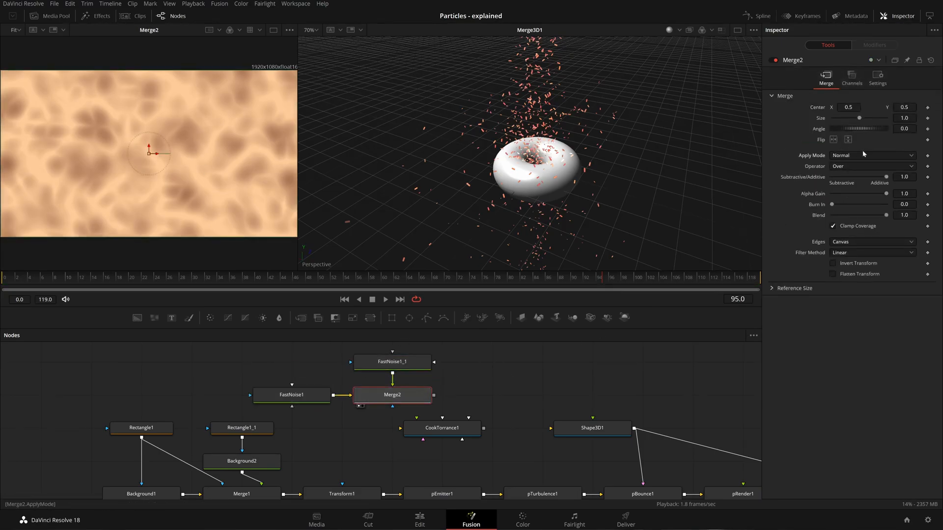
pyautogui.click(865, 156)
pyautogui.click(861, 176)
pyautogui.click(867, 157)
pyautogui.click(863, 186)
pyautogui.click(865, 157)
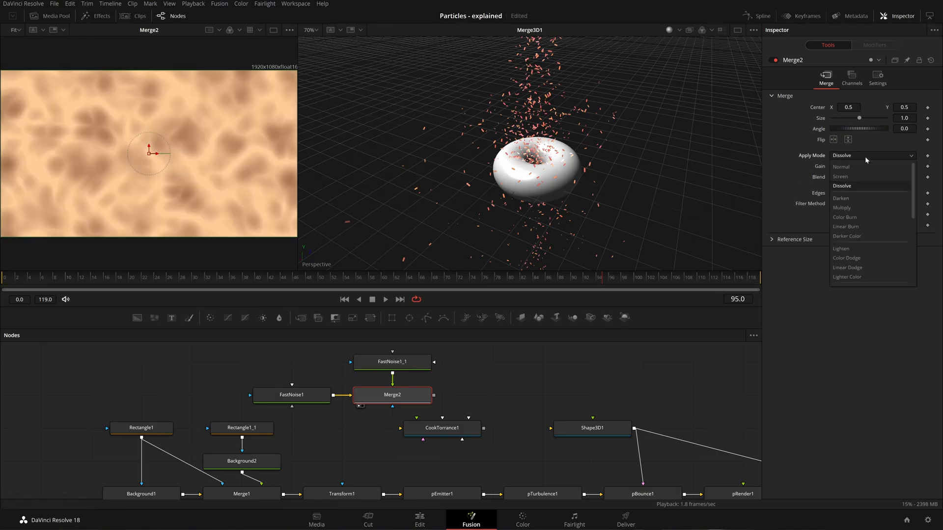
pyautogui.click(853, 208)
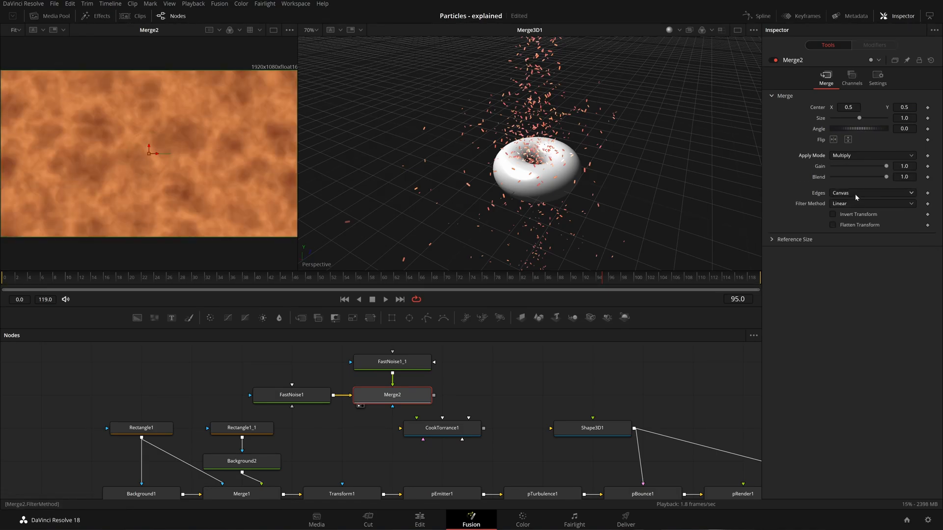
# - Save the project, then shift the noise nodes and Merge2 aside and feed Merge2 into CookTorrance1, previewing the material
pyautogui.hotkey('ctrl', 's')
pyautogui.click(273, 397)
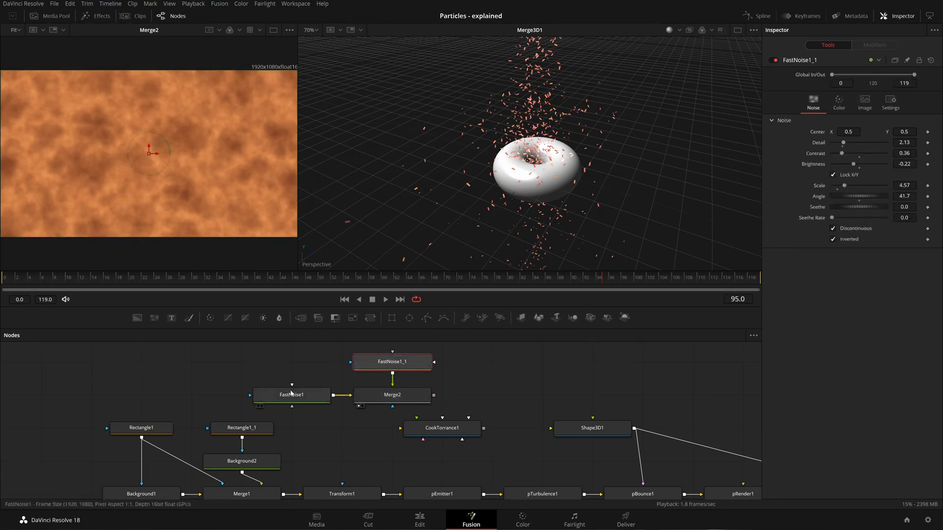
pyautogui.moveTo(449, 356); pyautogui.dragTo(196, 397)
pyautogui.moveTo(335, 397); pyautogui.dragTo(93, 117)
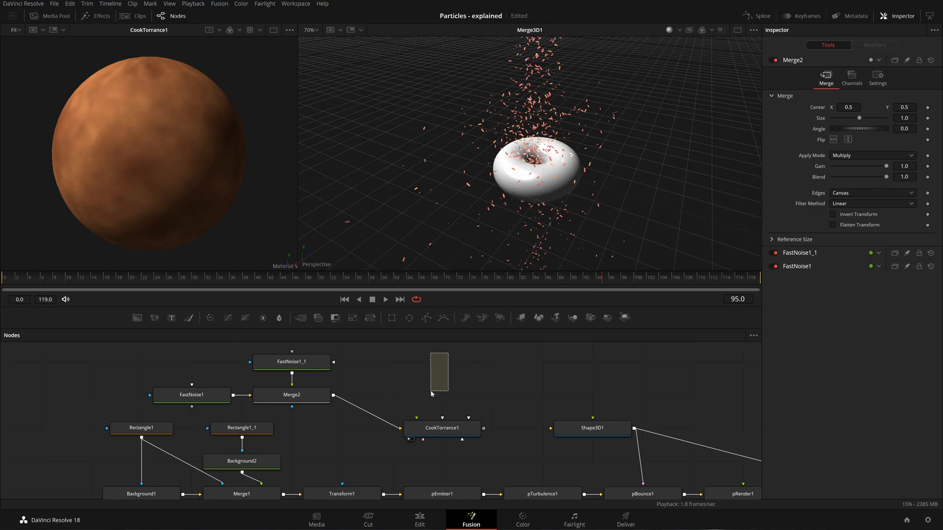
pyautogui.moveTo(431, 393); pyautogui.dragTo(408, 379)
pyautogui.hotkey('shift', 'space')
pyautogui.write('fast')
pyautogui.press('BackSpace')
pyautogui.press('BackSpace')
pyautogui.press('BackSpace')
pyautogui.press('BackSpace')
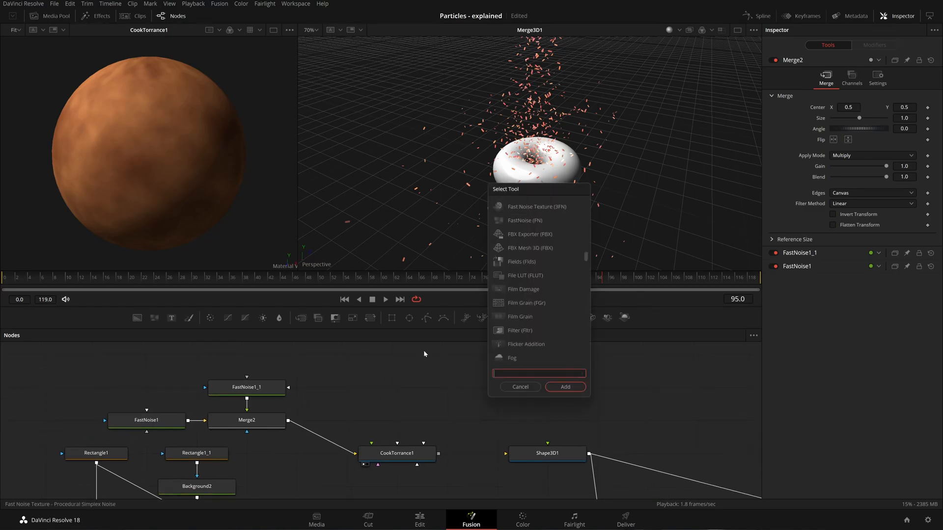
pyautogui.write('bum')
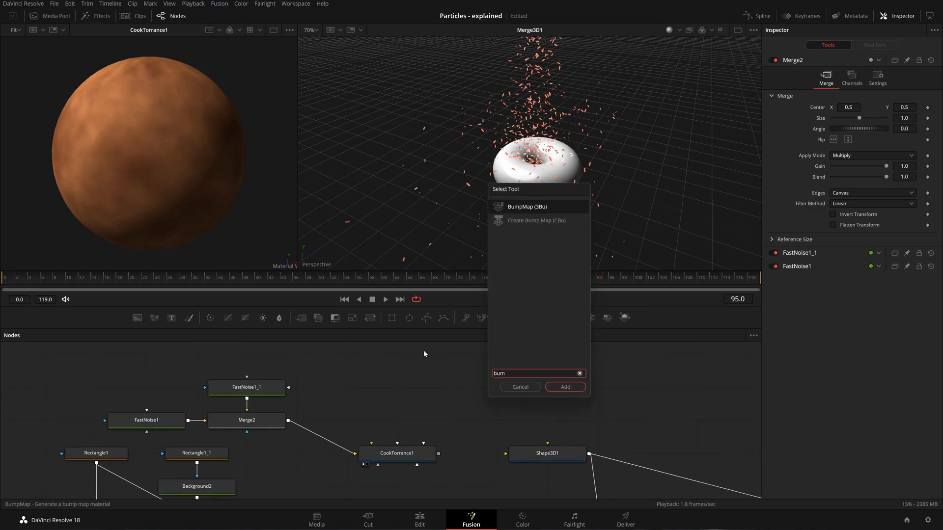
pyautogui.press('Down')
# - Add a BumpMap (3Bu) node after Merge2
pyautogui.hotkey('shift', 'space')
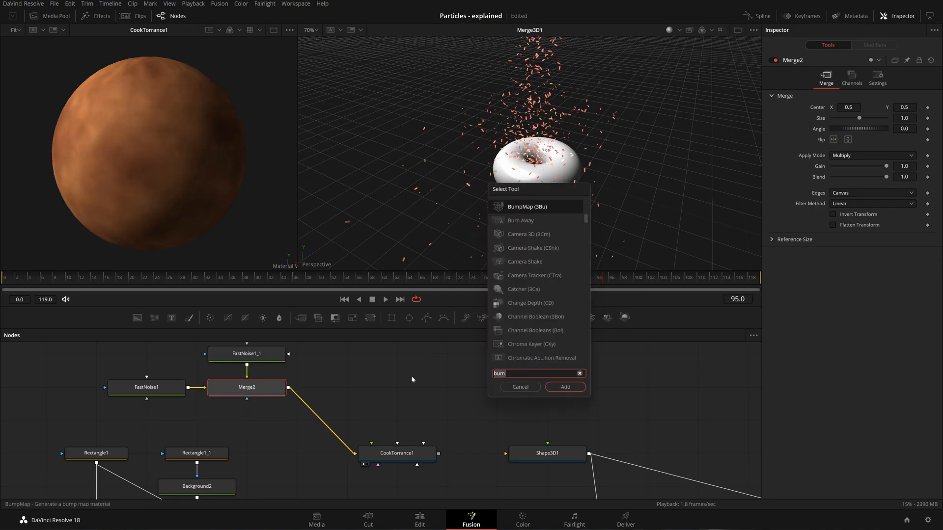
pyautogui.write('he')
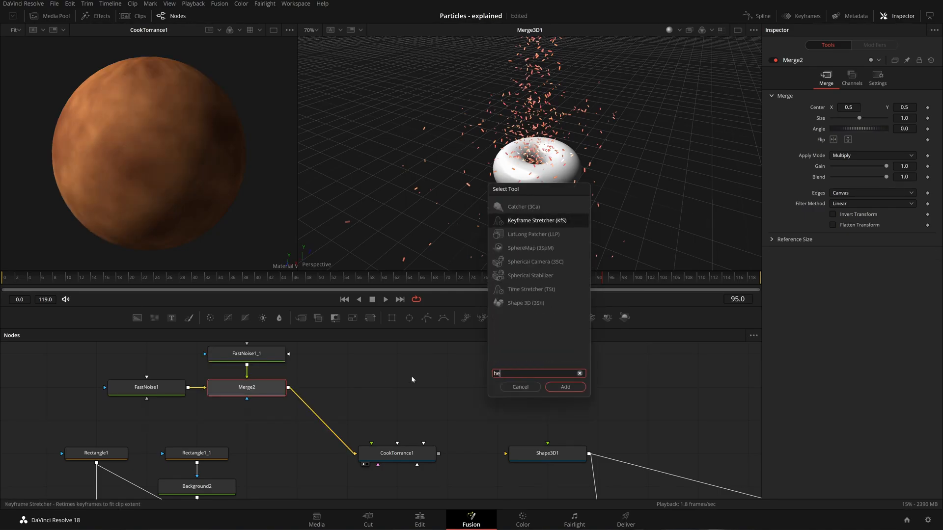
pyautogui.press('BackSpace')
pyautogui.press('BackSpace')
pyautogui.write('bump')
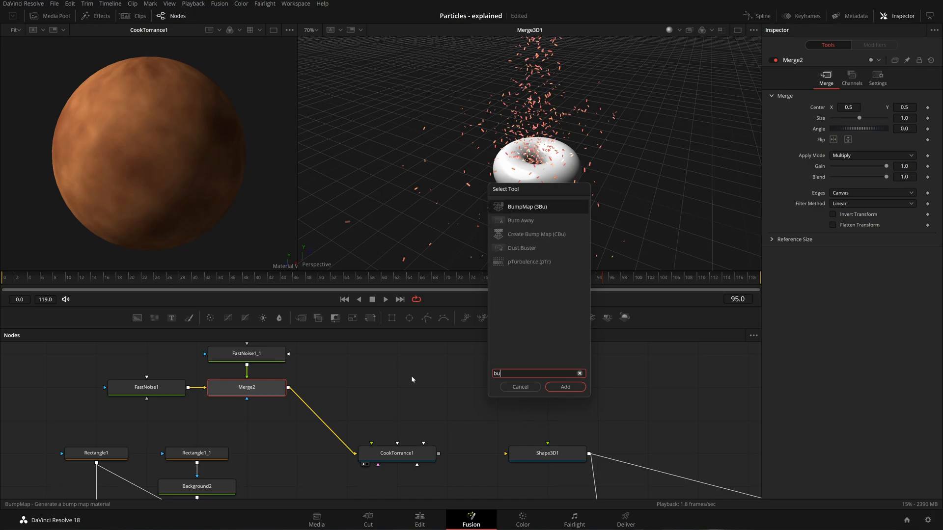
pyautogui.press('Return')
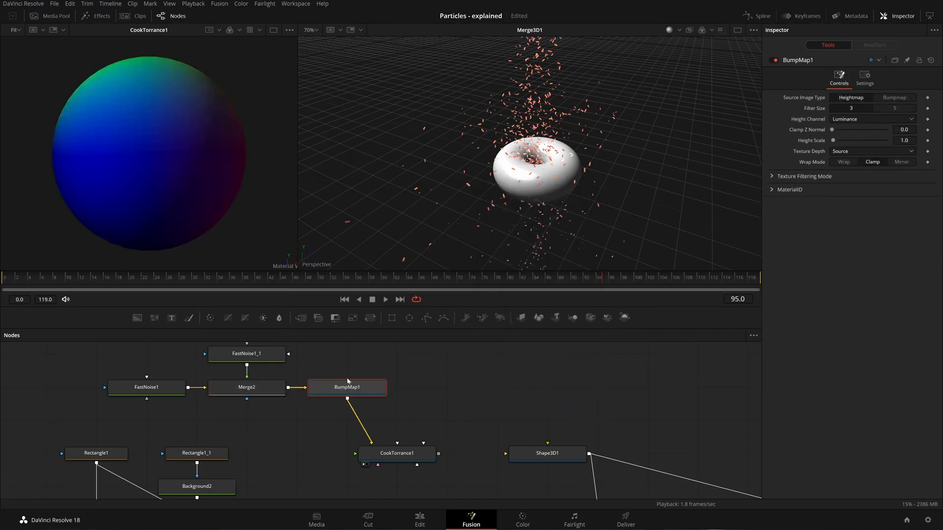
# - Reconnect Merge2 directly to CookTorrance1 and wire the BumpMap1 output into the same material as its bump map
pyautogui.moveTo(317, 390); pyautogui.dragTo(367, 390)
pyautogui.moveTo(288, 387); pyautogui.dragTo(411, 469)
pyautogui.click(411, 465)
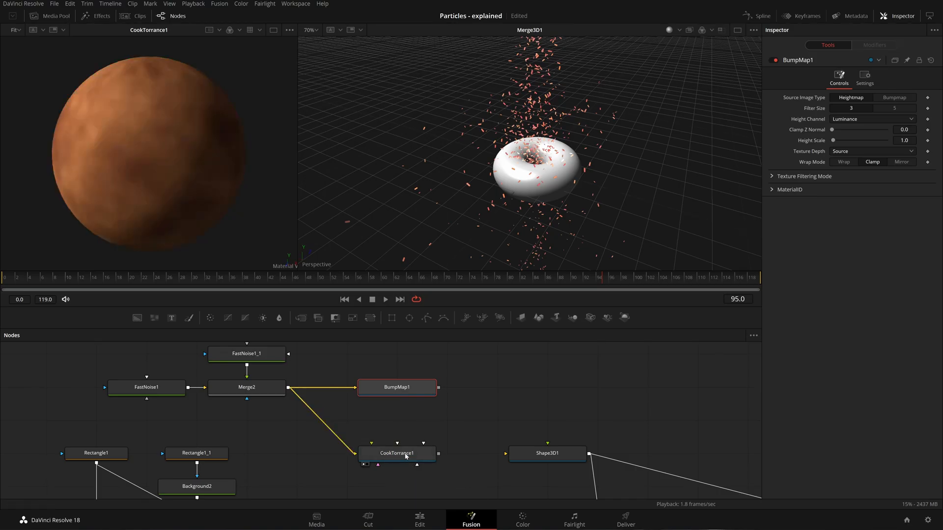
pyautogui.moveTo(438, 388); pyautogui.dragTo(463, 511)
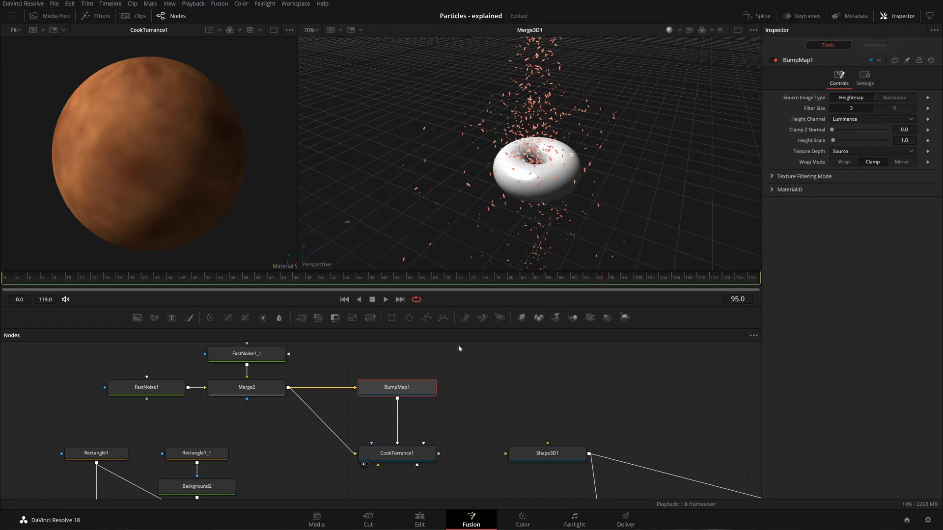
# - Preview BumpMap1, set its source image type to Bumpmap and wrap mode to Wrap, and expand its texture filtering and material ID settings
pyautogui.moveTo(423, 387); pyautogui.dragTo(183, 90)
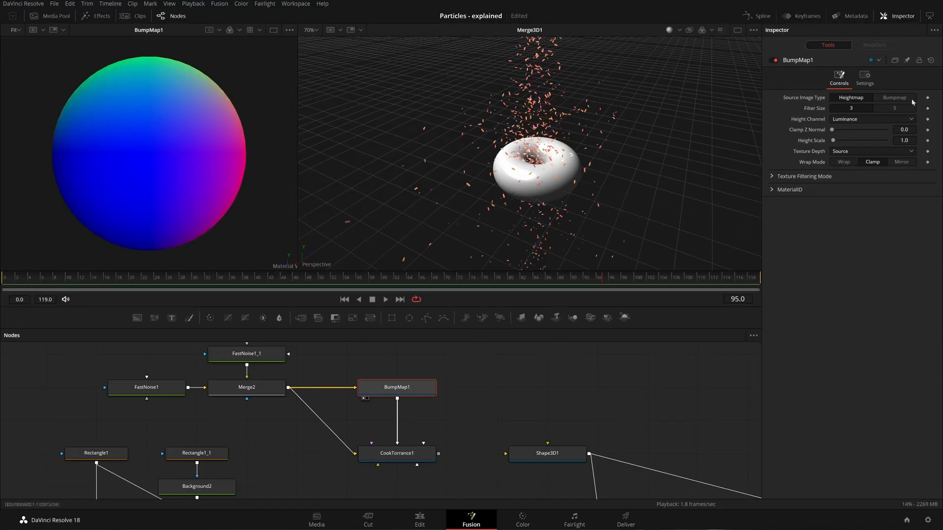
pyautogui.click(891, 99)
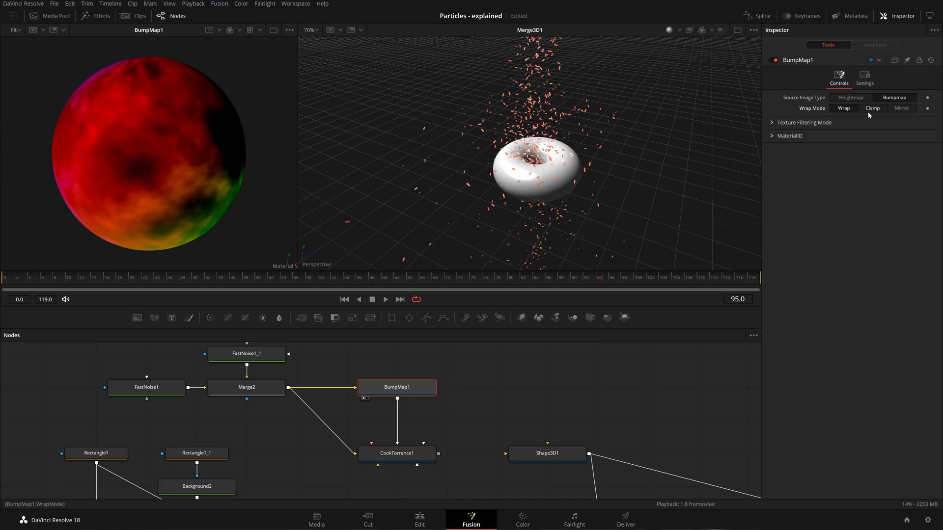
pyautogui.click(844, 109)
pyautogui.click(775, 123)
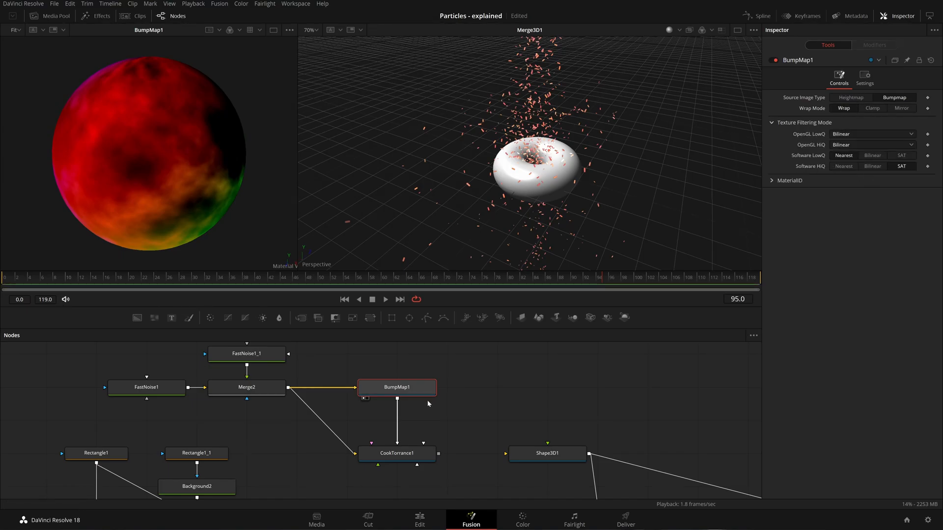
pyautogui.click(771, 181)
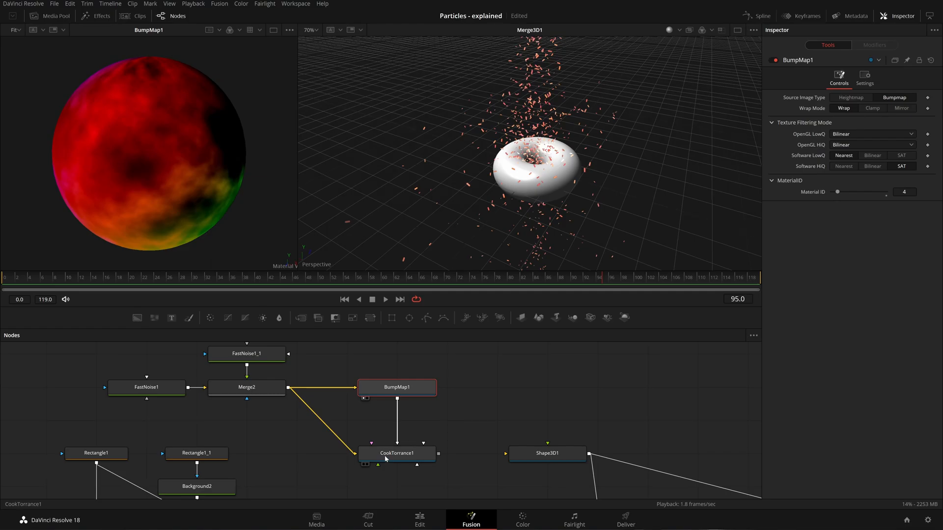
# - Inspect the CookTorrance1 material sphere from another angle and switch BumpMap1's source image type back to Heightmap
pyautogui.click(363, 464)
pyautogui.moveTo(223, 141); pyautogui.dragTo(189, 226)
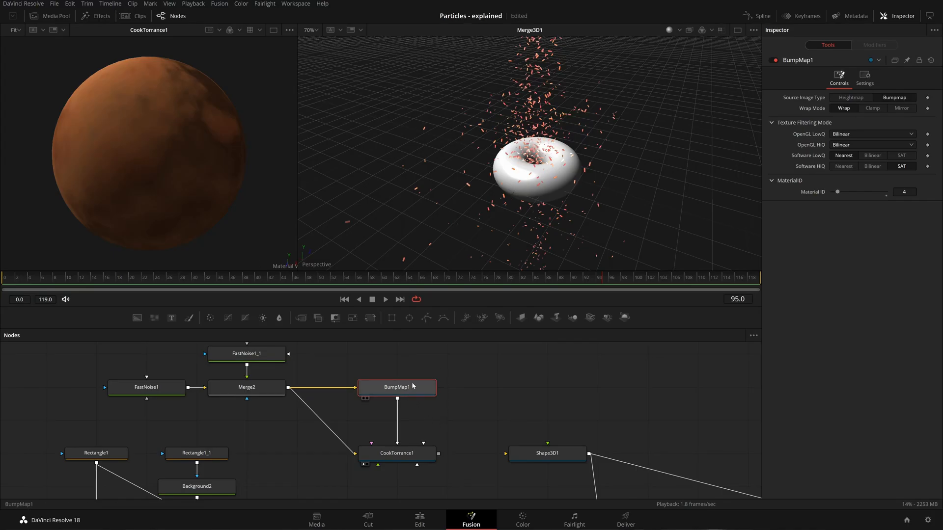
pyautogui.moveTo(425, 387)
pyautogui.mouseDown()
pyautogui.moveTo(524, 387)
pyautogui.moveTo(443, 384)
pyautogui.mouseUp()
pyautogui.click(851, 97)
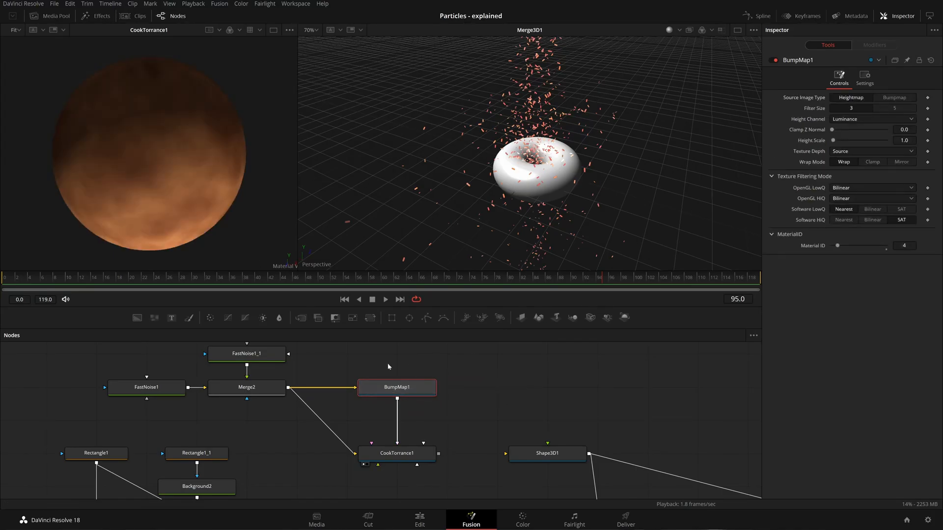
# - Preview BumpMap1 and set its height scale to about 3.7, texture depth to float32 and filter size to 5
pyautogui.press('1')
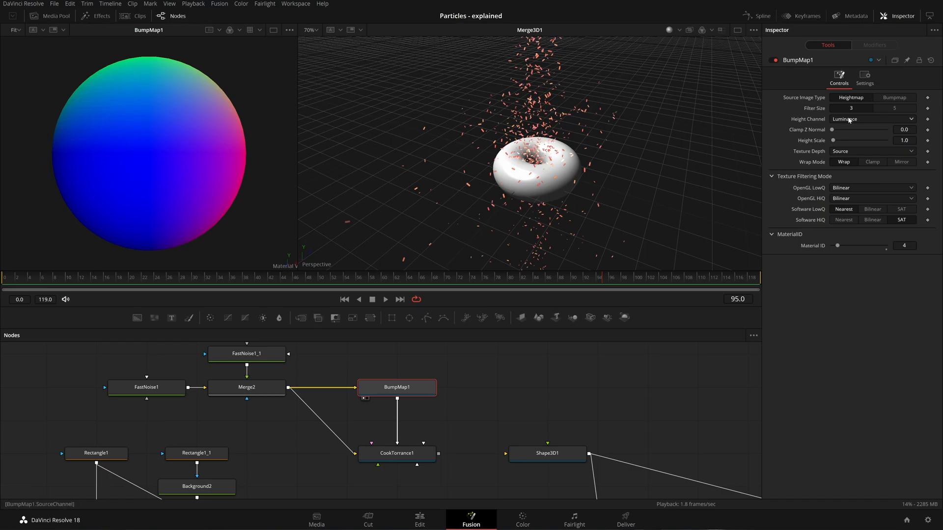
pyautogui.moveTo(834, 133); pyautogui.dragTo(893, 139)
pyautogui.moveTo(832, 140)
pyautogui.mouseDown()
pyautogui.moveTo(852, 148)
pyautogui.moveTo(829, 145)
pyautogui.mouseUp()
pyautogui.click(843, 150)
pyautogui.click(858, 204)
pyautogui.moveTo(903, 141); pyautogui.dragTo(910, 141)
pyautogui.click(899, 108)
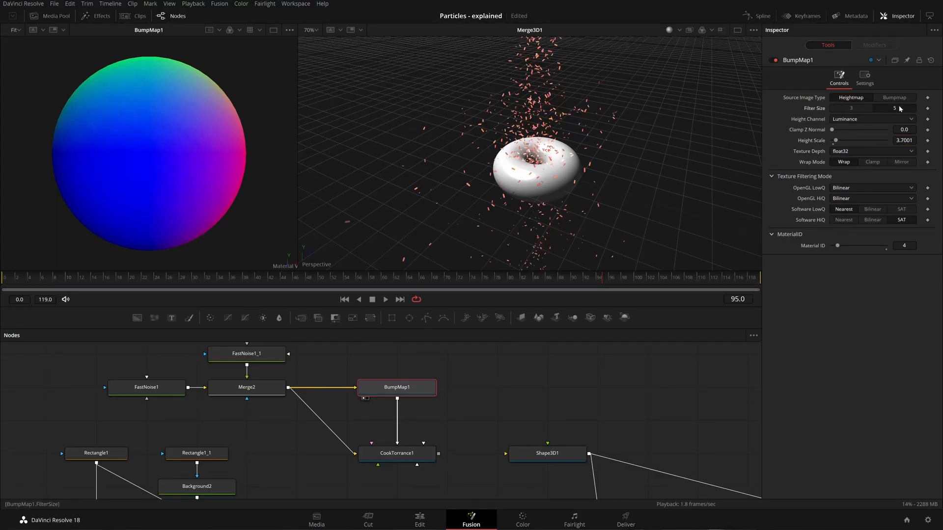
# - Return BumpMap1's filter size to 3 and set its height scale to 7
pyautogui.click(855, 110)
pyautogui.moveTo(835, 140)
pyautogui.mouseDown()
pyautogui.moveTo(872, 140)
pyautogui.moveTo(834, 152)
pyautogui.mouseUp()
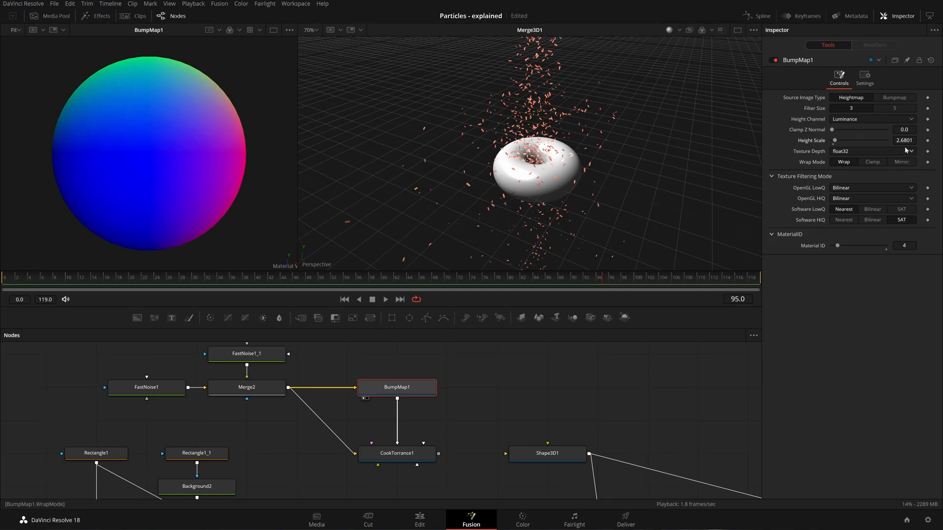
pyautogui.moveTo(903, 141); pyautogui.dragTo(916, 141)
pyautogui.moveTo(904, 140); pyautogui.dragTo(916, 140)
pyautogui.click(904, 141)
pyautogui.write('7')
pyautogui.press('Return')
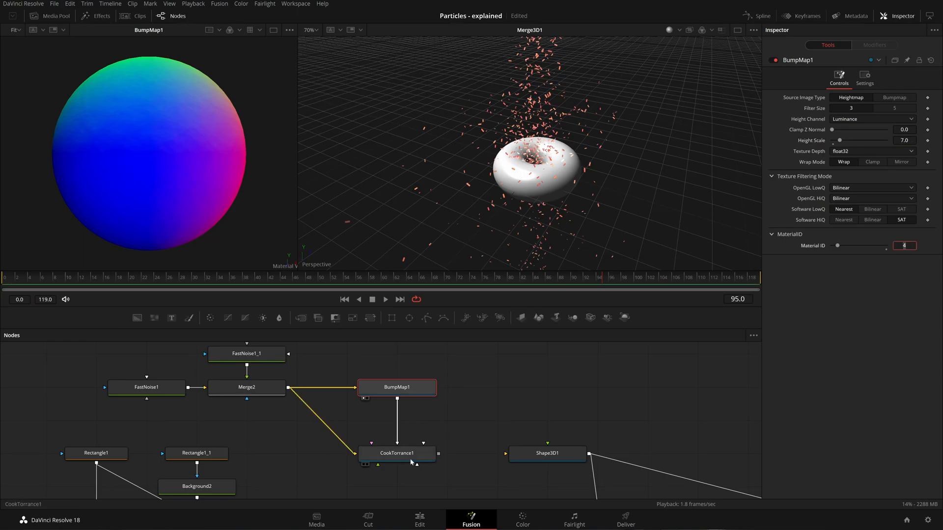
# - Preview the CookTorrance1 material, change the preview lighting angle, and raise BumpMap1's height scale to 50
pyautogui.moveTo(396, 453); pyautogui.dragTo(347, 420)
pyautogui.moveTo(297, 356); pyautogui.dragTo(85, 104)
pyautogui.moveTo(187, 184)
pyautogui.mouseDown()
pyautogui.moveTo(128, 153)
pyautogui.moveTo(101, 88)
pyautogui.moveTo(130, 58)
pyautogui.moveTo(95, 109)
pyautogui.mouseUp()
pyautogui.moveTo(840, 140); pyautogui.dragTo(844, 141)
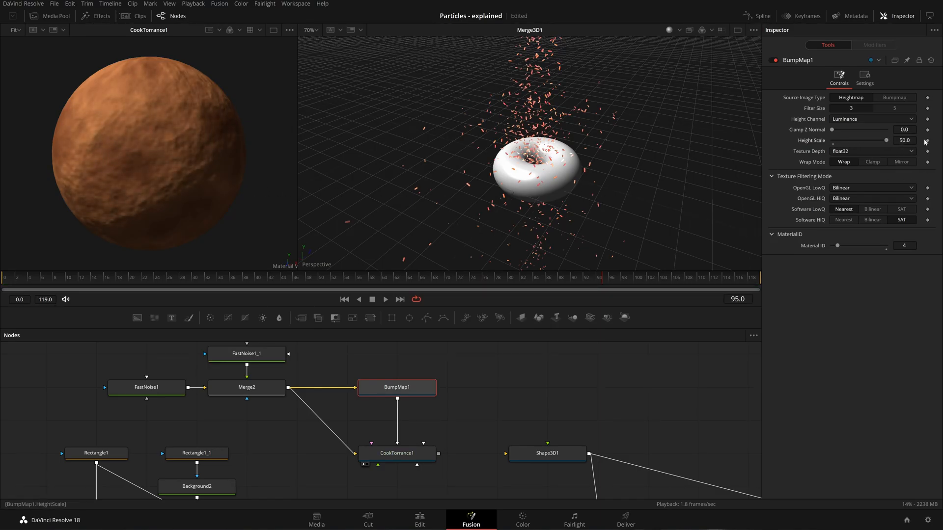
pyautogui.moveTo(185, 175)
pyautogui.mouseDown()
pyautogui.moveTo(141, 211)
pyautogui.moveTo(171, 203)
pyautogui.moveTo(166, 172)
pyautogui.moveTo(225, 143)
pyautogui.moveTo(235, 119)
pyautogui.moveTo(143, 98)
pyautogui.moveTo(119, 70)
pyautogui.moveTo(96, 87)
pyautogui.moveTo(141, 91)
pyautogui.mouseUp()
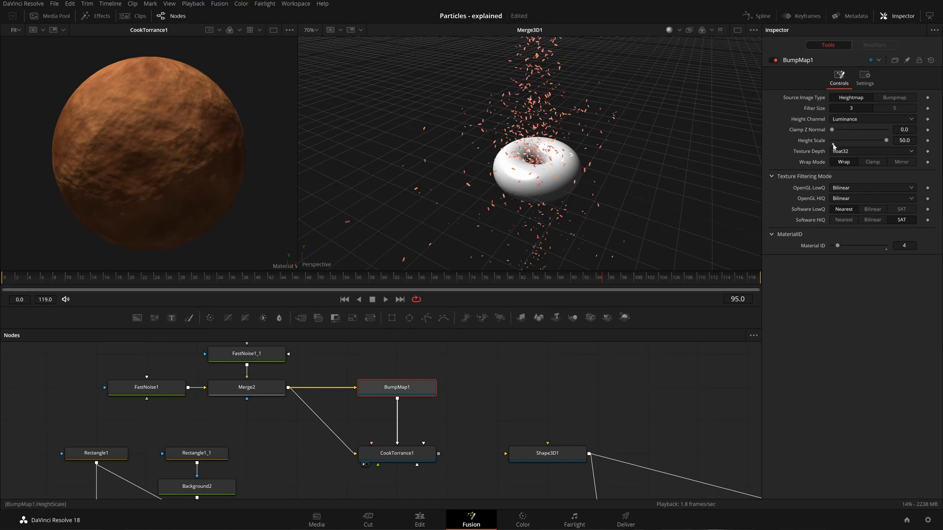
# - Try a height scale of -5 on BumpMap1
pyautogui.click(905, 141)
pyautogui.write('-5')
pyautogui.press('Tab')
pyautogui.click(835, 331)
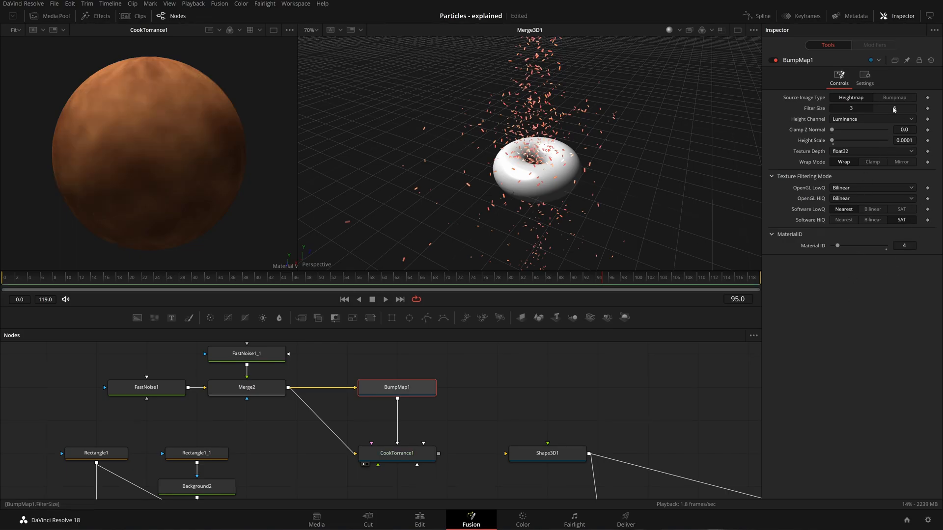
# - Preview Merge2's noise texture, followed by the BumpMap1 output, to compare them
pyautogui.click(854, 119)
pyautogui.click(853, 120)
pyautogui.moveTo(248, 388); pyautogui.dragTo(196, 196)
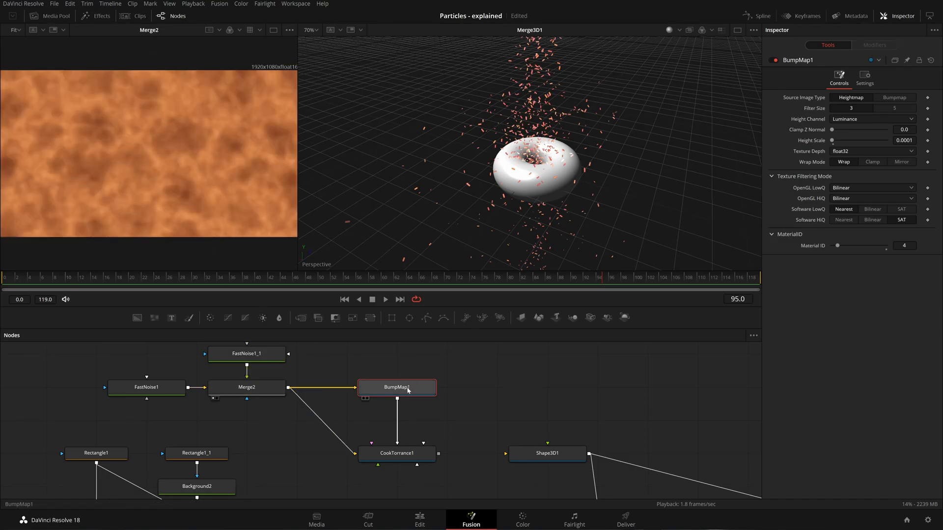
pyautogui.moveTo(408, 391); pyautogui.dragTo(210, 199)
# - Set BumpMap1's height channel to Max and its height scale to 33.86
pyautogui.click(865, 120)
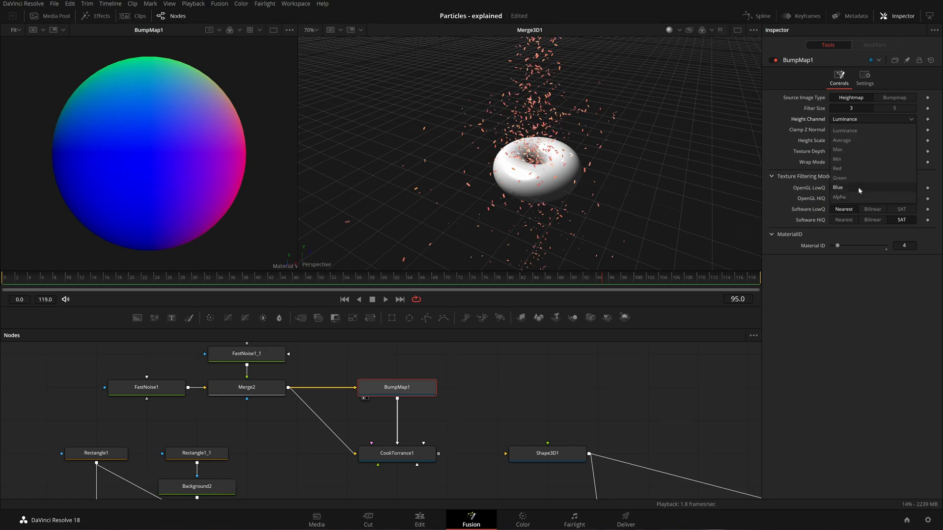
pyautogui.click(862, 147)
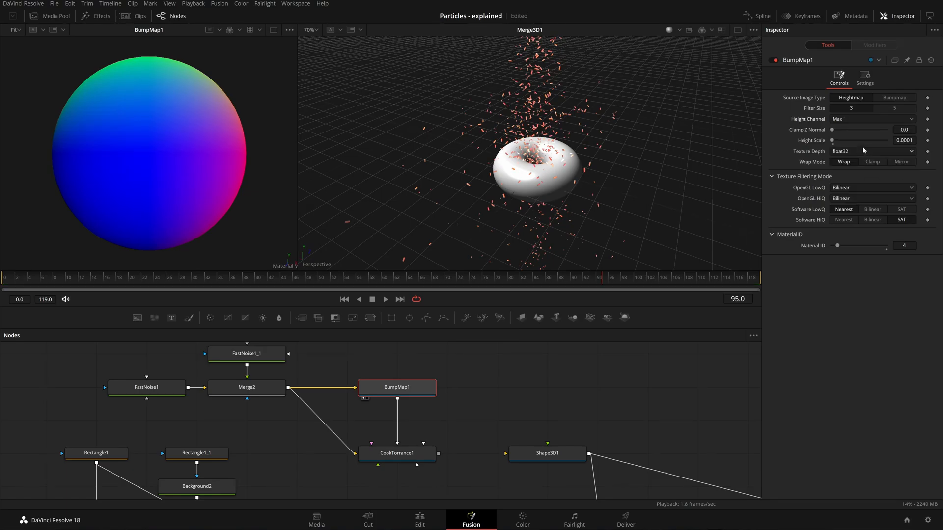
pyautogui.moveTo(832, 140); pyautogui.dragTo(868, 140)
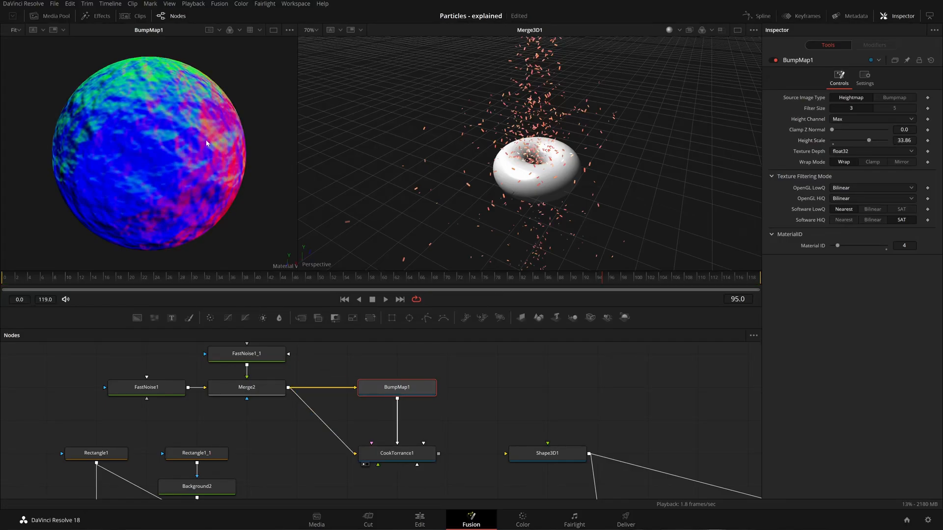
# - Preview CookTorrance1 and change the preview lighting angle to examine the surface bumps
pyautogui.click(395, 455)
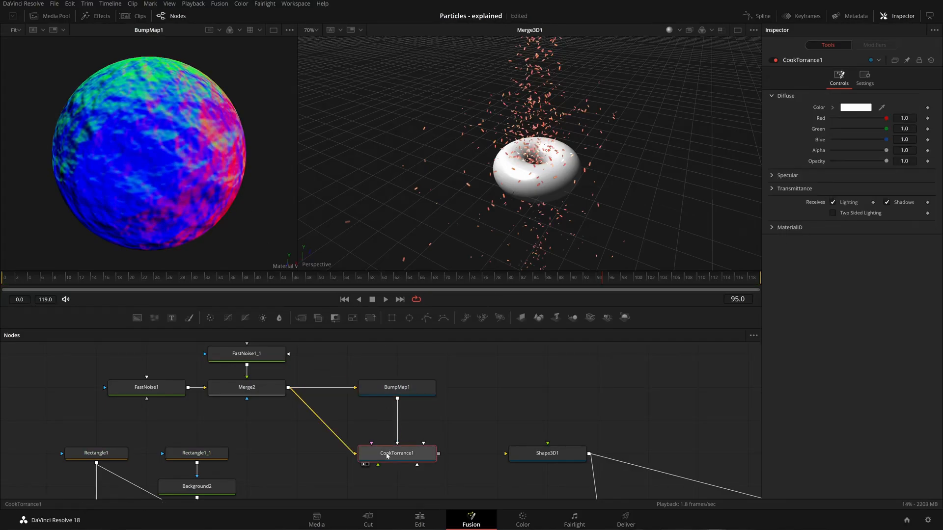
pyautogui.press('1')
pyautogui.moveTo(100, 106)
pyautogui.mouseDown()
pyautogui.moveTo(155, 141)
pyautogui.moveTo(95, 77)
pyautogui.mouseUp()
# - Test BumpMap1's height channels, including Average, Blue and Alpha, with a height scale of 39.37, and return to Luminance
pyautogui.click(400, 388)
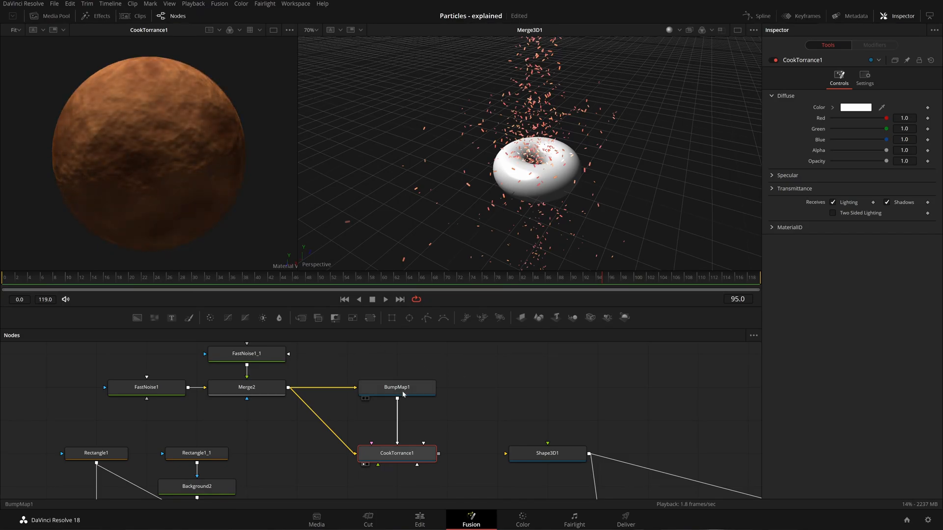
pyautogui.click(884, 119)
pyautogui.click(872, 139)
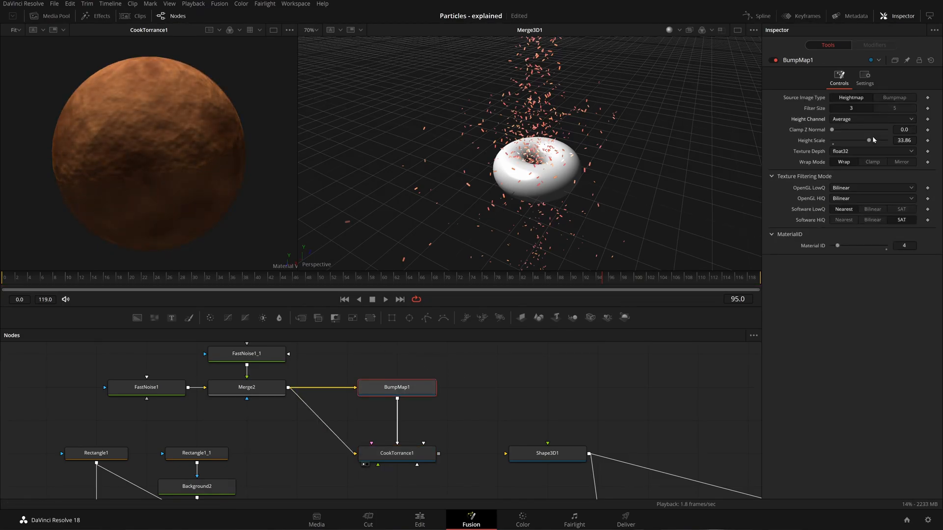
pyautogui.click(883, 120)
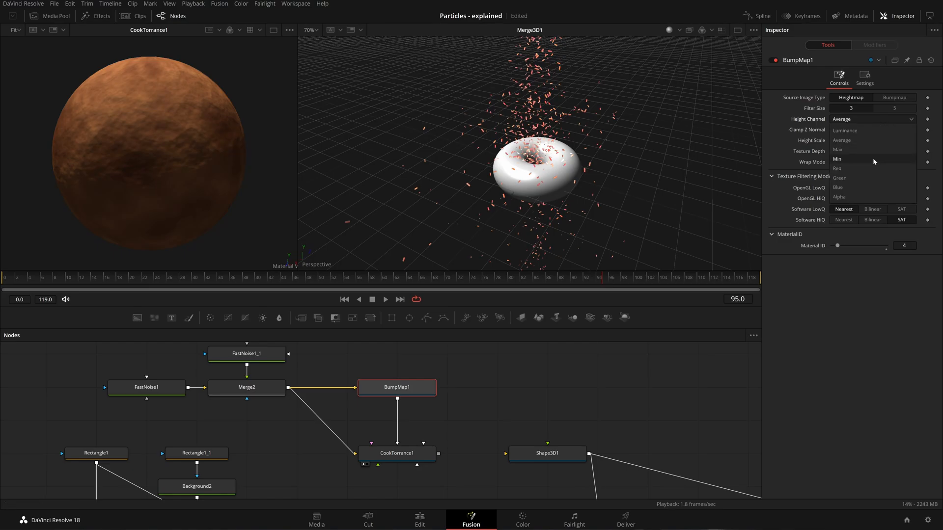
pyautogui.click(867, 165)
pyautogui.click(876, 117)
pyautogui.click(859, 187)
pyautogui.moveTo(869, 140); pyautogui.dragTo(884, 140)
pyautogui.click(883, 122)
pyautogui.click(867, 197)
pyautogui.click(866, 120)
pyautogui.click(854, 131)
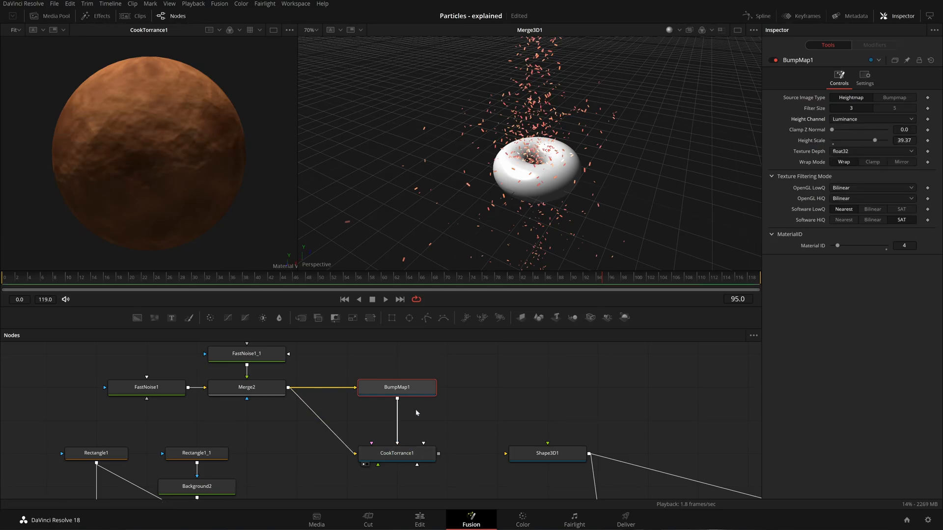
# - Widen the gap in the node graph between the noise and Merge2 nodes and the BumpMap1 and CookTorrance1 nodes
pyautogui.moveTo(467, 365); pyautogui.dragTo(436, 458)
pyautogui.moveTo(295, 398); pyautogui.dragTo(291, 431)
pyautogui.moveTo(268, 349); pyautogui.dragTo(173, 448)
pyautogui.moveTo(223, 423); pyautogui.dragTo(174, 423)
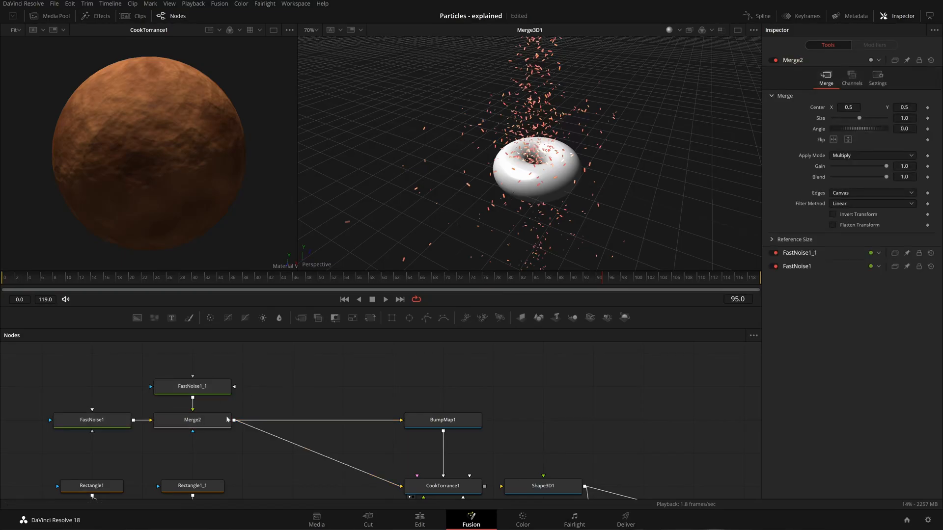
pyautogui.moveTo(228, 370); pyautogui.dragTo(153, 431)
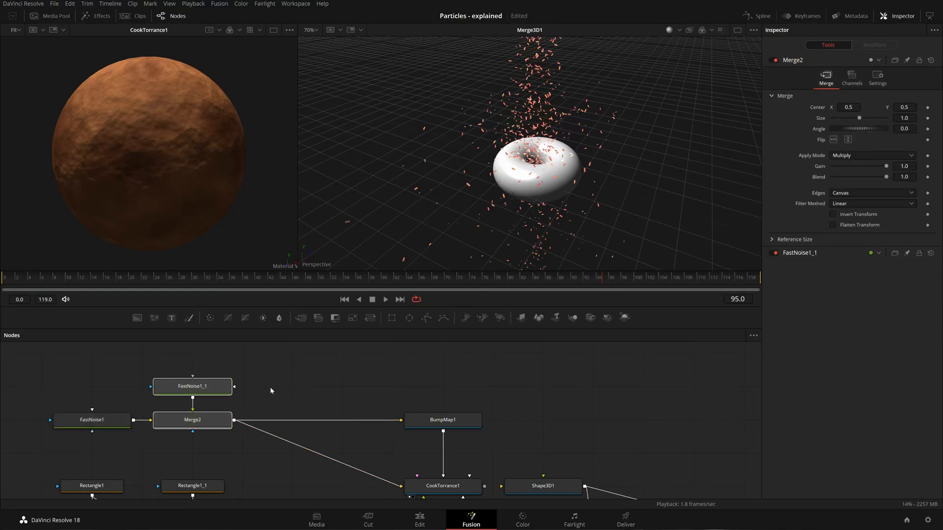
pyautogui.click(279, 402)
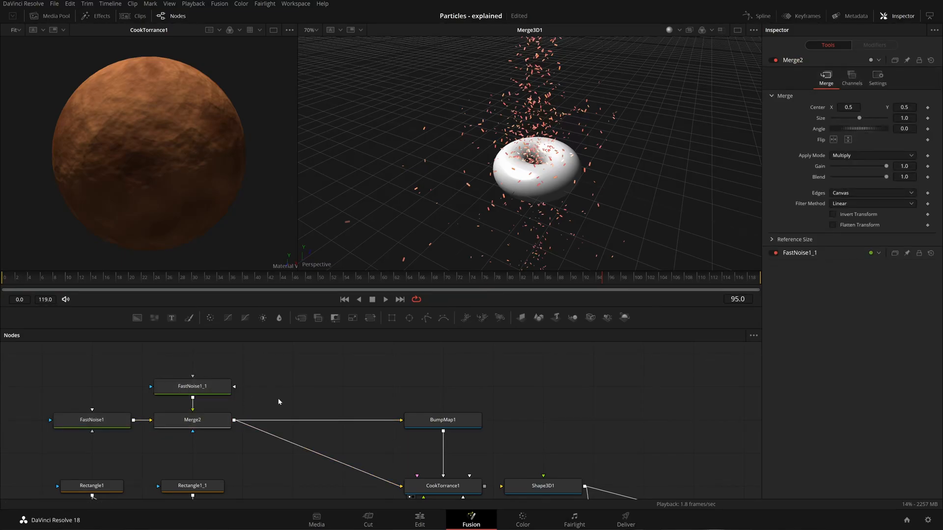
pyautogui.hotkey('ctrl', 'v')
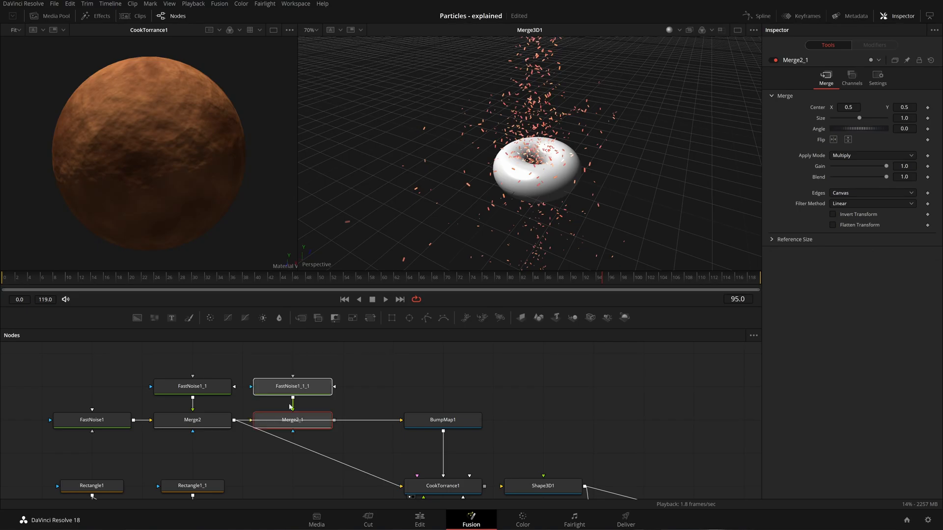
pyautogui.press('Delete')
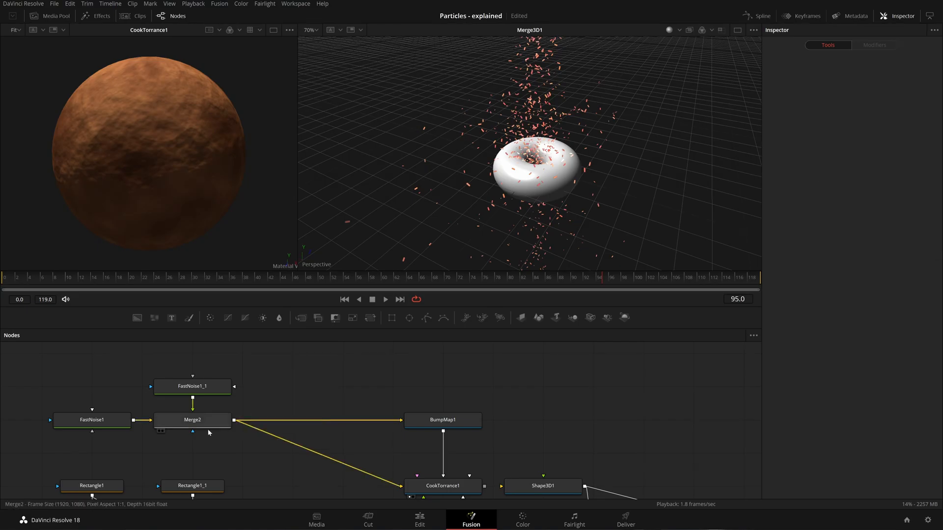
# - Add a Color Corrector node after Merge2
pyautogui.hotkey('shift', 'space')
pyautogui.write('color')
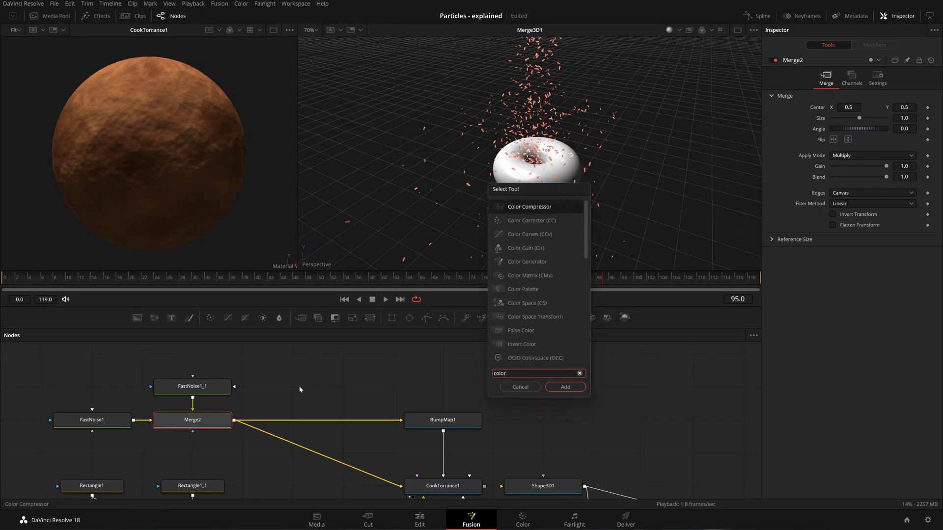
pyautogui.press('Down')
pyautogui.press('Return')
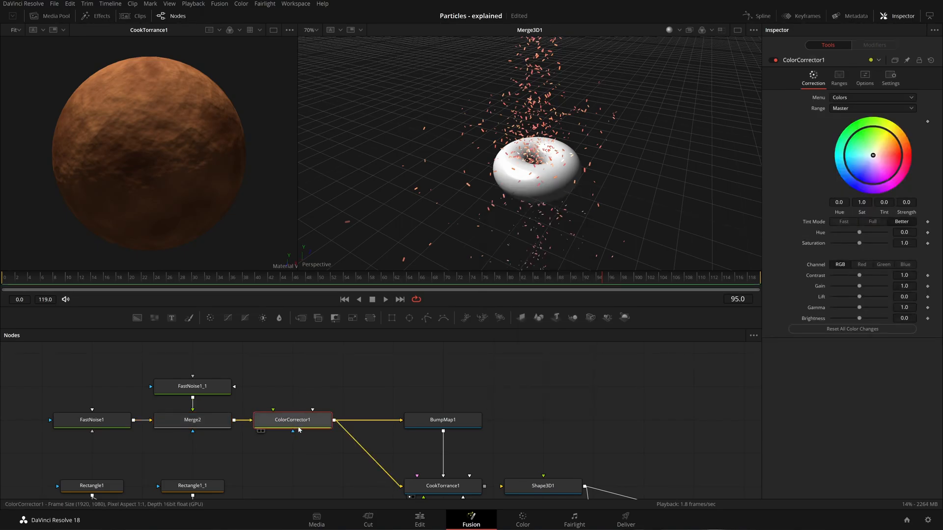
# - Connect Merge2's output directly to CookTorrance1 so ColorCorrector1 feeds only BumpMap1, and move ColorCorrector1 closer to BumpMap1
pyautogui.rightClick(297, 364)
pyautogui.click(227, 421)
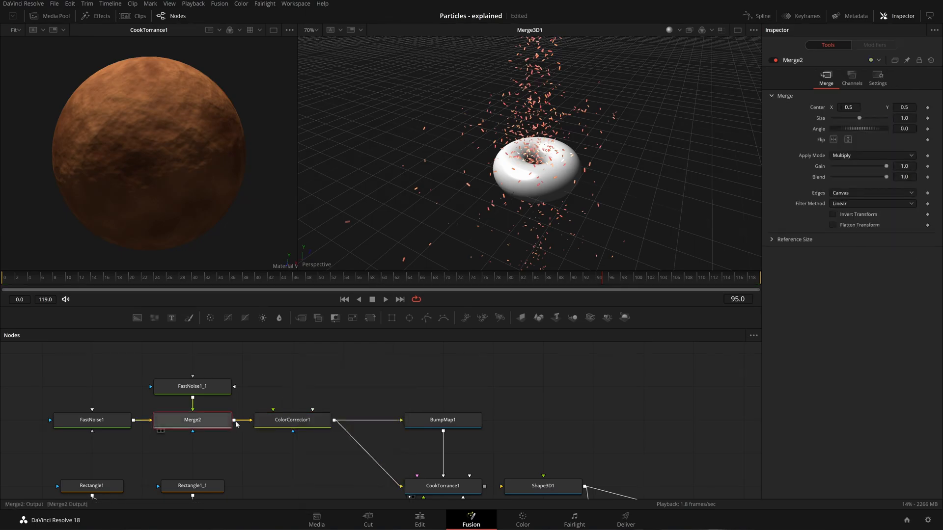
pyautogui.rightClick(243, 424)
pyautogui.click(235, 420)
pyautogui.moveTo(234, 421); pyautogui.dragTo(414, 485)
pyautogui.click(444, 444)
pyautogui.moveTo(381, 456); pyautogui.dragTo(376, 428)
pyautogui.moveTo(330, 396); pyautogui.dragTo(380, 396)
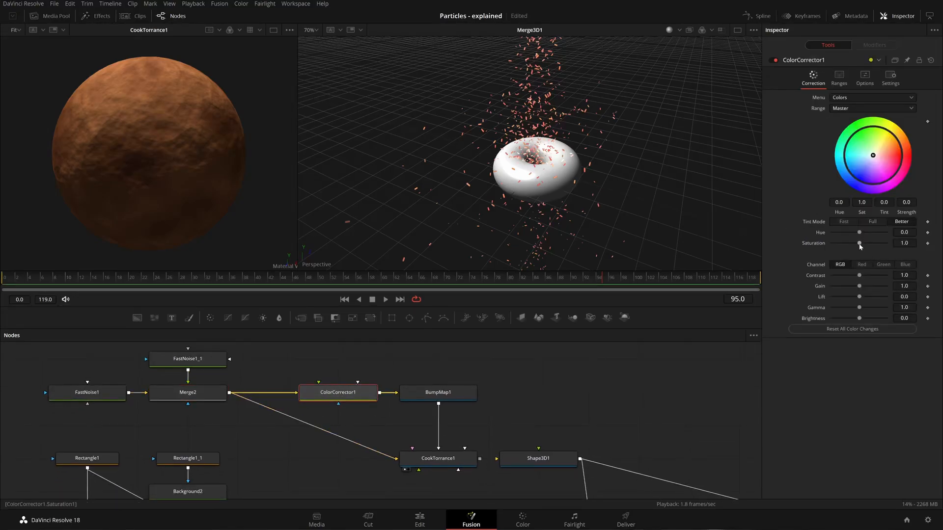
# - Set ColorCorrector1's saturation to 0 and preview the grayscale noise and the resulting CookTorrance1 material
pyautogui.moveTo(859, 244); pyautogui.dragTo(831, 244)
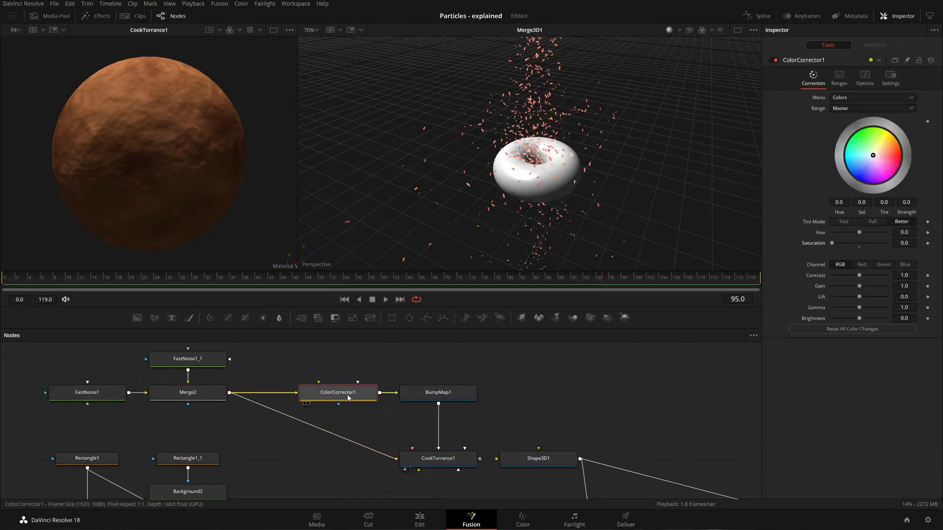
pyautogui.press('1')
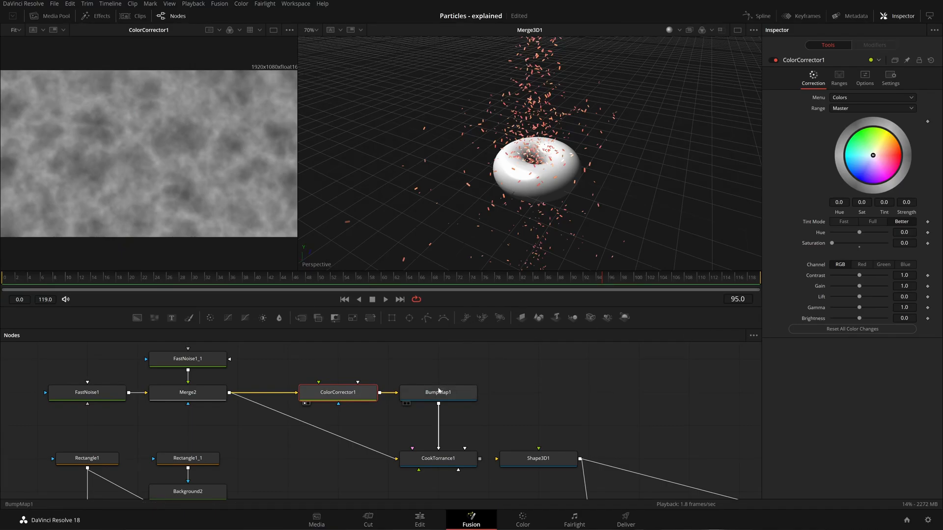
pyautogui.press('1')
pyautogui.press('1')
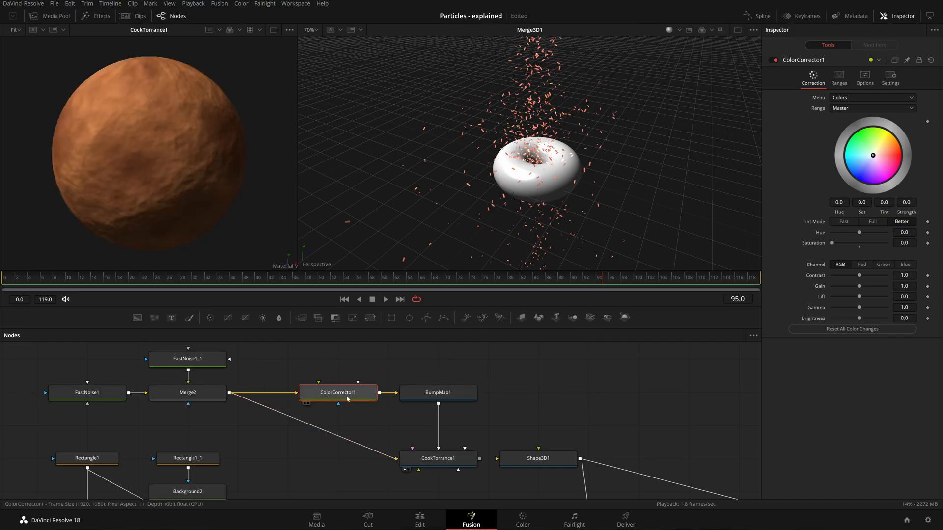
# - Move ColorCorrector1 above the Merge2 row, add an Invert Color node between it and BumpMap1, and preview its output
pyautogui.moveTo(355, 399); pyautogui.dragTo(305, 365)
pyautogui.hotkey('shift', 'space')
pyautogui.write('color')
pyautogui.press('BackSpace')
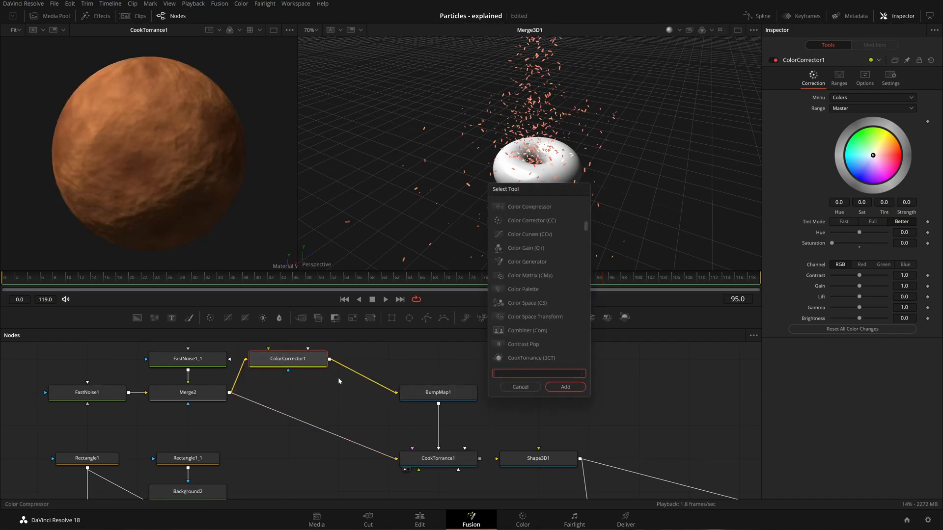
pyautogui.write('inve')
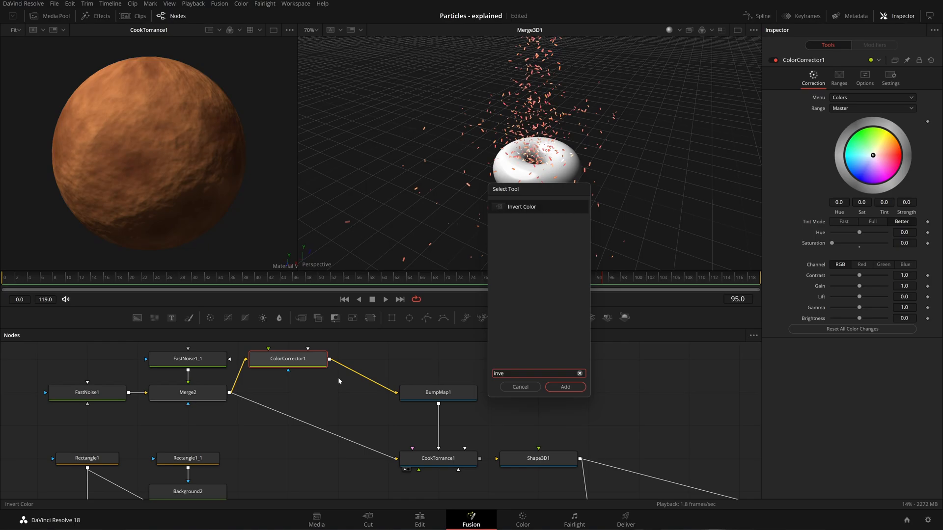
pyautogui.press('Return')
pyautogui.press('1')
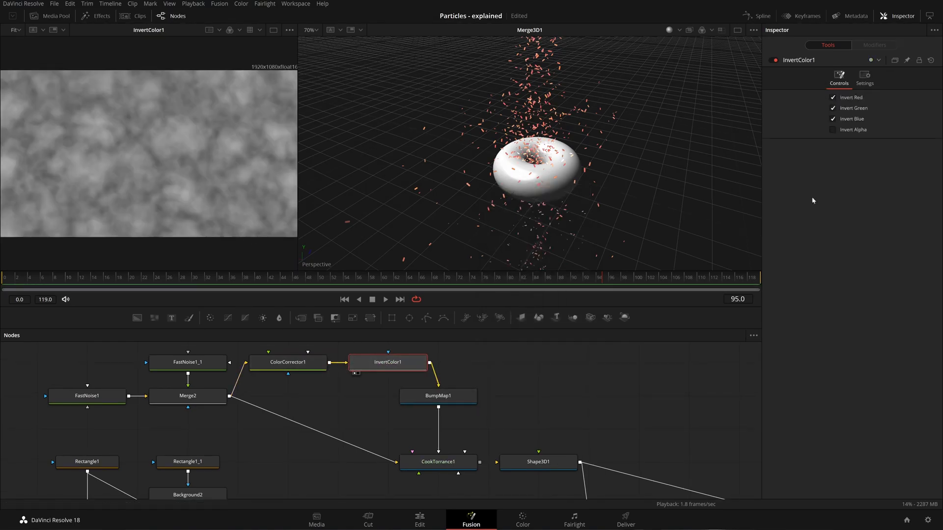
# - Test InvertColor1 with Invert Blue and Invert Green disabled, and enable both again
pyautogui.click(834, 119)
pyautogui.click(833, 108)
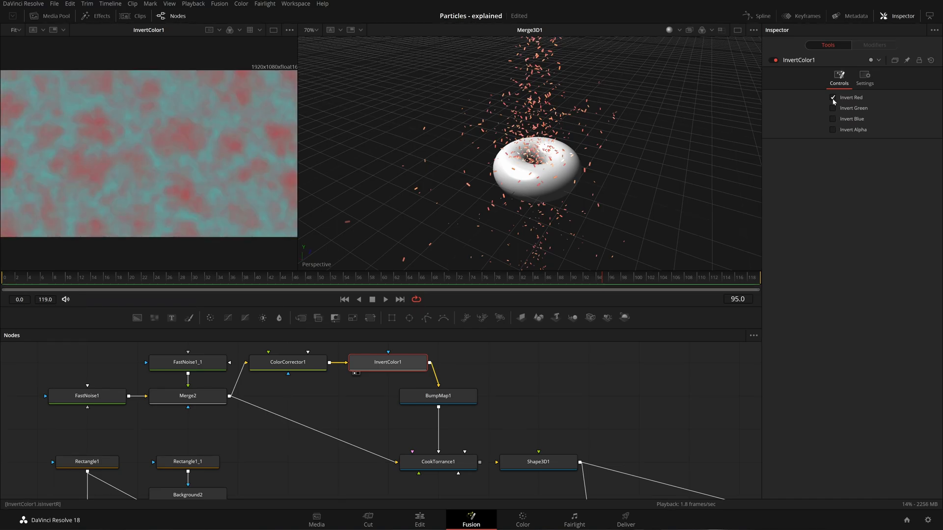
pyautogui.click(833, 108)
pyautogui.click(834, 119)
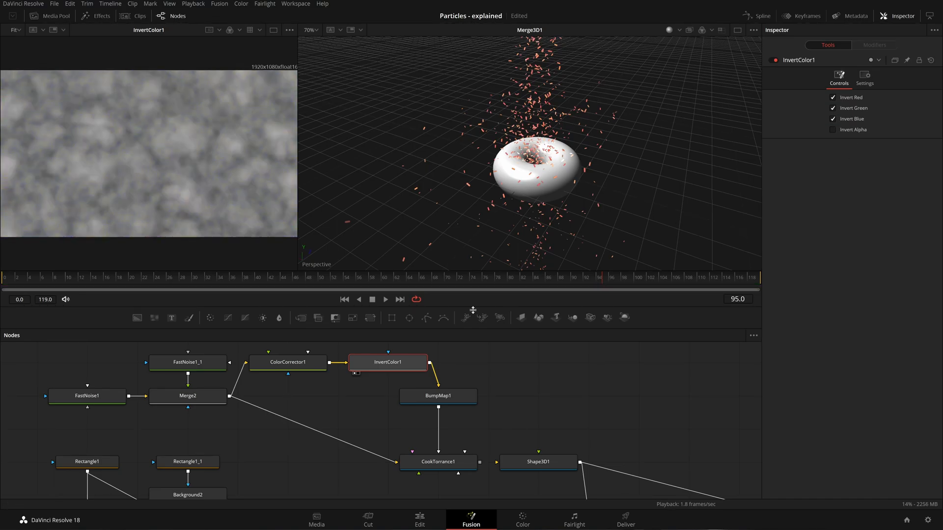
# - Preview BumpMap1 and the CookTorrance1 material, changing the lighting angle to examine the inverted bumps
pyautogui.press('1')
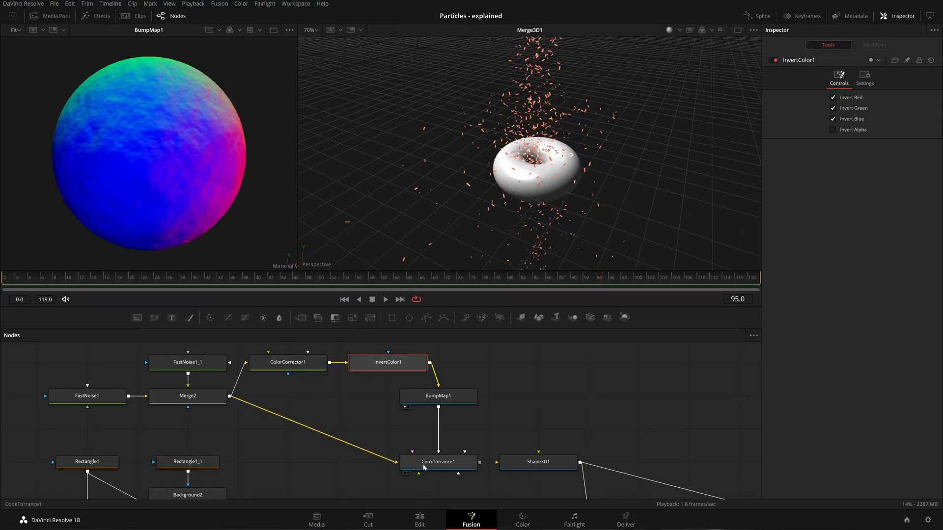
pyautogui.press('1')
pyautogui.moveTo(215, 153); pyautogui.dragTo(116, 98)
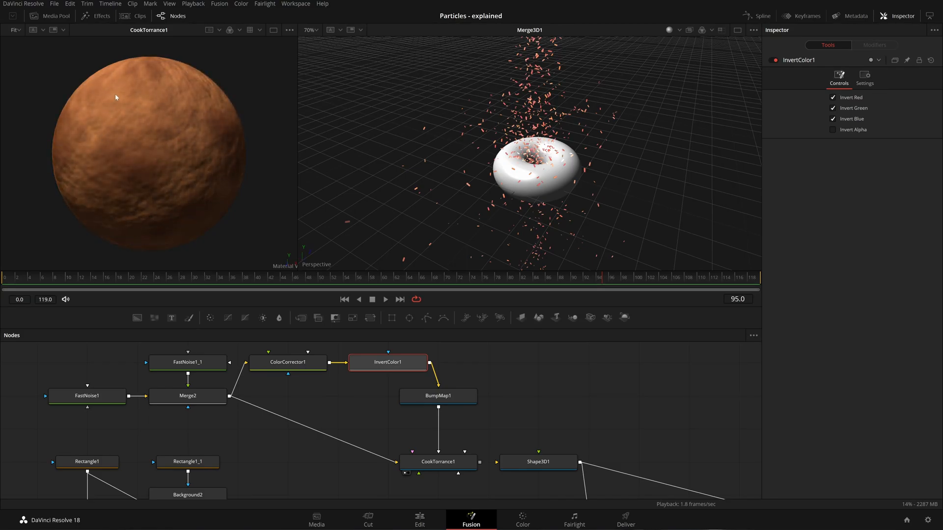
# - Set BumpMap1's height scale to 50
pyautogui.click(454, 397)
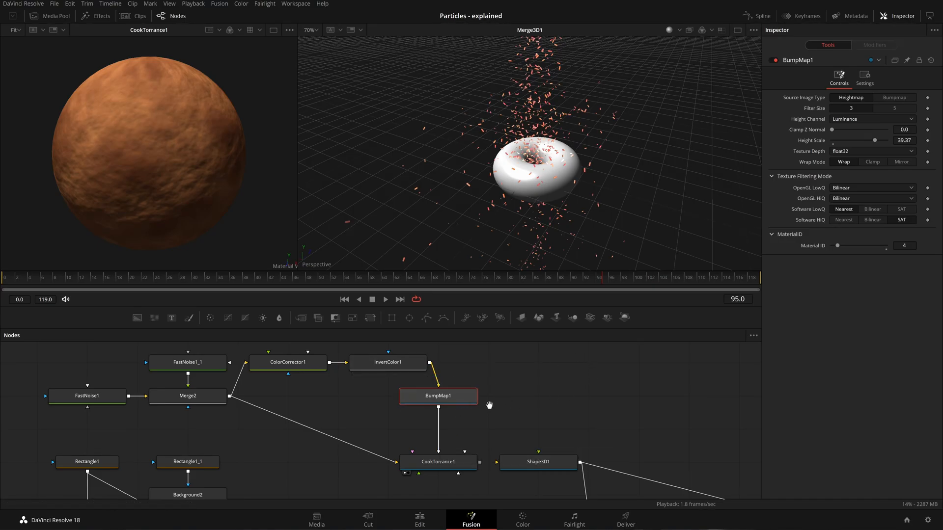
pyautogui.moveTo(489, 404); pyautogui.dragTo(474, 419)
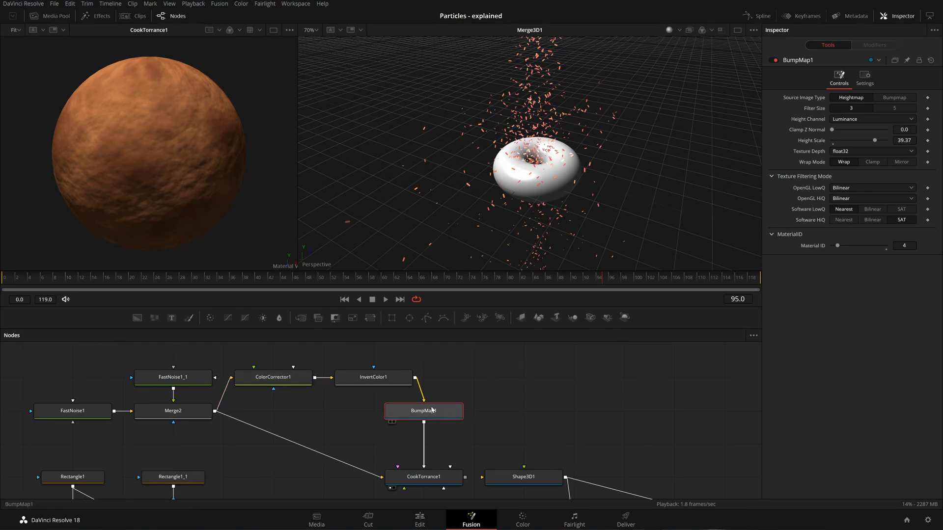
pyautogui.moveTo(877, 142); pyautogui.dragTo(890, 142)
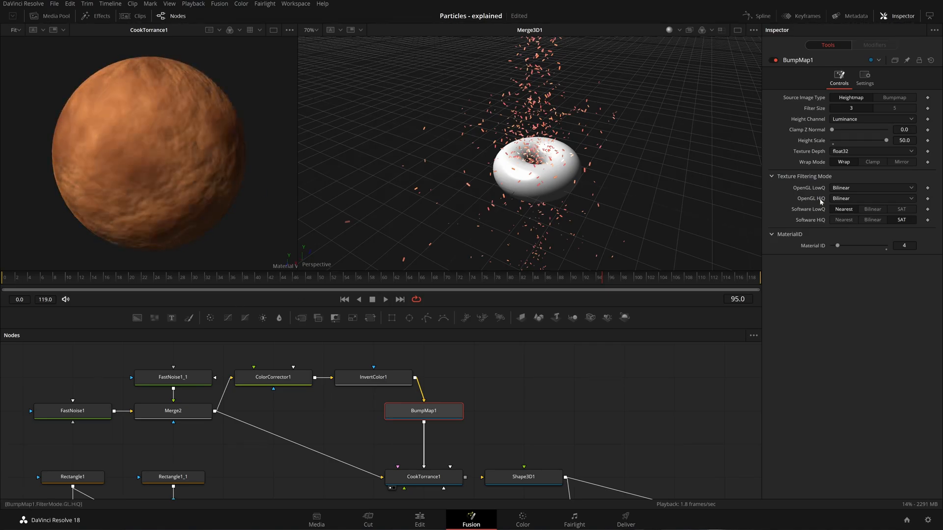
# - Set CookTorrance1's specular roughness to 0.9 and its refractive index to 1.45
pyautogui.click(419, 475)
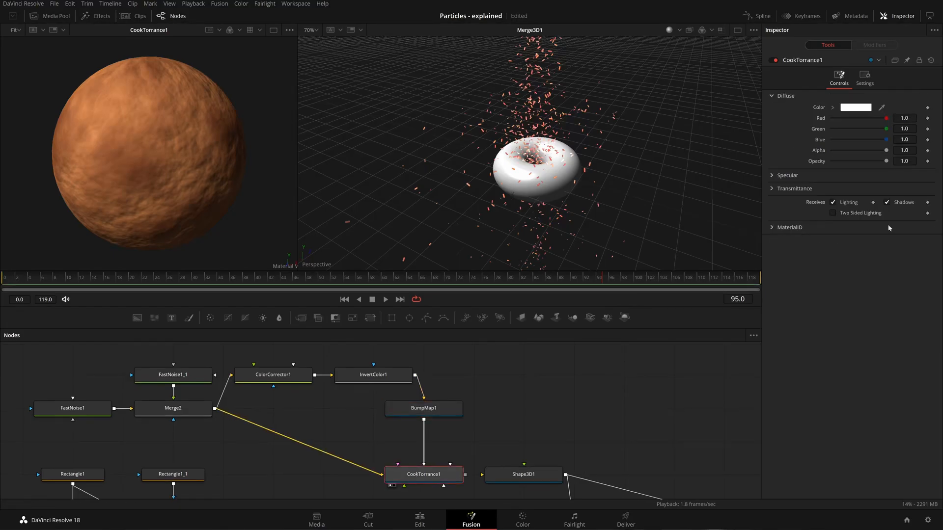
pyautogui.click(770, 176)
pyautogui.moveTo(865, 242); pyautogui.dragTo(886, 241)
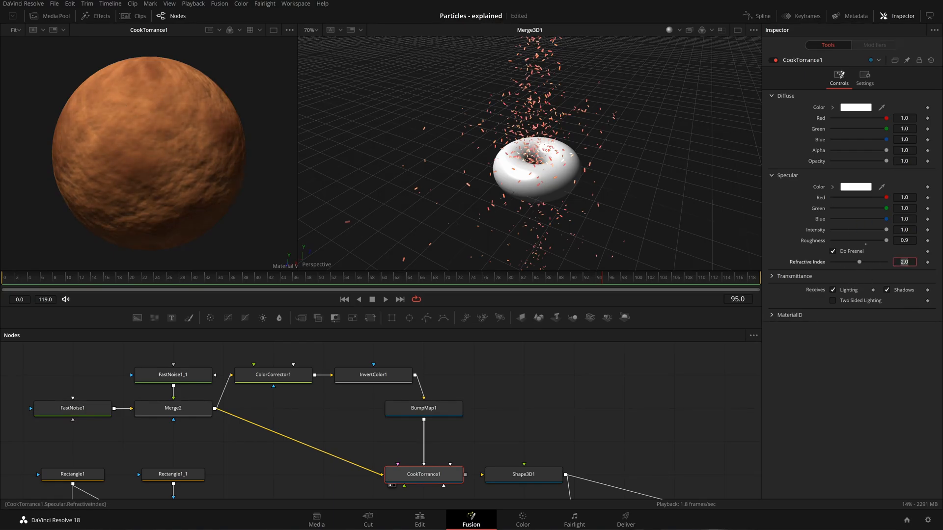
pyautogui.write('5')
pyautogui.press('Tab')
pyautogui.click(865, 79)
pyautogui.click(839, 80)
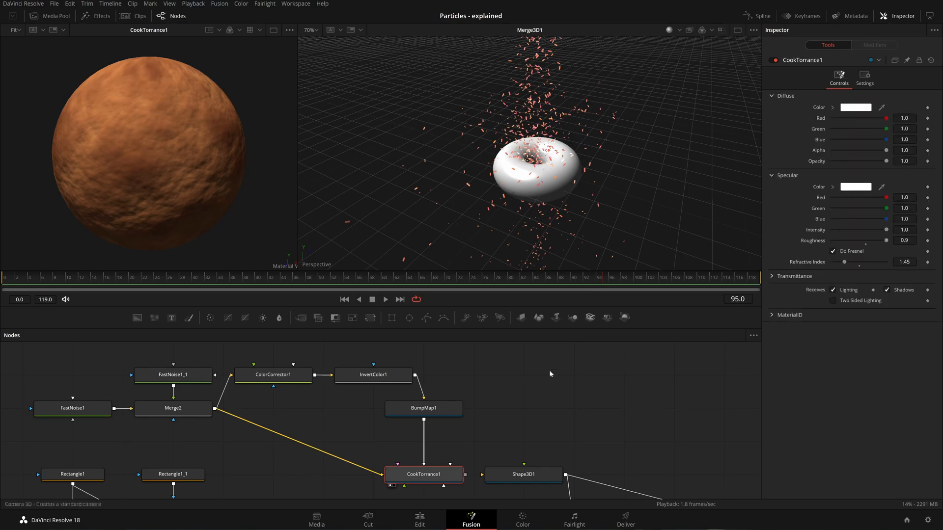
# - Connect the CookTorrance1 output to Shape3D1's material input so the torus uses the brown bumpy material
pyautogui.moveTo(463, 433); pyautogui.dragTo(370, 401)
pyautogui.moveTo(496, 425); pyautogui.dragTo(397, 402)
pyautogui.moveTo(272, 420); pyautogui.dragTo(294, 421)
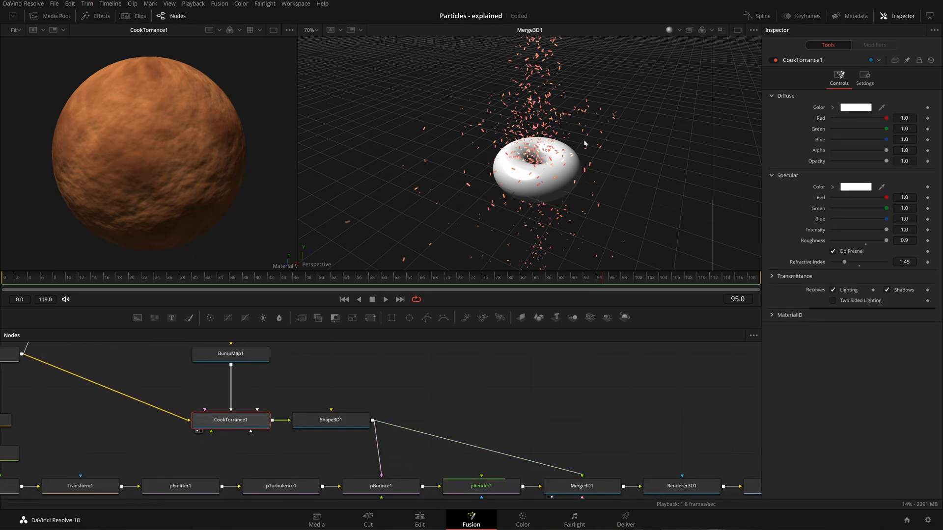
# - Examine the material and its seams on the torus in the Merge3D1 preview, from above and from the side
pyautogui.scroll(3, 564, 173)
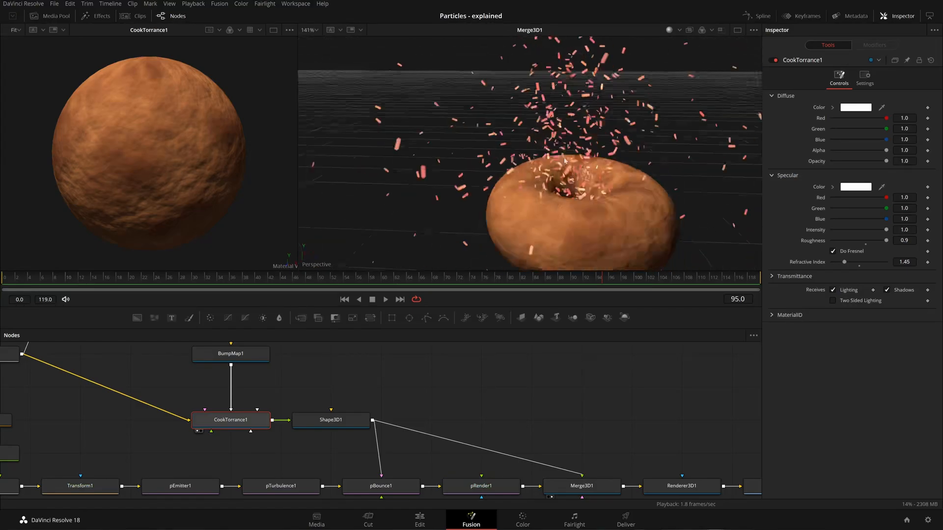
pyautogui.click(597, 212)
pyautogui.moveTo(596, 213); pyautogui.dragTo(593, 184)
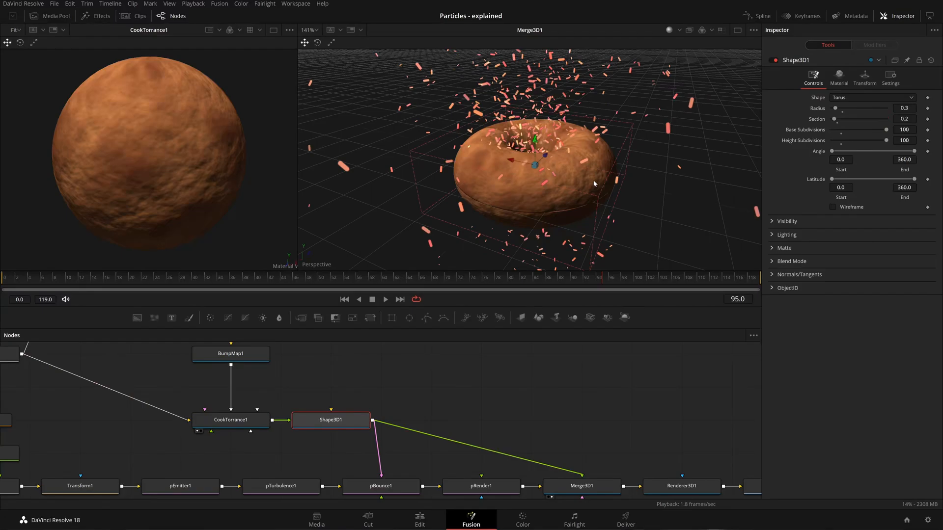
pyautogui.hotkey('ctrl', 'f')
pyautogui.scroll(6, 535, 187)
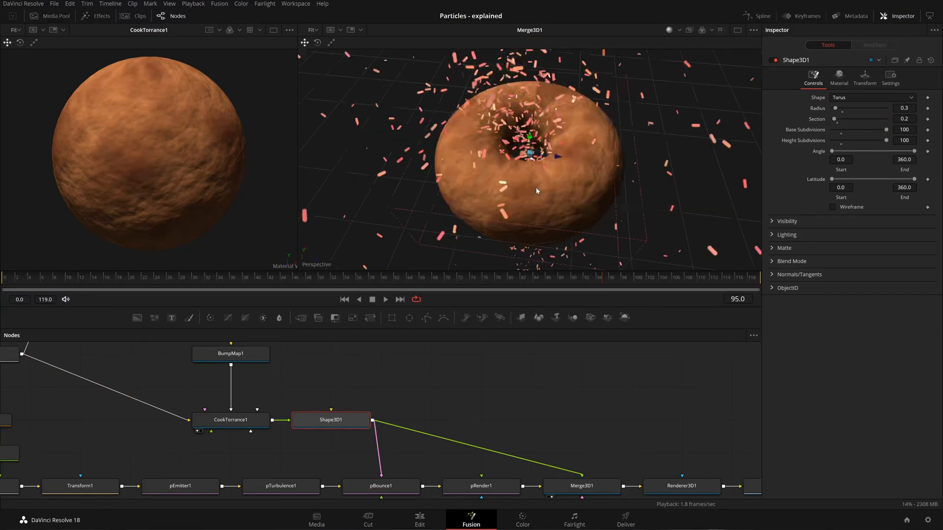
pyautogui.moveTo(554, 201); pyautogui.dragTo(557, 144)
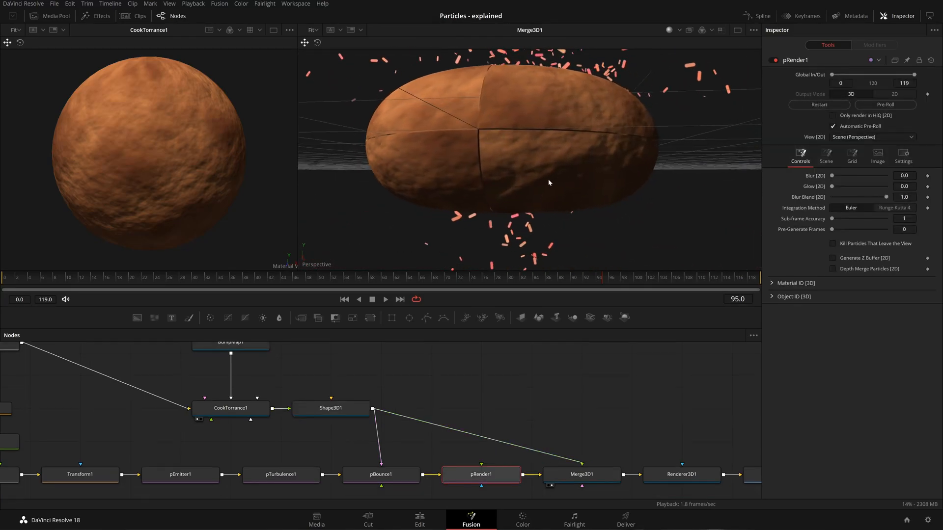
pyautogui.moveTo(548, 178); pyautogui.dragTo(524, 194)
pyautogui.moveTo(524, 136)
pyautogui.mouseDown()
pyautogui.moveTo(511, 172)
pyautogui.moveTo(486, 191)
pyautogui.moveTo(402, 131)
pyautogui.moveTo(510, 131)
pyautogui.mouseUp()
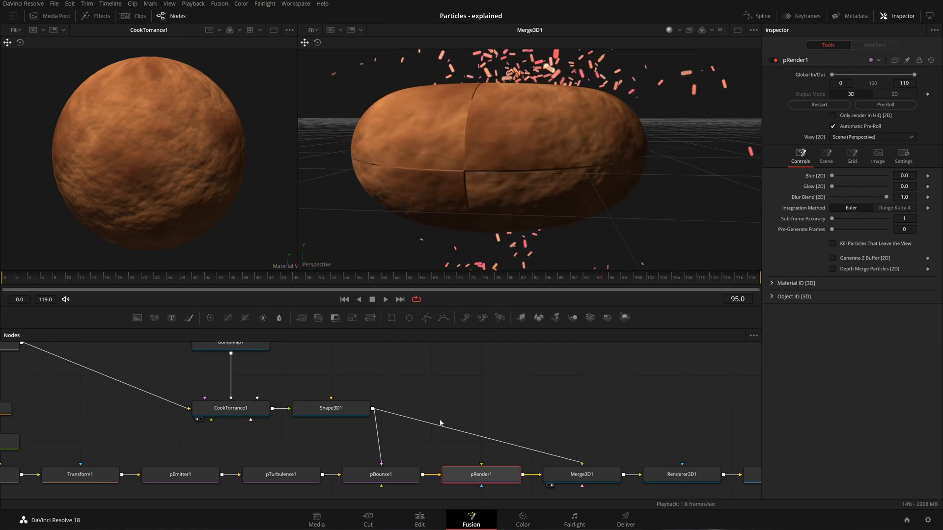
# - Test Shape3D1 with its latitude narrowed to 70 at the start and 192 at the end, and restore the 0 to 360 range
pyautogui.click(331, 408)
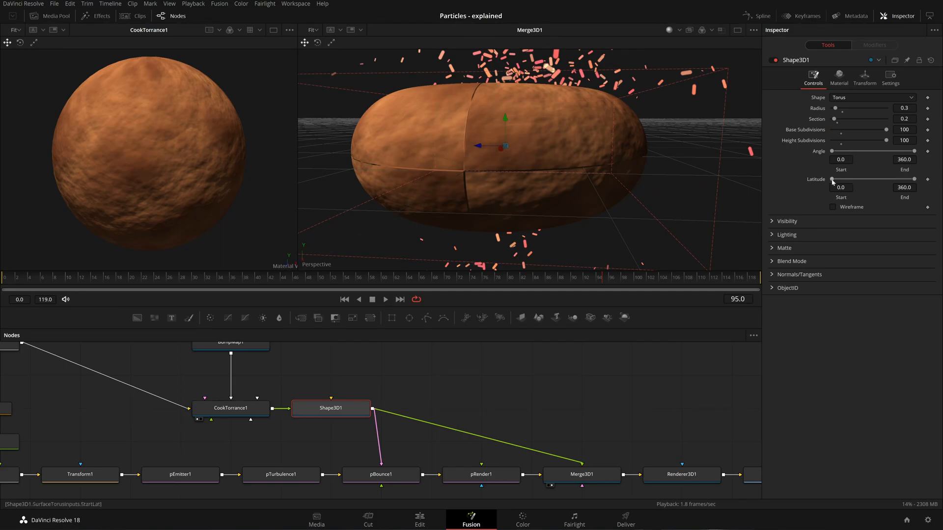
pyautogui.moveTo(913, 179); pyautogui.dragTo(866, 185)
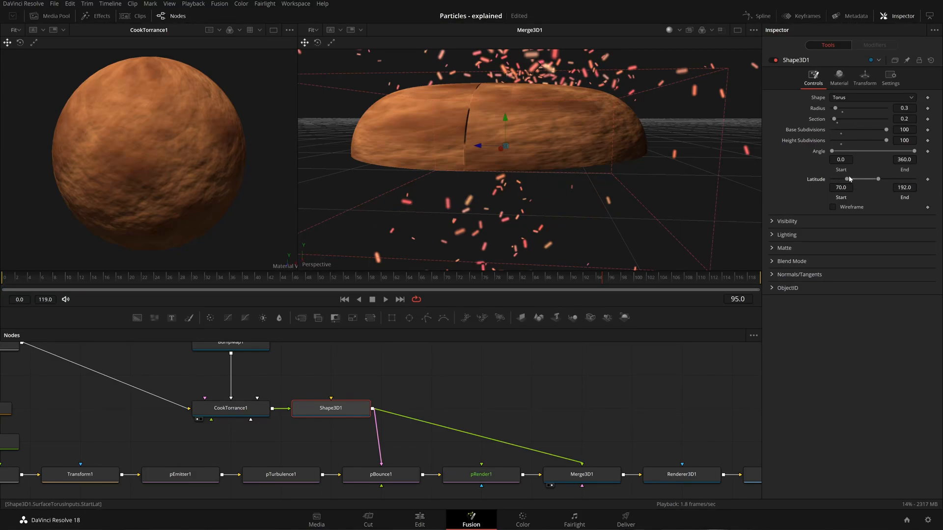
pyautogui.moveTo(878, 179); pyautogui.dragTo(930, 182)
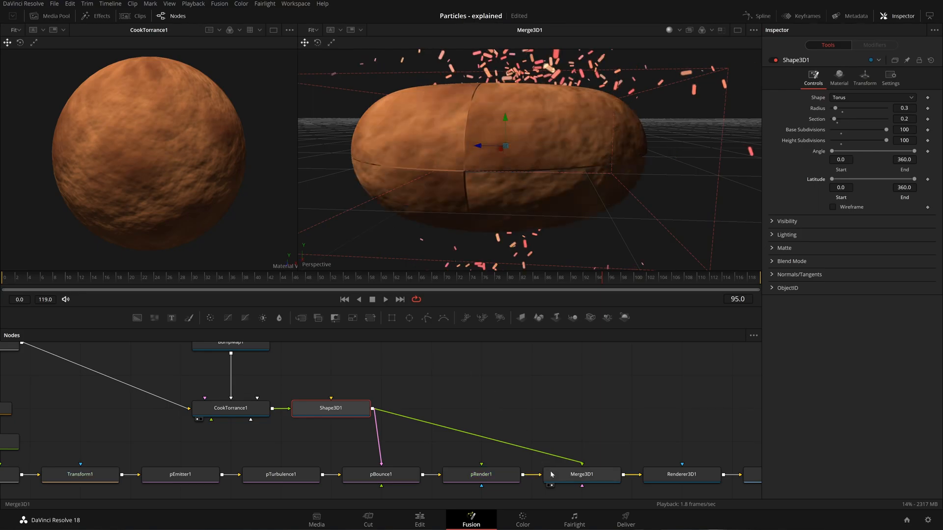
# - Disable the whole particle node row from Background1 to MediaOut1, including Background2
pyautogui.scroll(-5, 600, 423)
pyautogui.moveTo(690, 472); pyautogui.dragTo(246, 432)
pyautogui.hotkey('ctrl', 'p')
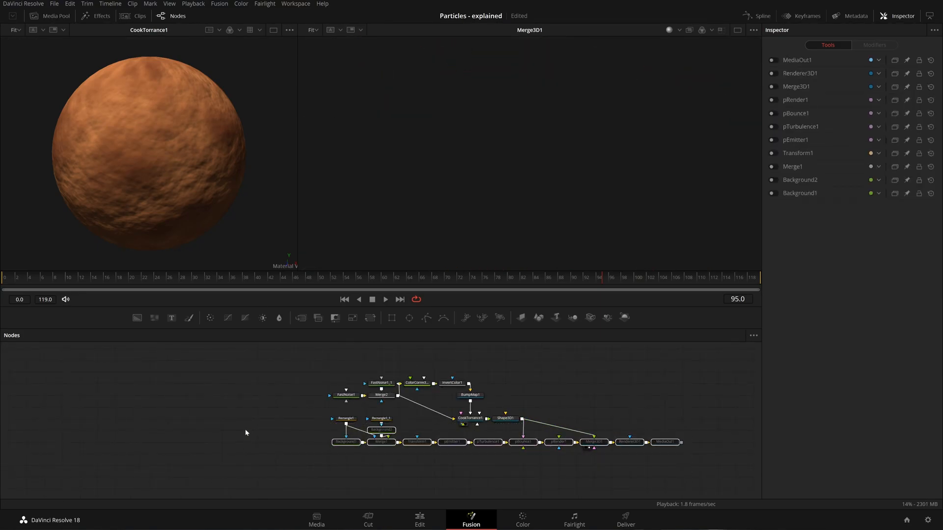
# - Preview Shape3D1 on its own and examine the torus seams against the angle and latitude start and end points
pyautogui.moveTo(519, 421); pyautogui.dragTo(534, 176)
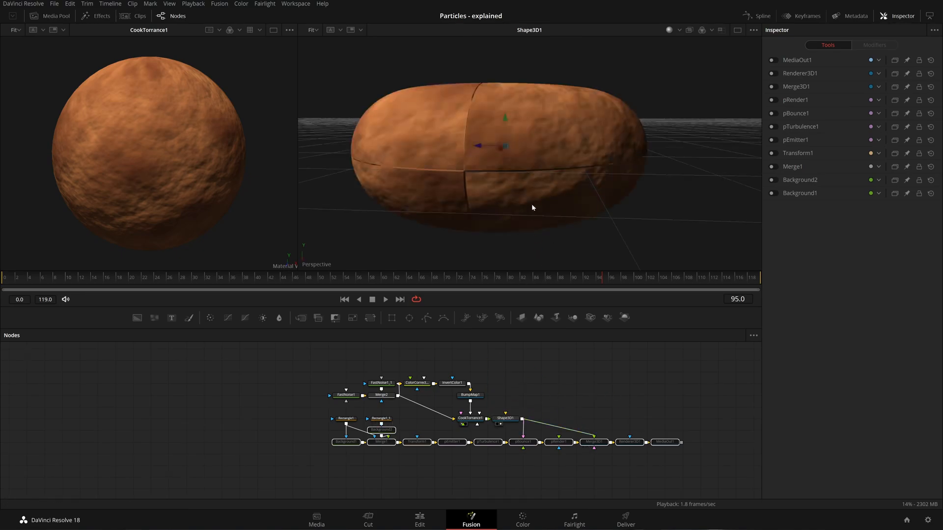
pyautogui.click(506, 418)
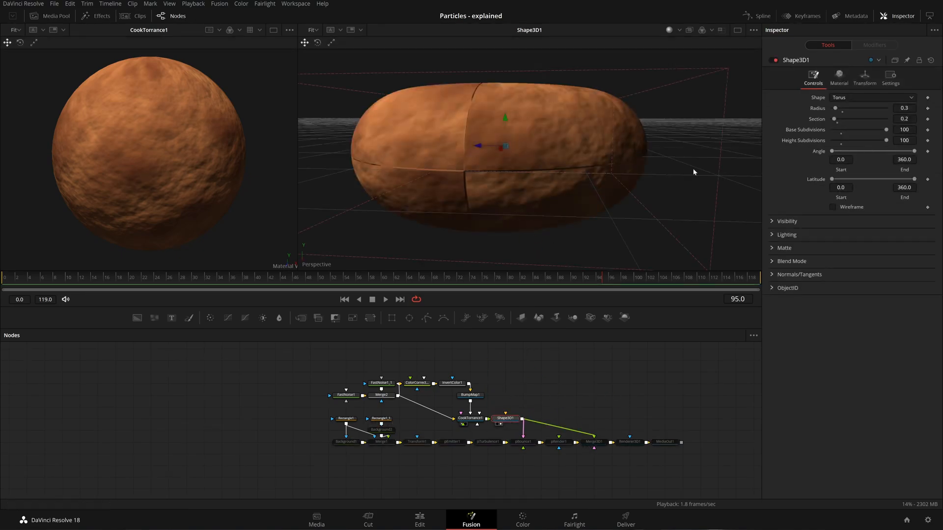
pyautogui.moveTo(831, 151); pyautogui.dragTo(830, 184)
pyautogui.moveTo(611, 133); pyautogui.dragTo(747, 184)
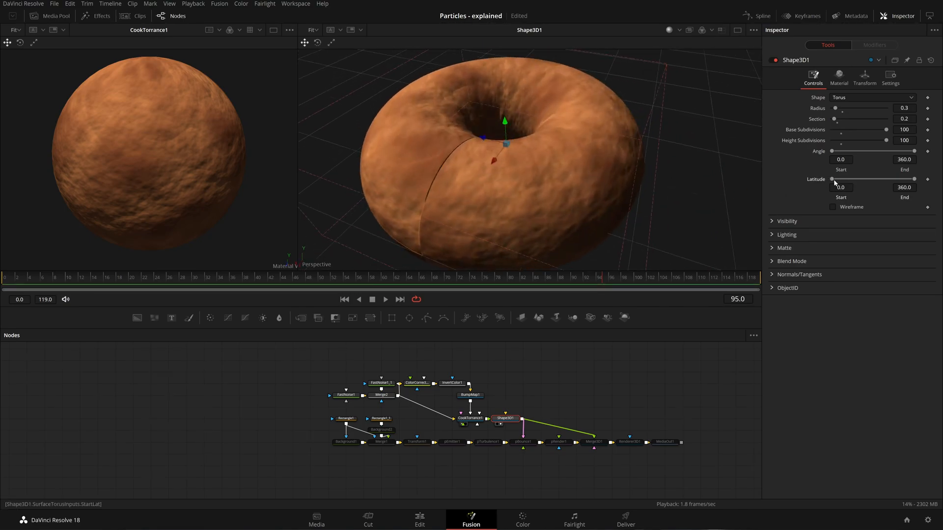
pyautogui.moveTo(834, 180)
pyautogui.mouseDown()
pyautogui.moveTo(856, 178)
pyautogui.moveTo(818, 182)
pyautogui.mouseUp()
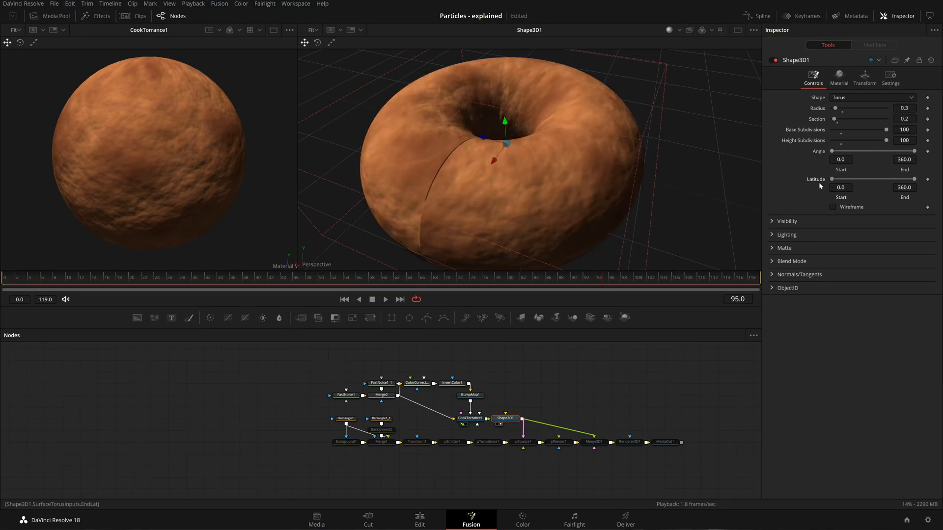
pyautogui.moveTo(914, 182)
pyautogui.mouseDown()
pyautogui.moveTo(785, 185)
pyautogui.moveTo(916, 182)
pyautogui.mouseUp()
pyautogui.moveTo(452, 215); pyautogui.dragTo(550, 265)
# - Test CookTorrance1 with Two Sided Lighting enabled, disable it again, and examine the torus from above
pyautogui.click(474, 418)
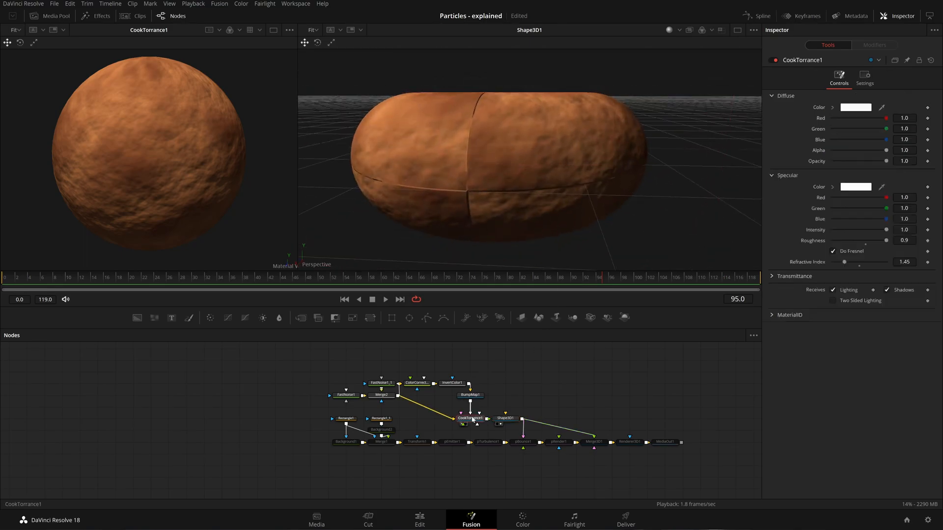
pyautogui.click(867, 301)
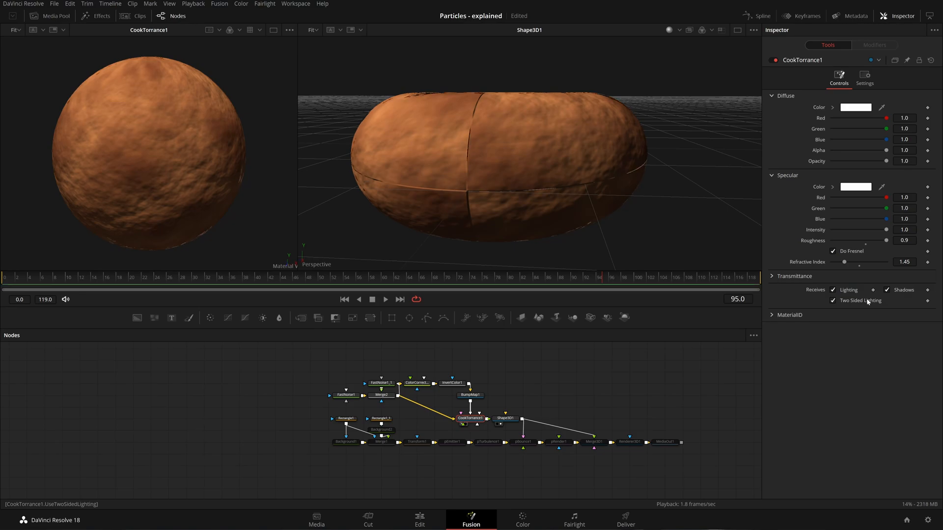
pyautogui.click(867, 300)
pyautogui.moveTo(677, 141); pyautogui.dragTo(413, 123)
pyautogui.moveTo(592, 136); pyautogui.dragTo(546, 181)
# - Enable the particle node row from Background1 to MediaOut1 again
pyautogui.moveTo(701, 462); pyautogui.dragTo(338, 426)
pyautogui.hotkey('ctrl', 'p')
pyautogui.click(662, 404)
# - Add a Camera 3D node connected to Merge3D1
pyautogui.click(588, 444)
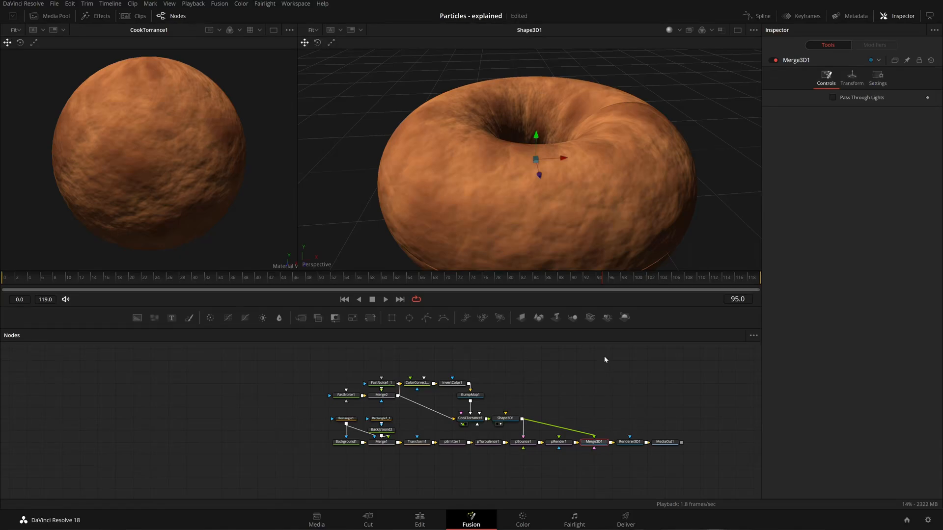
pyautogui.click(607, 316)
pyautogui.moveTo(508, 456)
pyautogui.mouseDown()
pyautogui.moveTo(595, 456)
pyautogui.moveTo(518, 460)
pyautogui.mouseUp()
pyautogui.scroll(5, 617, 460)
pyautogui.scroll(-5, 543, 196)
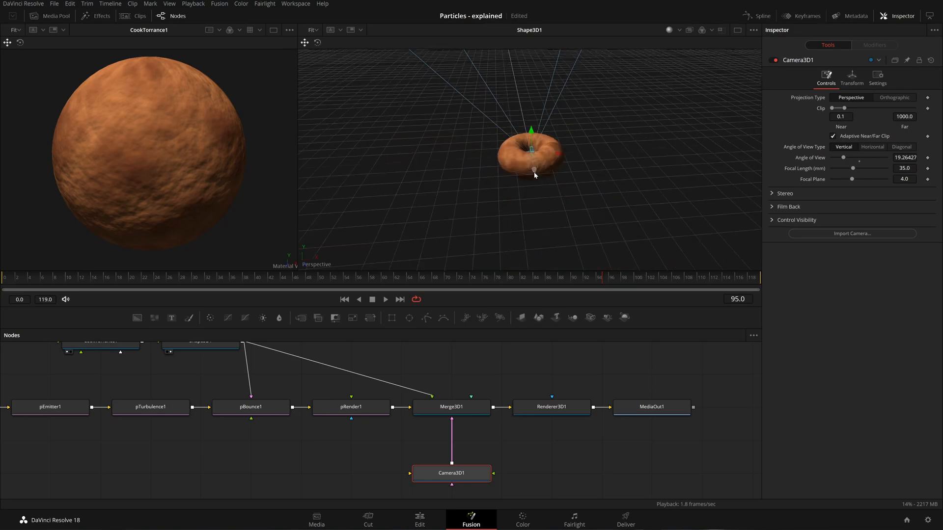
# - Move Camera3D1 back to a Z translation of about 1.08, enable Use Target, and raise its Y translation to 0.55
pyautogui.moveTo(534, 172); pyautogui.dragTo(550, 216)
pyautogui.click(852, 78)
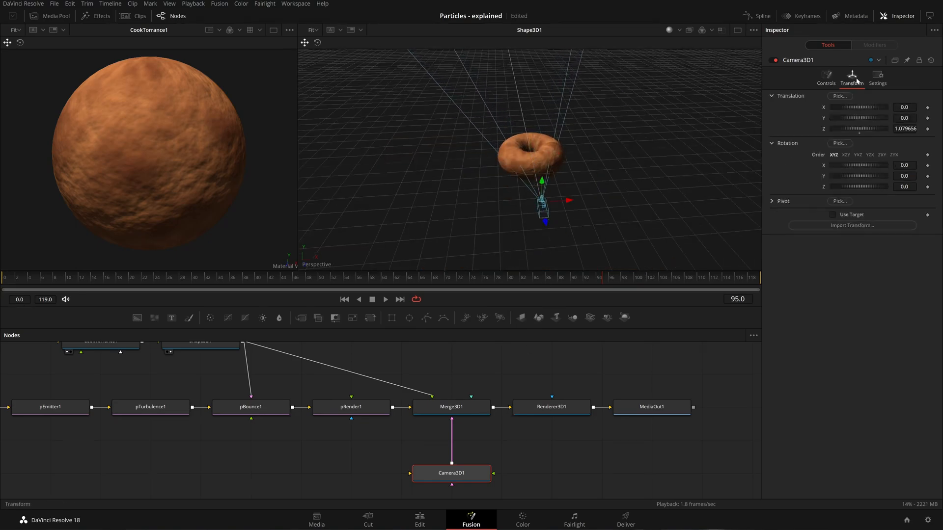
pyautogui.click(832, 215)
pyautogui.moveTo(859, 118); pyautogui.dragTo(926, 118)
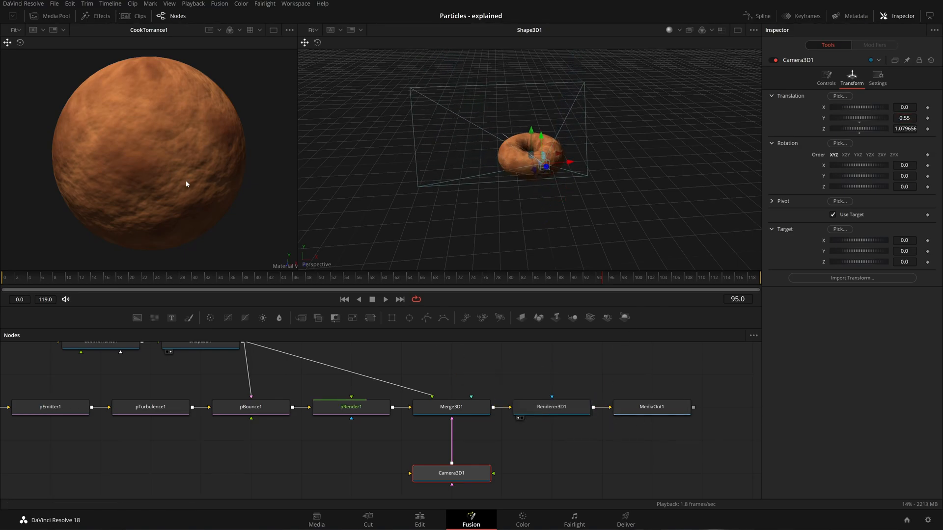
# - Enable lighting and shadows in Renderer3D1 and set its renderer type to OpenGL Renderer
pyautogui.click(460, 411)
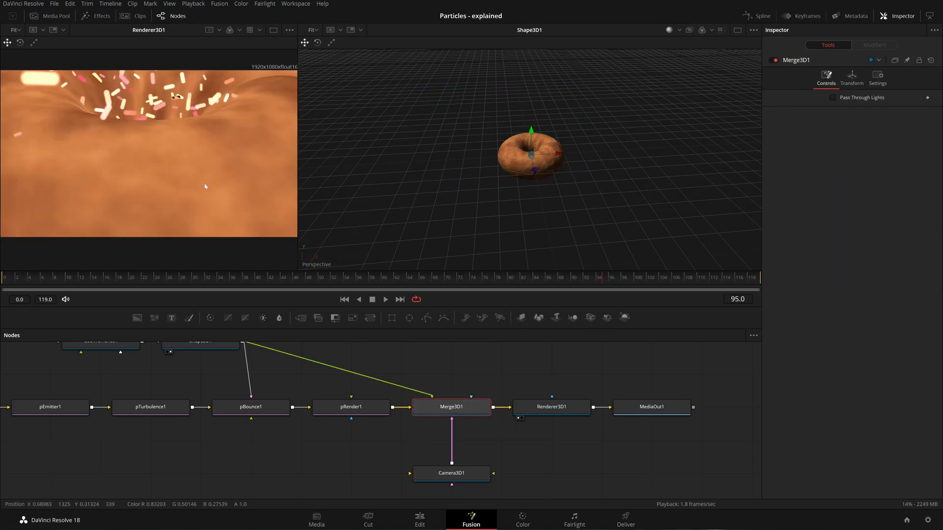
pyautogui.click(561, 412)
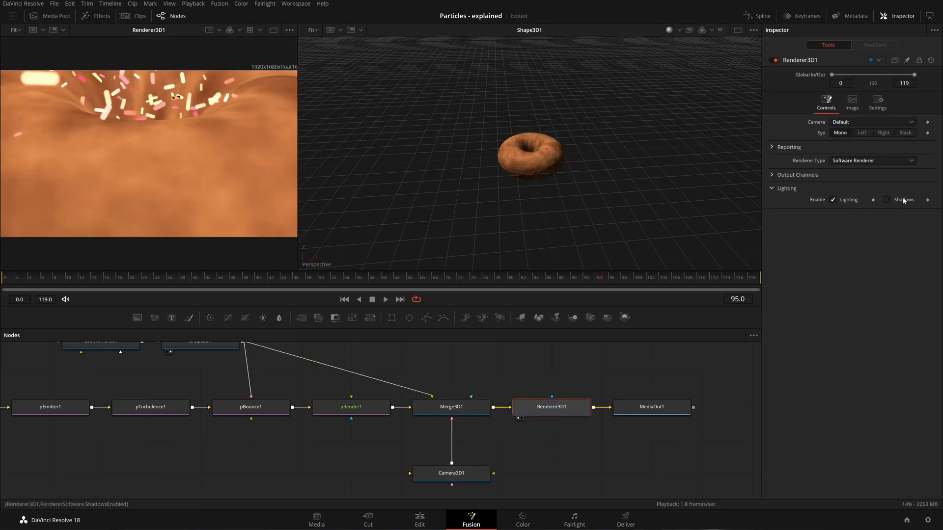
pyautogui.click(872, 161)
pyautogui.click(870, 171)
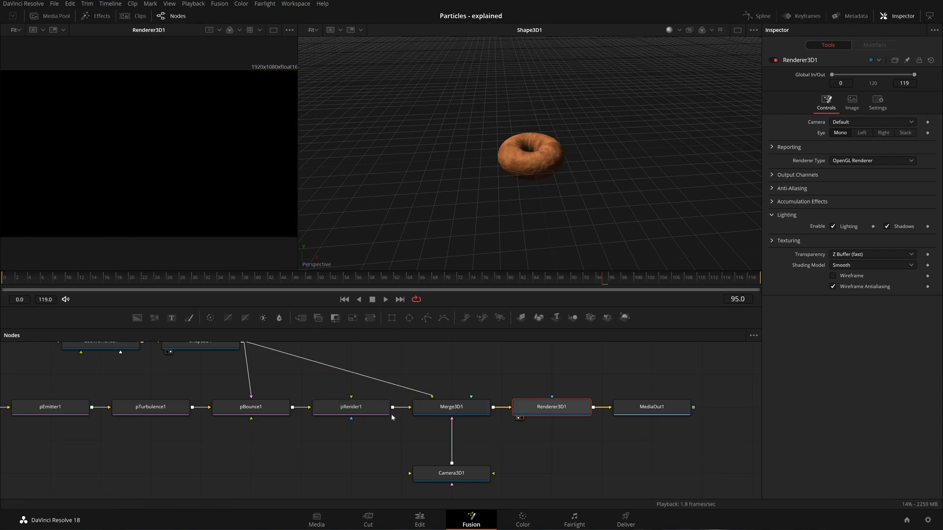
# - Add a Point Light node connected to Merge3D1 and place it above the merge node
pyautogui.click(465, 411)
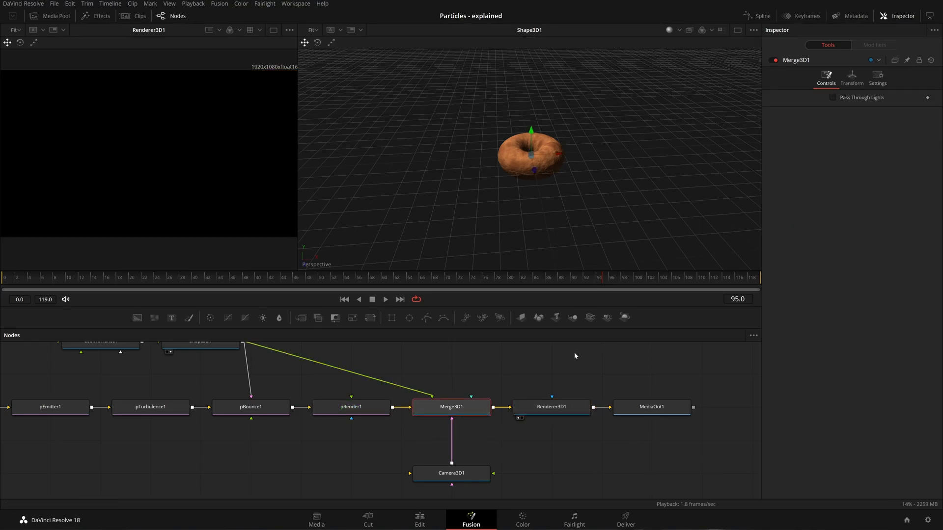
pyautogui.hotkey('shift', 'space')
pyautogui.write('invepoin')
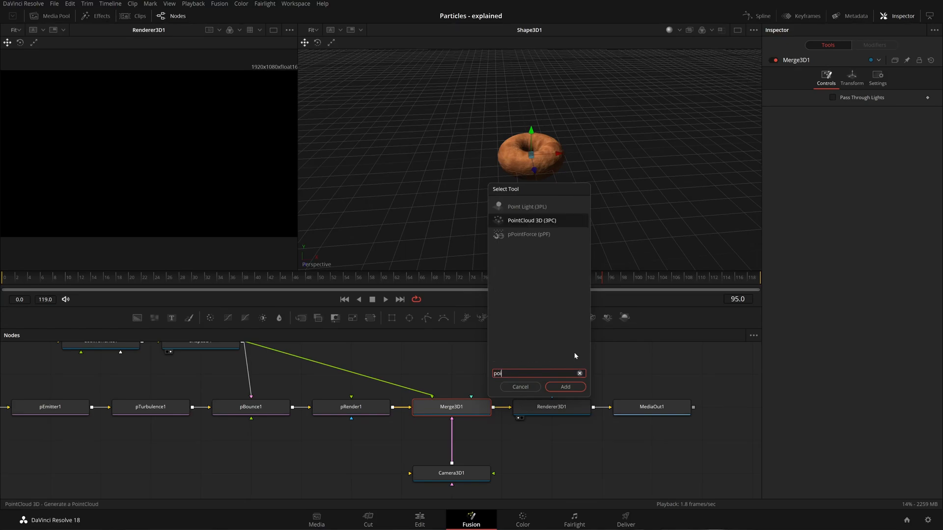
pyautogui.press('Up')
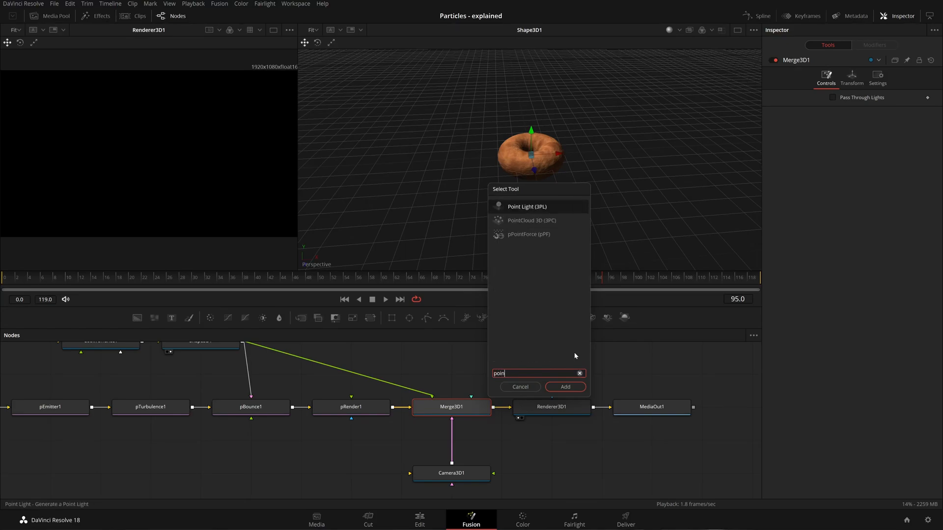
pyautogui.press('Return')
pyautogui.scroll(-1, 505, 438)
pyautogui.moveTo(466, 455); pyautogui.dragTo(448, 366)
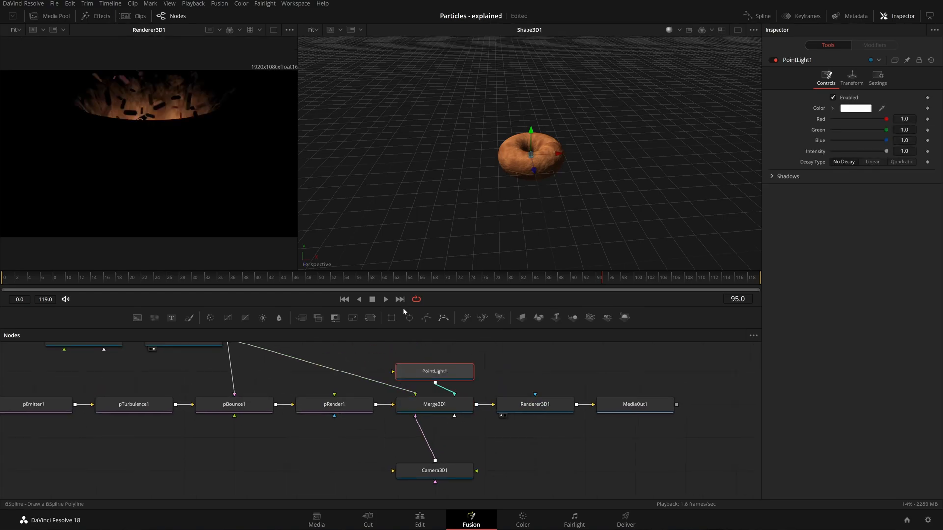
# - Move Camera3D1 away from the torus to a Y translation of about 2.62 and a Z translation of about 4.76
pyautogui.click(455, 470)
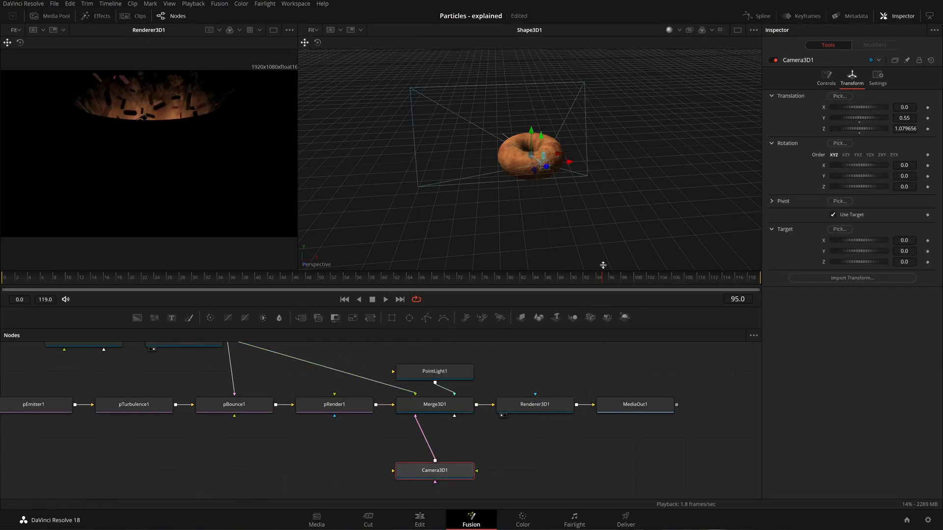
pyautogui.moveTo(537, 162); pyautogui.dragTo(751, 500)
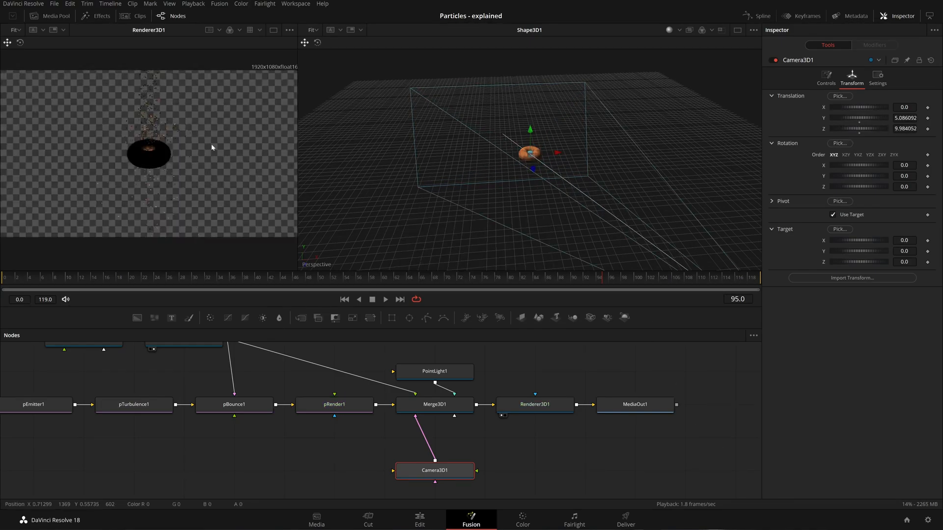
pyautogui.moveTo(529, 210); pyautogui.dragTo(508, 212)
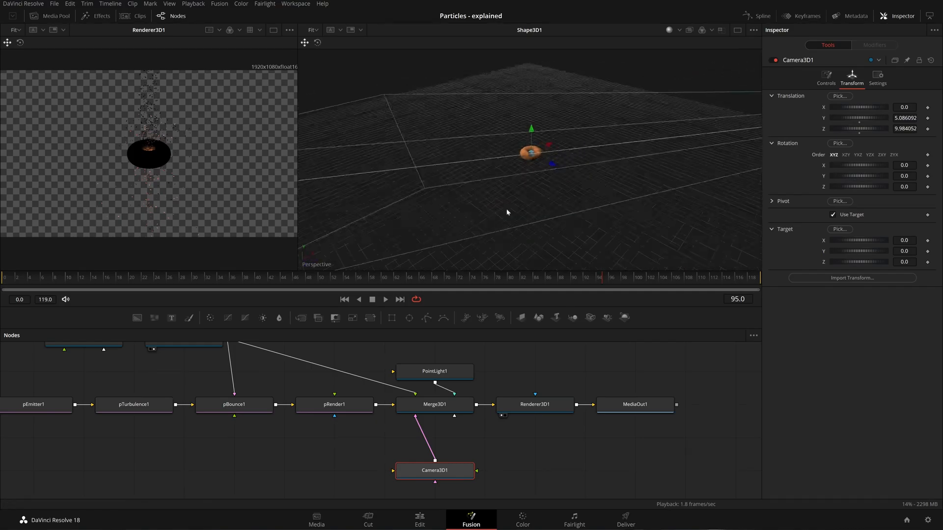
pyautogui.scroll(-3, 605, 167)
pyautogui.moveTo(687, 139); pyautogui.dragTo(581, 166)
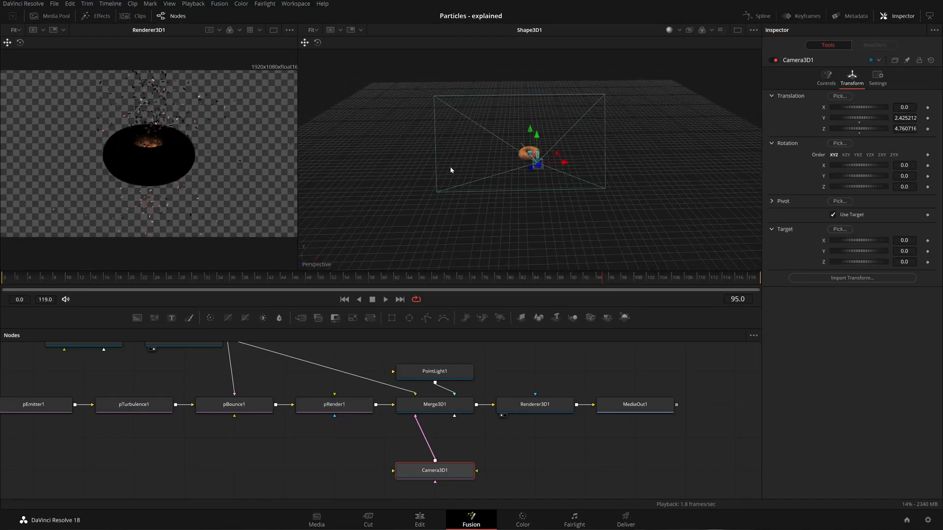
pyautogui.moveTo(910, 116)
pyautogui.mouseDown()
pyautogui.moveTo(897, 116)
pyautogui.moveTo(916, 115)
pyautogui.mouseUp()
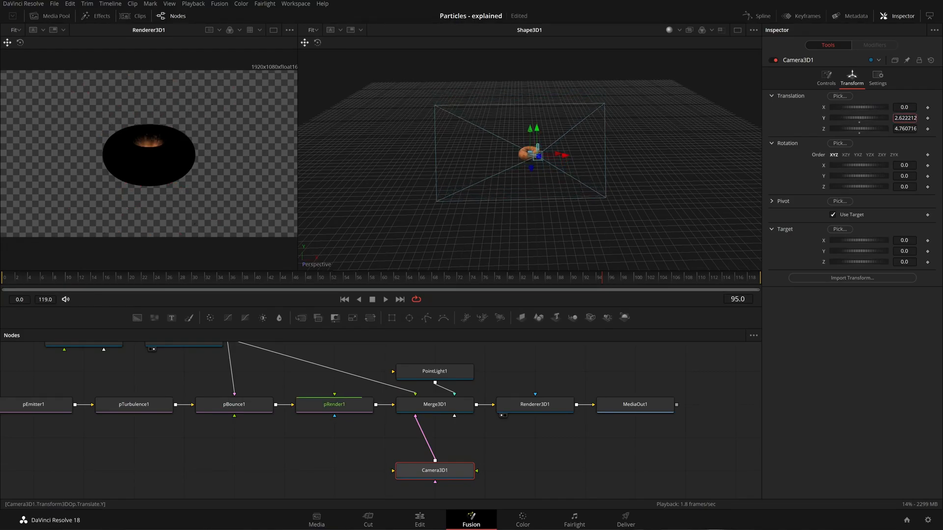
# - Switch Camera3D1 to Orthographic projection and set its scale to 1.255
pyautogui.click(826, 78)
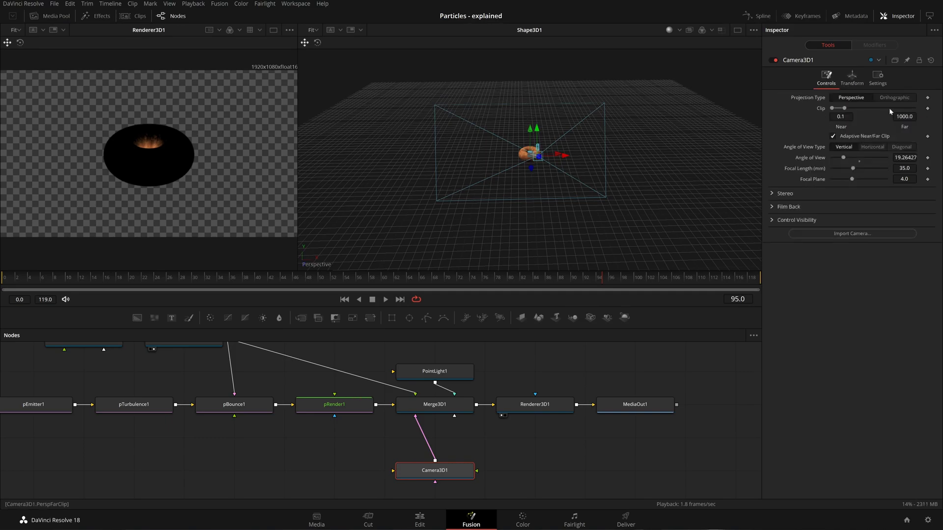
pyautogui.click(905, 100)
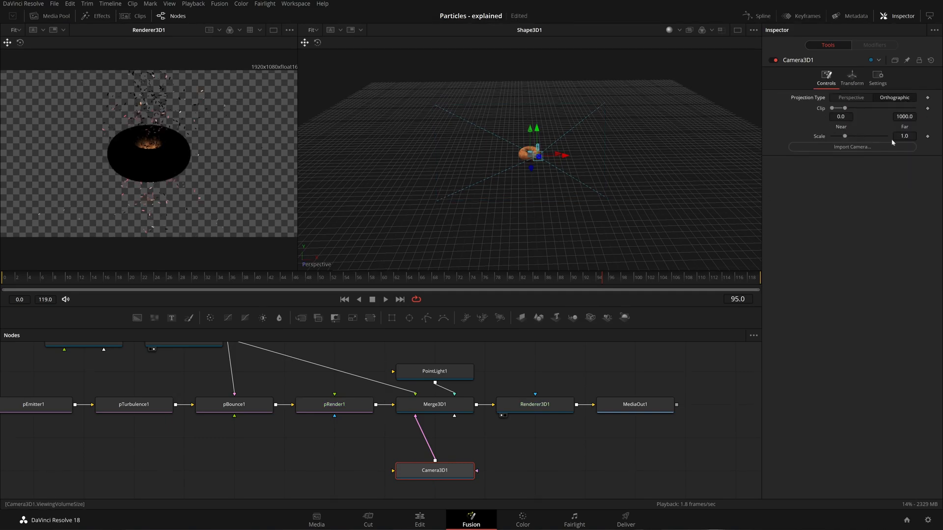
pyautogui.moveTo(903, 136); pyautogui.dragTo(905, 136)
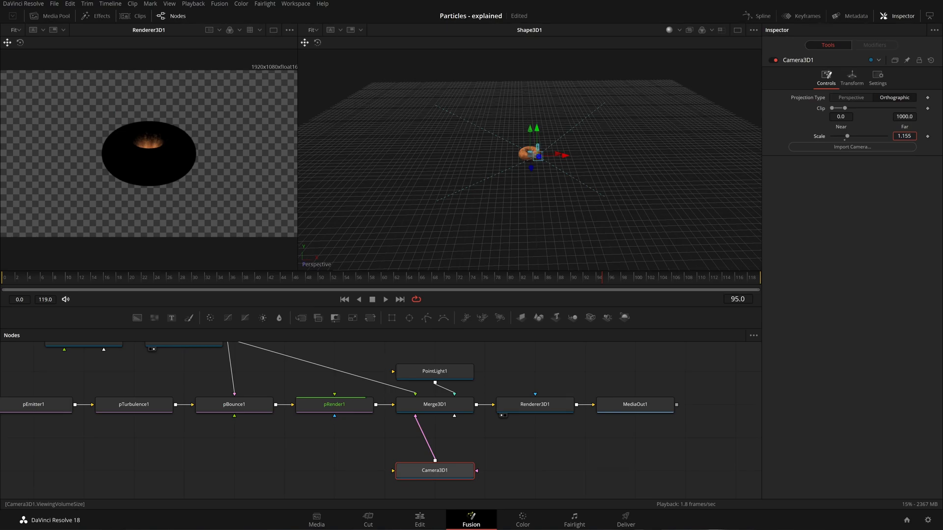
pyautogui.moveTo(904, 136); pyautogui.dragTo(905, 136)
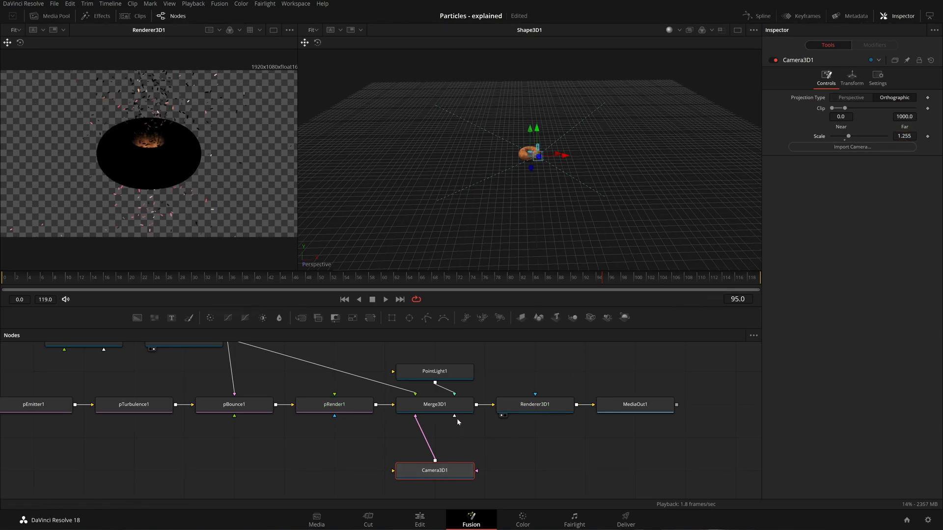
# - Move PointLight1 down below the torus and set its decay type to Quadratic
pyautogui.click(435, 372)
pyautogui.moveTo(553, 245); pyautogui.dragTo(570, 182)
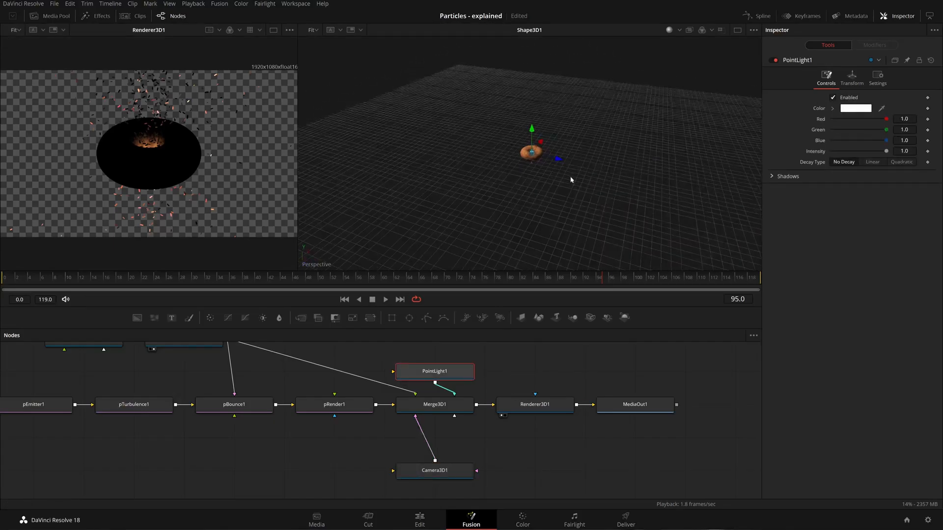
pyautogui.scroll(3, 566, 172)
pyautogui.moveTo(534, 131); pyautogui.dragTo(534, 155)
pyautogui.click(901, 163)
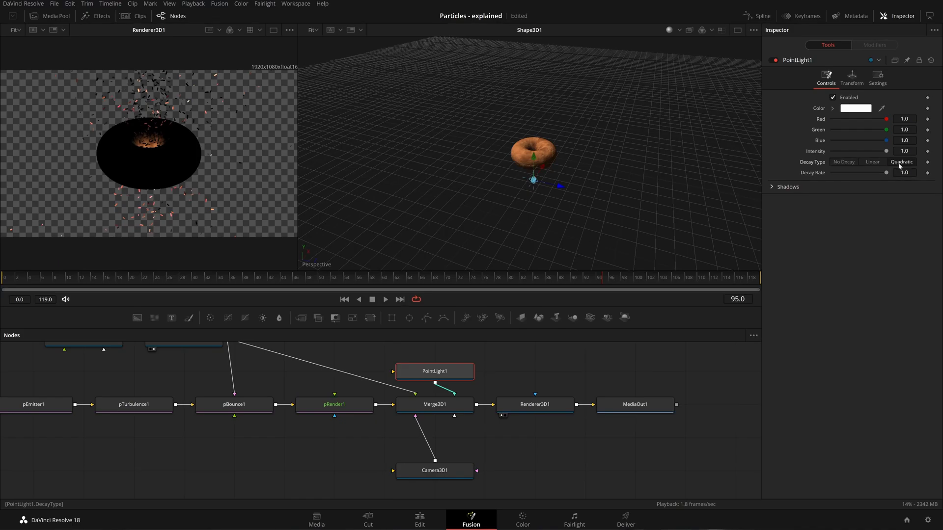
# - Give PointLight1's shadows Constant softness of 0.078, enable Non-Transmissive Materials and Linear Depth, and lower the light slightly further
pyautogui.click(766, 188)
pyautogui.click(856, 347)
pyautogui.click(862, 371)
pyautogui.moveTo(857, 360); pyautogui.dragTo(866, 361)
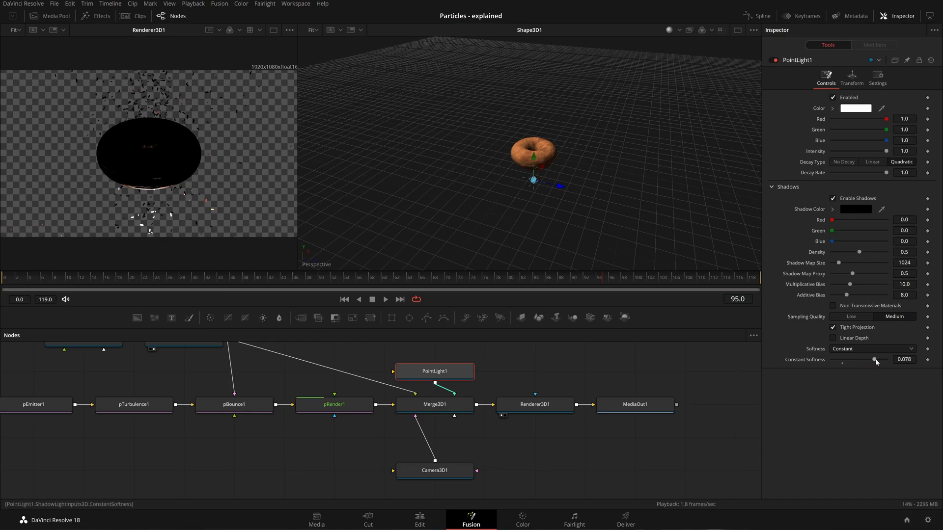
pyautogui.click(846, 306)
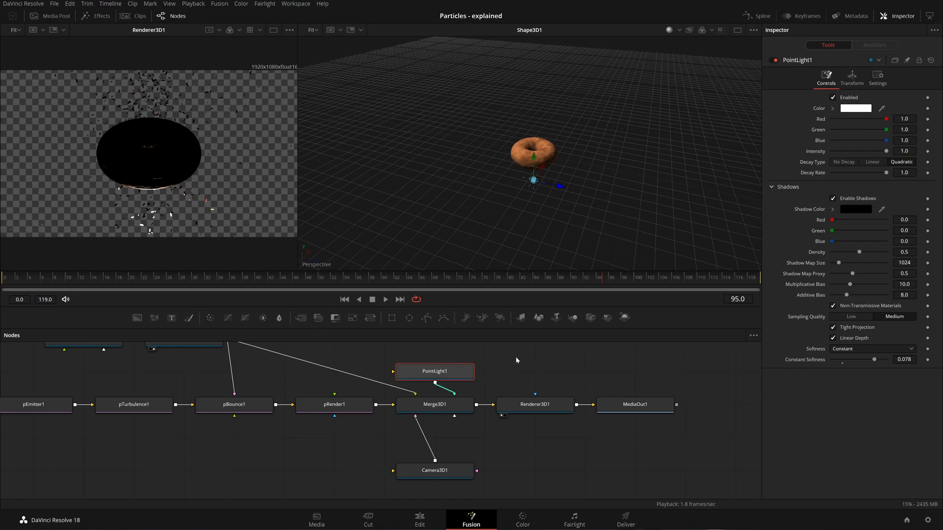
pyautogui.moveTo(533, 163); pyautogui.dragTo(534, 172)
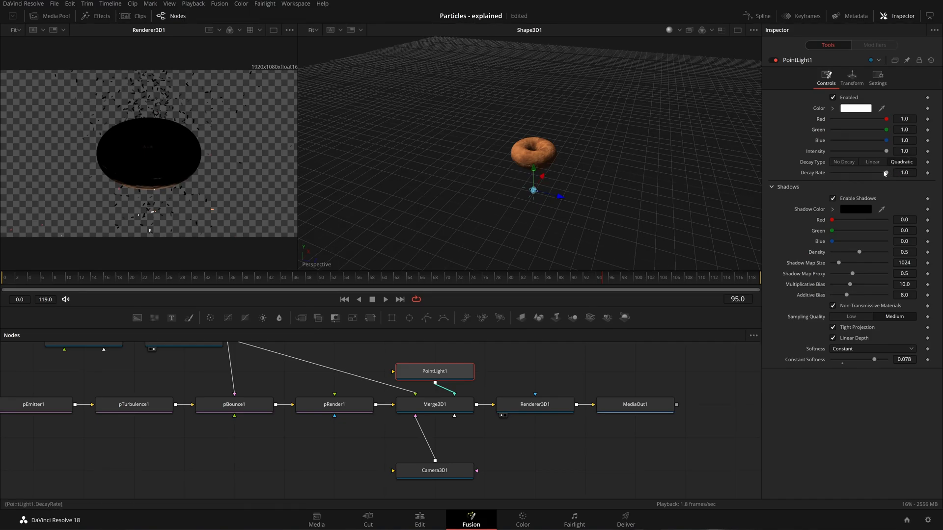
# - Duplicate PointLight1, connect the copy to Merge3D1, and spread the two light nodes apart above the merge node
pyautogui.moveTo(492, 373); pyautogui.dragTo(465, 381)
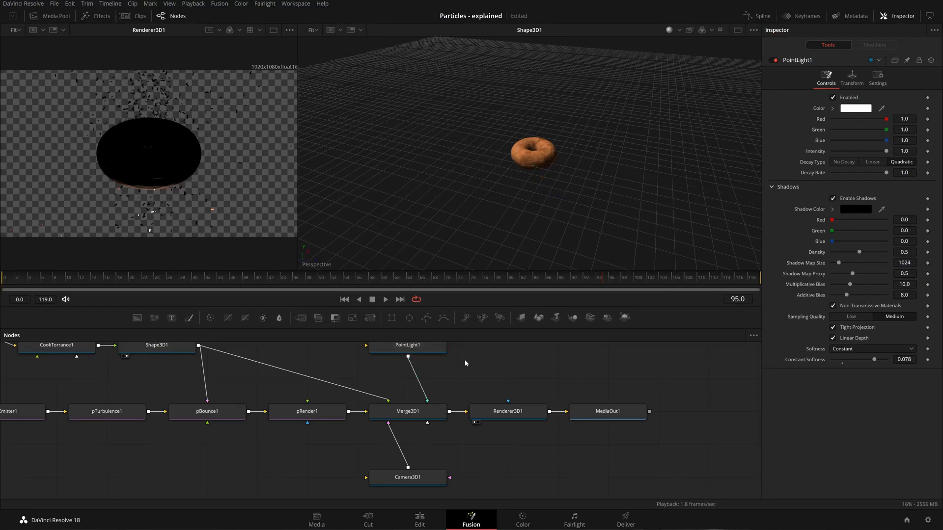
pyautogui.hotkey('ctrl', 'v')
pyautogui.moveTo(500, 362); pyautogui.dragTo(422, 428)
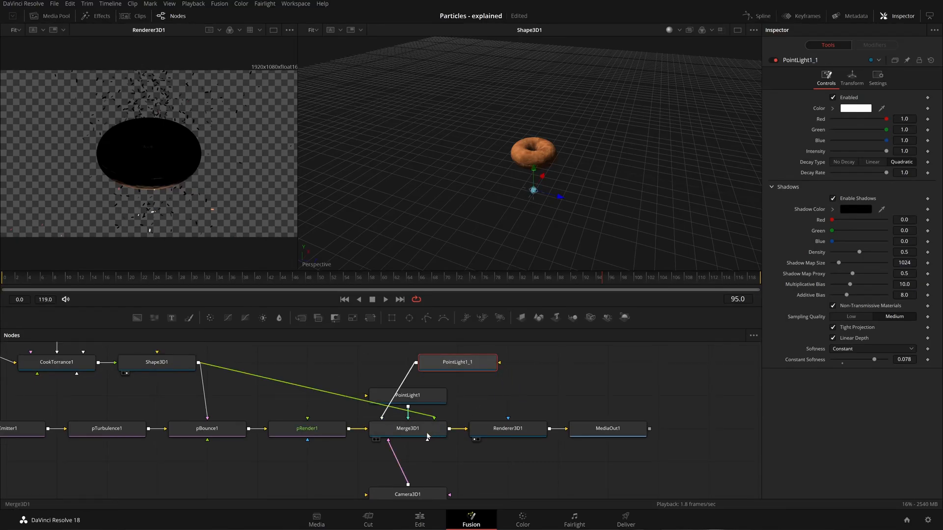
pyautogui.moveTo(474, 358); pyautogui.dragTo(405, 365)
pyautogui.moveTo(425, 406); pyautogui.dragTo(475, 407)
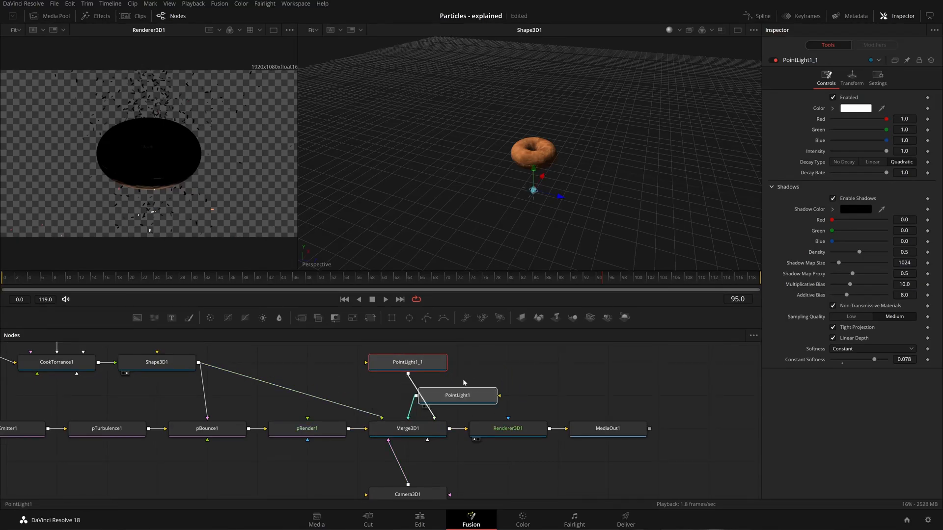
pyautogui.moveTo(445, 366); pyautogui.dragTo(396, 366)
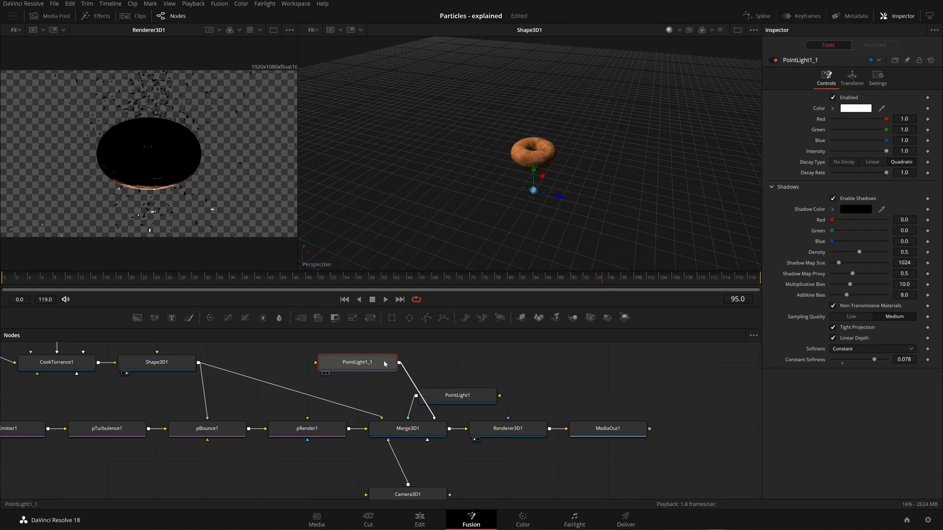
# - Show Merge3D1 in the 3D viewer and move PointLight1_1 out to one side of the torus
pyautogui.moveTo(534, 173); pyautogui.dragTo(534, 130)
pyautogui.hotkey('ctrl', 'z')
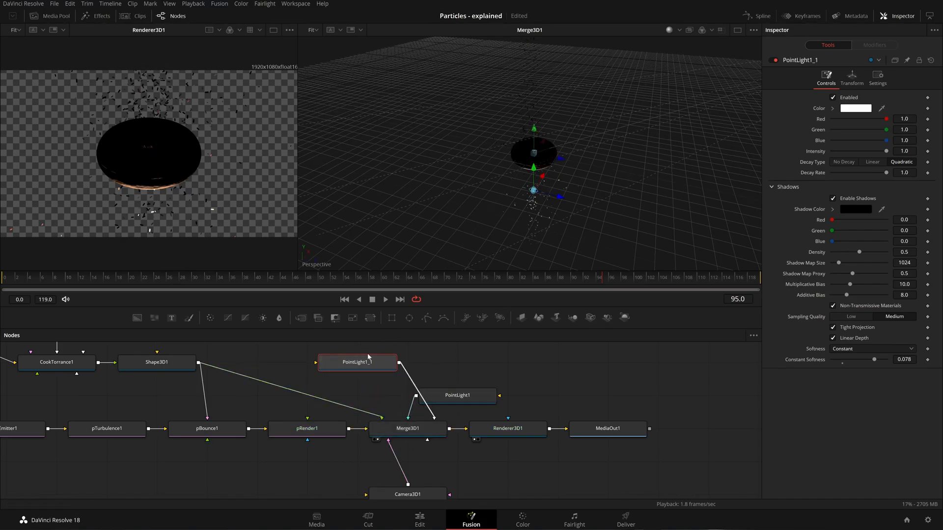
pyautogui.moveTo(536, 170); pyautogui.dragTo(612, 127)
pyautogui.moveTo(654, 172); pyautogui.dragTo(632, 190)
pyautogui.moveTo(557, 208); pyautogui.dragTo(490, 130)
pyautogui.moveTo(469, 158); pyautogui.dragTo(493, 157)
pyautogui.moveTo(447, 197); pyautogui.dragTo(543, 232)
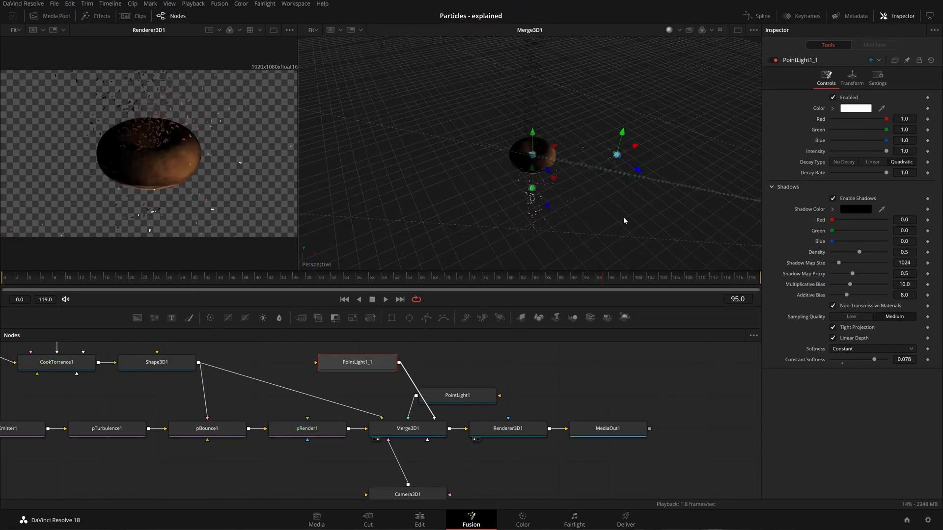
# - Raise PointLight1_1 above the torus and shift it further out to the side
pyautogui.moveTo(632, 190)
pyautogui.mouseDown()
pyautogui.moveTo(663, 194)
pyautogui.moveTo(640, 194)
pyautogui.moveTo(643, 157)
pyautogui.moveTo(616, 167)
pyautogui.moveTo(630, 180)
pyautogui.mouseUp()
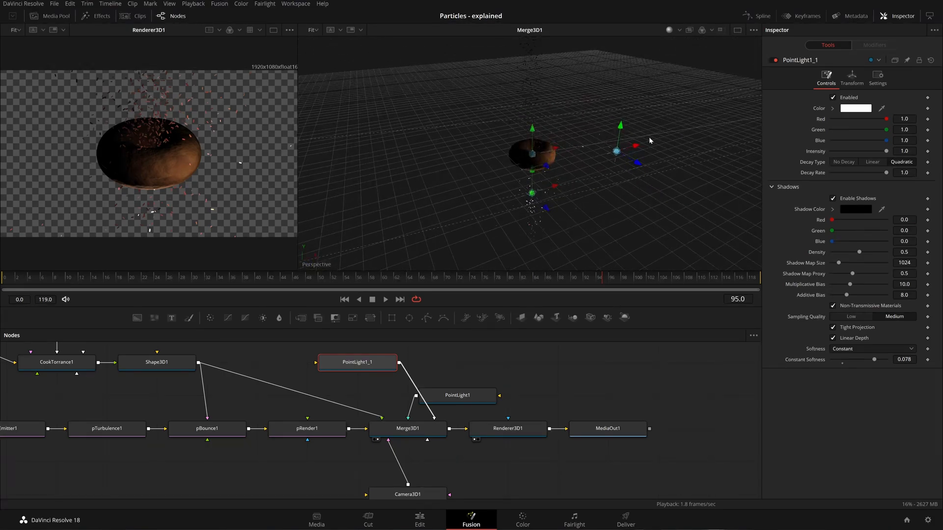
pyautogui.moveTo(619, 197); pyautogui.dragTo(576, 163)
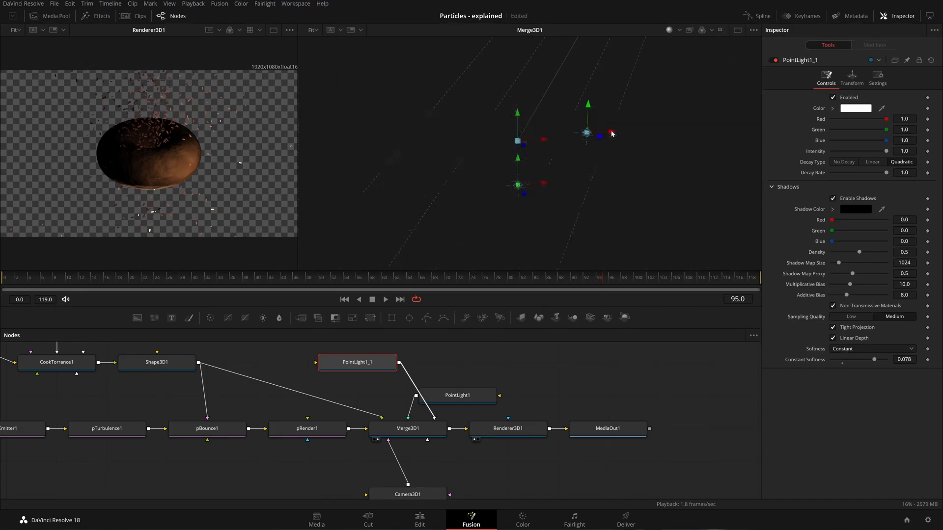
pyautogui.moveTo(595, 104); pyautogui.dragTo(590, 79)
pyautogui.moveTo(584, 160)
pyautogui.mouseDown()
pyautogui.moveTo(612, 196)
pyautogui.moveTo(596, 160)
pyautogui.mouseUp()
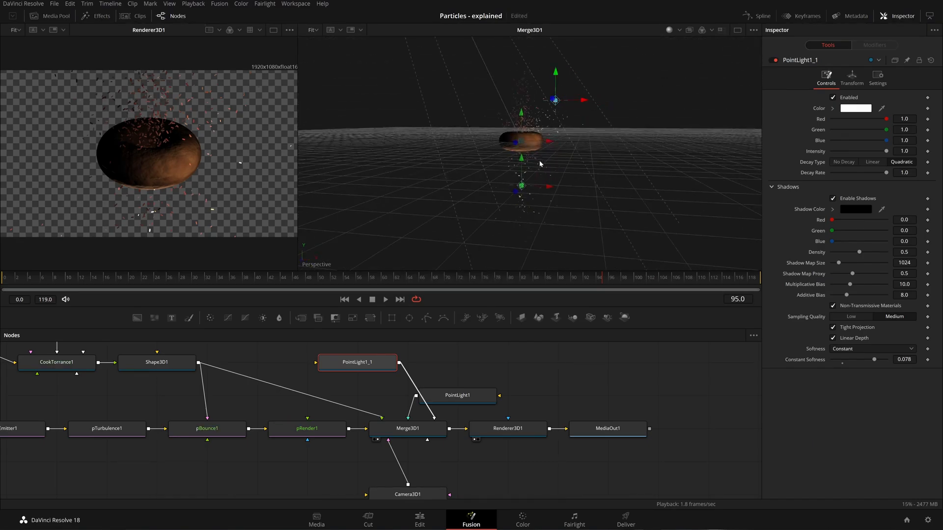
pyautogui.moveTo(539, 163); pyautogui.dragTo(640, 206)
pyautogui.moveTo(616, 111); pyautogui.dragTo(613, 196)
pyautogui.scroll(-3, 614, 196)
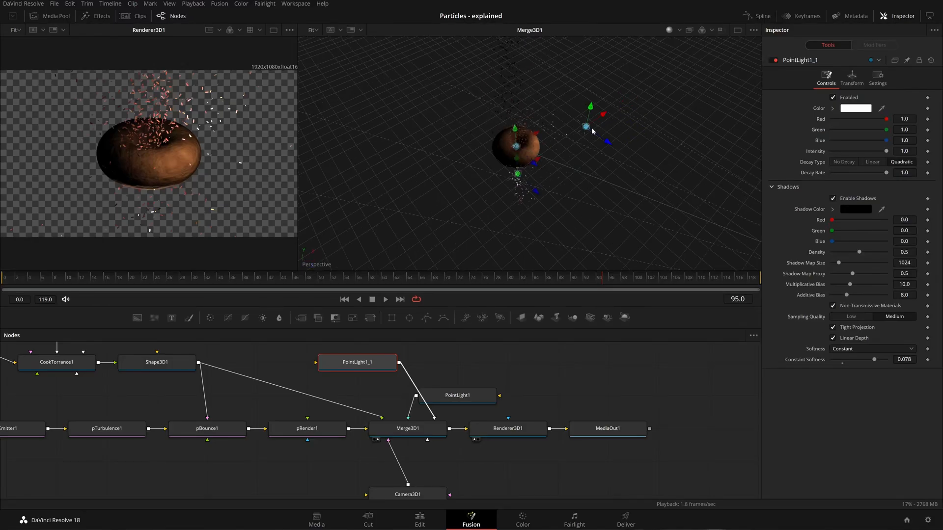
pyautogui.moveTo(604, 140); pyautogui.dragTo(618, 149)
pyautogui.moveTo(603, 183); pyautogui.dragTo(573, 128)
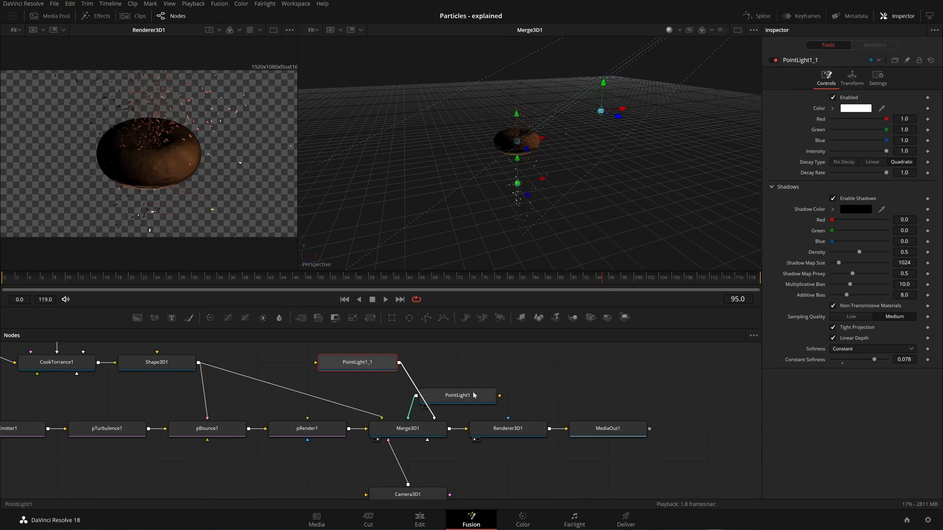
# - Duplicate PointLight1_1 and connect the copy to Merge3D1
pyautogui.click(489, 395)
pyautogui.click(393, 367)
pyautogui.hotkey('ctrl', 'c')
pyautogui.click(498, 366)
pyautogui.hotkey('ctrl', 'v')
pyautogui.moveTo(499, 362); pyautogui.dragTo(407, 427)
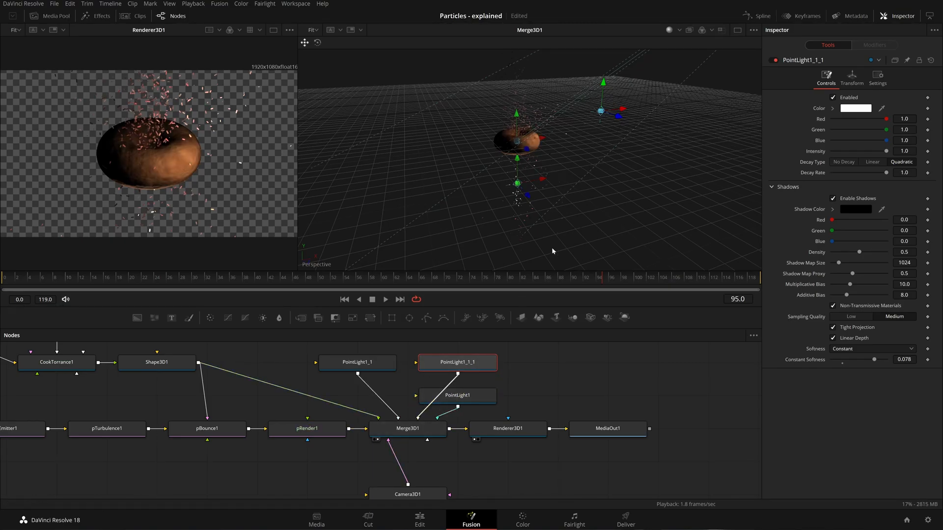
# - Move PointLight1_1_1 to the opposite side of the torus from PointLight1_1, keeping it above the torus
pyautogui.moveTo(517, 246); pyautogui.dragTo(533, 235)
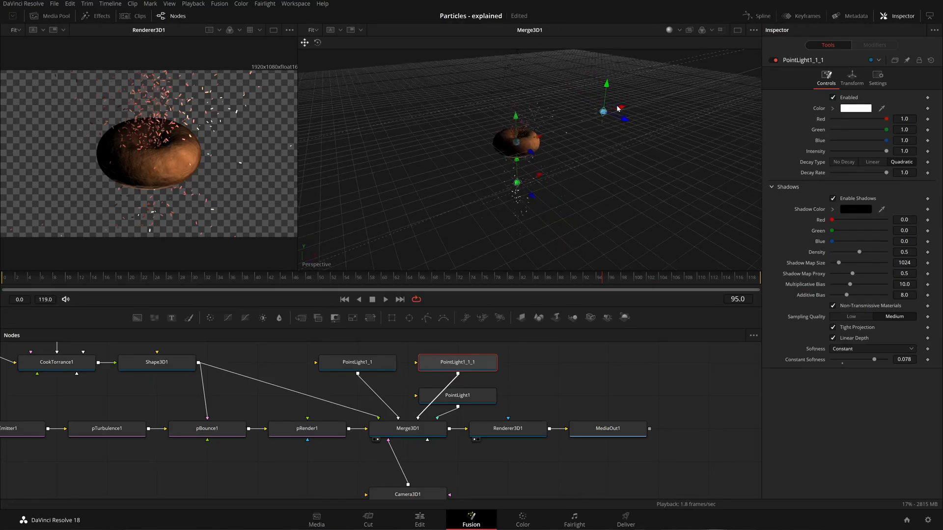
pyautogui.moveTo(619, 107); pyautogui.dragTo(499, 142)
pyautogui.moveTo(516, 184); pyautogui.dragTo(641, 160)
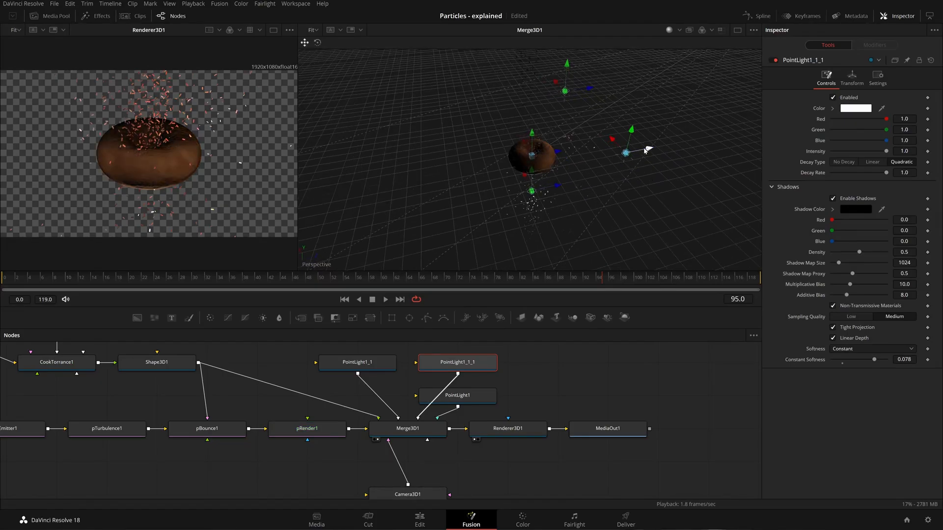
pyautogui.moveTo(648, 148); pyautogui.dragTo(559, 181)
pyautogui.moveTo(630, 208); pyautogui.dragTo(491, 168)
pyautogui.hotkey('ctrl', 's')
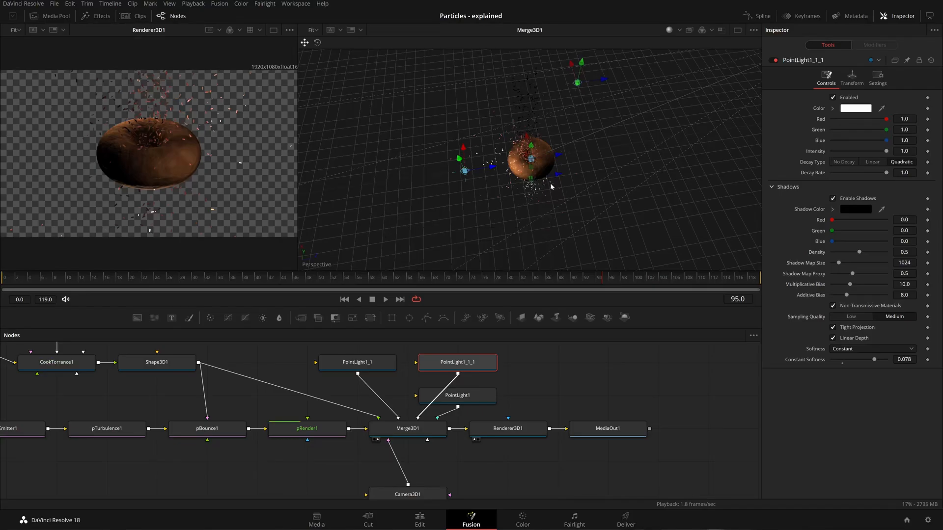
pyautogui.moveTo(612, 187); pyautogui.dragTo(462, 121)
pyautogui.moveTo(531, 189); pyautogui.dragTo(471, 166)
pyautogui.moveTo(581, 169); pyautogui.dragTo(534, 220)
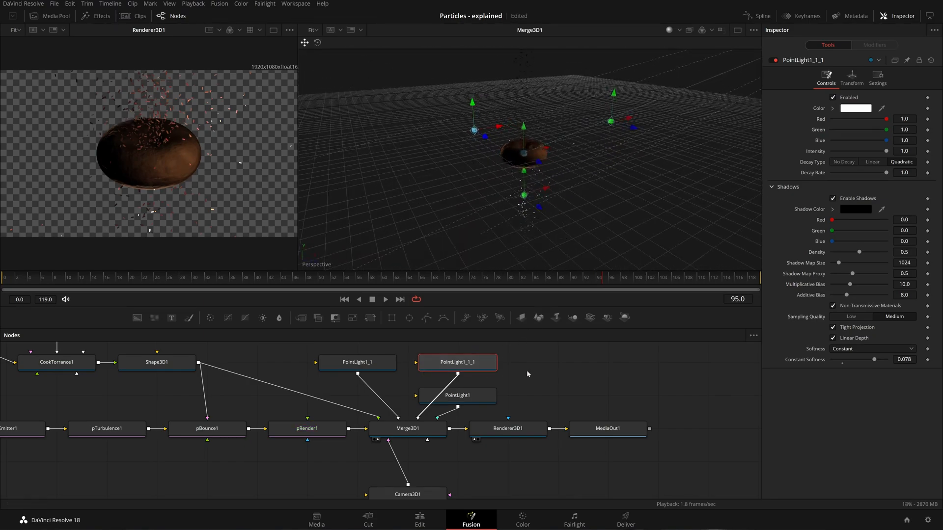
# - Duplicate PointLight1_1_1 without an extra merge node and connect the copy to Merge3D1
pyautogui.hotkey('ctrl', 'v')
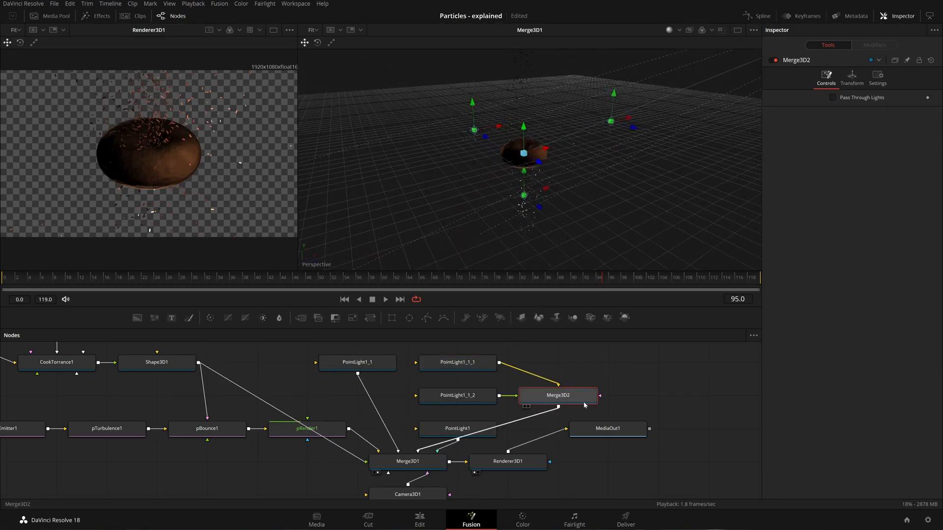
pyautogui.hotkey('ctrl', 'z')
pyautogui.click(467, 363)
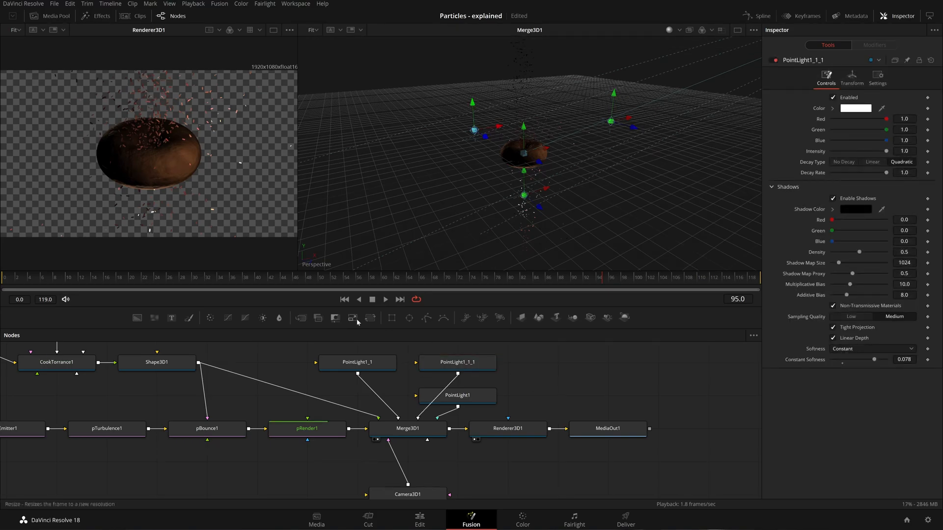
pyautogui.click(459, 363)
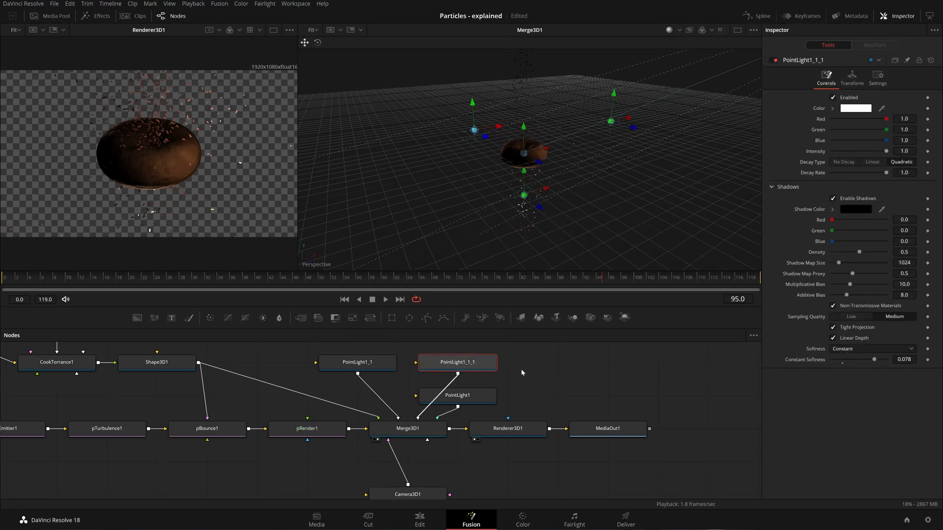
pyautogui.hotkey('ctrl', 'v')
pyautogui.moveTo(550, 363); pyautogui.dragTo(408, 428)
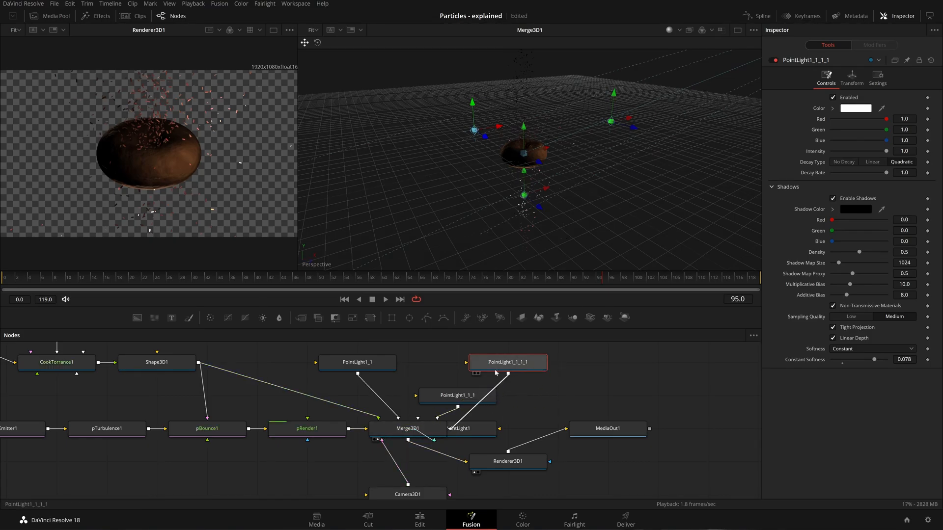
# - Rearrange the four point light nodes so they sit apart above Merge3D1, and put Renderer3D1 back in the merge row
pyautogui.moveTo(457, 397); pyautogui.dragTo(408, 364)
pyautogui.moveTo(515, 467); pyautogui.dragTo(519, 435)
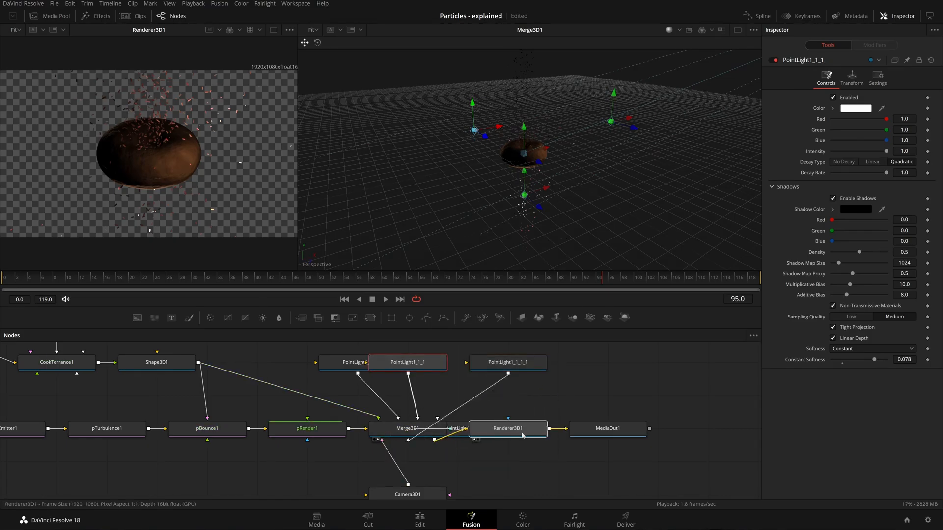
pyautogui.moveTo(460, 430); pyautogui.dragTo(460, 366)
pyautogui.moveTo(490, 396); pyautogui.dragTo(533, 395)
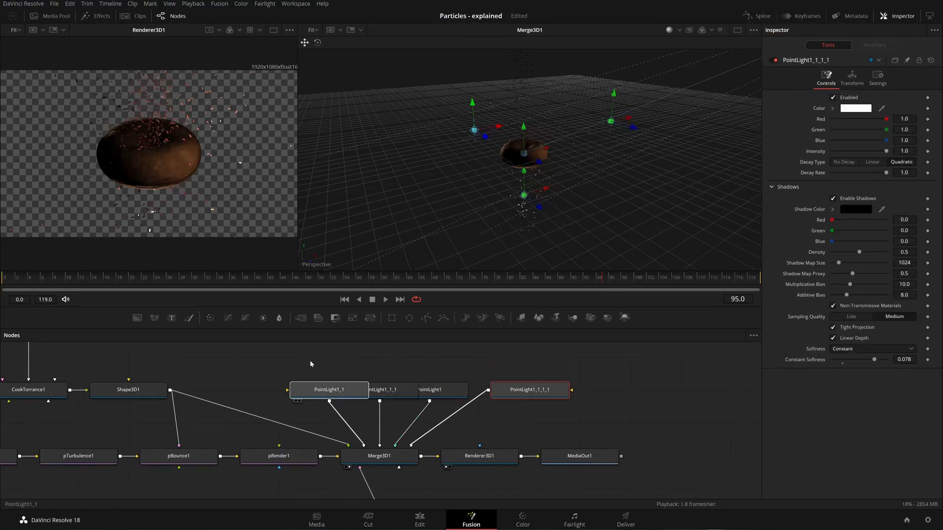
pyautogui.moveTo(319, 391); pyautogui.dragTo(319, 359)
pyautogui.moveTo(355, 390); pyautogui.dragTo(404, 357)
pyautogui.moveTo(420, 402); pyautogui.dragTo(521, 371)
# - Position PointLight1_1_1_1 in front of the torus and adjust its height to light the front
pyautogui.click(530, 408)
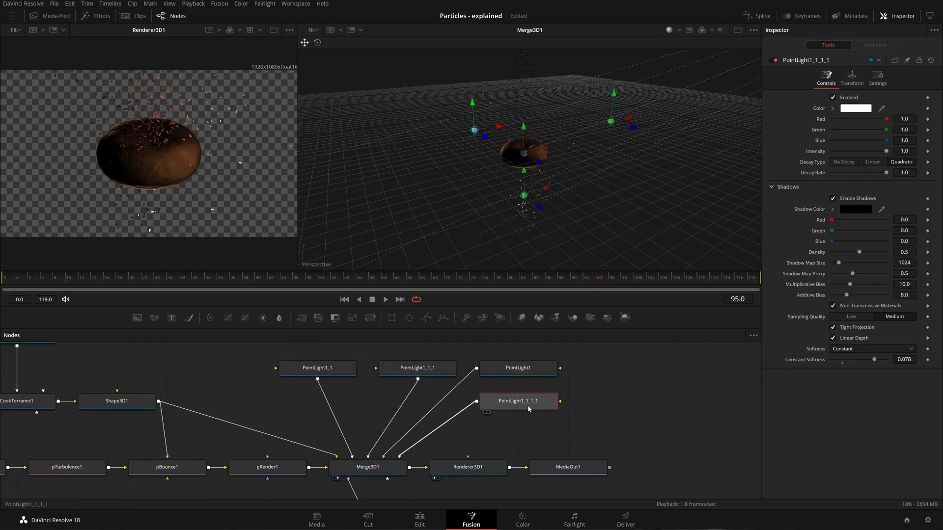
pyautogui.click(529, 371)
pyautogui.click(515, 404)
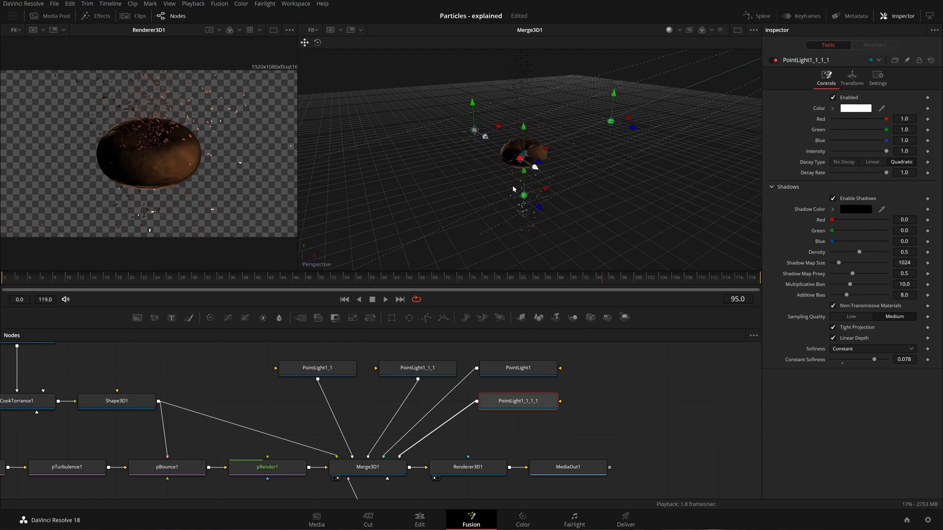
pyautogui.moveTo(597, 175); pyautogui.dragTo(529, 233)
pyautogui.moveTo(602, 228); pyautogui.dragTo(609, 203)
pyautogui.moveTo(511, 152); pyautogui.dragTo(511, 135)
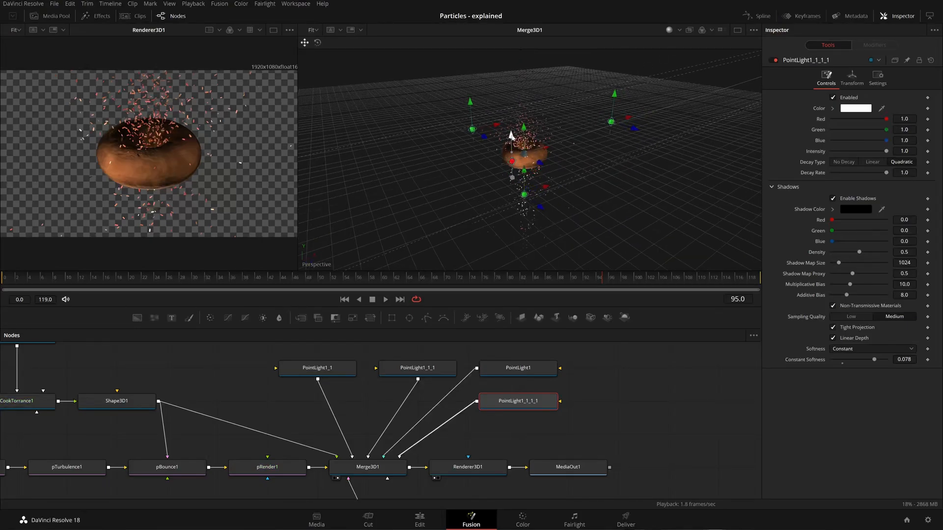
pyautogui.moveTo(515, 196)
pyautogui.mouseDown()
pyautogui.moveTo(498, 176)
pyautogui.moveTo(544, 216)
pyautogui.moveTo(547, 197)
pyautogui.moveTo(530, 190)
pyautogui.mouseUp()
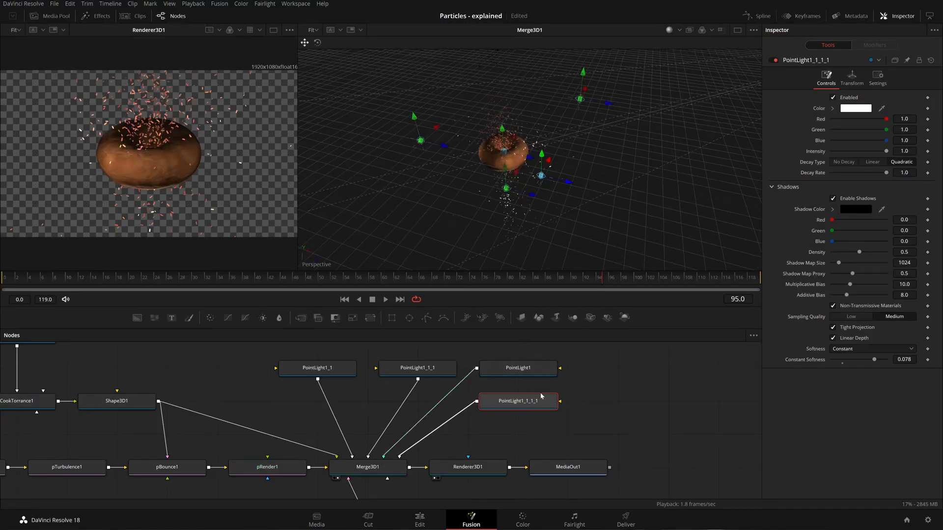
# - Duplicate the front point light without an extra merge node and connect the copy to Merge3D1
pyautogui.hotkey('ctrl', 'v')
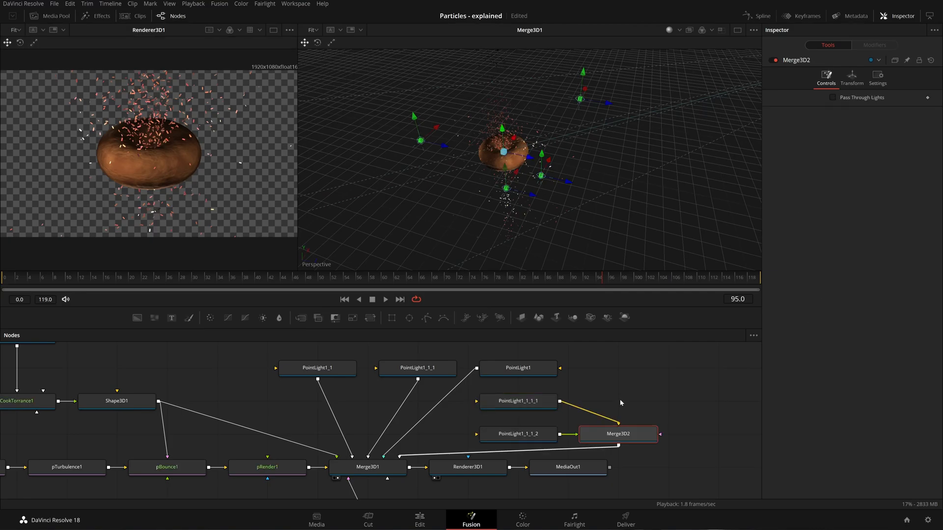
pyautogui.press('Delete')
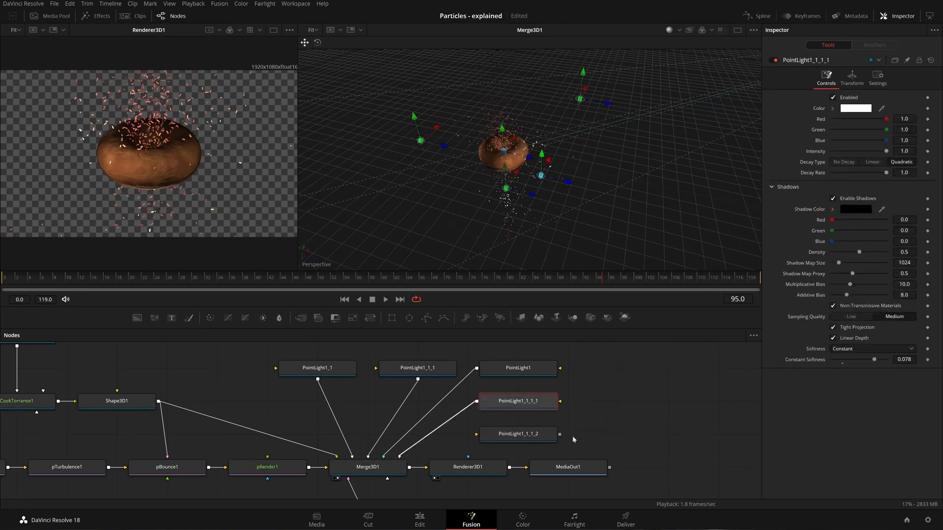
pyautogui.moveTo(560, 434); pyautogui.dragTo(385, 475)
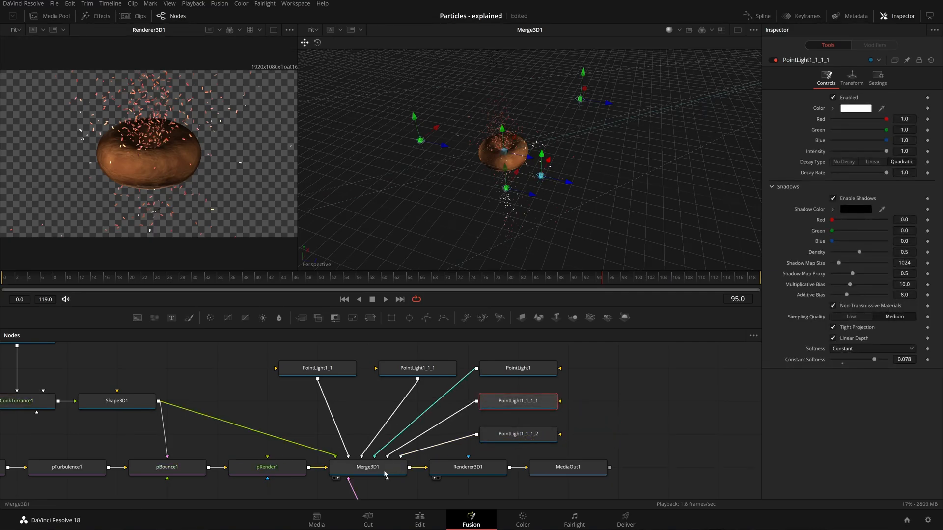
pyautogui.click(519, 434)
pyautogui.moveTo(542, 167); pyautogui.dragTo(501, 118)
pyautogui.hotkey('ctrl', 'z')
pyautogui.hotkey('ctrl', 'z')
pyautogui.click(486, 406)
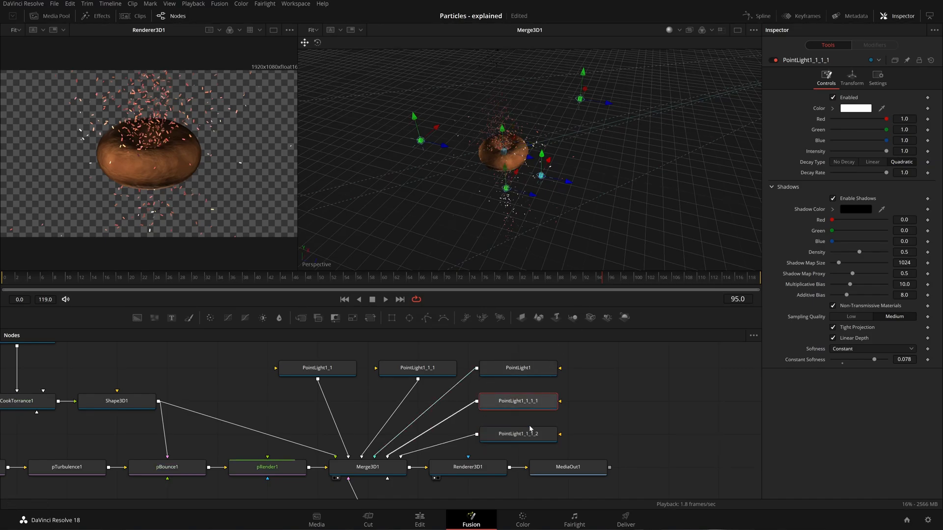
# - Move PointLight1_1_1_2 along its depth axis toward the torus and raise it high above the scene
pyautogui.click(530, 431)
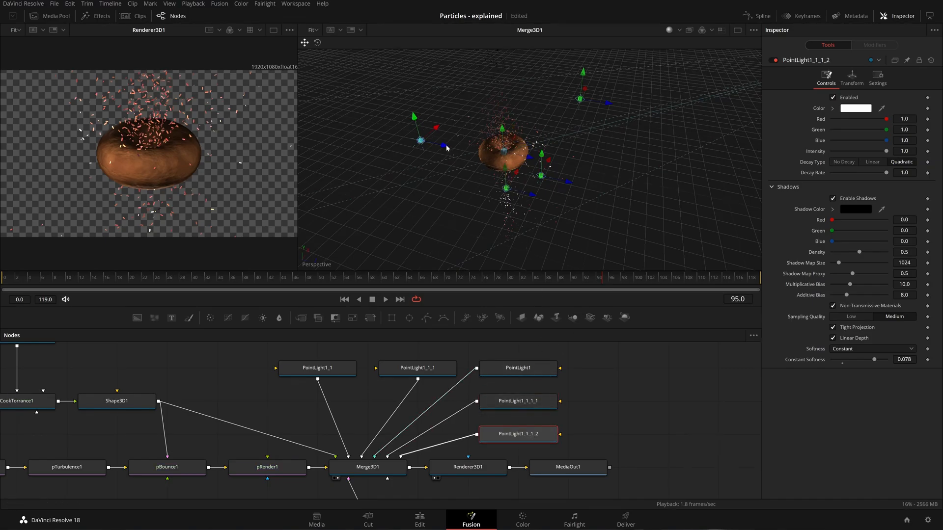
pyautogui.moveTo(444, 149); pyautogui.dragTo(497, 159)
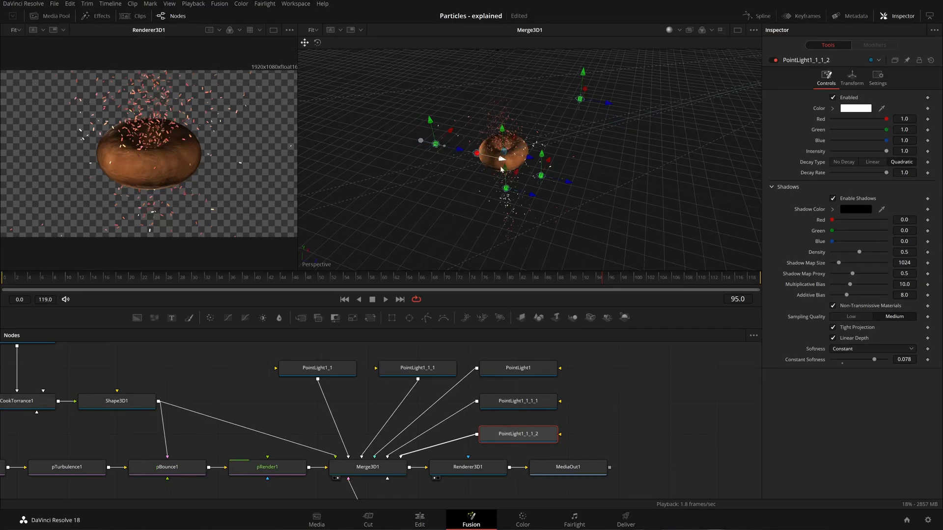
pyautogui.moveTo(555, 201)
pyautogui.mouseDown()
pyautogui.moveTo(486, 175)
pyautogui.moveTo(564, 196)
pyautogui.mouseUp()
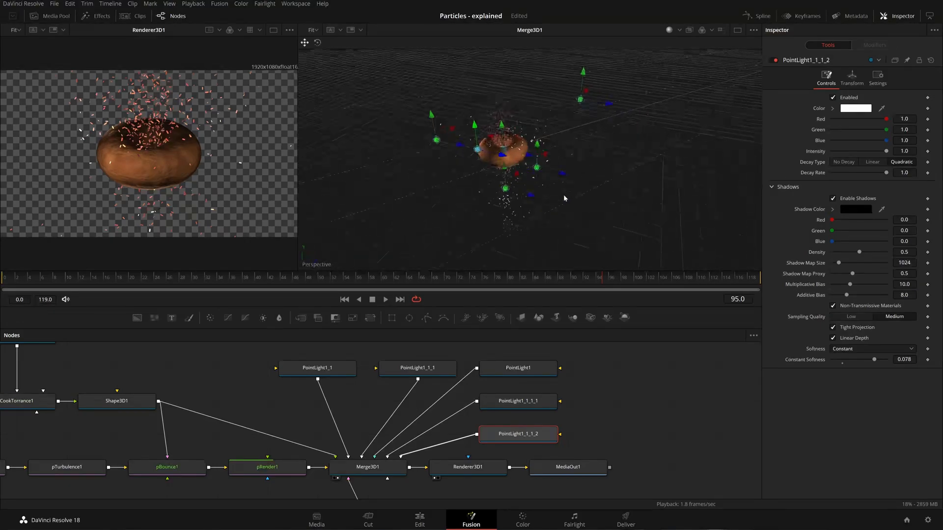
pyautogui.moveTo(475, 127); pyautogui.dragTo(467, 59)
pyautogui.moveTo(581, 164); pyautogui.dragTo(521, 212)
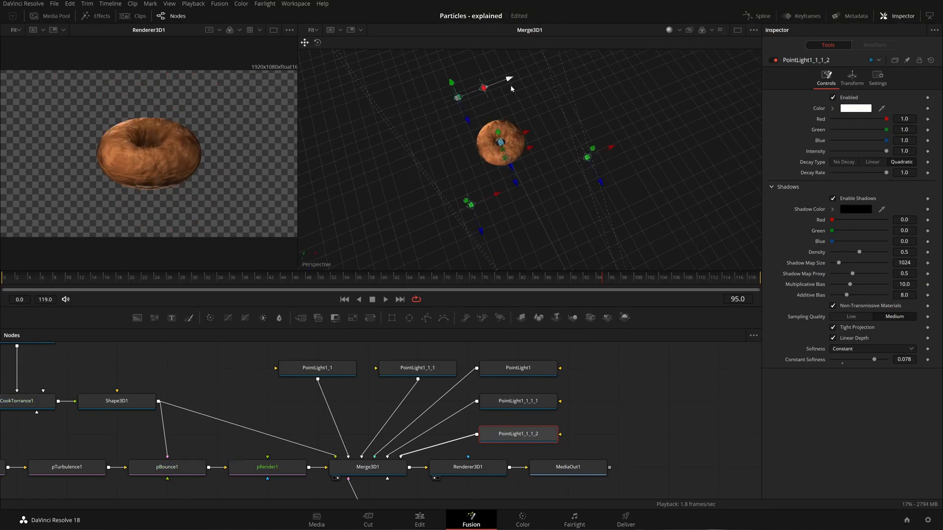
pyautogui.moveTo(532, 180); pyautogui.dragTo(633, 129)
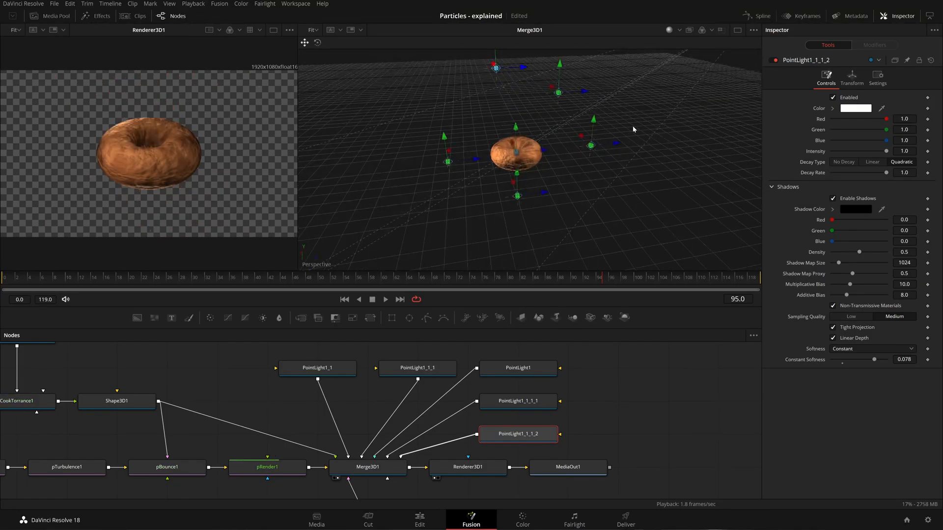
pyautogui.moveTo(623, 395); pyautogui.dragTo(605, 368)
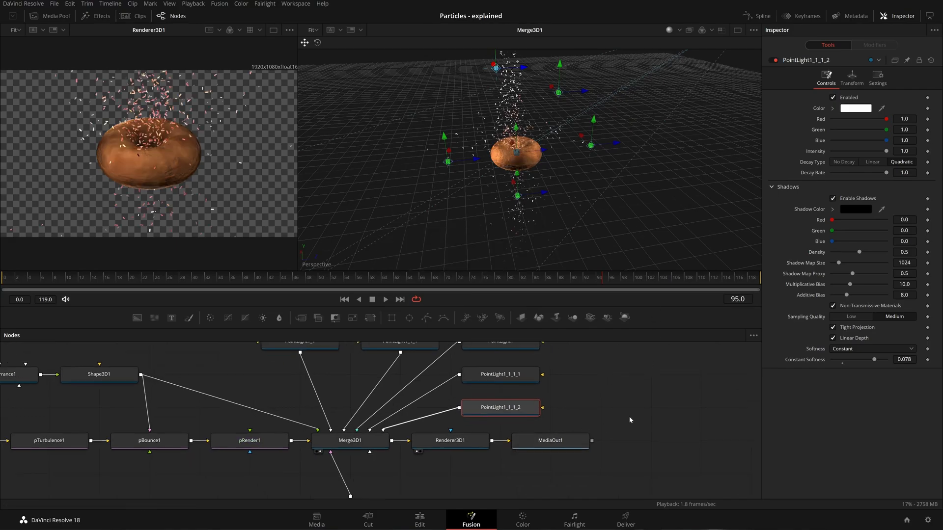
# - Raise PointLight1_1_1_2 further above the torus, fine-tune its position along the depth axis, and save the project
pyautogui.moveTo(636, 178)
pyautogui.mouseDown()
pyautogui.moveTo(561, 185)
pyautogui.moveTo(634, 196)
pyautogui.mouseUp()
pyautogui.moveTo(489, 63); pyautogui.dragTo(495, 39)
pyautogui.scroll(-3, 561, 119)
pyautogui.scroll(-3, 542, 130)
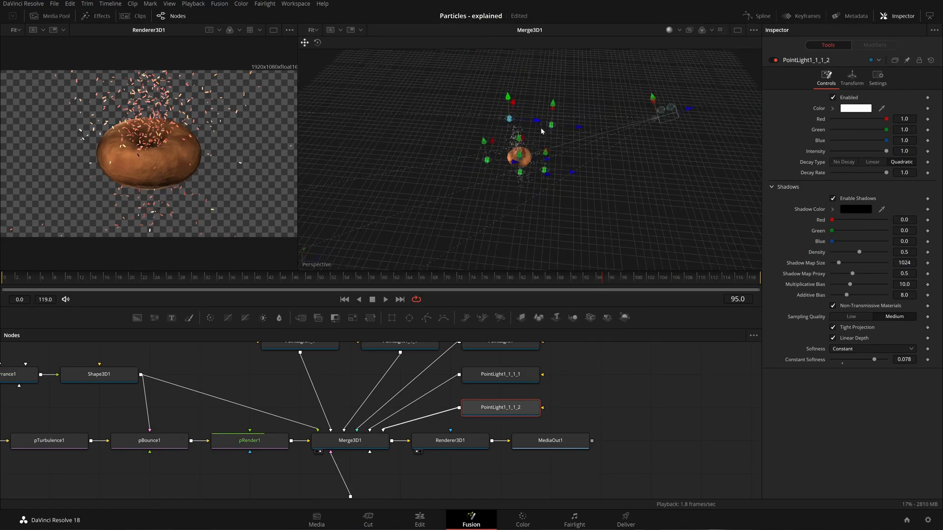
pyautogui.moveTo(505, 92); pyautogui.dragTo(509, 76)
pyautogui.moveTo(535, 100); pyautogui.dragTo(551, 106)
pyautogui.hotkey('ctrl', 's')
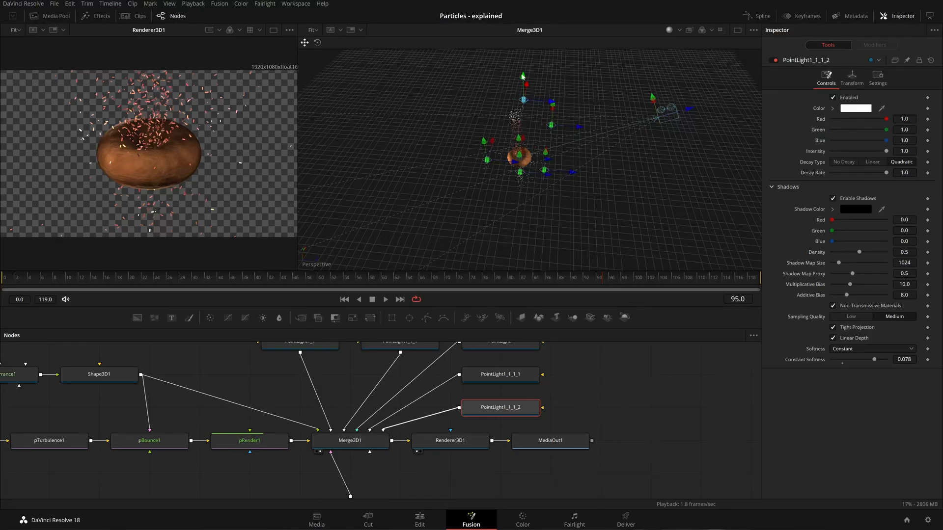
pyautogui.moveTo(552, 101); pyautogui.dragTo(511, 93)
pyautogui.hotkey('ctrl', 's')
pyautogui.moveTo(571, 162); pyautogui.dragTo(536, 147)
pyautogui.scroll(3, 542, 156)
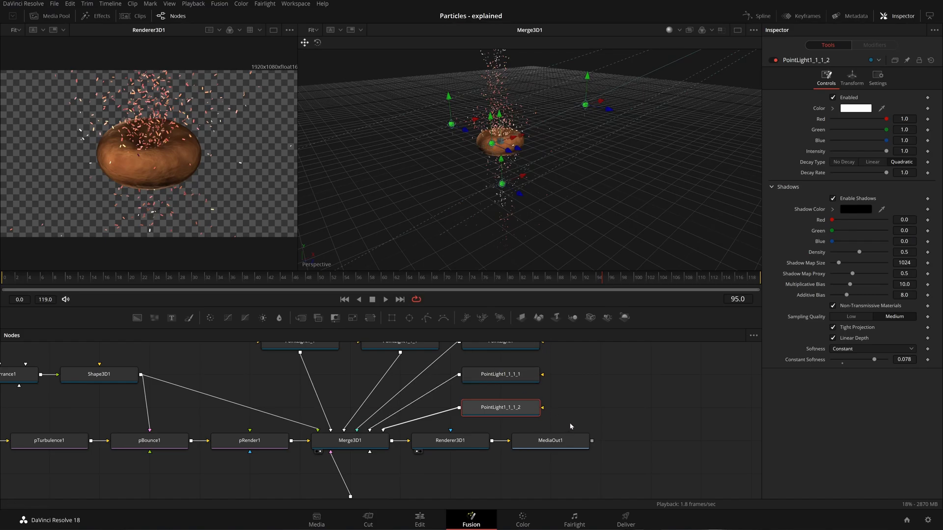
# - Spread Renderer3D1 and MediaOut1 further apart to leave room for effect nodes between them
pyautogui.moveTo(565, 442); pyautogui.dragTo(715, 442)
pyautogui.moveTo(444, 445); pyautogui.dragTo(544, 445)
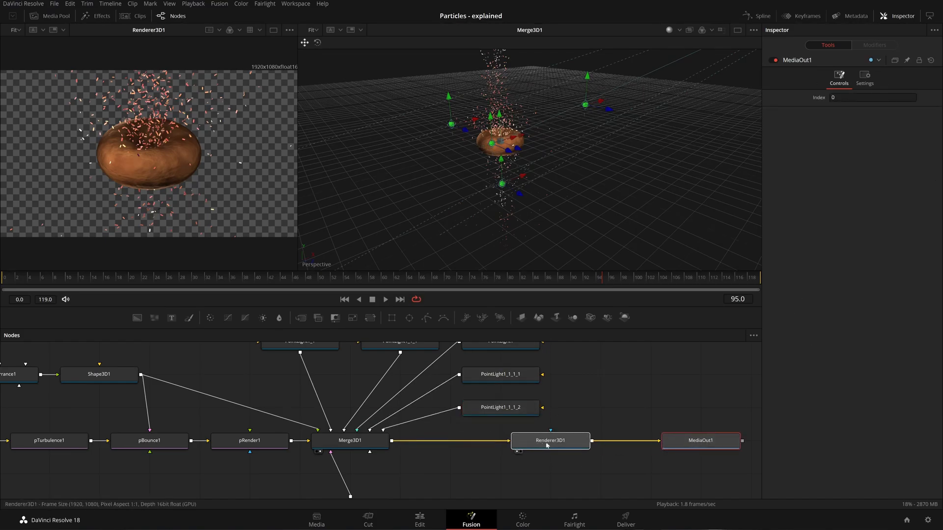
pyautogui.moveTo(680, 445); pyautogui.dragTo(744, 439)
# - Insert a Glow (Glo) node between Renderer3D1 and MediaOut1
pyautogui.click(571, 445)
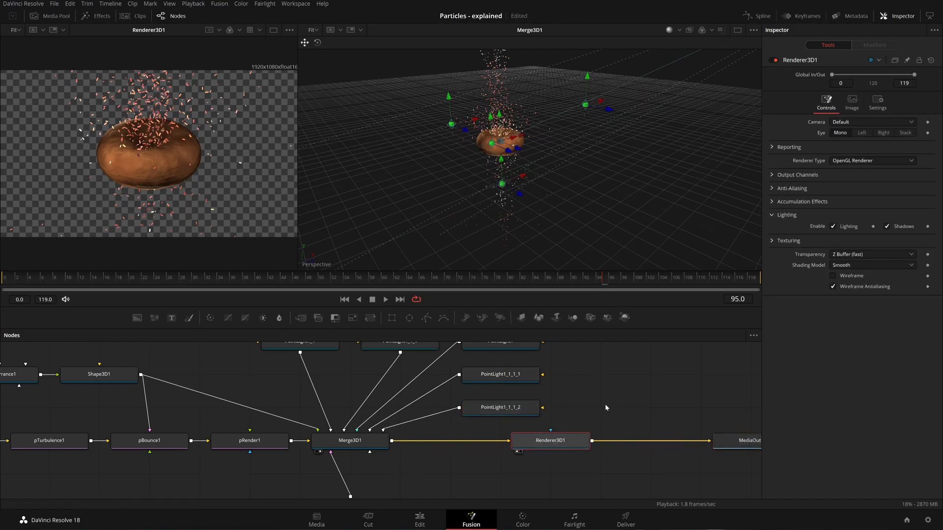
pyautogui.hotkey('shift', 'space')
pyautogui.write('poin')
pyautogui.press('BackSpace')
pyautogui.press('BackSpace')
pyautogui.press('BackSpace')
pyautogui.press('BackSpace')
pyautogui.write('glow')
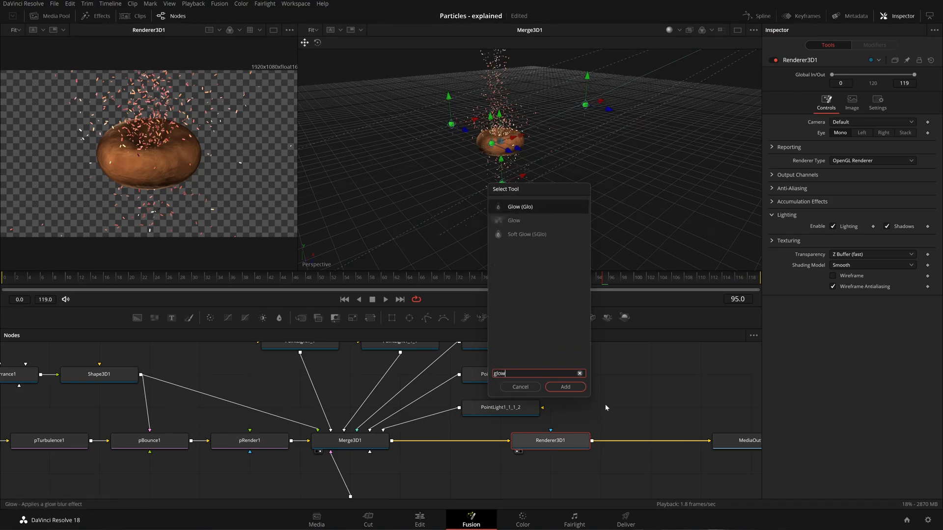
pyautogui.press('Return')
# - Set the glow size to 15 and the blend to 0.138, and save the project
pyautogui.click(904, 130)
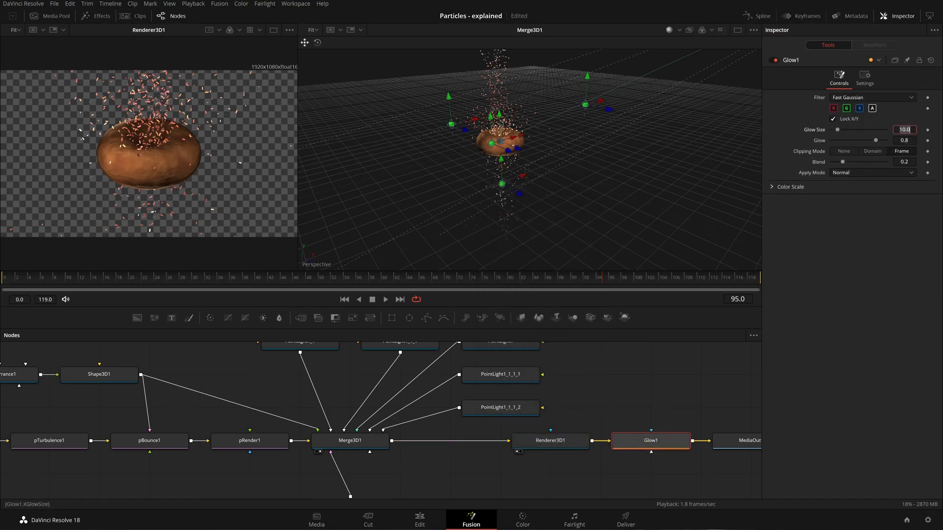
pyautogui.write('15')
pyautogui.press('Tab')
pyautogui.click(897, 219)
pyautogui.moveTo(903, 162); pyautogui.dragTo(894, 161)
pyautogui.hotkey('ctrl', 's')
# - Show MediaOut1 in the first viewer and lower Glow1's blend to 0.075
pyautogui.moveTo(676, 406); pyautogui.dragTo(571, 406)
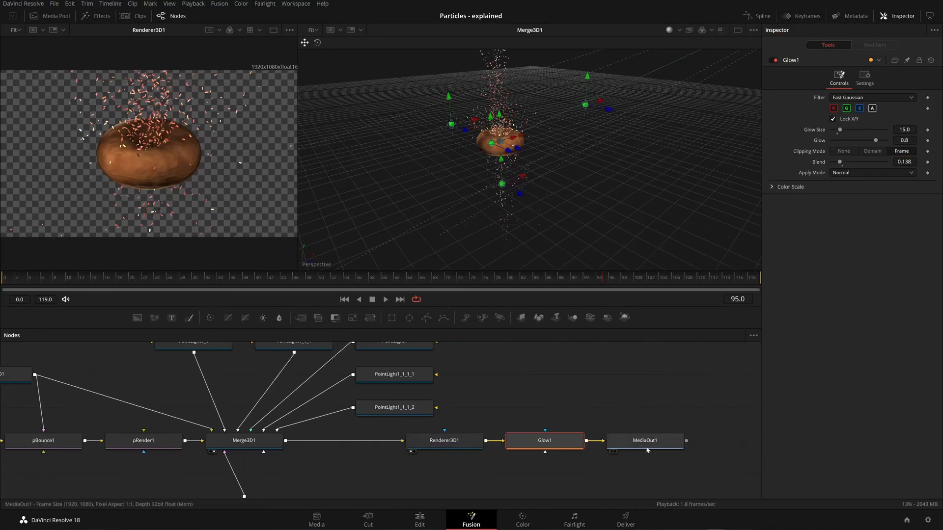
pyautogui.click(610, 451)
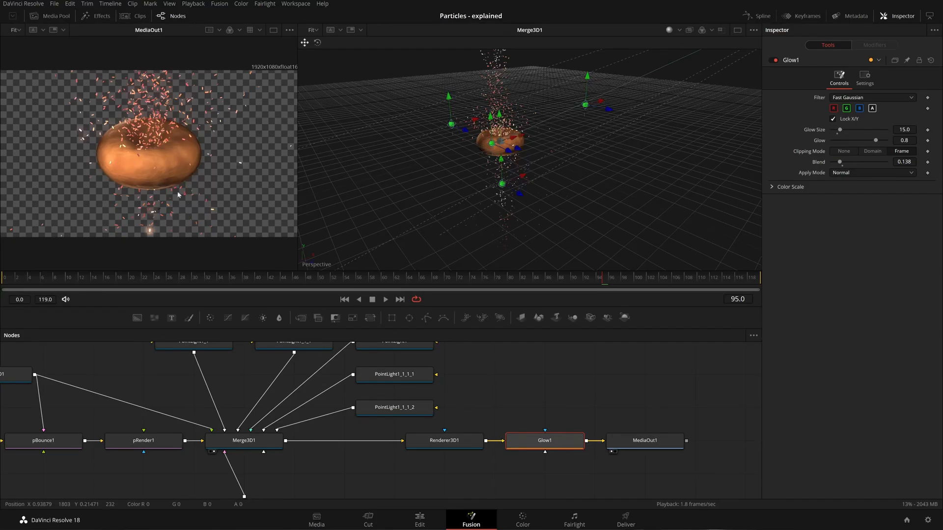
pyautogui.moveTo(839, 162); pyautogui.dragTo(836, 161)
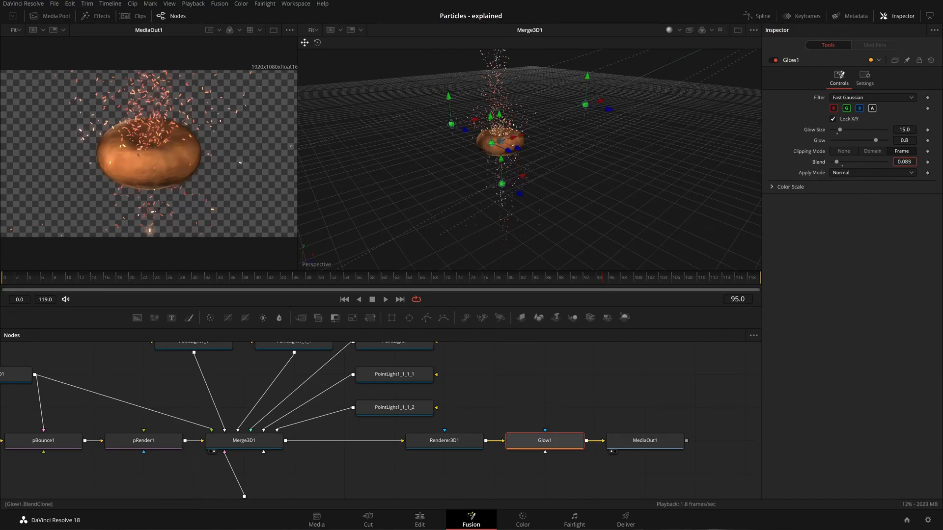
# - Make room after Glow1 and insert a Prism Blur node before MediaOut1
pyautogui.moveTo(639, 449); pyautogui.dragTo(754, 441)
pyautogui.click(577, 439)
pyautogui.hotkey('shift', 'space')
pyautogui.write('glow')
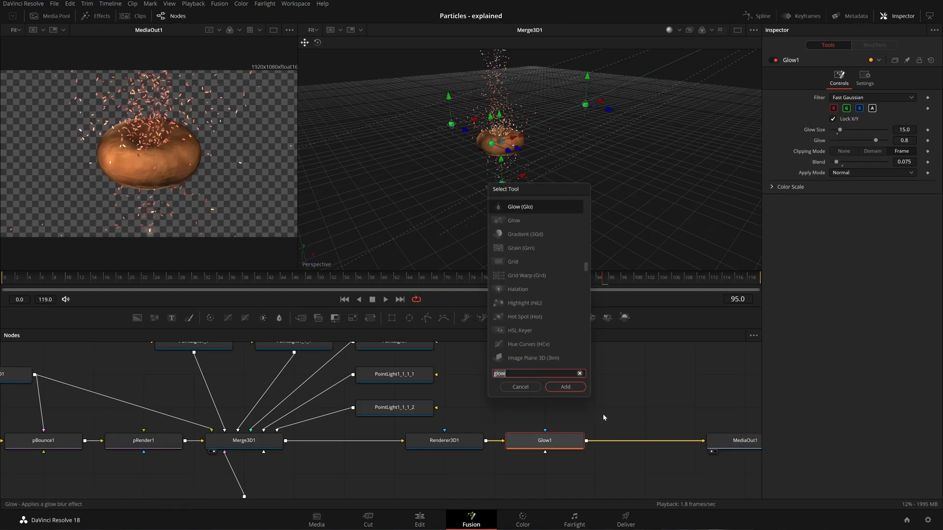
pyautogui.write('prism')
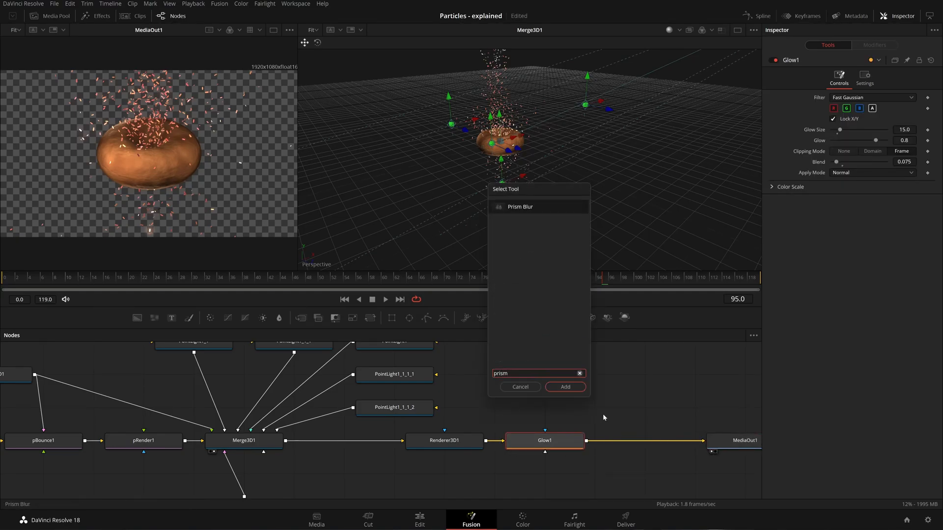
pyautogui.press('Return')
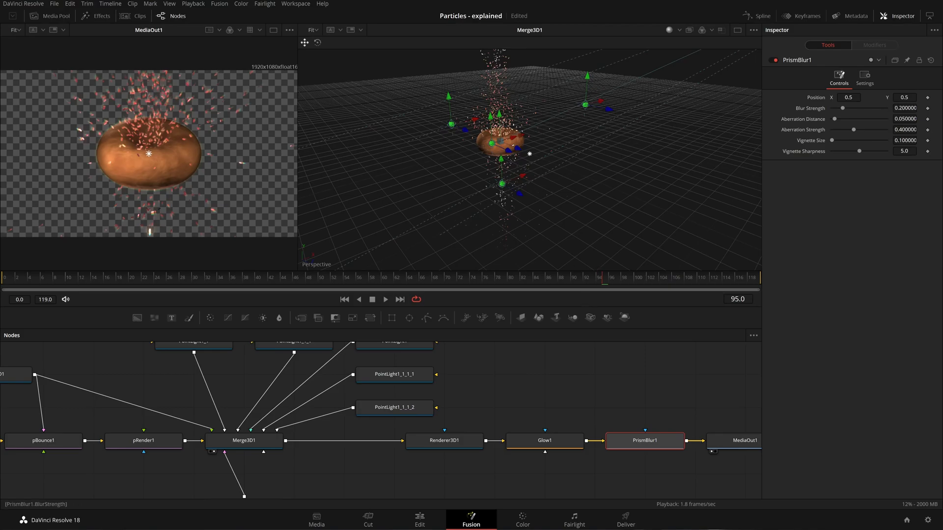
# - Set PrismBlur1's blur strength to 0, aberration strength to 1.0 and aberration distance to 0.006, checking the particles up close
pyautogui.moveTo(906, 108); pyautogui.dragTo(880, 119)
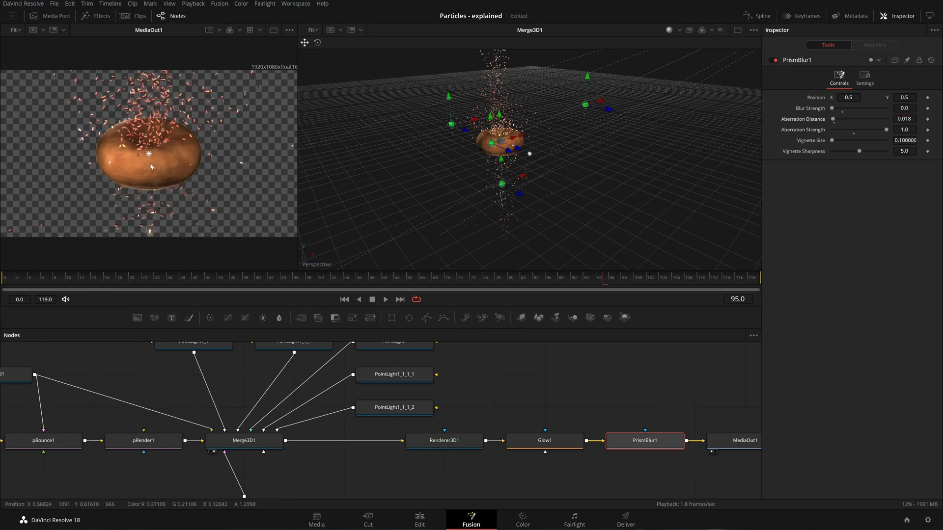
pyautogui.scroll(5, 176, 146)
pyautogui.moveTo(246, 113); pyautogui.dragTo(1, 202)
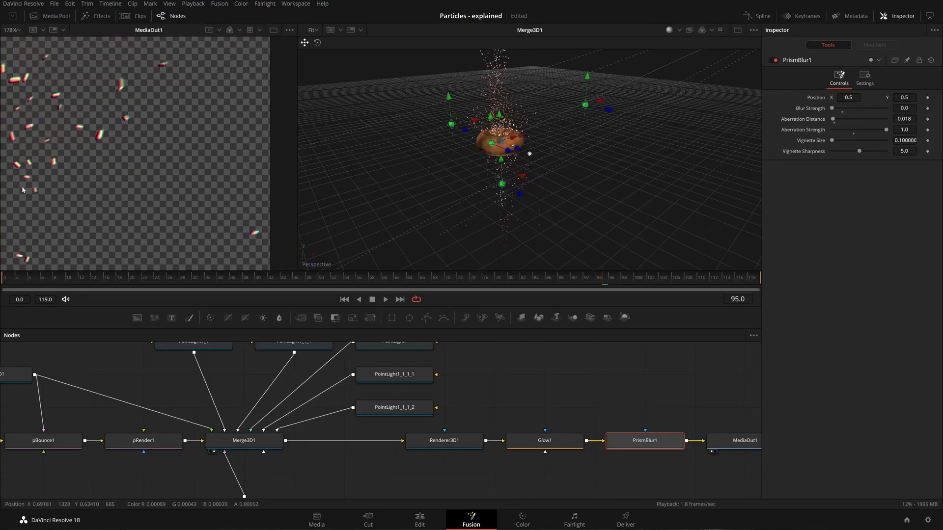
pyautogui.moveTo(904, 119)
pyautogui.mouseDown()
pyautogui.moveTo(894, 119)
pyautogui.moveTo(906, 119)
pyautogui.mouseUp()
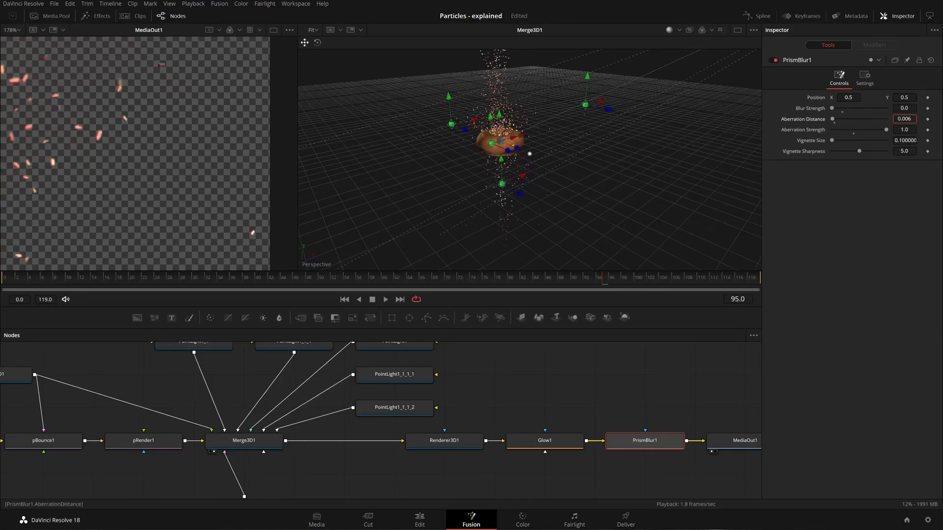
pyautogui.hotkey('ctrl', 'f')
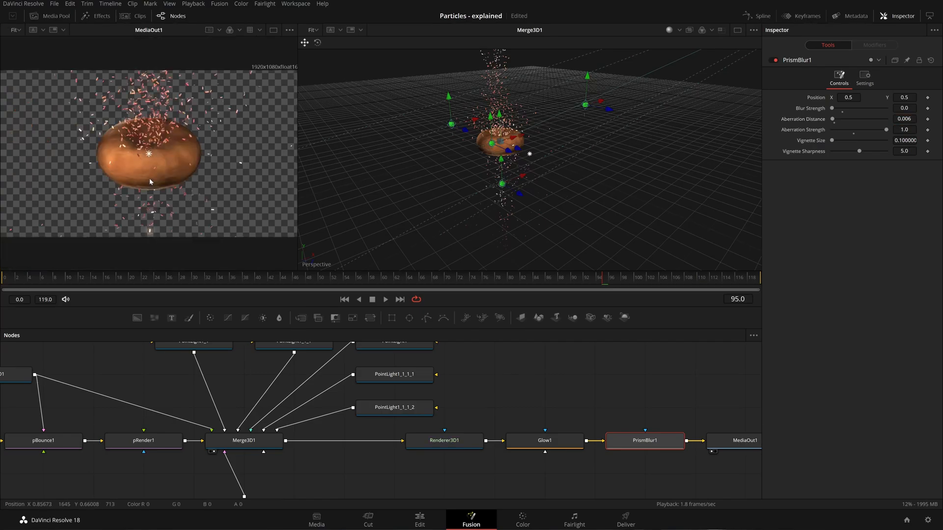
# - Reposition the centre of PrismBlur1 to about X 0.522, Y 0.516 on the torus, and save the project
pyautogui.moveTo(150, 154); pyautogui.dragTo(151, 135)
pyautogui.moveTo(531, 143); pyautogui.dragTo(531, 148)
pyautogui.moveTo(561, 181)
pyautogui.mouseDown()
pyautogui.moveTo(488, 185)
pyautogui.moveTo(451, 176)
pyautogui.moveTo(518, 179)
pyautogui.moveTo(556, 193)
pyautogui.moveTo(501, 221)
pyautogui.moveTo(456, 147)
pyautogui.moveTo(562, 185)
pyautogui.mouseUp()
pyautogui.moveTo(531, 144); pyautogui.dragTo(563, 184)
pyautogui.moveTo(156, 204); pyautogui.dragTo(155, 150)
pyautogui.moveTo(537, 174); pyautogui.dragTo(476, 202)
pyautogui.hotkey('ctrl', 's')
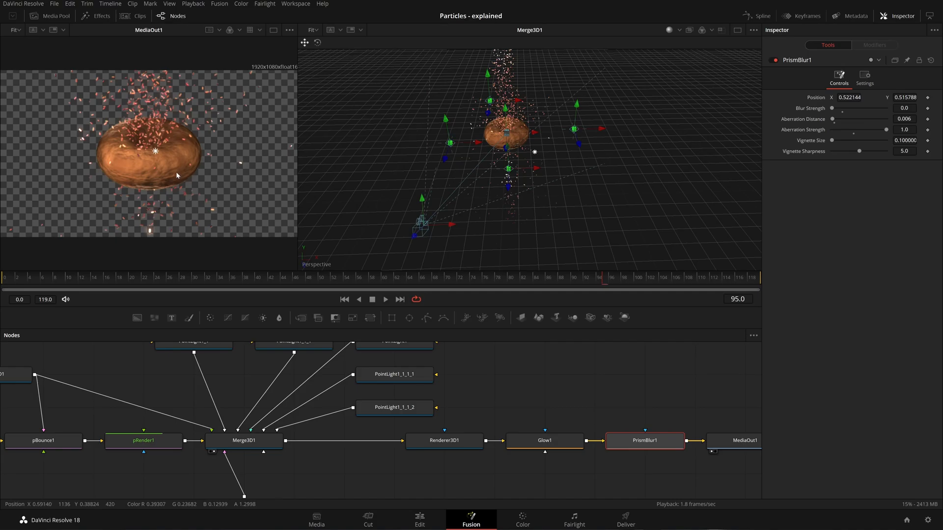
# - Duplicate the torus node Shape3D1 and combine the original and the copy through a merge node
pyautogui.moveTo(478, 388); pyautogui.dragTo(464, 427)
pyautogui.moveTo(404, 414); pyautogui.dragTo(546, 415)
pyautogui.moveTo(368, 414); pyautogui.dragTo(451, 416)
pyautogui.moveTo(247, 381); pyautogui.dragTo(359, 400)
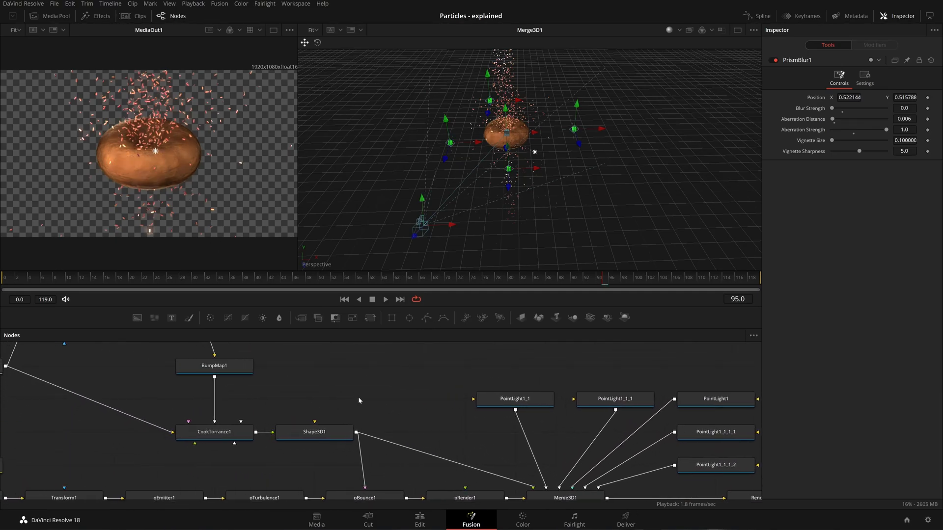
pyautogui.moveTo(294, 381); pyautogui.dragTo(373, 382)
pyautogui.click(385, 433)
pyautogui.moveTo(442, 411); pyautogui.dragTo(421, 359)
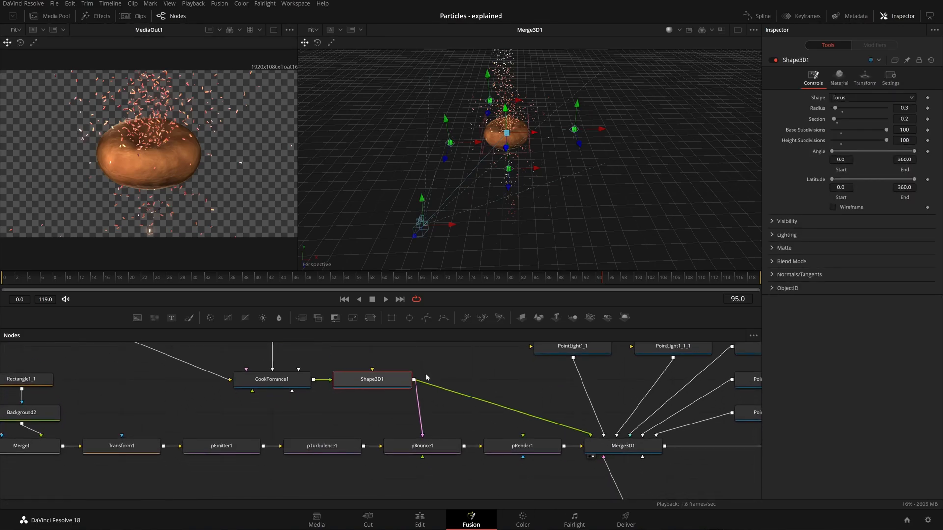
pyautogui.moveTo(435, 369); pyautogui.dragTo(407, 402)
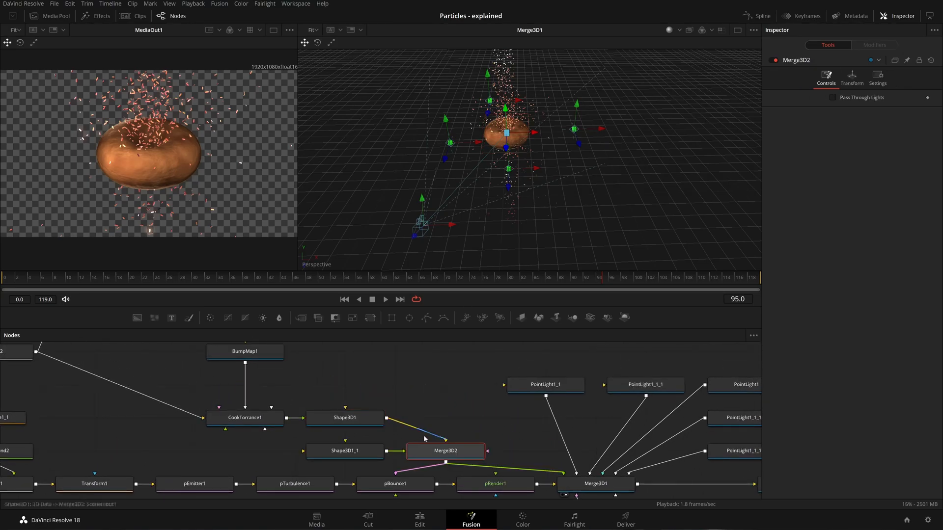
# - Arrange Shape3D1 and its copy side by side above Merge3D2, in line with the point lights, and select the copy
pyautogui.moveTo(441, 404); pyautogui.dragTo(432, 372)
pyautogui.moveTo(448, 420); pyautogui.dragTo(444, 356)
pyautogui.moveTo(368, 388); pyautogui.dragTo(360, 362)
pyautogui.moveTo(465, 406); pyautogui.dragTo(421, 417)
pyautogui.click(401, 365)
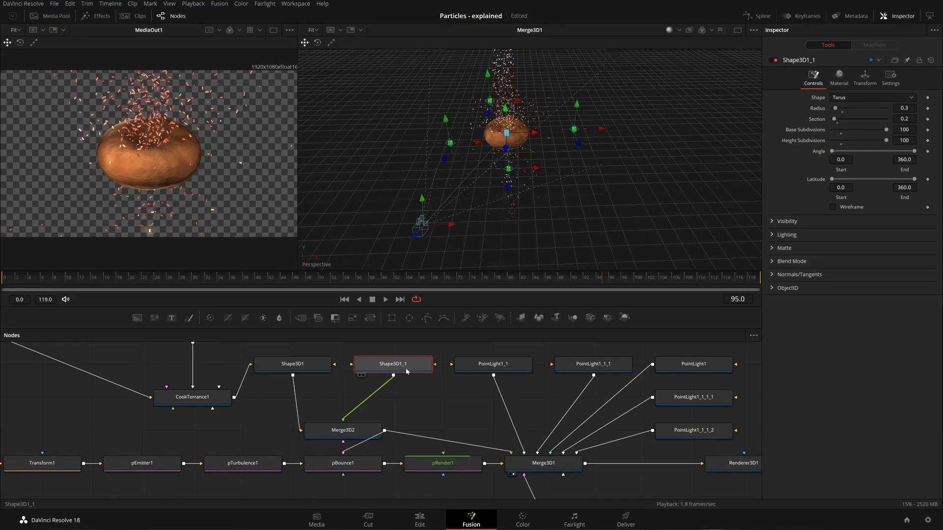
# - Open the material settings of Shape3D1_1 and turn off lighting in the Merge3D1 viewer
pyautogui.moveTo(420, 363); pyautogui.dragTo(398, 355)
pyautogui.moveTo(420, 387); pyautogui.dragTo(373, 438)
pyautogui.click(296, 384)
pyautogui.click(358, 418)
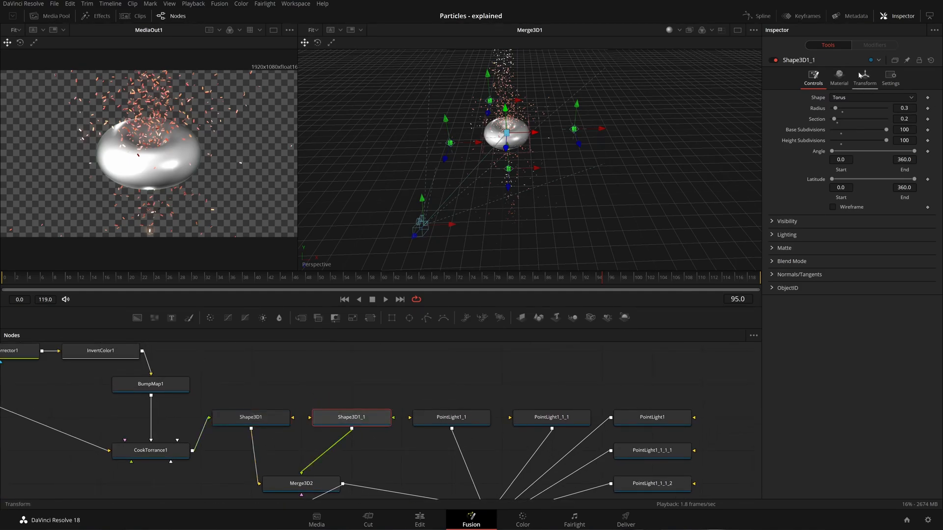
pyautogui.click(839, 77)
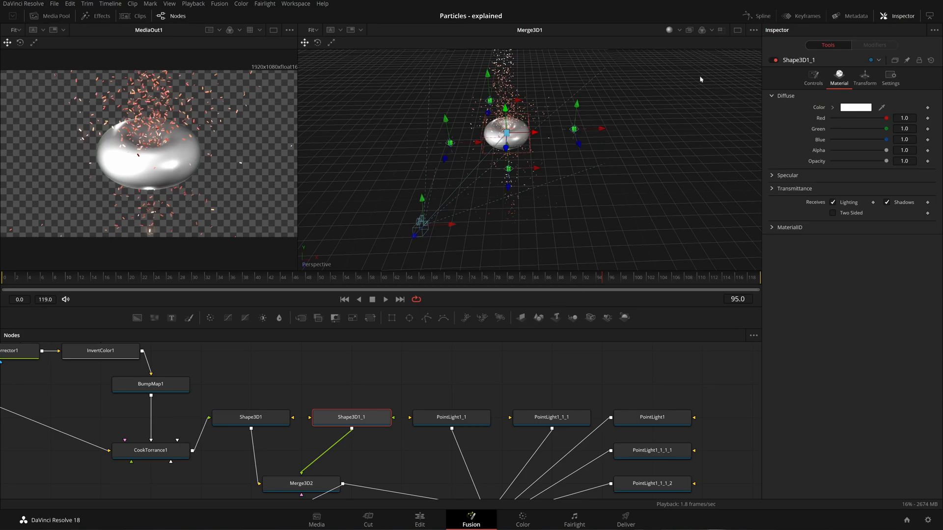
pyautogui.click(668, 30)
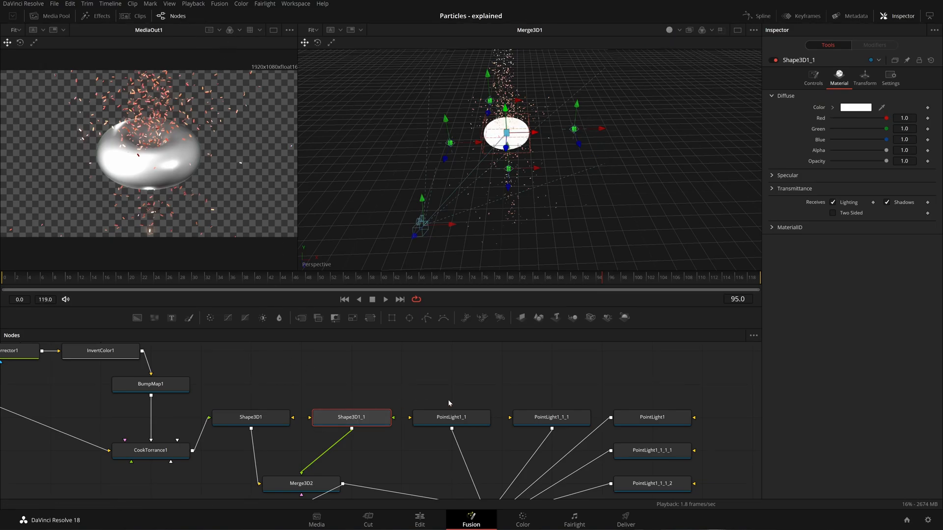
# - Set the timeline proxy resolution to Quarter
pyautogui.moveTo(448, 400); pyautogui.dragTo(369, 375)
pyautogui.rightClick(488, 302)
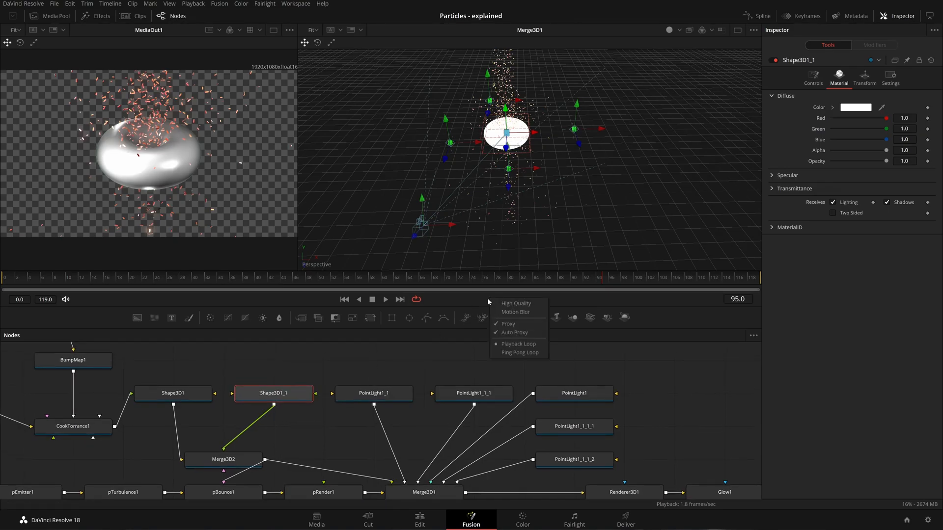
pyautogui.click(427, 367)
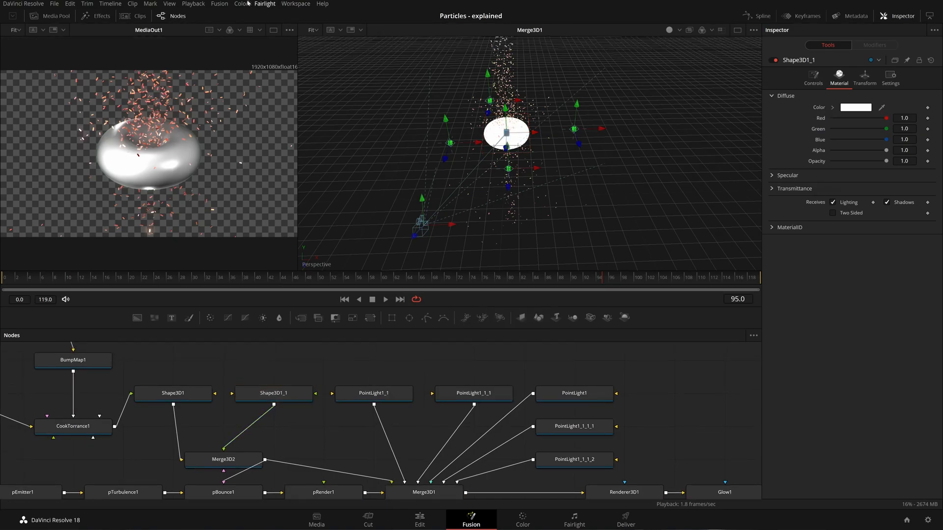
pyautogui.click(193, 3)
pyautogui.moveTo(247, 36)
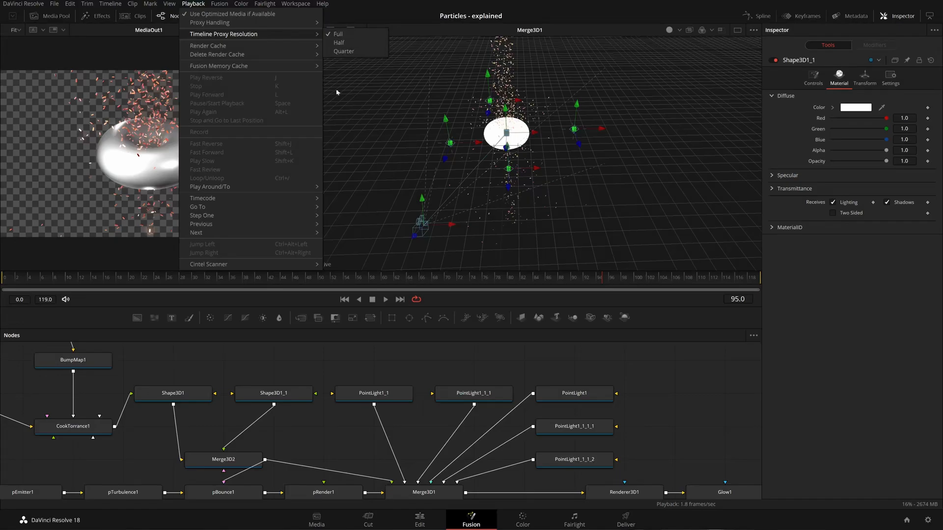
pyautogui.click(343, 51)
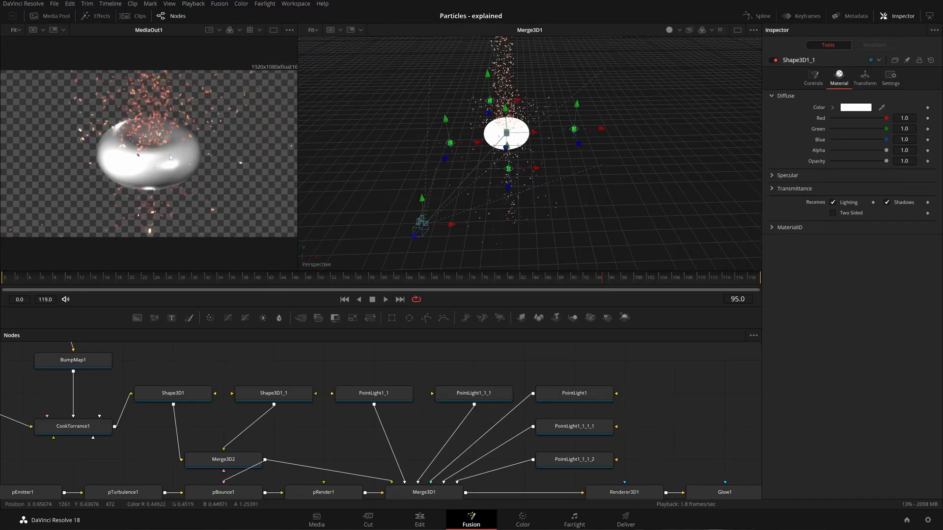
# - Add a FastNoise node in the free space above Shape3D1_1
pyautogui.click(240, 399)
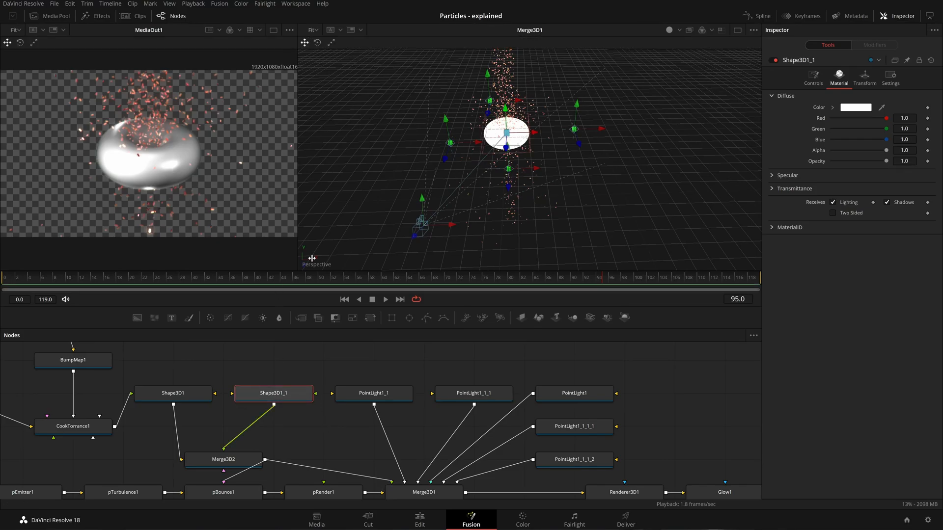
pyautogui.moveTo(525, 145); pyautogui.dragTo(511, 171)
pyautogui.scroll(4, 501, 172)
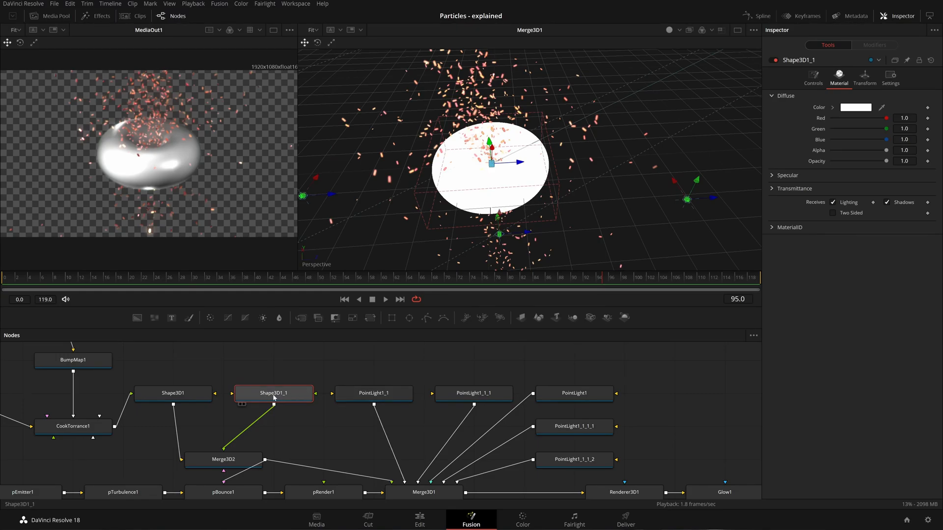
pyautogui.moveTo(291, 359); pyautogui.dragTo(331, 373)
pyautogui.hotkey('shift', 'space')
pyautogui.write('prism')
pyautogui.press('BackSpace')
pyautogui.press('BackSpace')
pyautogui.press('BackSpace')
pyautogui.press('BackSpace')
pyautogui.press('BackSpace')
pyautogui.write('fast')
pyautogui.press('Down')
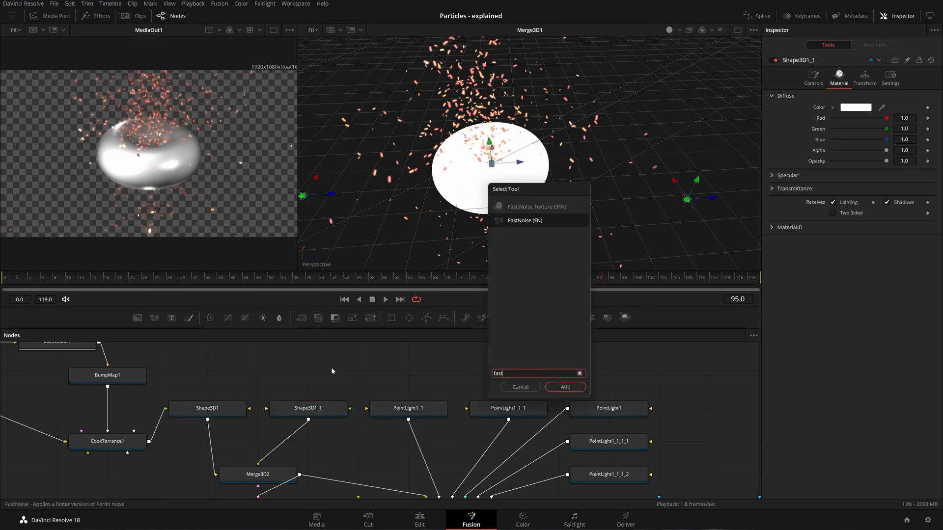
pyautogui.press('Return')
pyautogui.moveTo(330, 375); pyautogui.dragTo(315, 402)
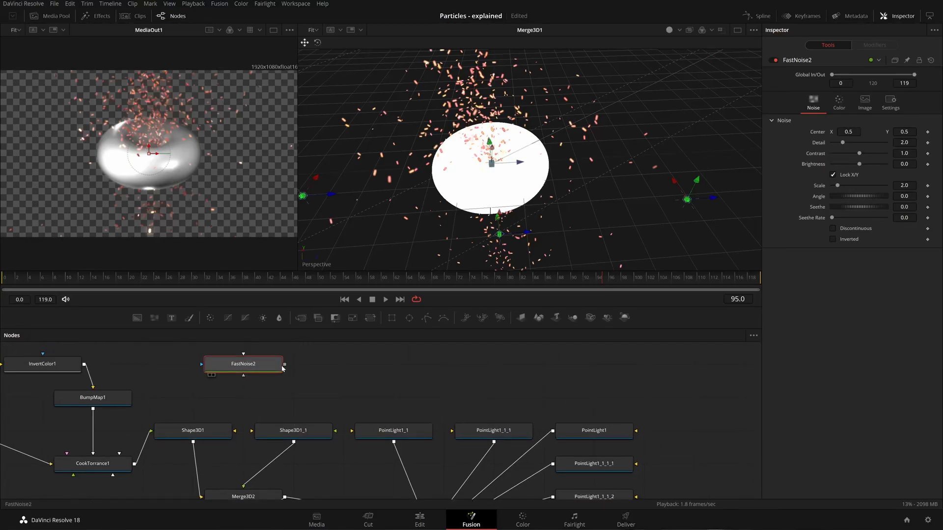
# - Add a CookTorrance node after FastNoise2 and connect its output to Shape3D1_1 as the material
pyautogui.hotkey('shift', 'space')
pyautogui.write('cook')
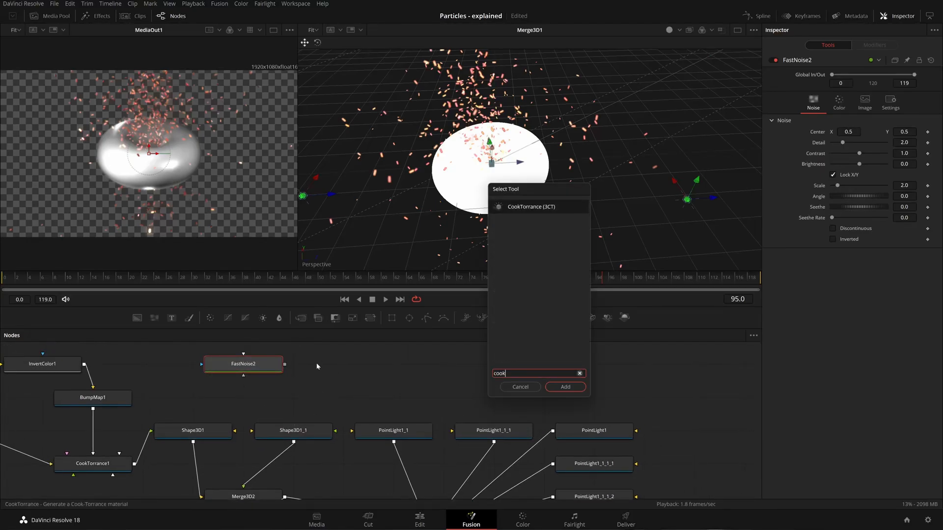
pyautogui.press('Return')
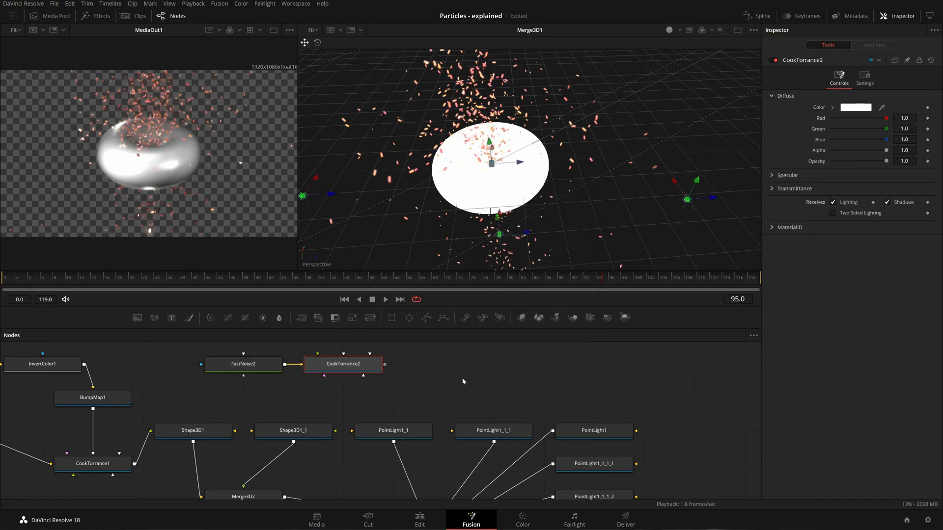
pyautogui.moveTo(378, 398); pyautogui.dragTo(314, 433)
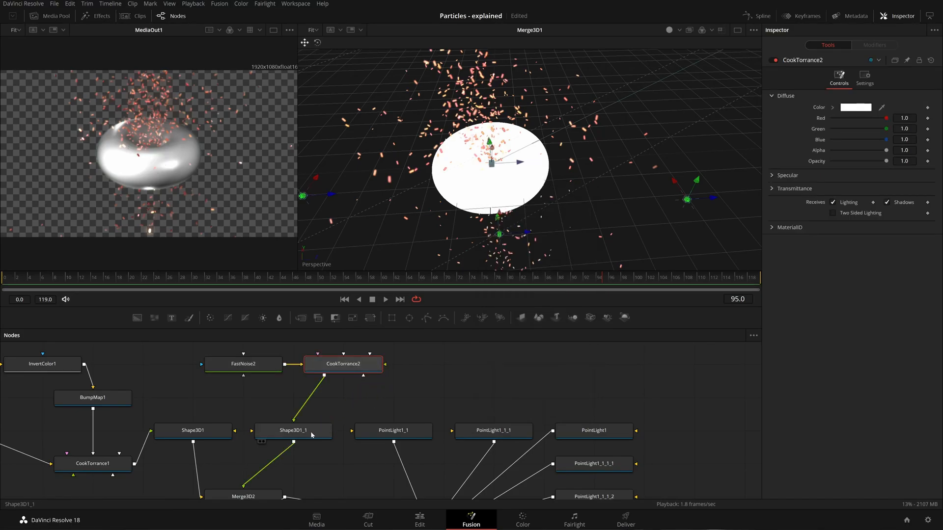
# - Show FastNoise2 in the viewer that held MediaOut1 and attach a polygon mask to it
pyautogui.click(238, 365)
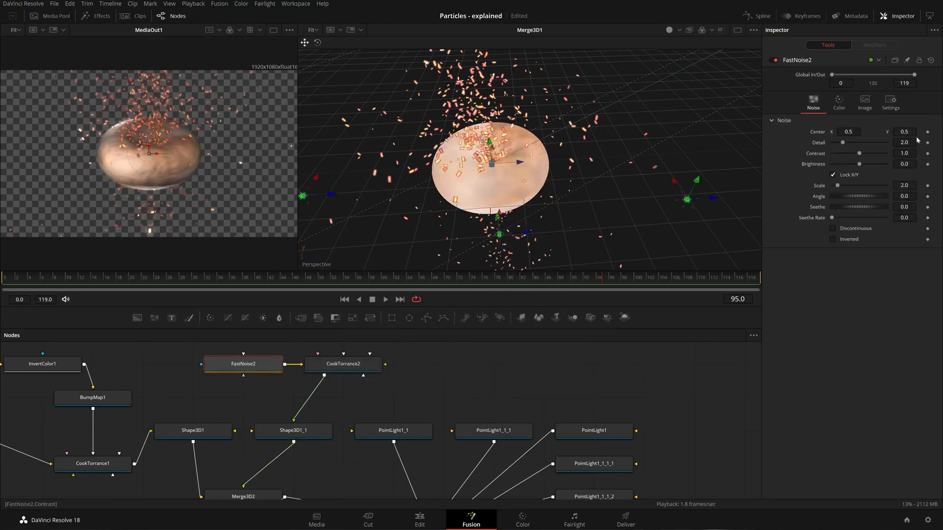
pyautogui.click(839, 102)
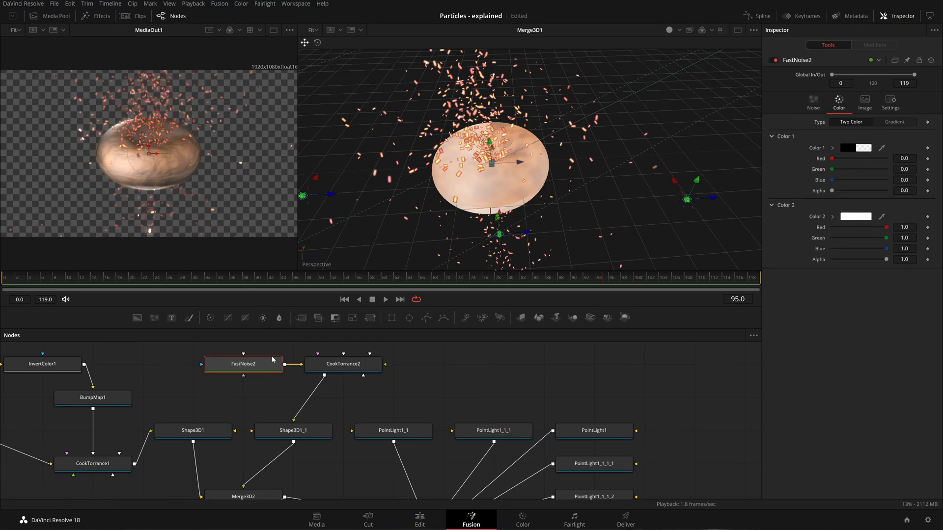
pyautogui.press('1')
pyautogui.click(426, 317)
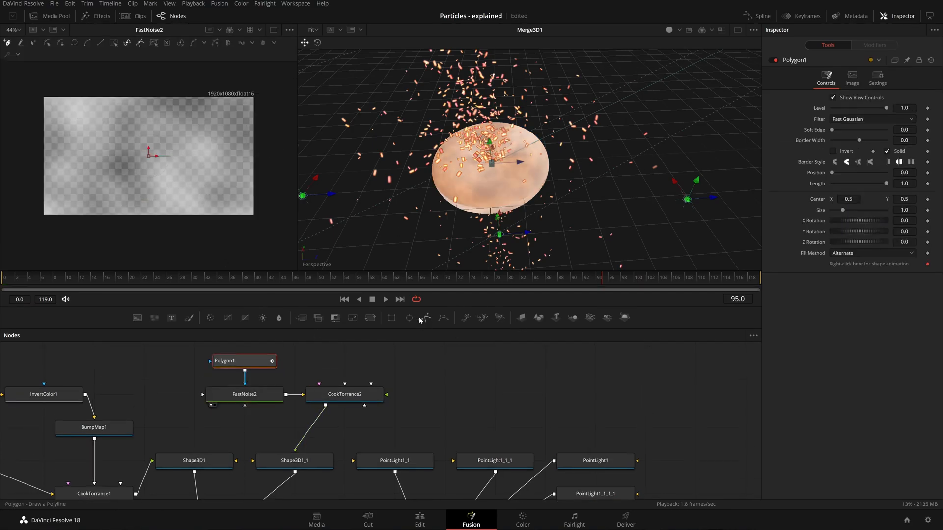
# - Draw the polygon mask around the noise image as a closed outline with wavy icing drips along its upper and lower edges
pyautogui.moveTo(35, 133); pyautogui.dragTo(35, 143)
pyautogui.moveTo(31, 179); pyautogui.dragTo(59, 201)
pyautogui.moveTo(81, 195); pyautogui.dragTo(85, 190)
pyautogui.moveTo(86, 171); pyautogui.dragTo(90, 168)
pyautogui.moveTo(99, 164); pyautogui.dragTo(104, 164)
pyautogui.click(147, 174)
pyautogui.click(156, 169)
pyautogui.click(169, 182)
pyautogui.click(176, 199)
pyautogui.click(192, 193)
pyautogui.click(205, 167)
pyautogui.click(232, 197)
pyautogui.click(250, 201)
pyautogui.click(161, 89)
pyautogui.click(139, 71)
pyautogui.click(111, 97)
pyautogui.click(101, 85)
pyautogui.click(77, 113)
pyautogui.click(58, 109)
pyautogui.click(47, 74)
pyautogui.click(25, 109)
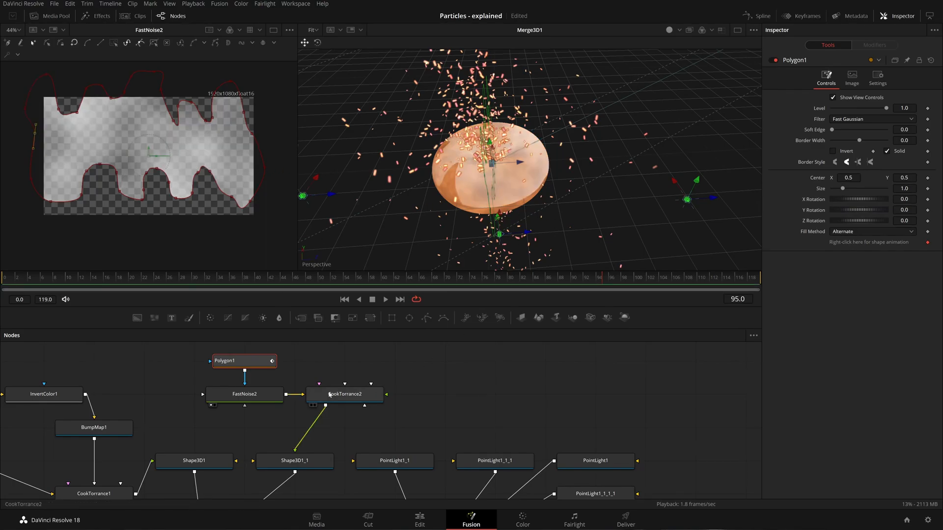
# - Set FastNoise2's Color 1 to a dark brown of about red 0.173, green 0.063, blue 0.024
pyautogui.click(268, 395)
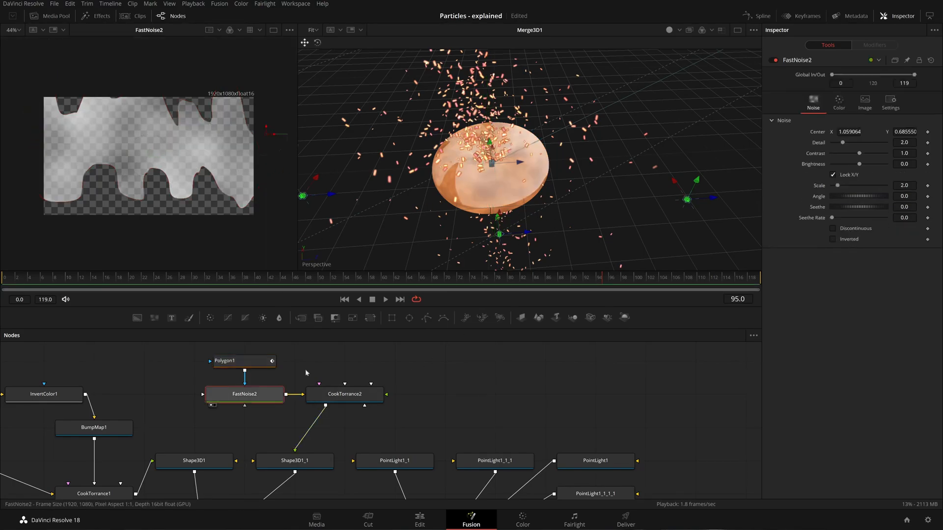
pyautogui.click(839, 103)
pyautogui.click(854, 148)
pyautogui.moveTo(554, 236); pyautogui.dragTo(556, 200)
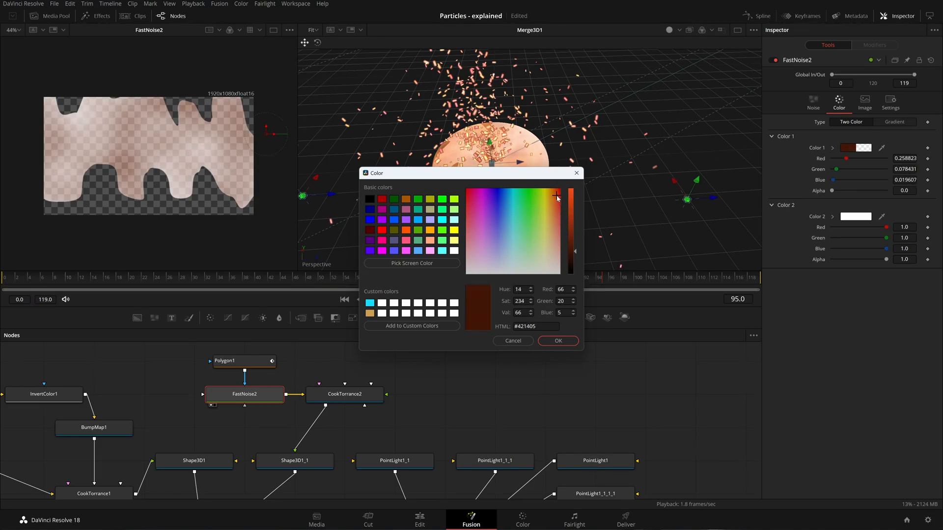
pyautogui.click(571, 258)
pyautogui.click(557, 341)
# - Set FastNoise2's Color 2 to a dark brown of about red 0.149, green 0.055, blue 0.024
pyautogui.click(846, 218)
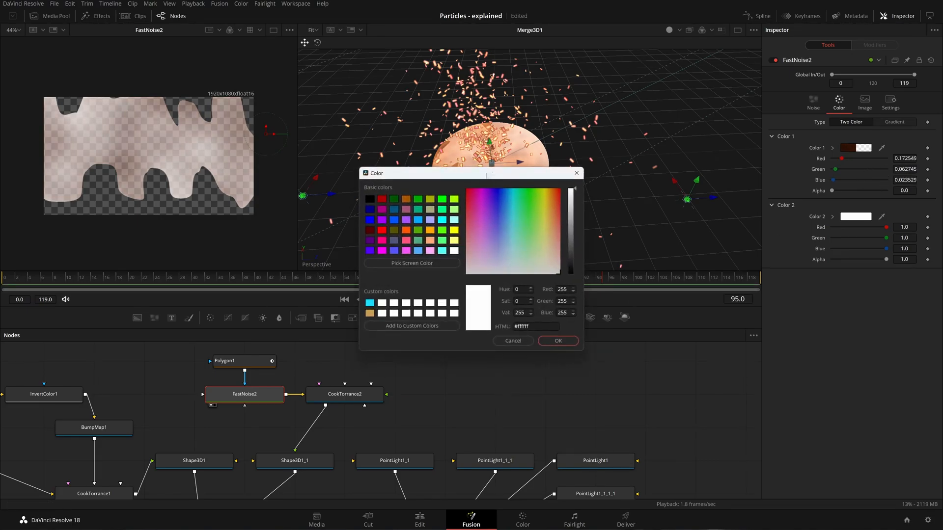
pyautogui.moveTo(562, 233); pyautogui.dragTo(555, 197)
pyautogui.click(572, 234)
pyautogui.moveTo(575, 239); pyautogui.dragTo(573, 261)
pyautogui.moveTo(554, 196); pyautogui.dragTo(556, 201)
pyautogui.click(558, 340)
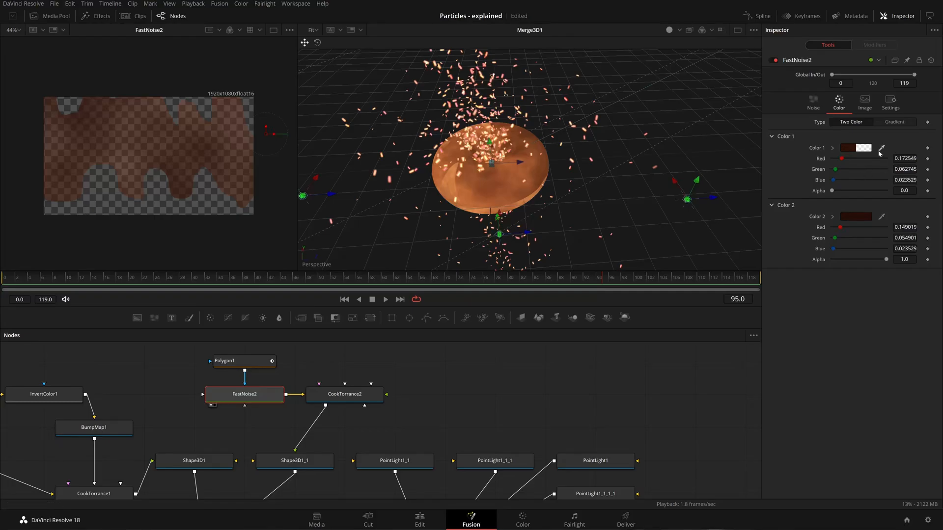
# - Give FastNoise2's Color 1 a lighter brown with alpha about 0.591, and set the noise scale to about 8.19
pyautogui.moveTo(832, 190); pyautogui.dragTo(854, 187)
pyautogui.click(813, 103)
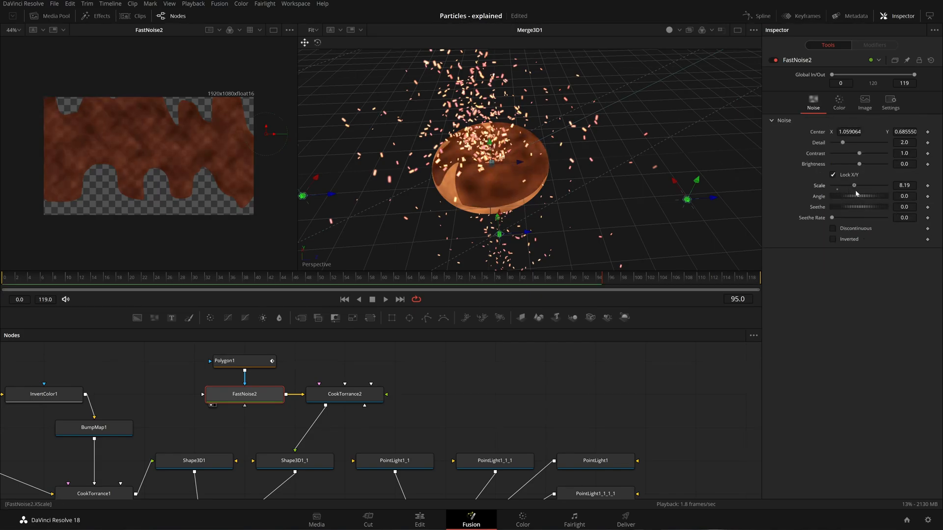
pyautogui.click(839, 102)
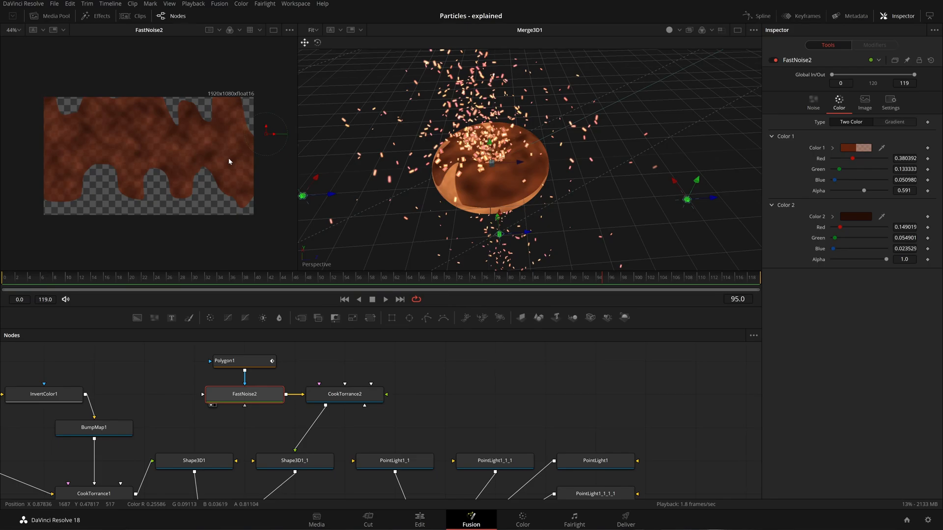
# - Adjust the points of Polygon1 and shift its whole outline slightly down and to the right over the noise image
pyautogui.click(241, 361)
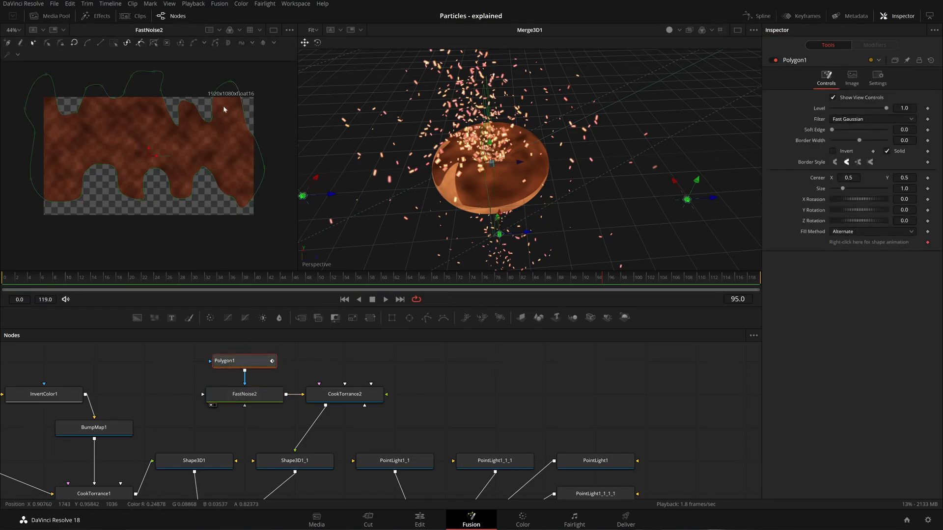
pyautogui.scroll(2, 165, 184)
pyautogui.moveTo(492, 164); pyautogui.dragTo(486, 144)
pyautogui.scroll(4, 486, 145)
pyautogui.scroll(-4, 486, 144)
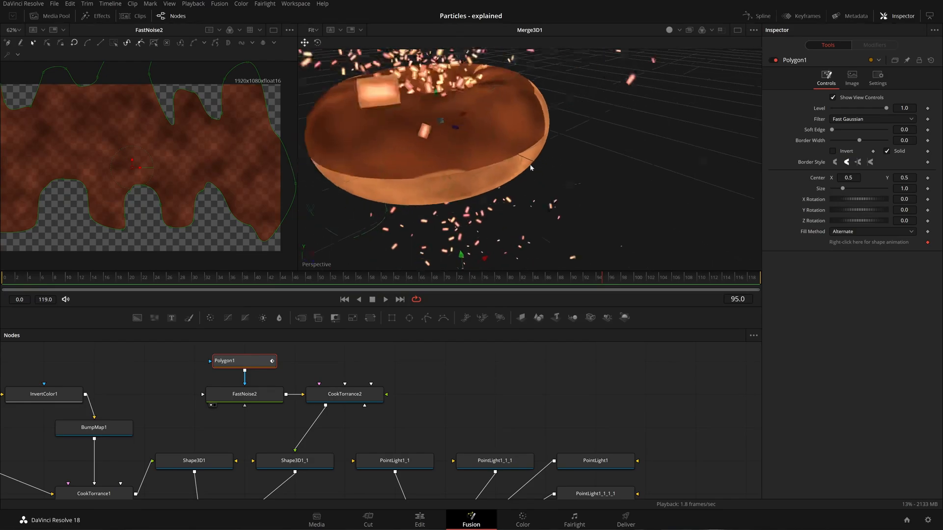
pyautogui.scroll(-2, 175, 161)
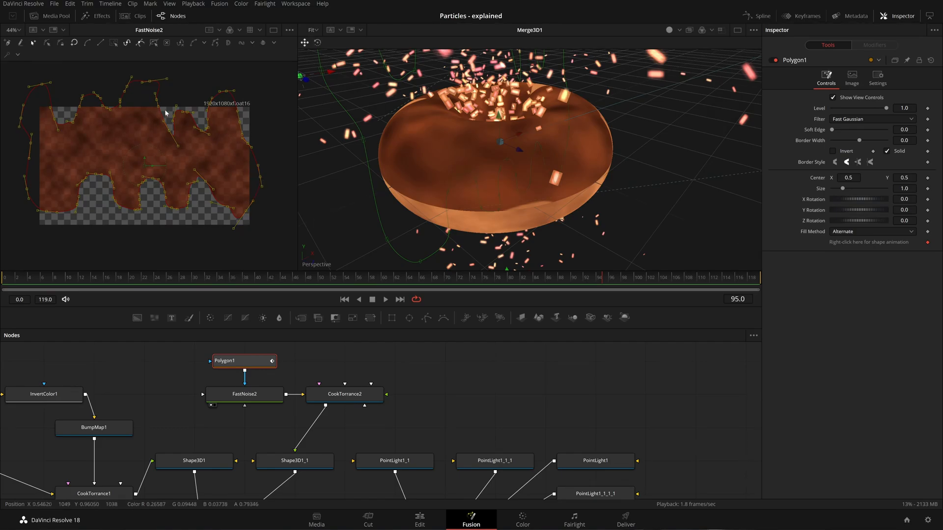
pyautogui.click(89, 43)
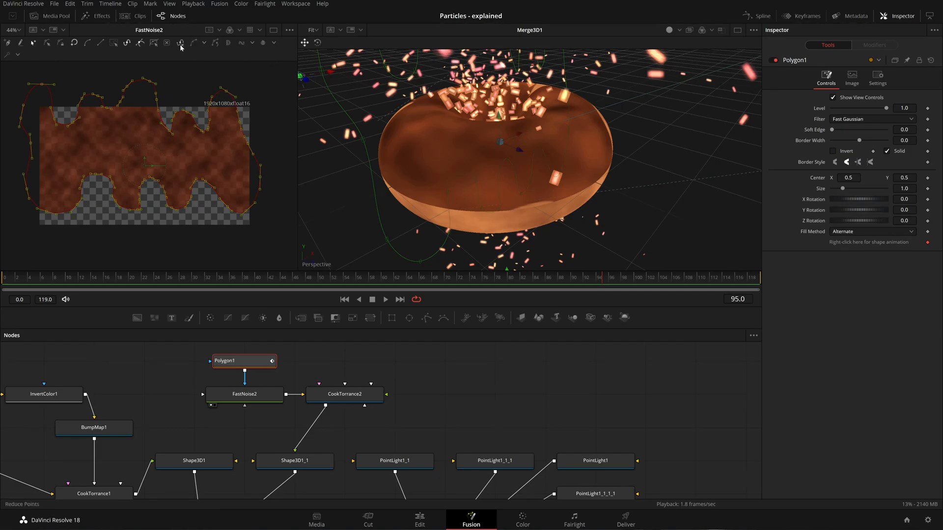
pyautogui.moveTo(261, 180); pyautogui.dragTo(274, 197)
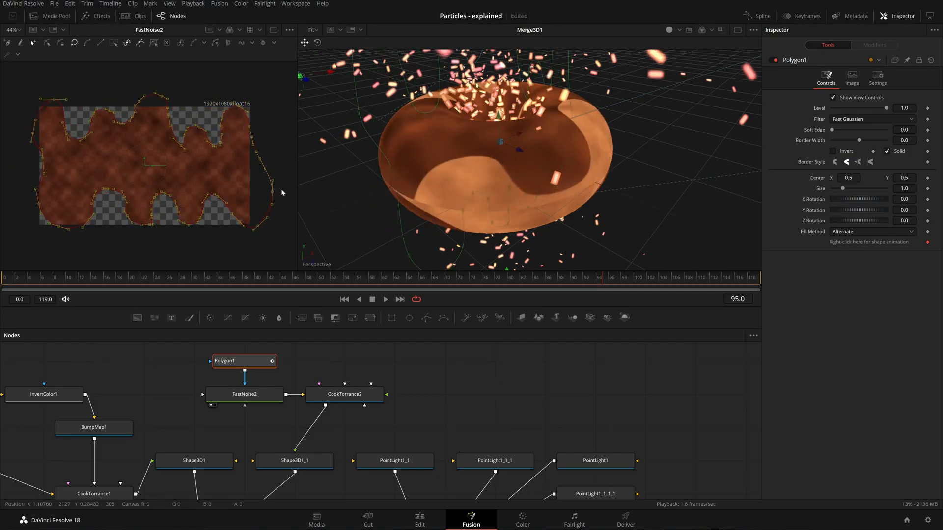
# - Scale Polygon1 to a size of about 0.889 and move its centre to about X 0.475, Y 0.467
pyautogui.moveTo(904, 188); pyautogui.dragTo(519, 178)
pyautogui.moveTo(147, 165); pyautogui.dragTo(142, 168)
pyautogui.moveTo(903, 188); pyautogui.dragTo(934, 189)
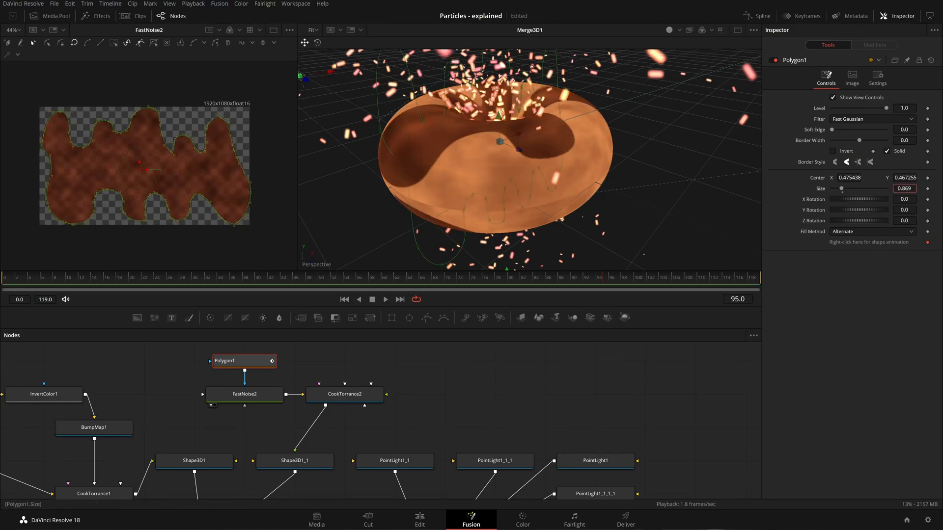
pyautogui.moveTo(619, 127)
pyautogui.mouseDown()
pyautogui.moveTo(634, 202)
pyautogui.moveTo(636, 128)
pyautogui.mouseUp()
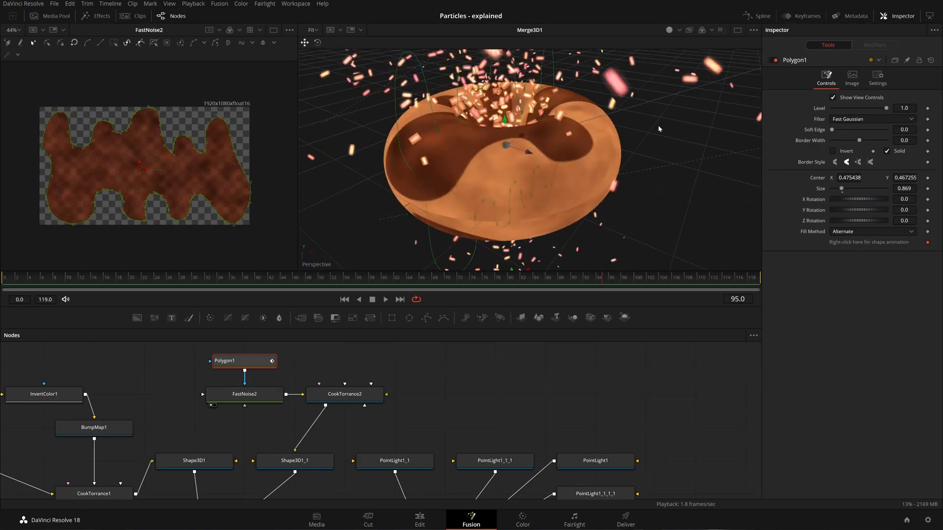
pyautogui.moveTo(903, 188); pyautogui.dragTo(908, 189)
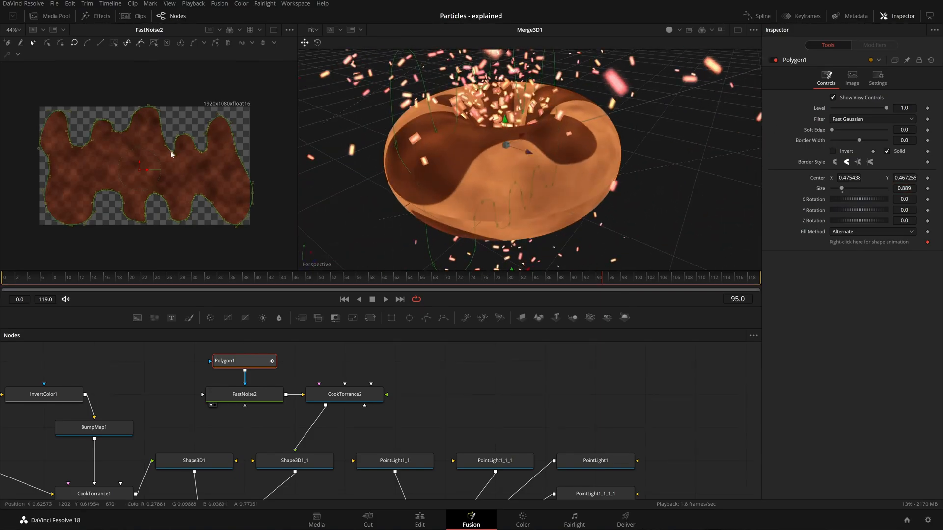
# - Show Shape3D1_1 in the viewer in place of FastNoise2 and select its torus
pyautogui.click(337, 392)
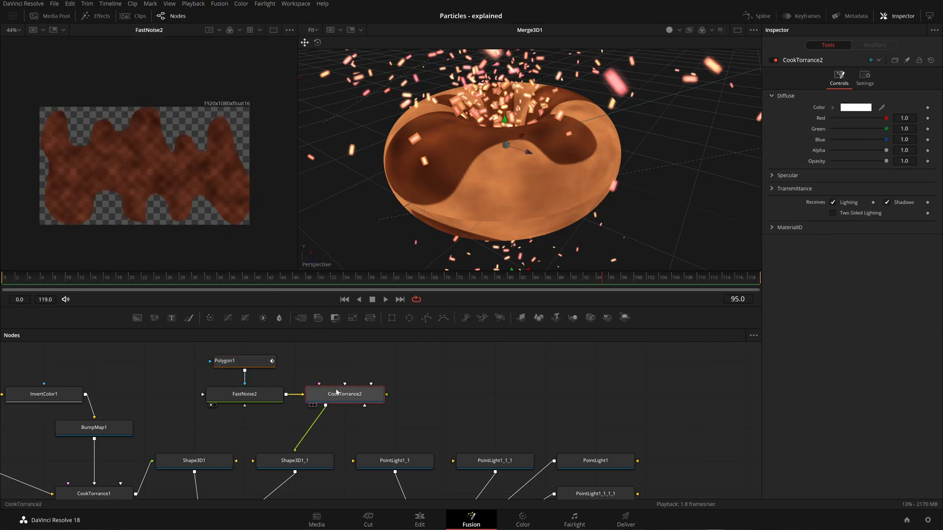
pyautogui.moveTo(307, 460); pyautogui.dragTo(220, 237)
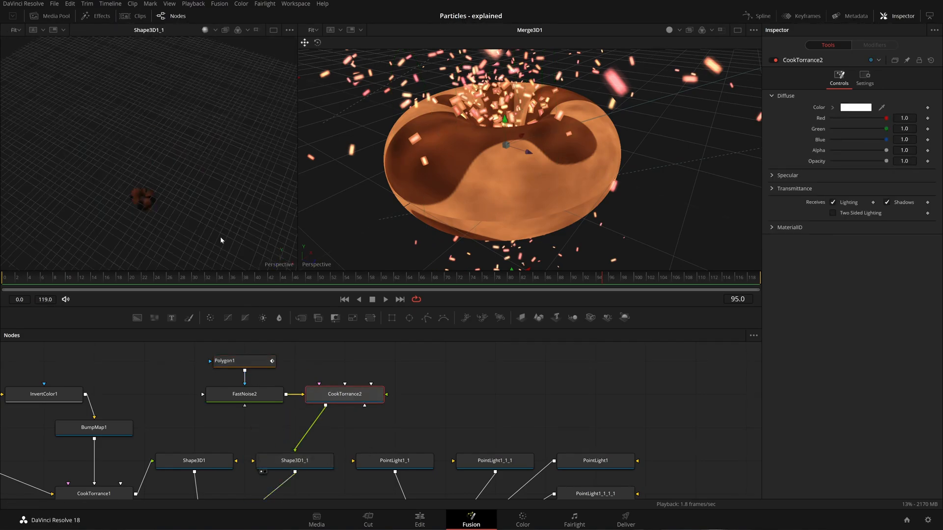
pyautogui.click(146, 199)
pyautogui.scroll(10, 150, 200)
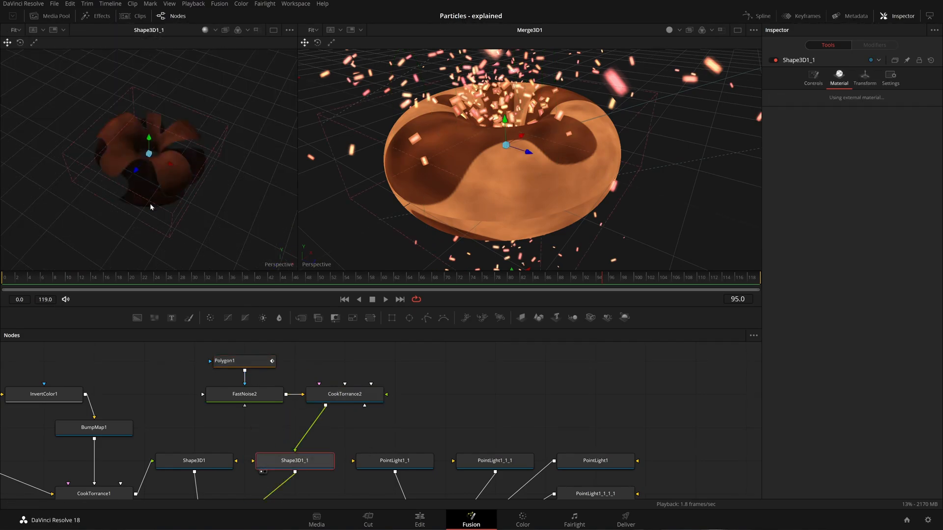
# - Limit the latitude of the Shape3D1_1 torus to a range from 0 to 210 degrees
pyautogui.click(812, 79)
pyautogui.moveTo(842, 180); pyautogui.dragTo(789, 183)
pyautogui.moveTo(913, 180); pyautogui.dragTo(881, 181)
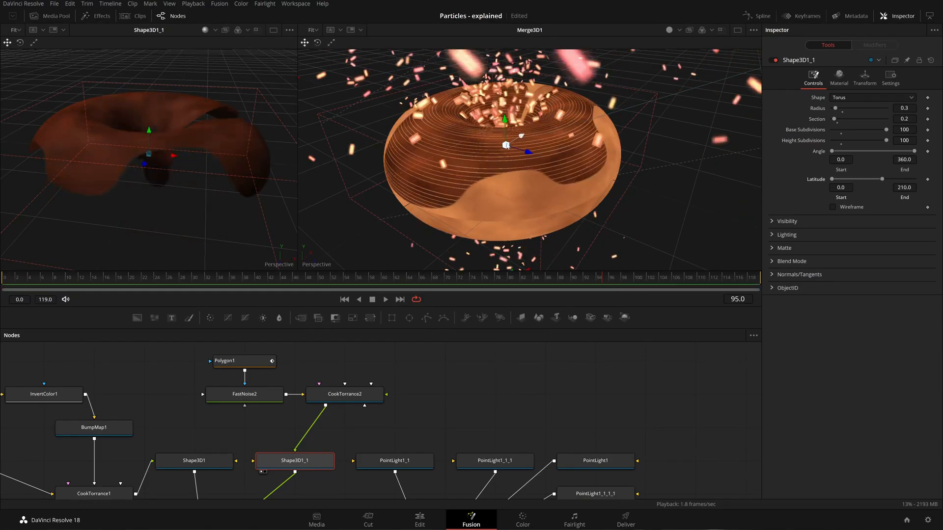
pyautogui.moveTo(576, 140); pyautogui.dragTo(485, 139)
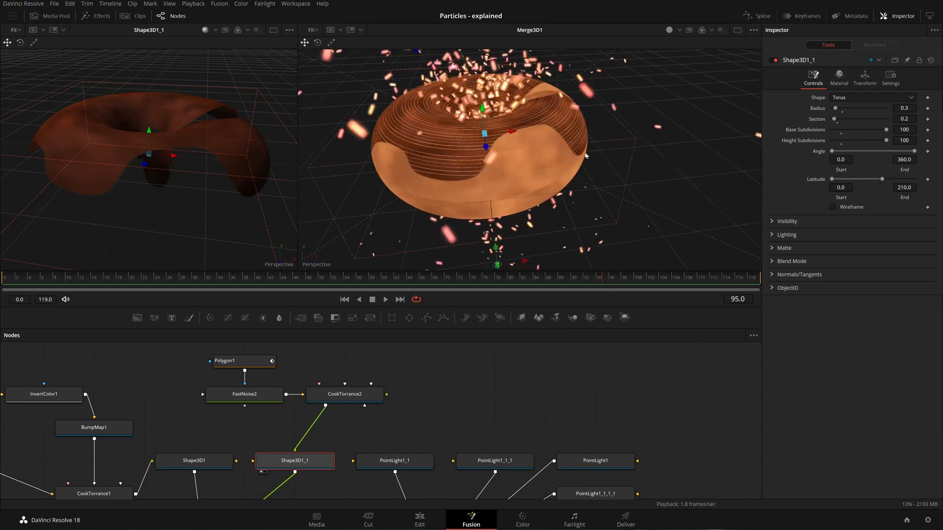
pyautogui.moveTo(832, 153); pyautogui.dragTo(820, 155)
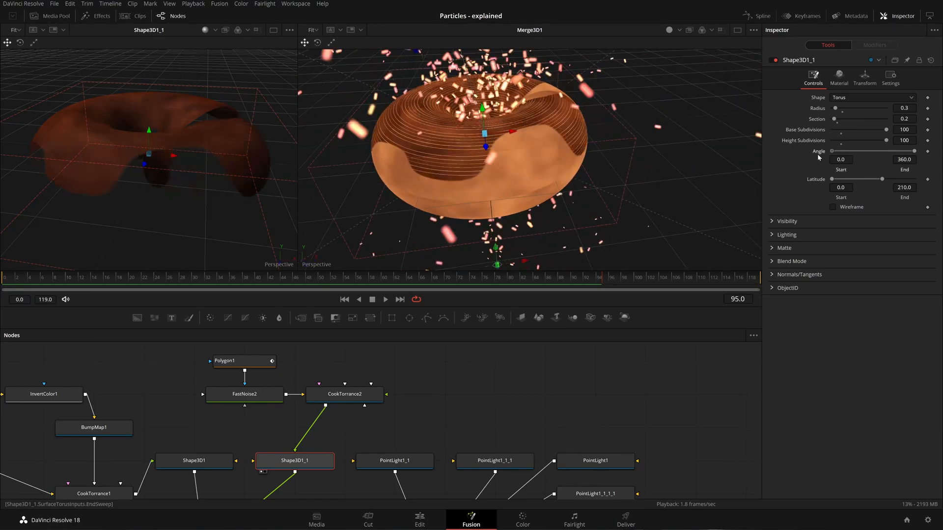
# - Set the end latitude of the Shape3D1_1 torus to 180 degrees
pyautogui.moveTo(882, 180)
pyautogui.mouseDown()
pyautogui.moveTo(929, 187)
pyautogui.moveTo(877, 193)
pyautogui.mouseUp()
pyautogui.doubleClick(904, 188)
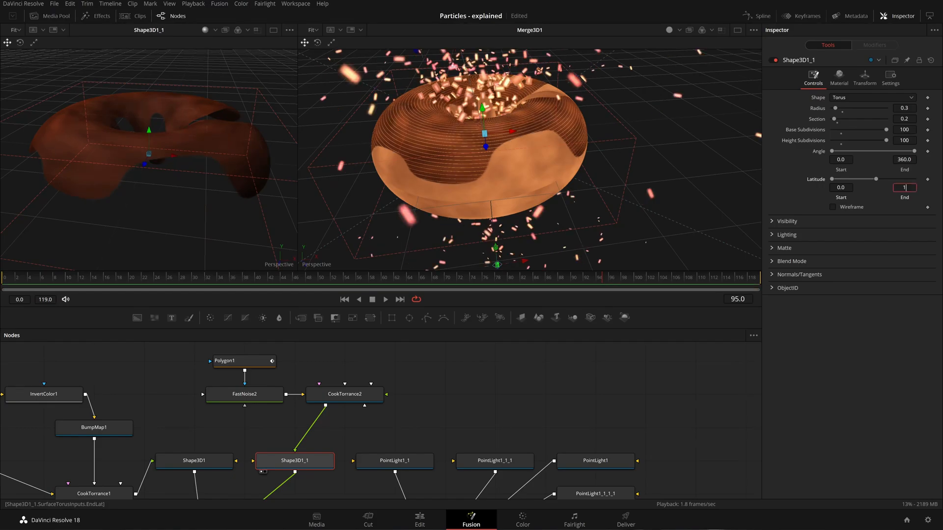
pyautogui.press('Return')
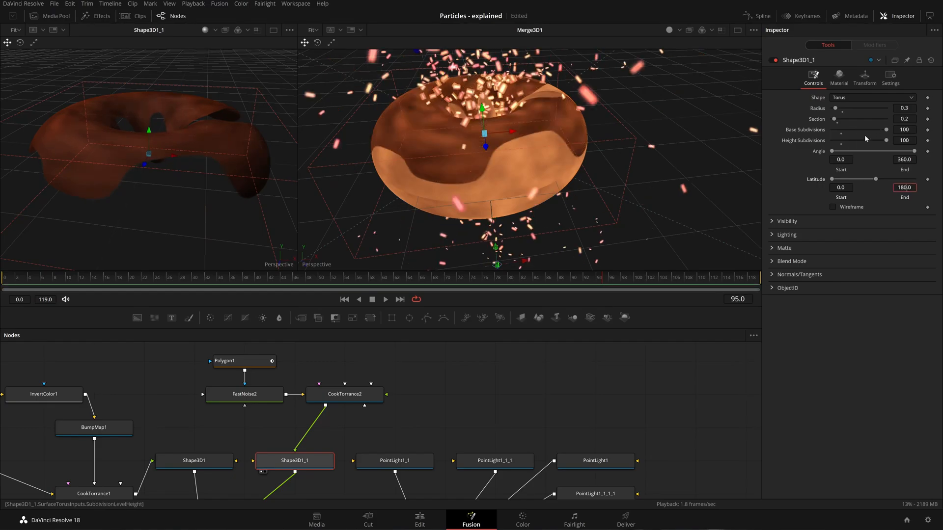
pyautogui.moveTo(832, 151)
pyautogui.mouseDown()
pyautogui.moveTo(849, 152)
pyautogui.moveTo(822, 155)
pyautogui.mouseUp()
pyautogui.moveTo(903, 108); pyautogui.dragTo(906, 108)
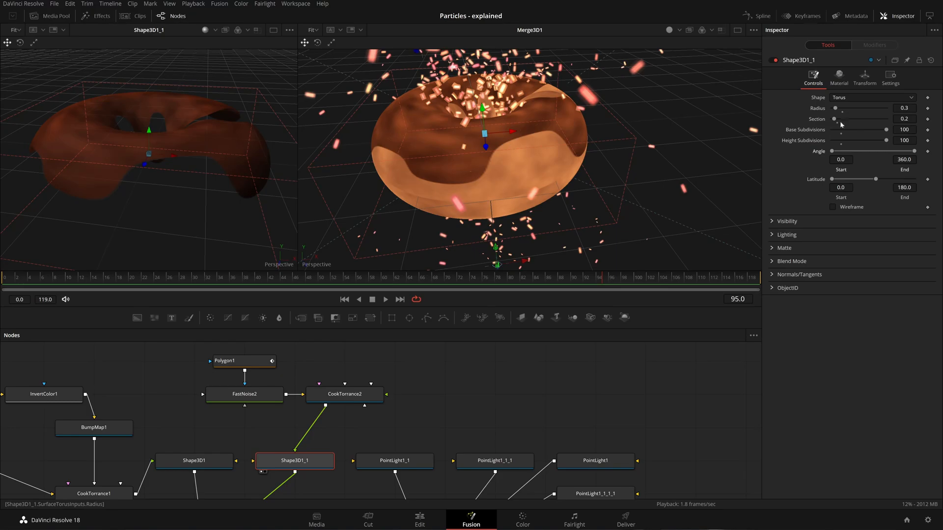
pyautogui.moveTo(205, 130); pyautogui.dragTo(148, 129)
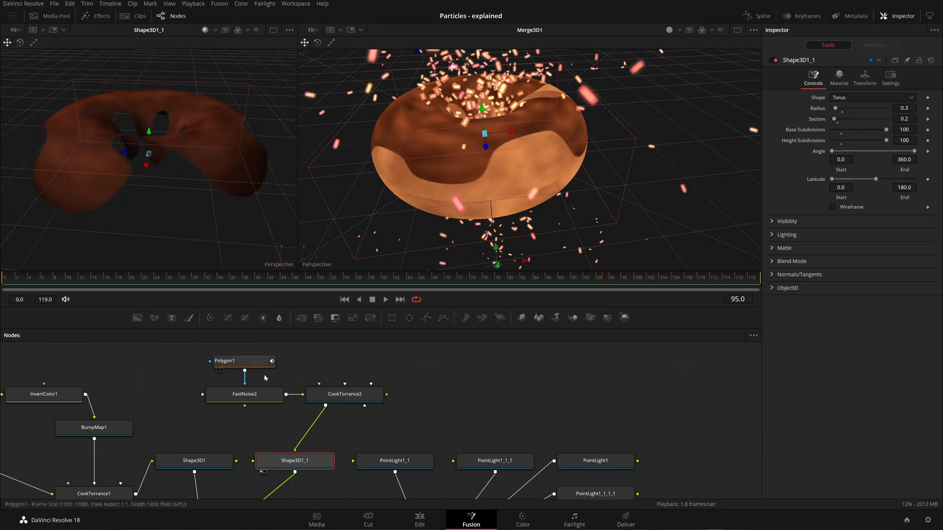
# - Show FastNoise2 in the viewer and move Polygon1's side points outward so the icing mask reaches the left and right image edges
pyautogui.click(261, 394)
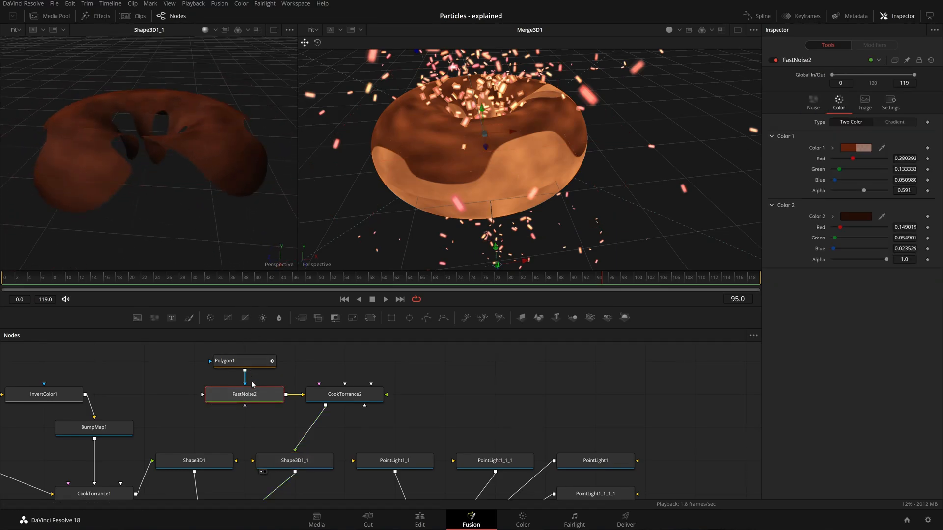
pyautogui.press('1')
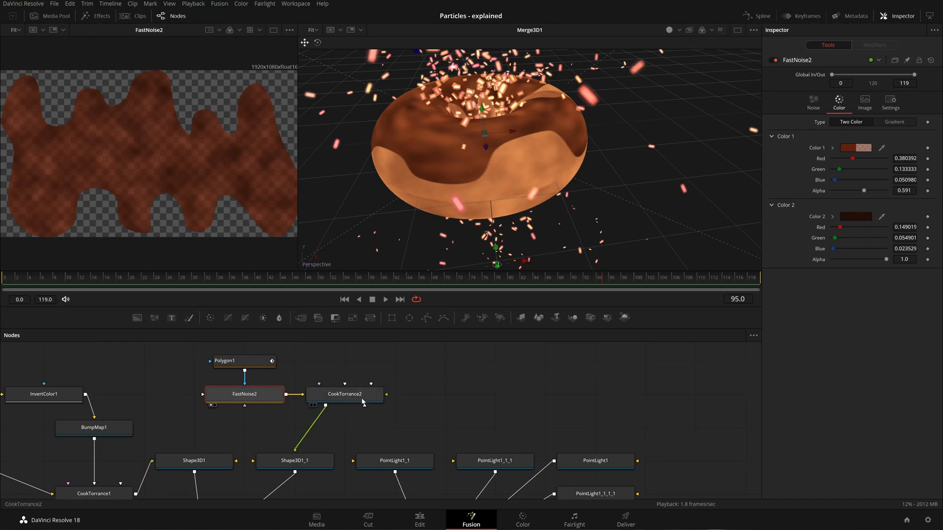
pyautogui.click(227, 362)
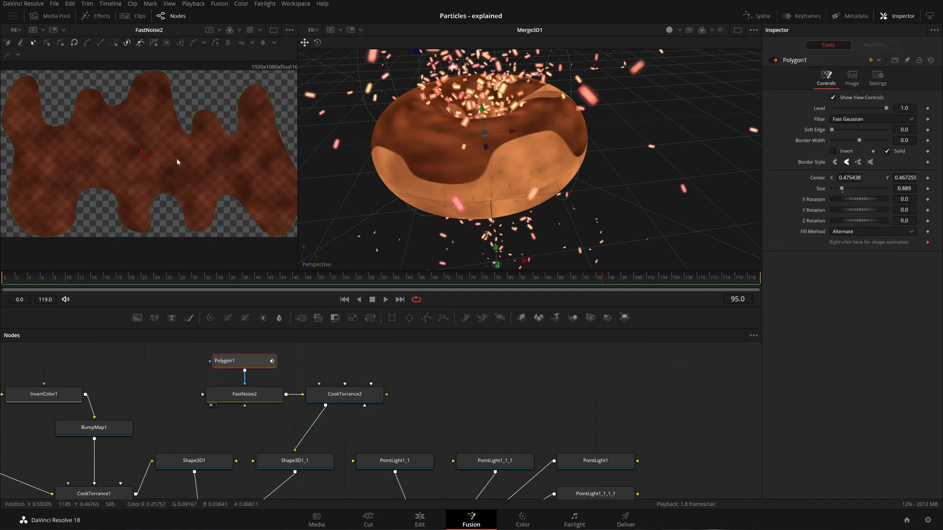
pyautogui.scroll(-2, 179, 162)
pyautogui.moveTo(58, 156); pyautogui.dragTo(49, 158)
pyautogui.click(58, 195)
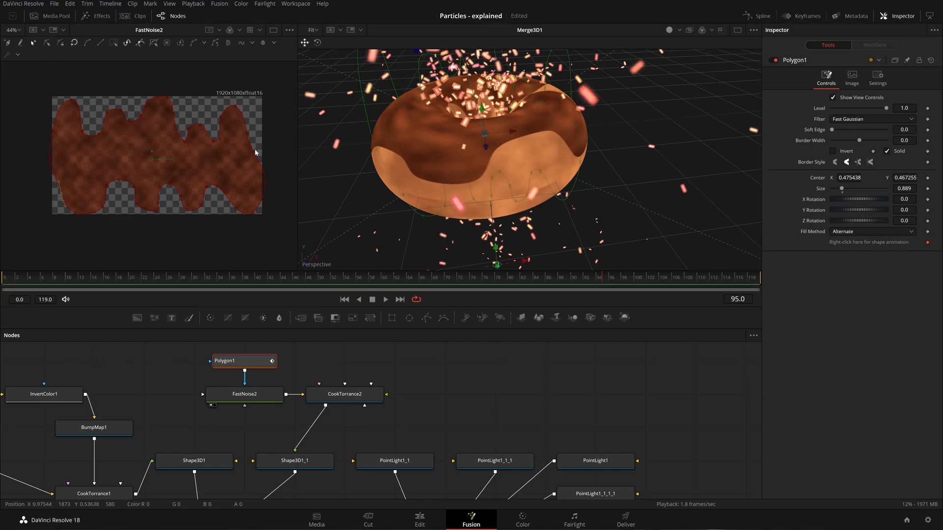
pyautogui.moveTo(254, 152); pyautogui.dragTo(262, 136)
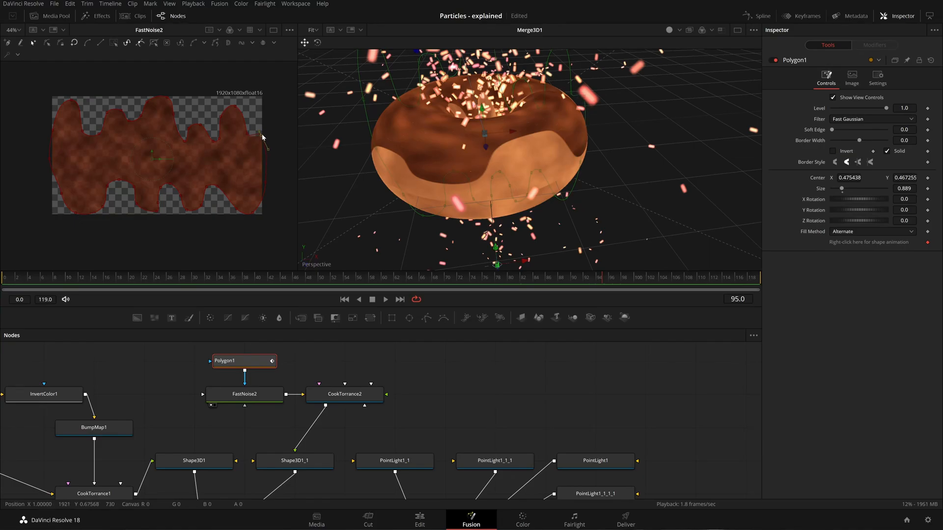
pyautogui.moveTo(195, 127); pyautogui.dragTo(200, 117)
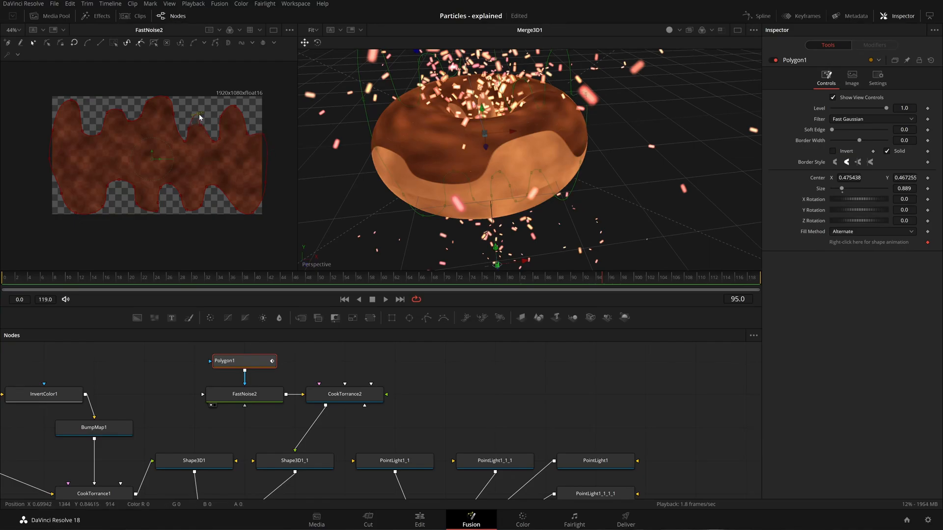
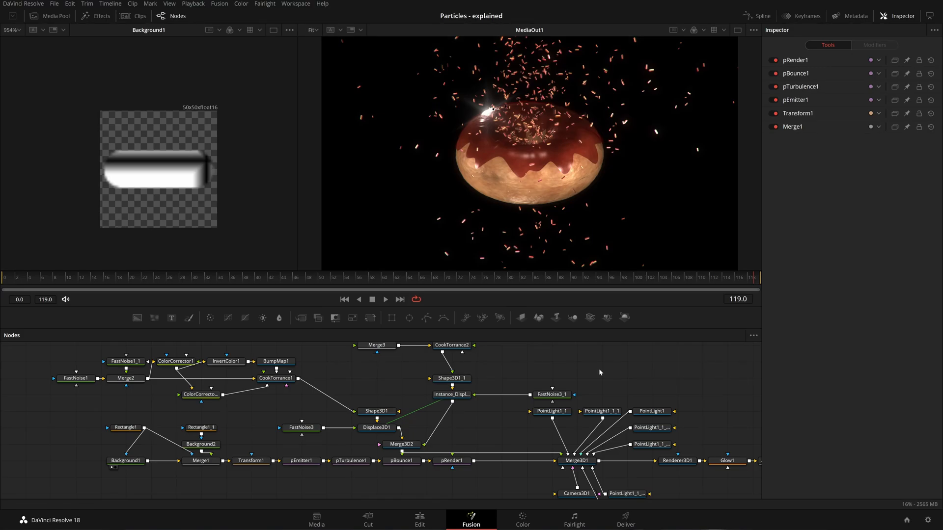
# - Examine the finished donut node tree from Merge3D1 through the renderer, glow, aperture diffraction and prism blur to MediaOut1
pyautogui.moveTo(671, 370); pyautogui.dragTo(604, 371)
pyautogui.moveTo(670, 399); pyautogui.dragTo(609, 374)
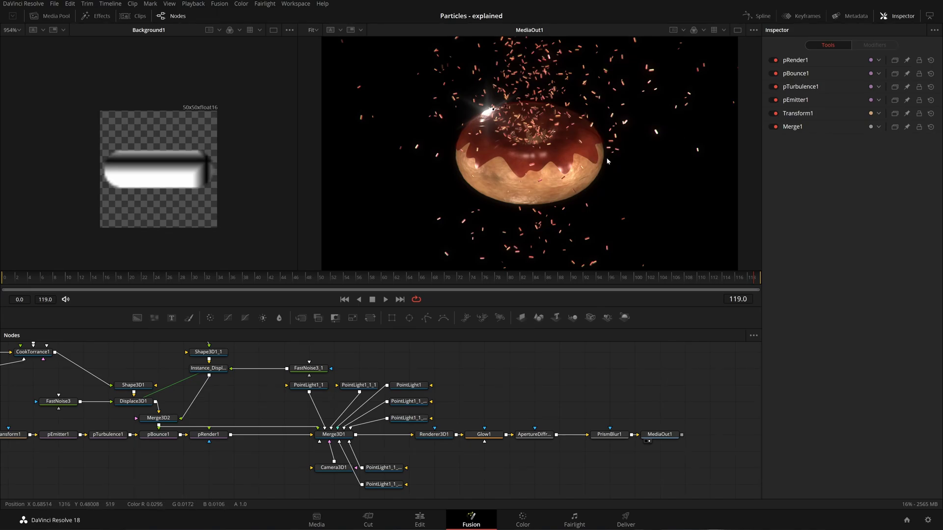
pyautogui.moveTo(597, 414); pyautogui.dragTo(529, 404)
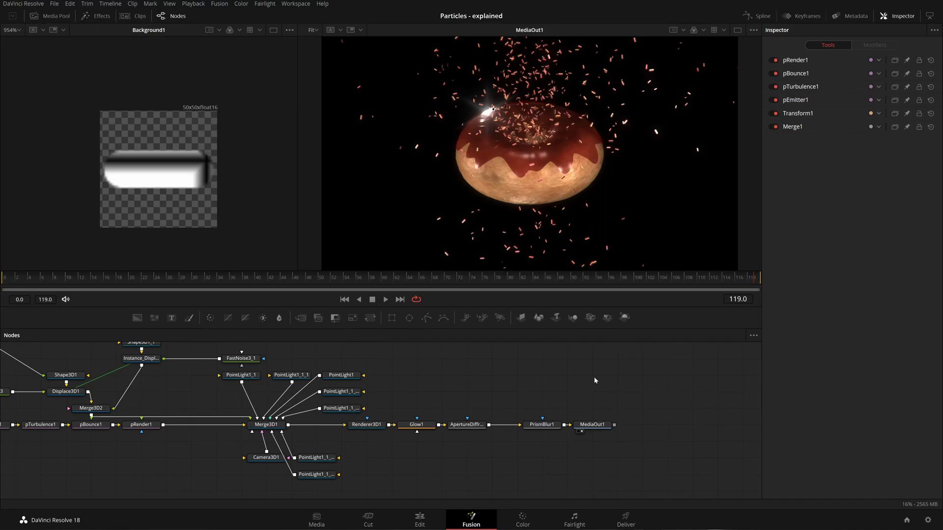
pyautogui.hscroll(-5, 545, 385)
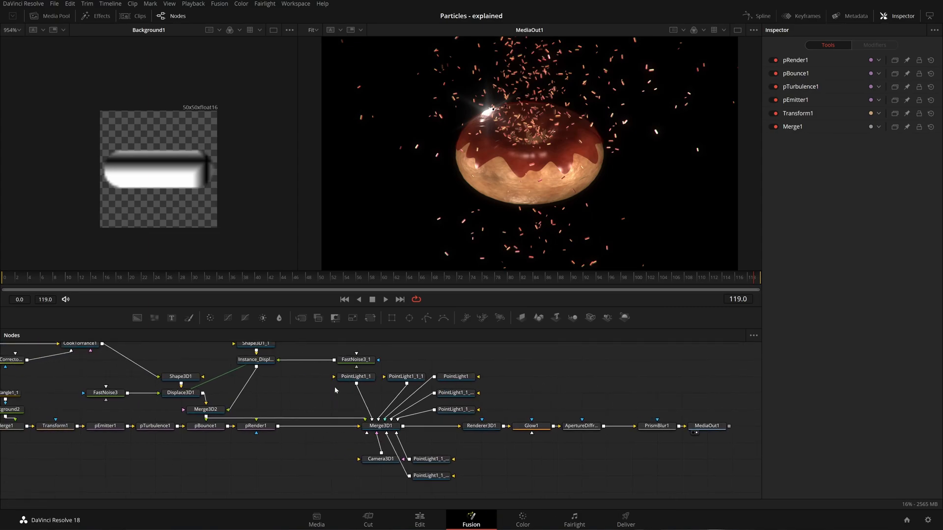
# - Select the point lights around Merge3D1, show Merge3D1 in the viewer and examine the light placement around the donut from several angles
pyautogui.moveTo(354, 386); pyautogui.dragTo(485, 411)
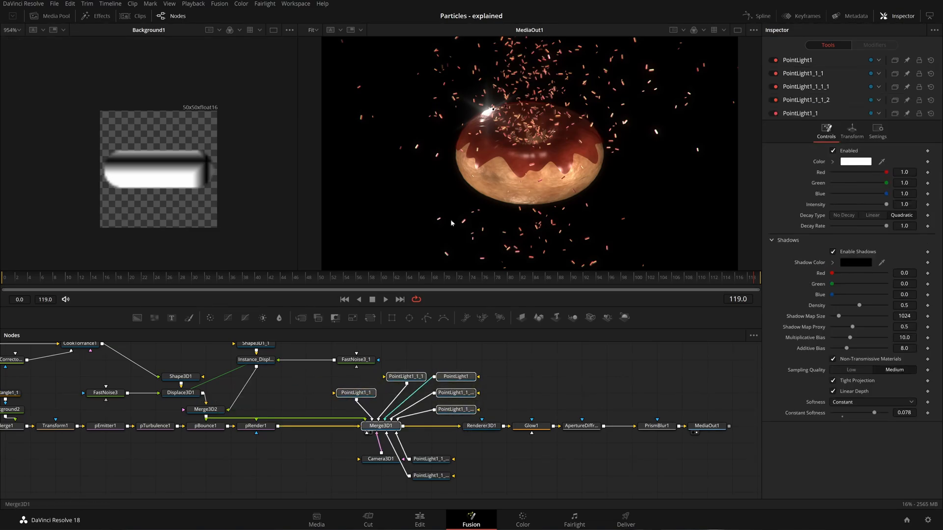
pyautogui.scroll(3, 373, 415)
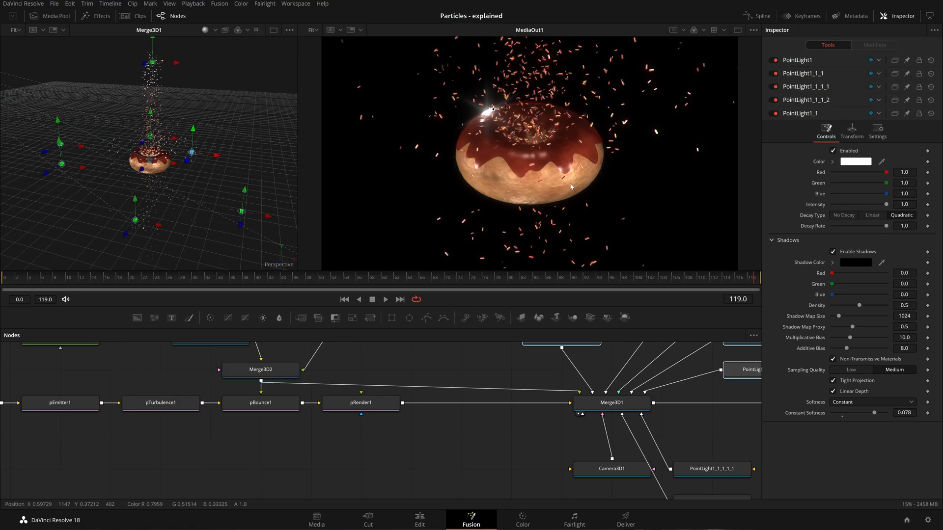
pyautogui.moveTo(236, 173); pyautogui.dragTo(110, 199)
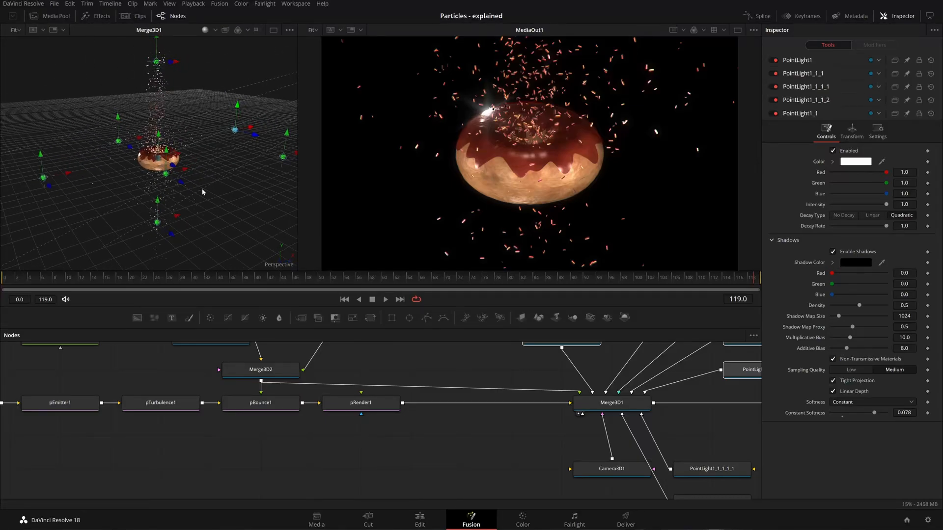
pyautogui.moveTo(240, 192); pyautogui.dragTo(195, 204)
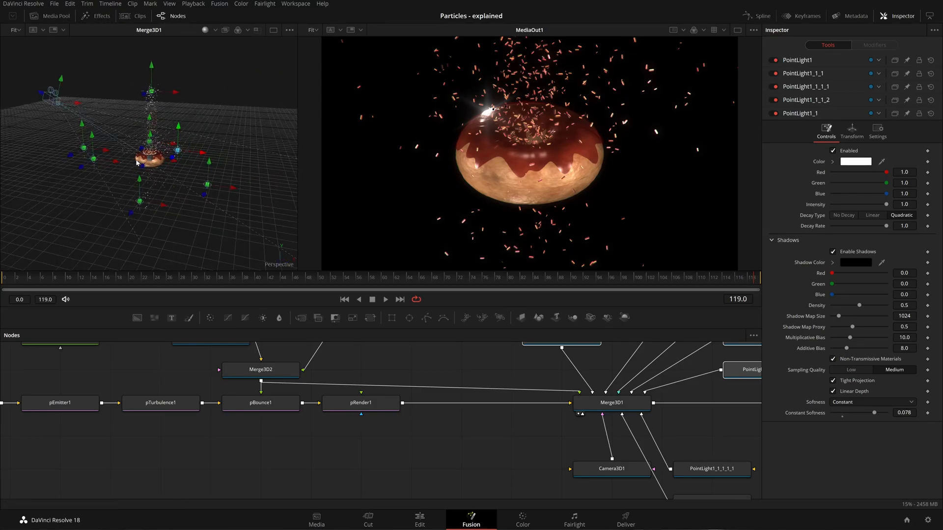
pyautogui.moveTo(150, 132); pyautogui.dragTo(154, 174)
pyautogui.scroll(5, 154, 173)
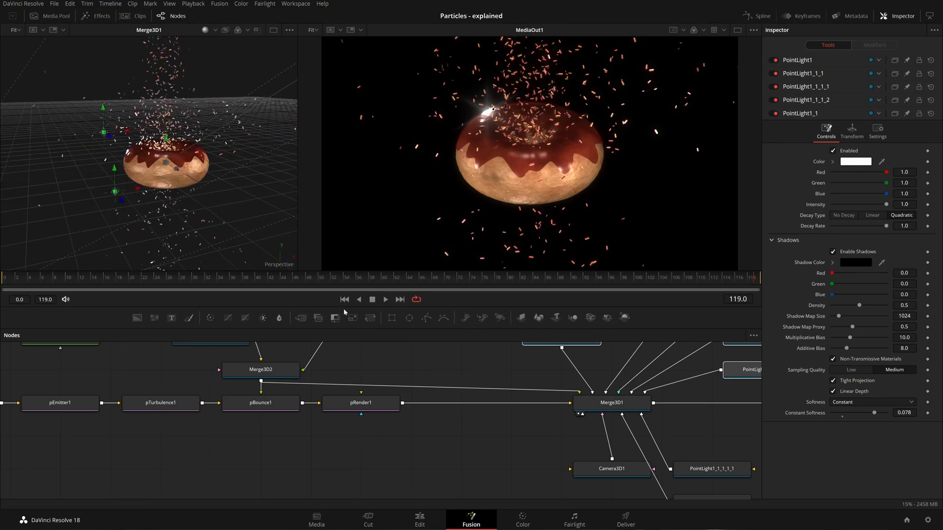
# - Select pBounce1 and check its condition settings and bounce controls
pyautogui.moveTo(282, 409)
pyautogui.mouseDown()
pyautogui.moveTo(270, 410)
pyautogui.moveTo(266, 436)
pyautogui.moveTo(270, 414)
pyautogui.mouseUp()
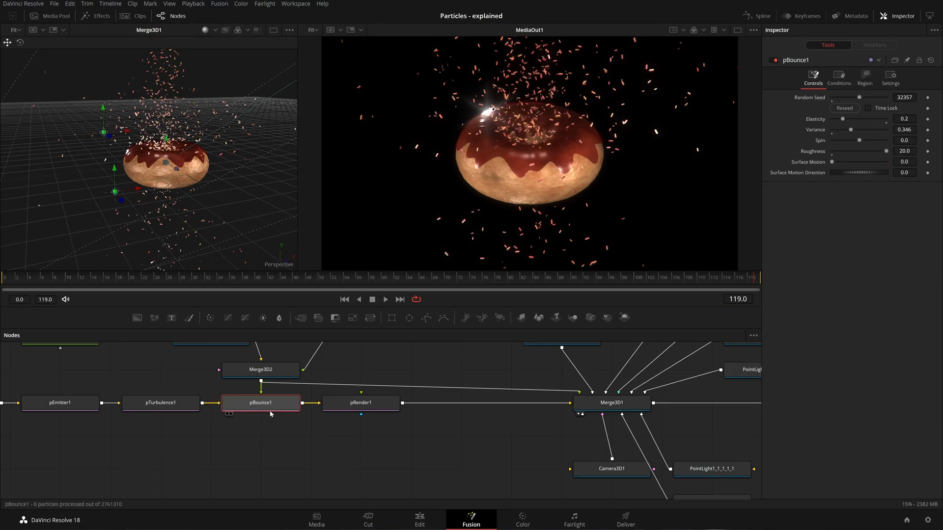
pyautogui.click(838, 78)
pyautogui.click(813, 84)
# - Show FastNoise1 and FastNoise1_1 in turn in the viewer to examine the noise textures of the donut base
pyautogui.moveTo(540, 369); pyautogui.dragTo(497, 406)
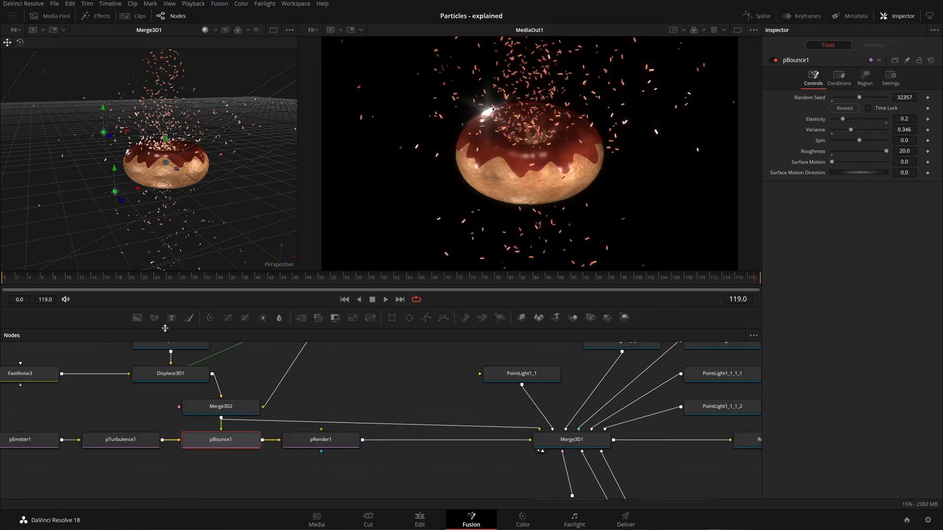
pyautogui.moveTo(208, 396); pyautogui.dragTo(303, 415)
pyautogui.moveTo(194, 409); pyautogui.dragTo(292, 421)
pyautogui.scroll(-4, 234, 427)
pyautogui.scroll(-2, 219, 423)
pyautogui.scroll(2, 219, 424)
pyautogui.moveTo(142, 413); pyautogui.dragTo(171, 452)
pyautogui.click(77, 409)
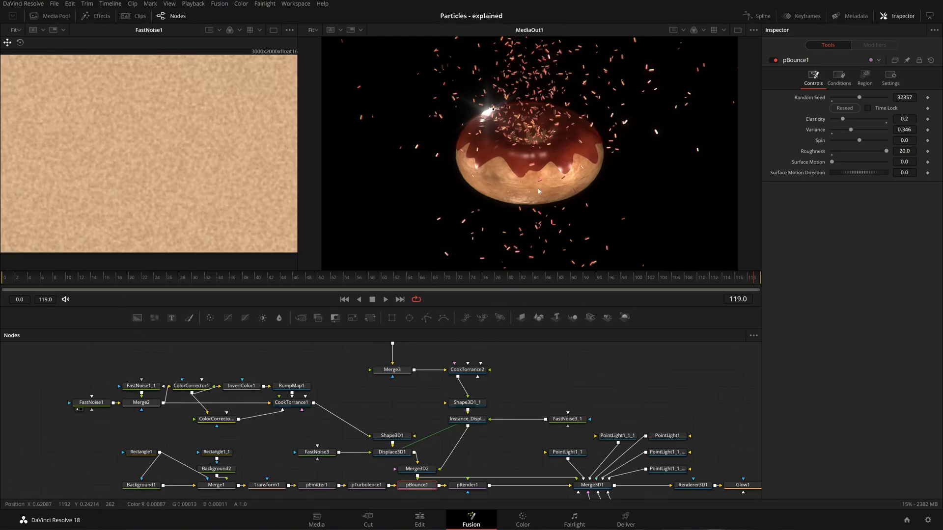
pyautogui.click(142, 403)
pyautogui.moveTo(147, 137); pyautogui.dragTo(147, 135)
pyautogui.moveTo(141, 386); pyautogui.dragTo(147, 162)
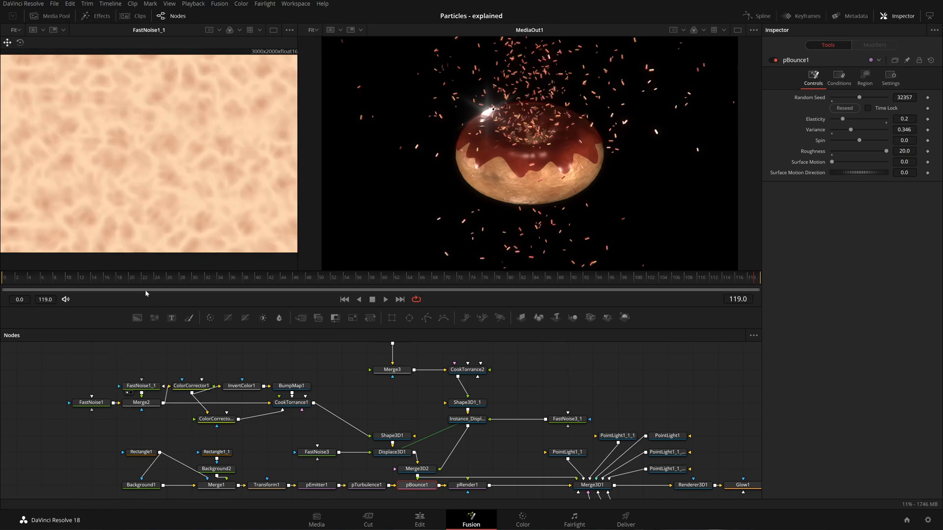
# - Check FastNoise1's image size settings, view the combined texture of Merge2 and check its apply mode
pyautogui.click(93, 403)
pyautogui.click(864, 102)
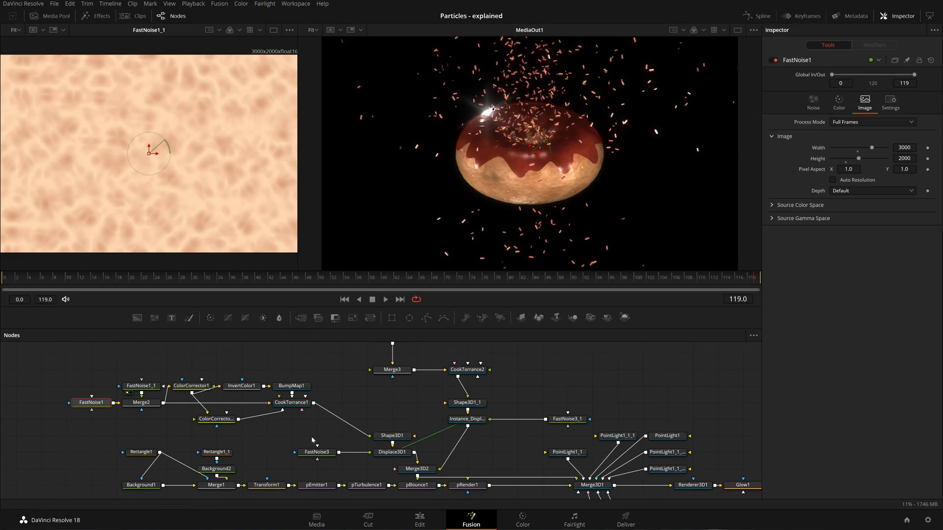
pyautogui.moveTo(142, 405); pyautogui.dragTo(175, 257)
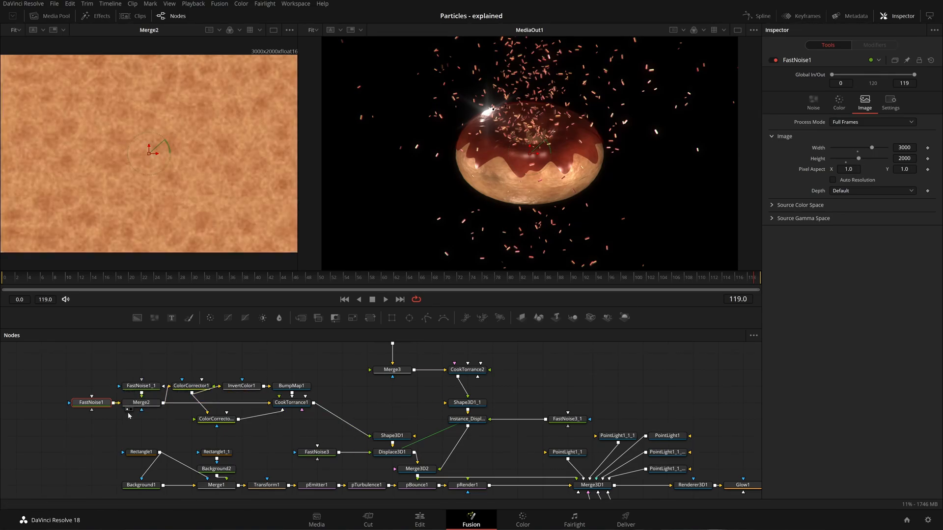
pyautogui.click(139, 403)
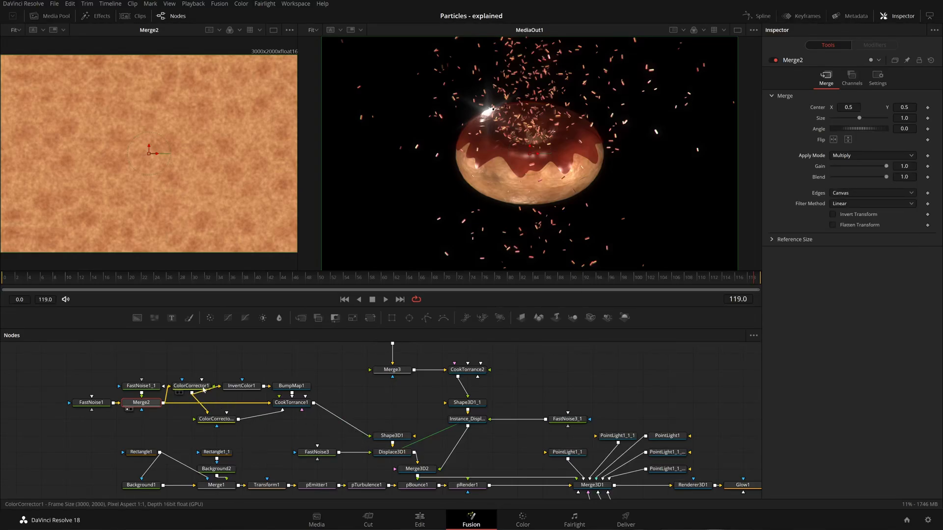
# - Spread out the base material nodes: noise nodes and Merge2 left, CookTorrance1 right, ColorCorrector1, InvertColor1, BumpMap1 and ColorCorrector1_1 up
pyautogui.moveTo(61, 363); pyautogui.dragTo(103, 409)
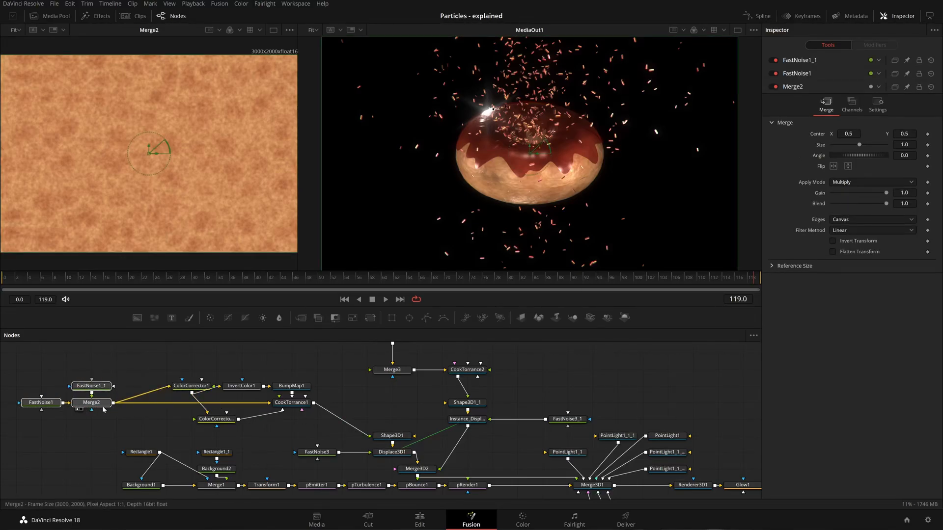
pyautogui.moveTo(285, 405); pyautogui.dragTo(336, 406)
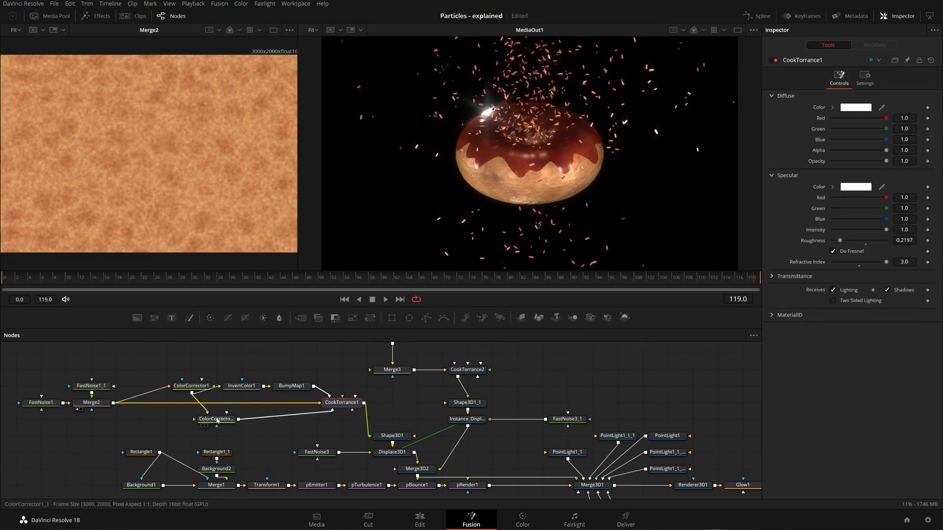
pyautogui.moveTo(195, 369); pyautogui.dragTo(290, 389)
pyautogui.moveTo(292, 387); pyautogui.dragTo(293, 353)
pyautogui.click(220, 381)
pyautogui.moveTo(200, 357); pyautogui.dragTo(182, 360)
pyautogui.click(183, 358)
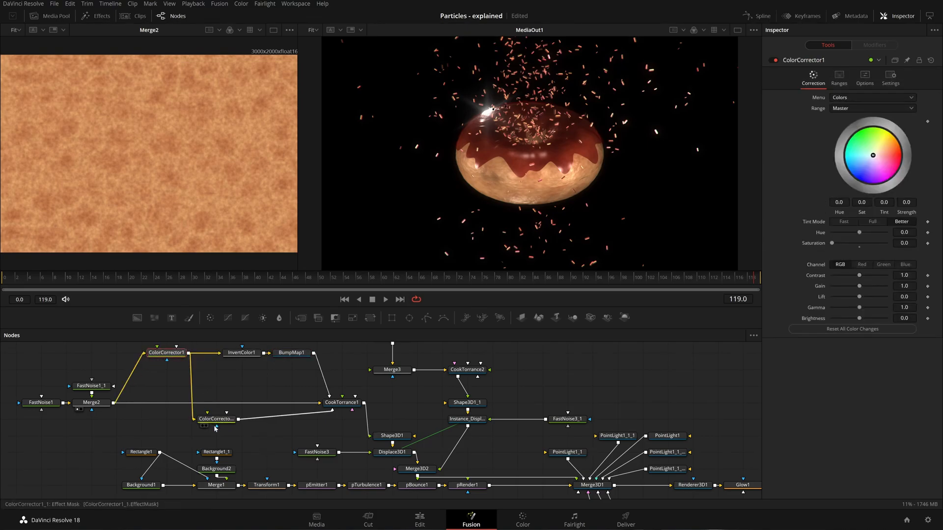
pyautogui.moveTo(216, 421); pyautogui.dragTo(216, 388)
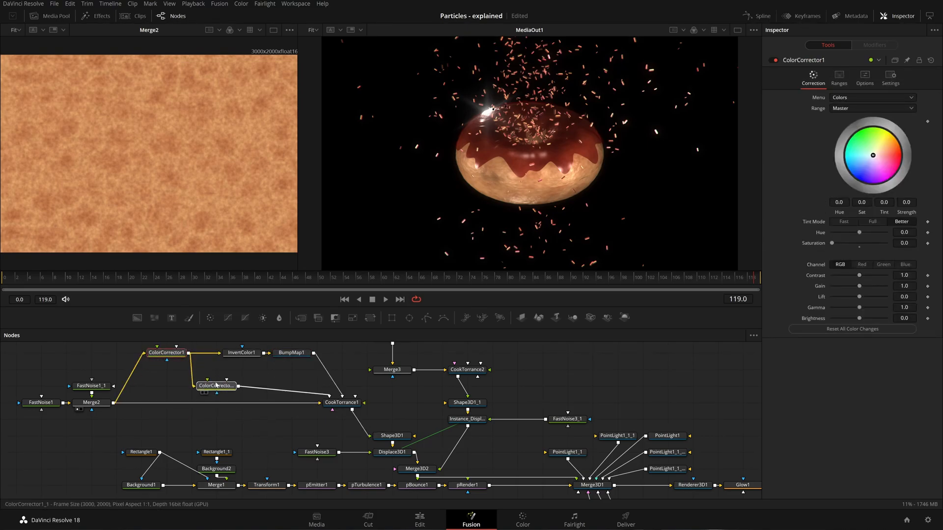
# - Show ColorCorrector1, InvertColor1 and BumpMap1 in turn in a widened viewer to examine how the bump texture is built
pyautogui.click(153, 359)
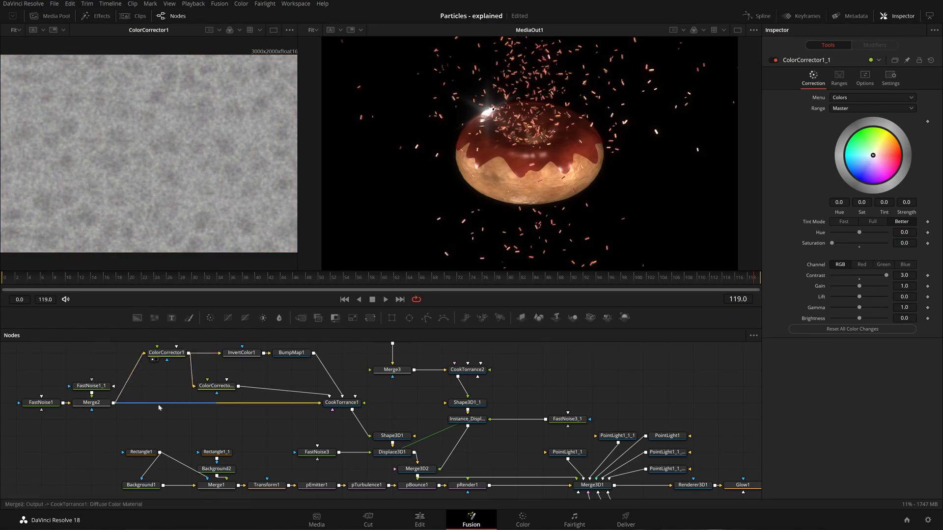
pyautogui.moveTo(158, 408); pyautogui.dragTo(139, 417)
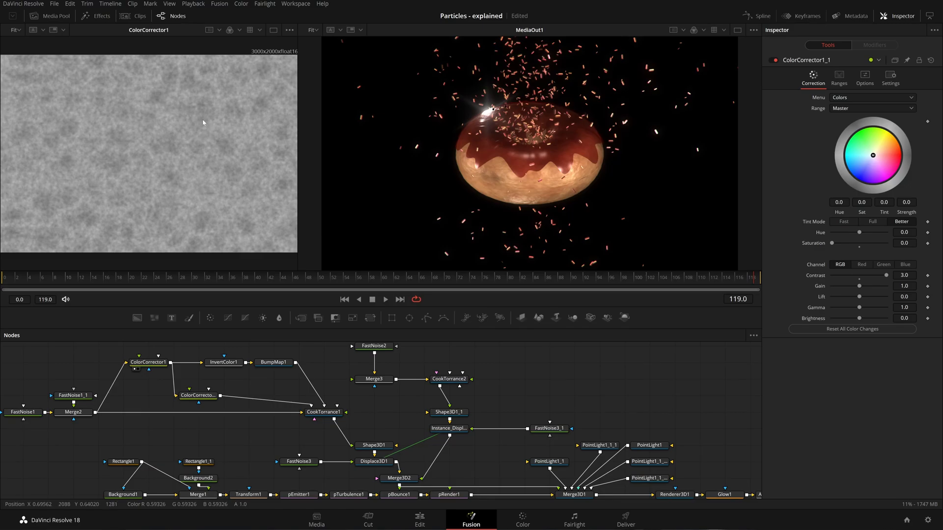
pyautogui.moveTo(299, 137); pyautogui.dragTo(353, 150)
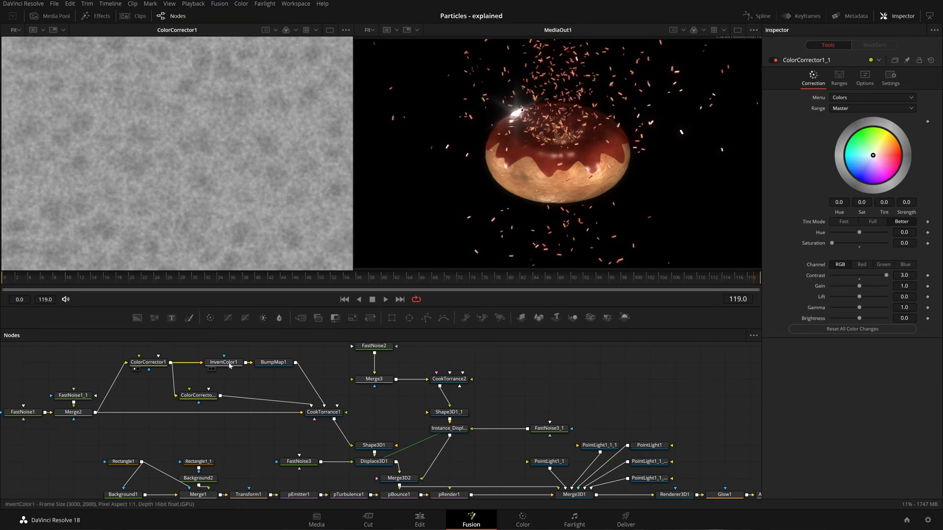
pyautogui.click(210, 369)
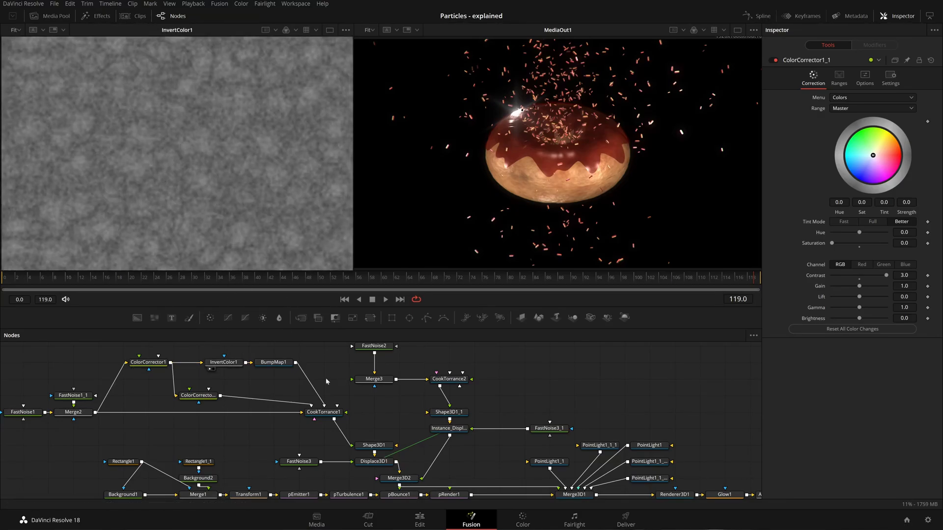
pyautogui.click(261, 368)
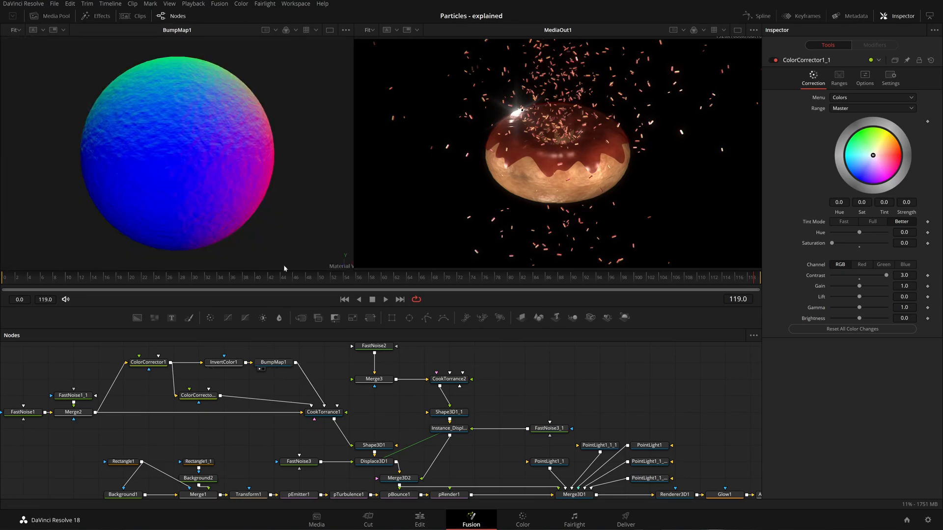
# - Check BumpMap1's height settings and show the CookTorrance1 material with its diffuse and specular settings
pyautogui.click(273, 362)
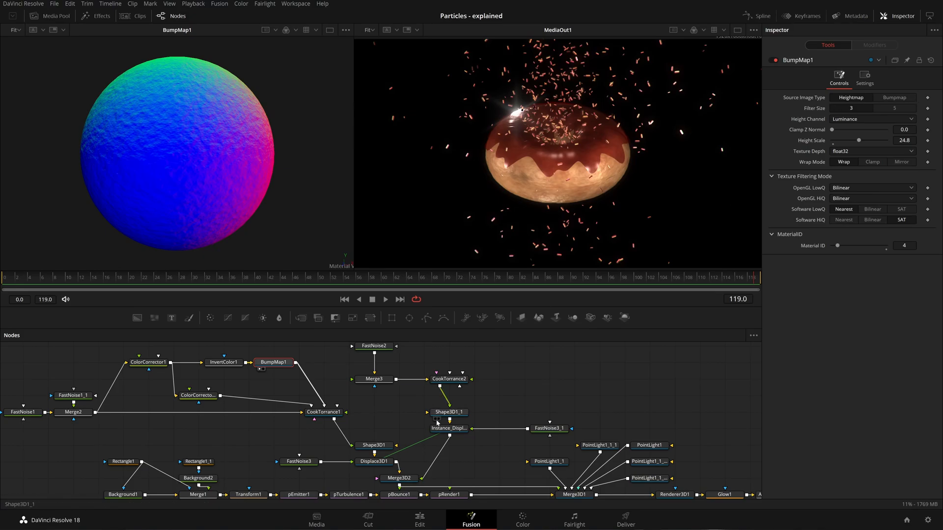
pyautogui.moveTo(337, 415); pyautogui.dragTo(287, 197)
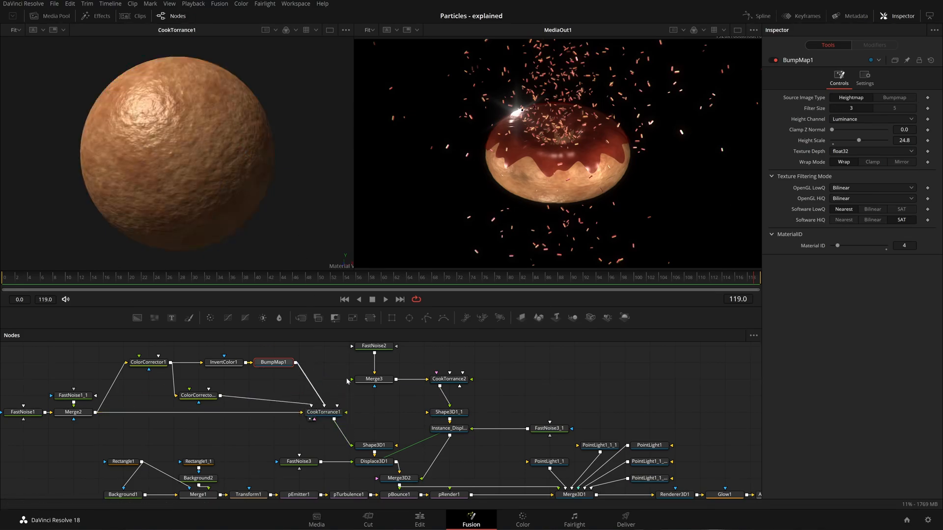
pyautogui.rightClick(327, 415)
pyautogui.click(308, 396)
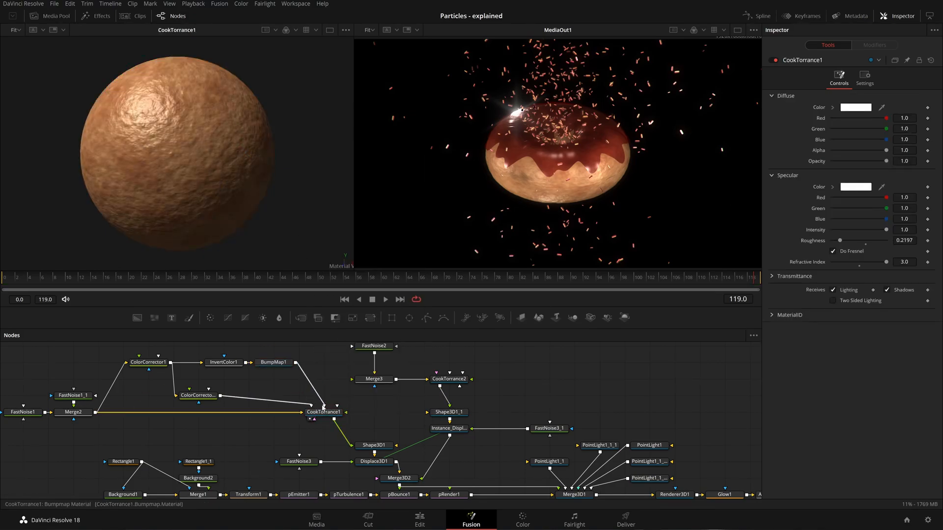
# - Show ColorCorrector1_1 and CookTorrance1 in turn in the viewer to examine how the roughness texture affects the base material
pyautogui.moveTo(203, 395); pyautogui.dragTo(261, 175)
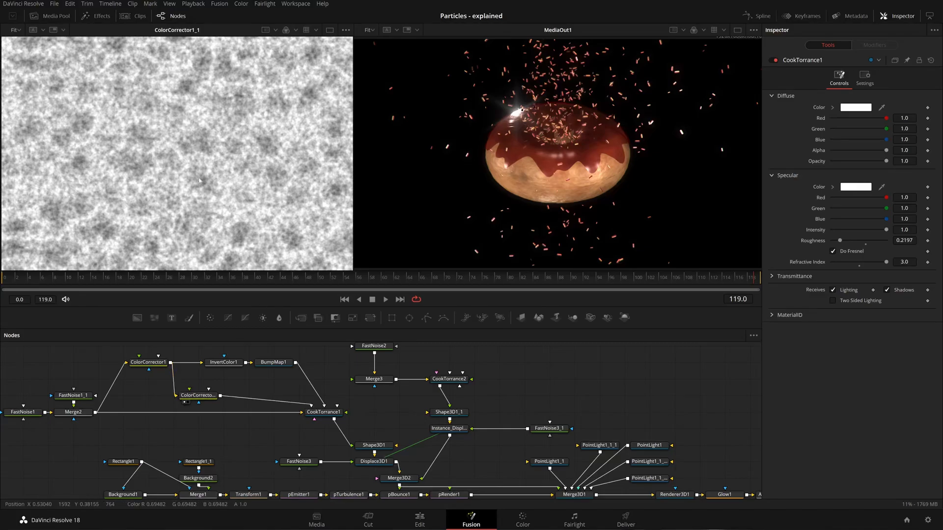
pyautogui.moveTo(317, 412); pyautogui.dragTo(275, 181)
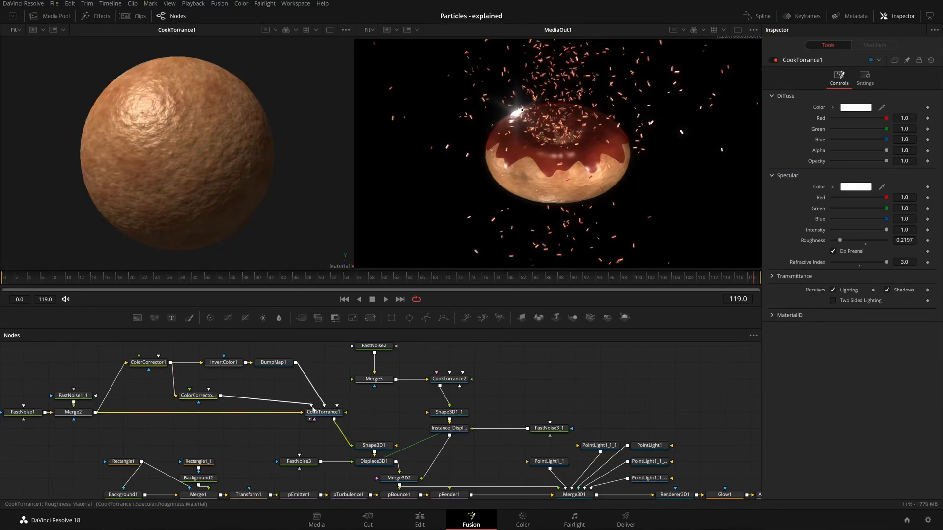
pyautogui.moveTo(310, 427); pyautogui.dragTo(360, 399)
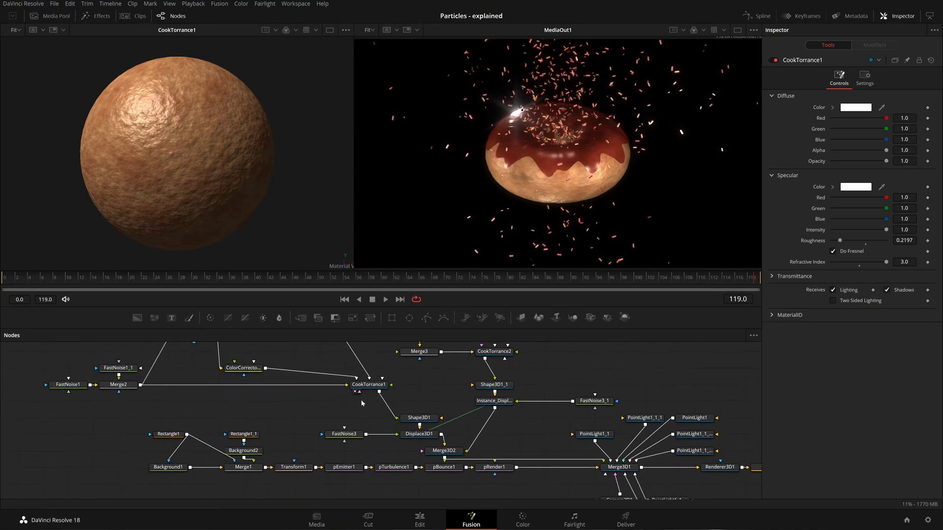
# - Show Shape3D1 and Displace3D1 in turn in the viewer to compare the donut base before and after displacement
pyautogui.moveTo(369, 397); pyautogui.dragTo(283, 403)
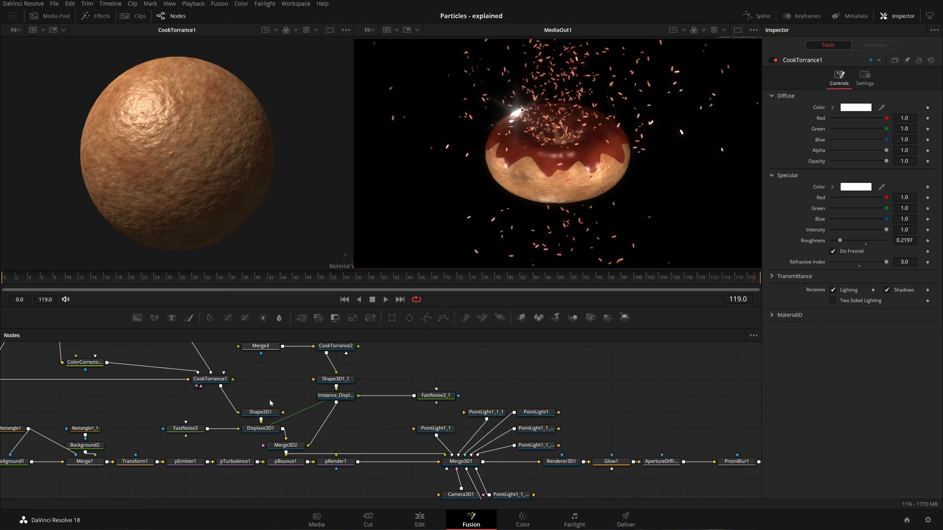
pyautogui.moveTo(259, 412); pyautogui.dragTo(221, 160)
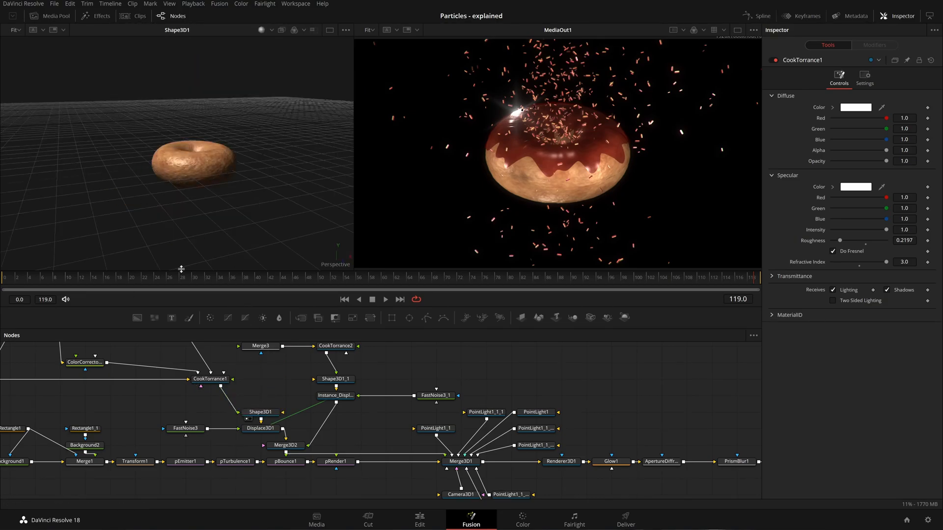
pyautogui.moveTo(260, 428); pyautogui.dragTo(222, 164)
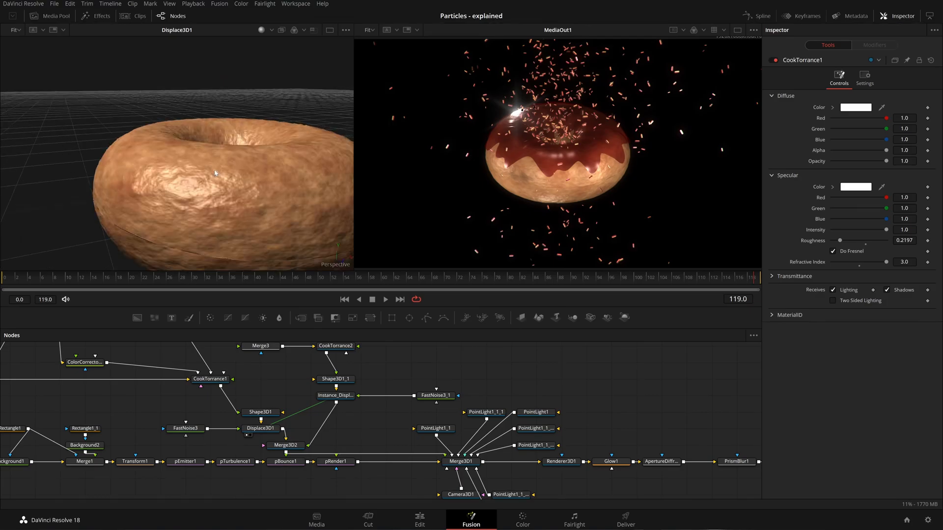
pyautogui.scroll(-3, 240, 196)
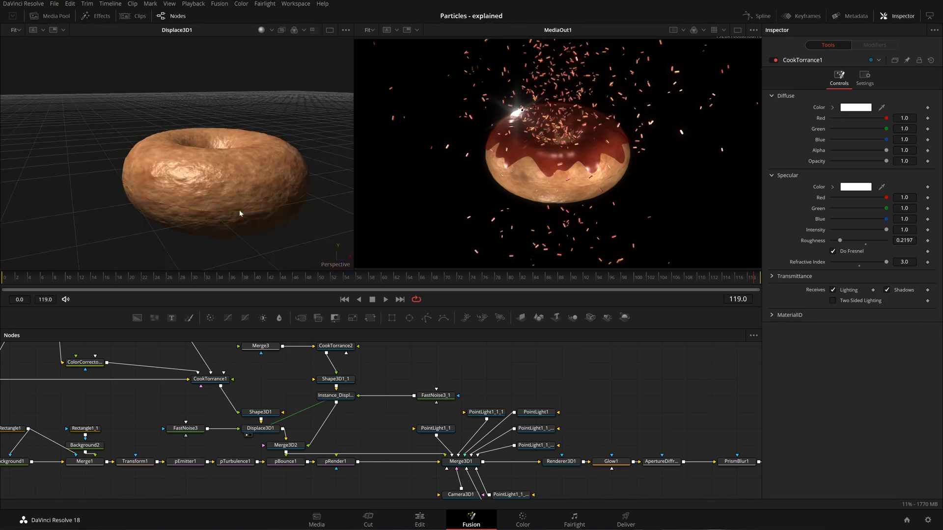
# - Show FastNoise3 in the viewer, move it further away from Displace3D1, and check Displace3D1's displacement settings
pyautogui.click(188, 430)
pyautogui.press('1')
pyautogui.moveTo(194, 429); pyautogui.dragTo(169, 429)
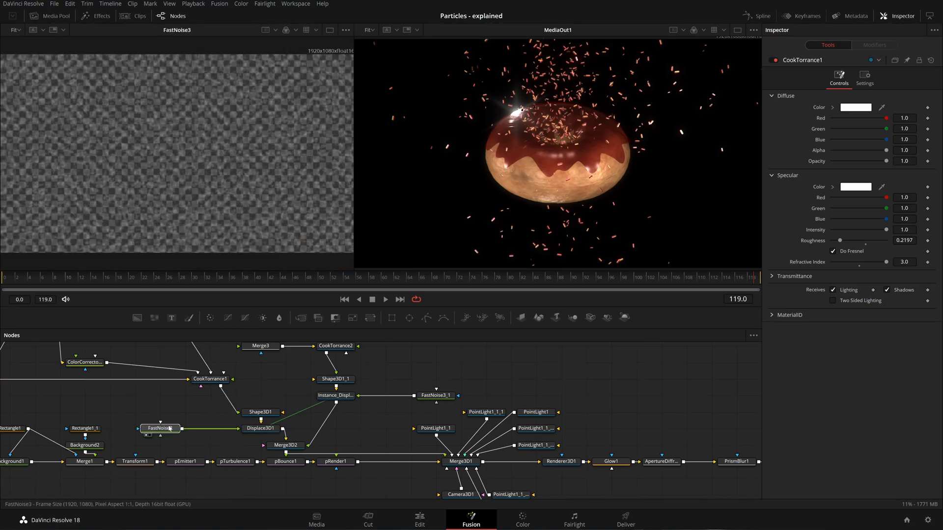
pyautogui.click(168, 427)
pyautogui.click(247, 435)
pyautogui.click(277, 427)
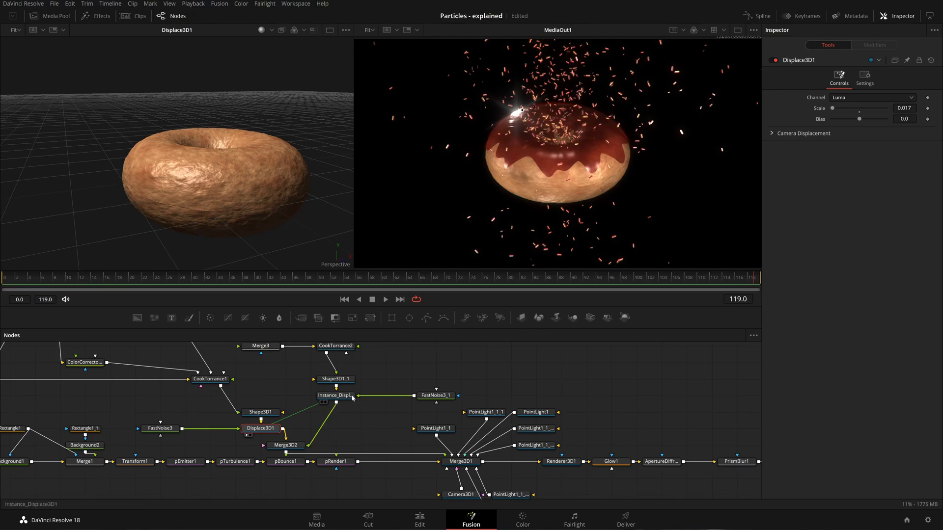
# - Save the project and show FastNoise2 and Merge3 in the viewer to examine the masked icing texture
pyautogui.moveTo(345, 403); pyautogui.dragTo(323, 420)
pyautogui.moveTo(257, 370); pyautogui.dragTo(253, 440)
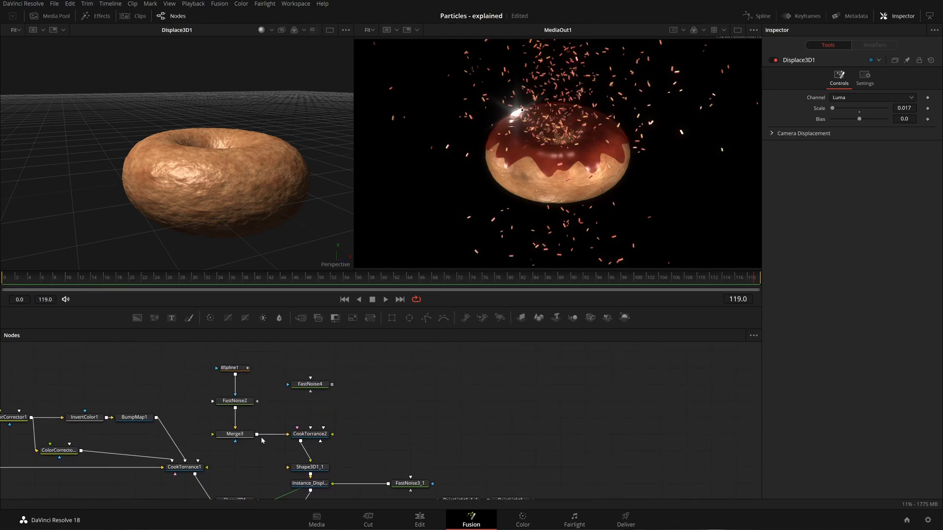
pyautogui.press('1')
pyautogui.hotkey('ctrl', 's')
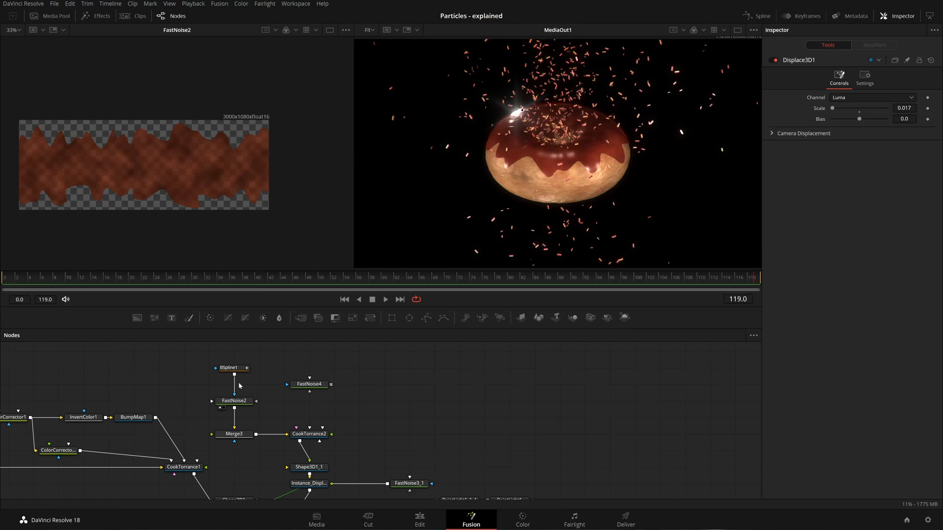
pyautogui.moveTo(237, 435); pyautogui.dragTo(240, 175)
# - Show the CookTorrance2 icing material in the viewer, shift the highlight around its sphere, and check its settings
pyautogui.moveTo(316, 436); pyautogui.dragTo(160, 156)
pyautogui.moveTo(261, 149); pyautogui.dragTo(145, 158)
pyautogui.click(314, 435)
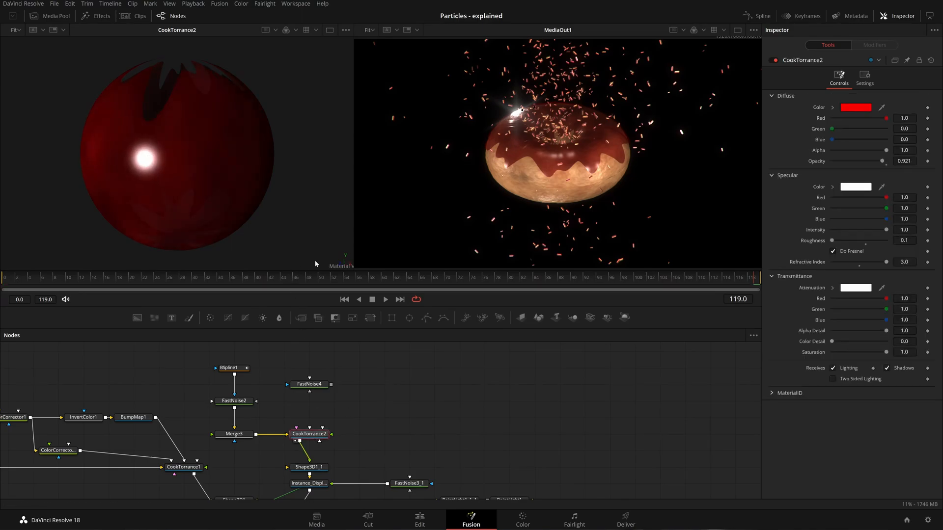
pyautogui.moveTo(189, 120); pyautogui.dragTo(152, 111)
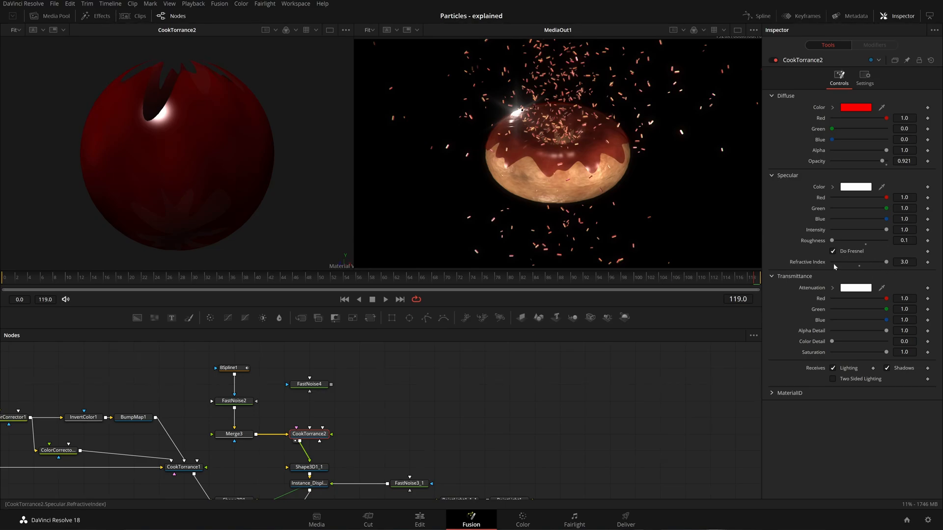
# - Check CookTorrance1's specular roughness settings for comparison with the icing material
pyautogui.moveTo(400, 429); pyautogui.dragTo(429, 407)
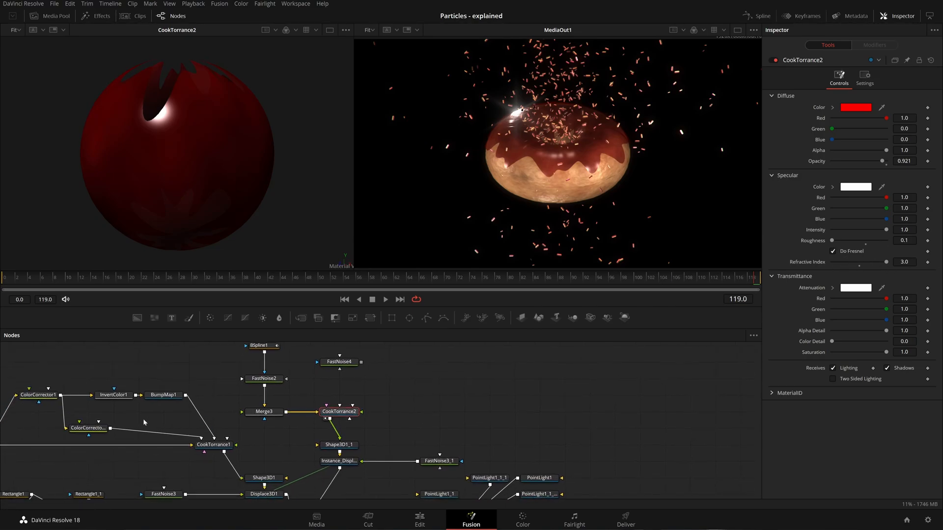
pyautogui.moveTo(109, 436); pyautogui.dragTo(141, 421)
pyautogui.click(248, 431)
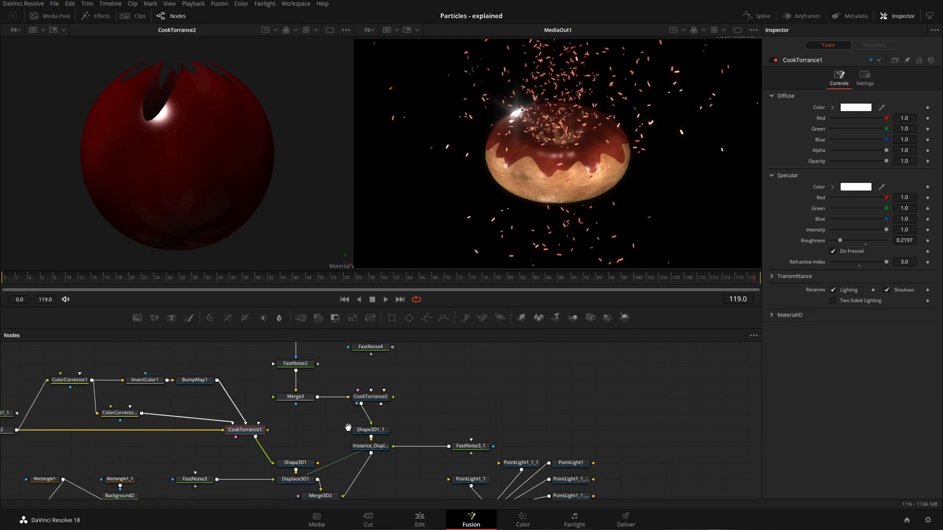
pyautogui.moveTo(348, 430); pyautogui.dragTo(323, 415)
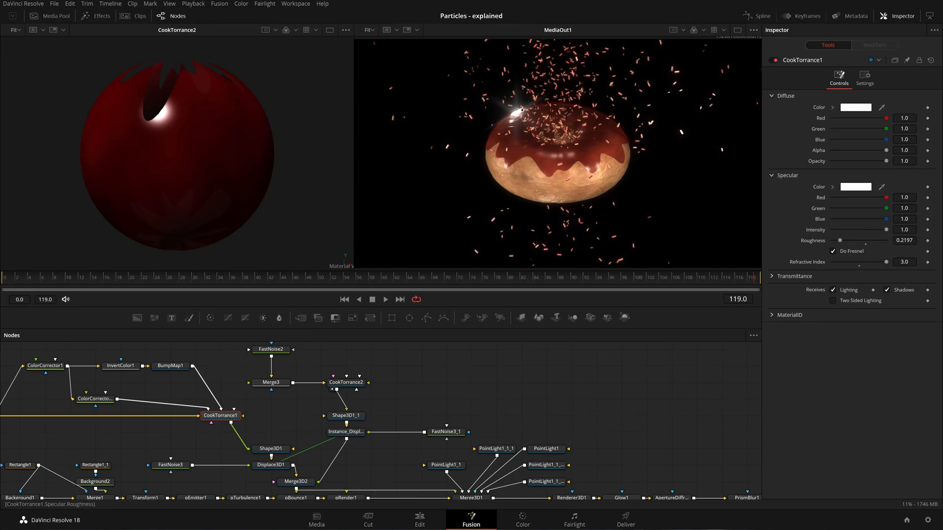
# - Show Shape3D1_1 in the viewer from above and check its torus radius, section and latitude settings
pyautogui.press('1')
pyautogui.moveTo(226, 166); pyautogui.dragTo(246, 230)
pyautogui.click(362, 417)
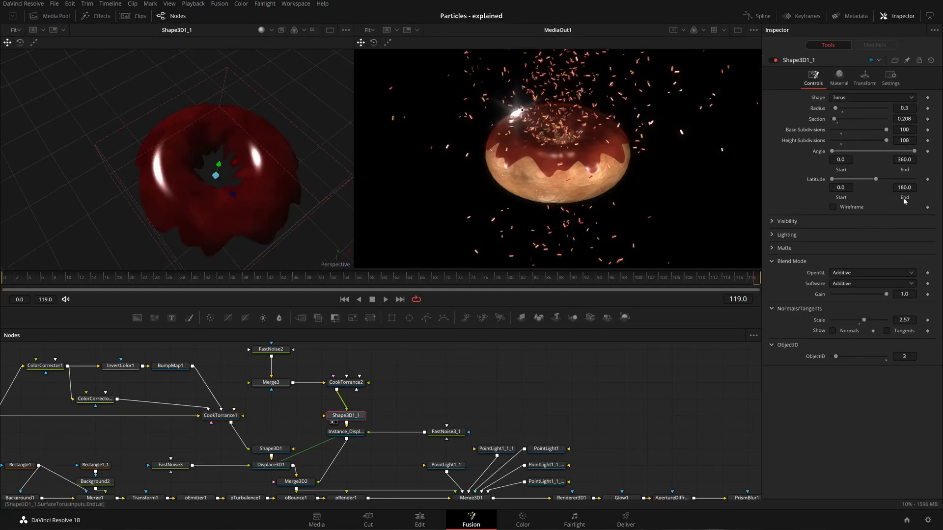
# - Show Instance_Displace3D1 and FastNoise3_1 in turn in the viewer and check the settings of the noise displacing the icing
pyautogui.moveTo(524, 377); pyautogui.dragTo(506, 339)
pyautogui.press('1')
pyautogui.moveTo(238, 182); pyautogui.dragTo(234, 169)
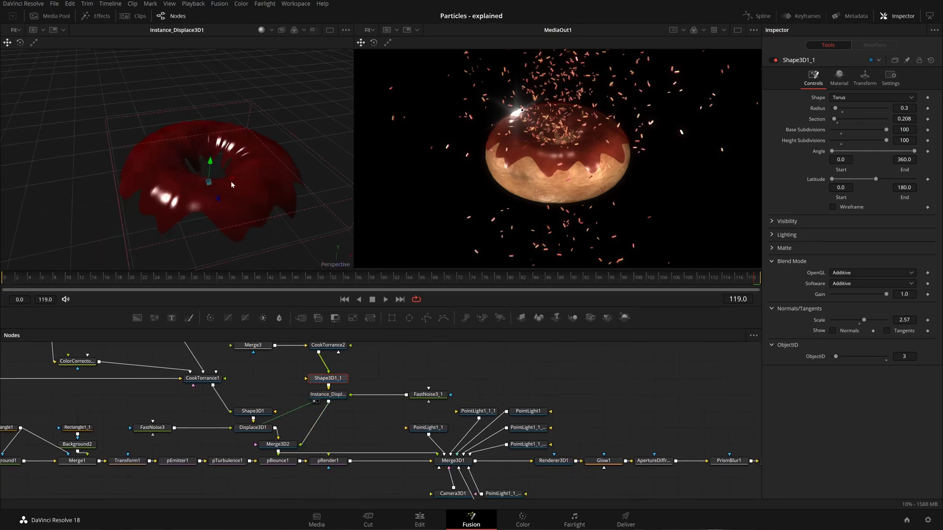
pyautogui.moveTo(425, 396); pyautogui.dragTo(273, 195)
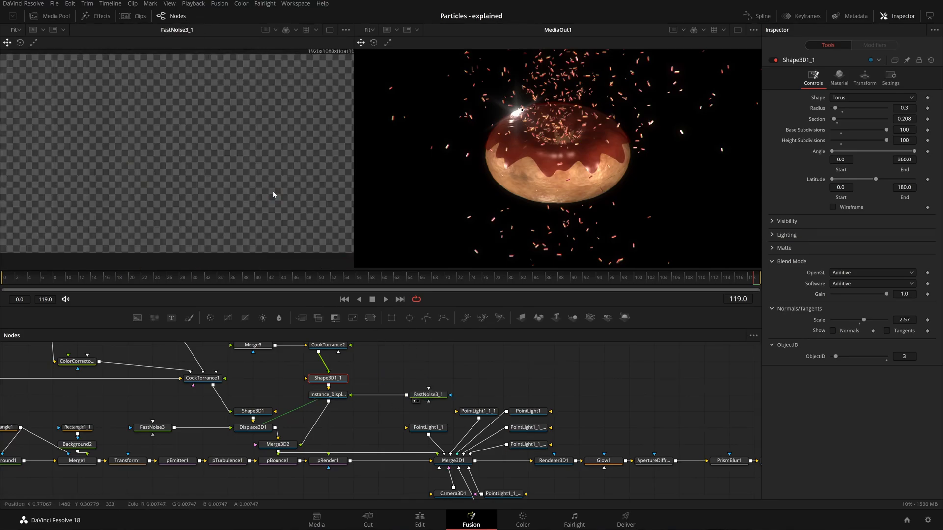
pyautogui.click(418, 395)
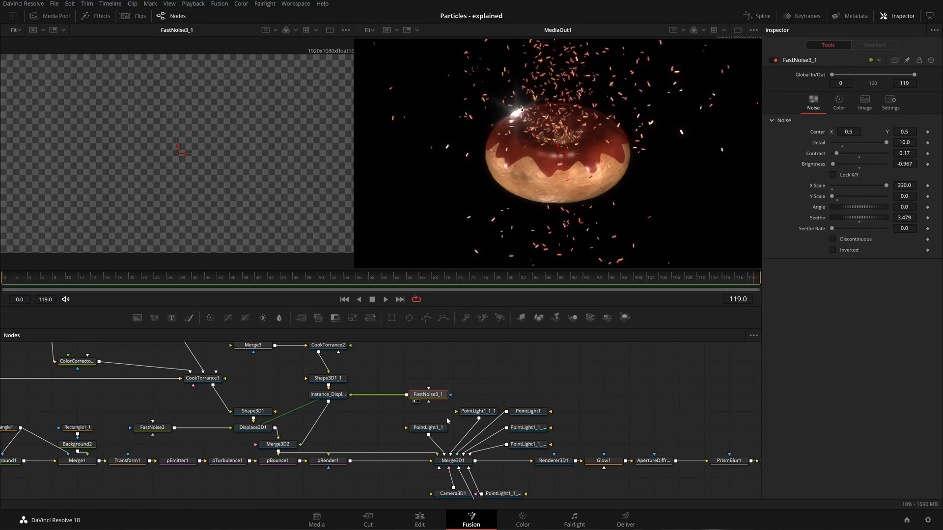
# - Show Merge3D2 in the viewer and examine the combined donut base and icing from several angles
pyautogui.scroll(-2, 391, 403)
pyautogui.moveTo(296, 423); pyautogui.dragTo(238, 223)
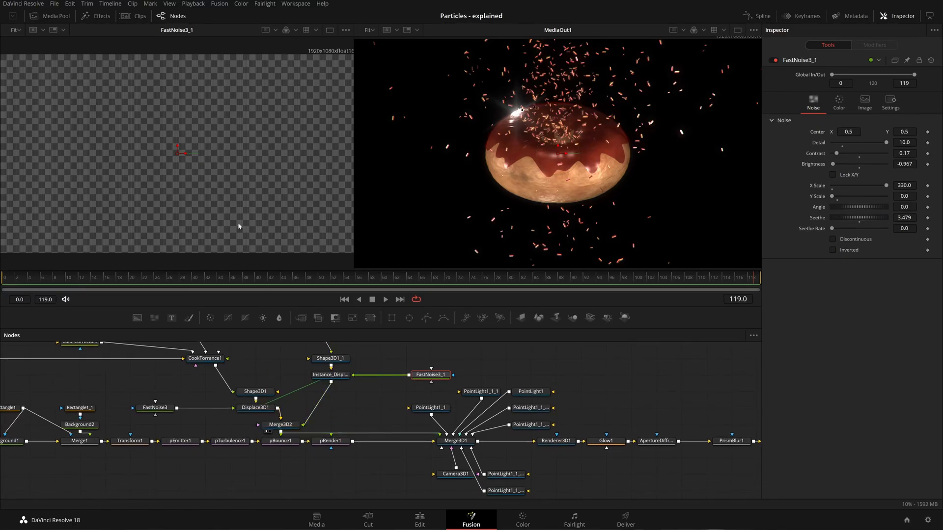
pyautogui.moveTo(214, 193); pyautogui.dragTo(140, 159)
pyautogui.moveTo(265, 188); pyautogui.dragTo(109, 216)
pyautogui.moveTo(183, 177); pyautogui.dragTo(103, 206)
pyautogui.moveTo(182, 161); pyautogui.dragTo(275, 125)
# - Check the settings of pBounce1 and Merge3D2 and how the donut connects to the particle chain
pyautogui.moveTo(376, 414); pyautogui.dragTo(330, 396)
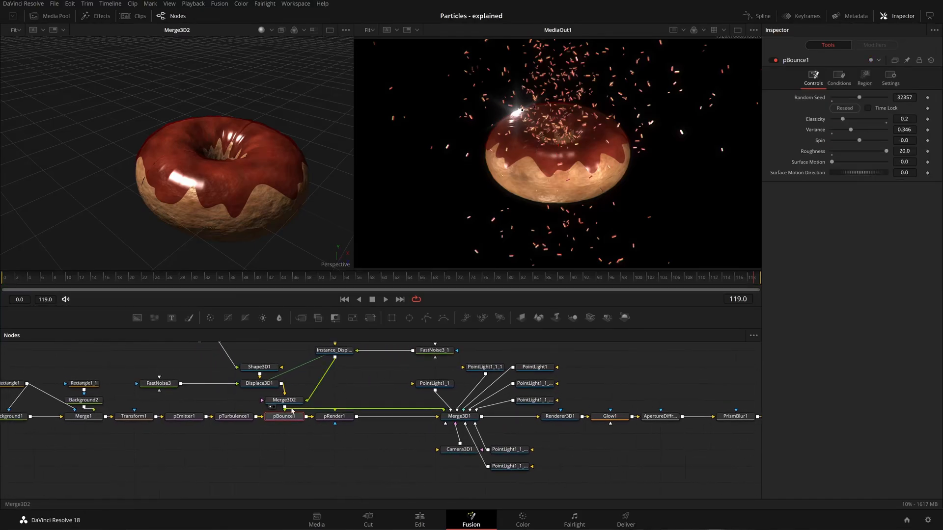
pyautogui.click(281, 402)
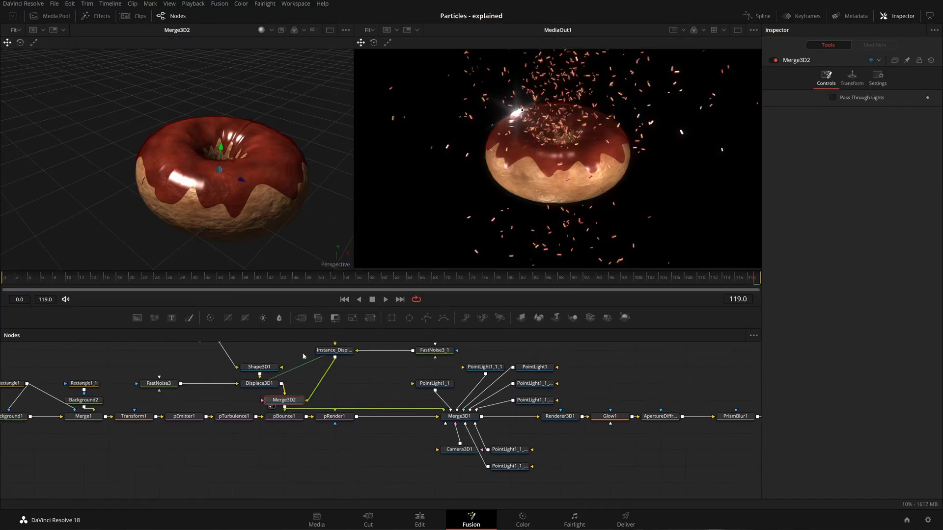
pyautogui.scroll(-5, 325, 387)
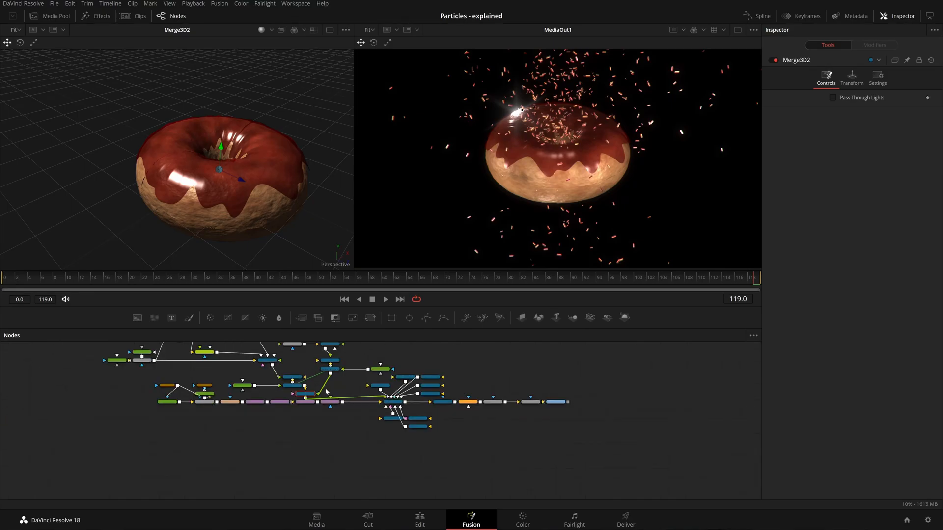
pyautogui.scroll(5, 326, 390)
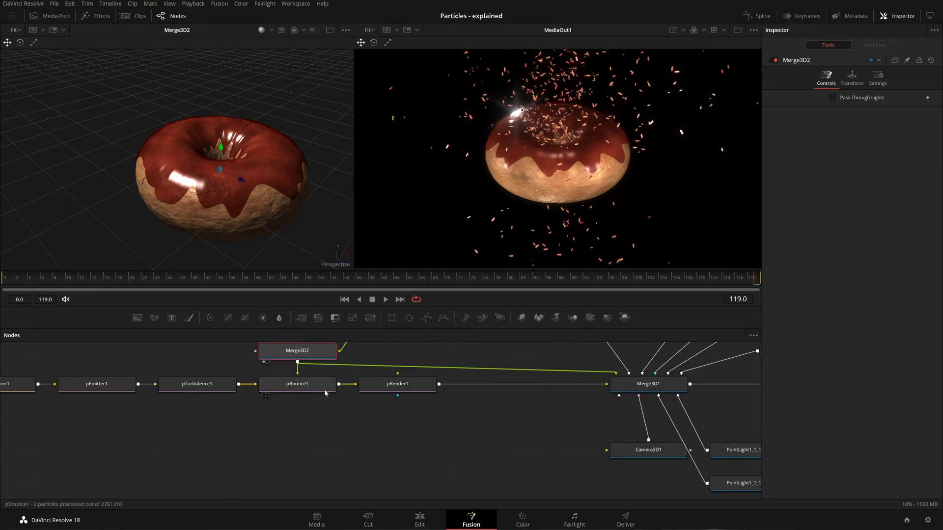
# - Move the base material nodes and the icing branch nodes, including FastNoise3_1, up away from the particle chain
pyautogui.scroll(-5, 325, 393)
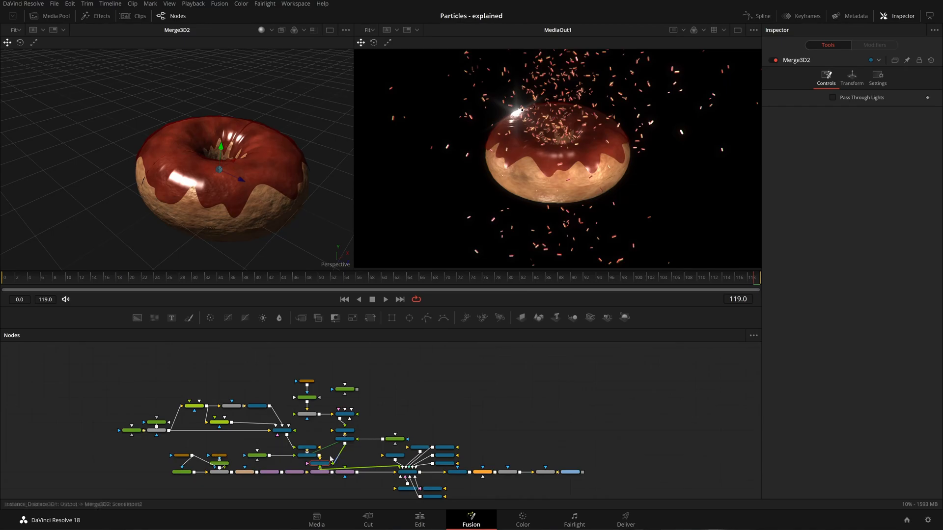
pyautogui.moveTo(112, 374); pyautogui.dragTo(385, 406)
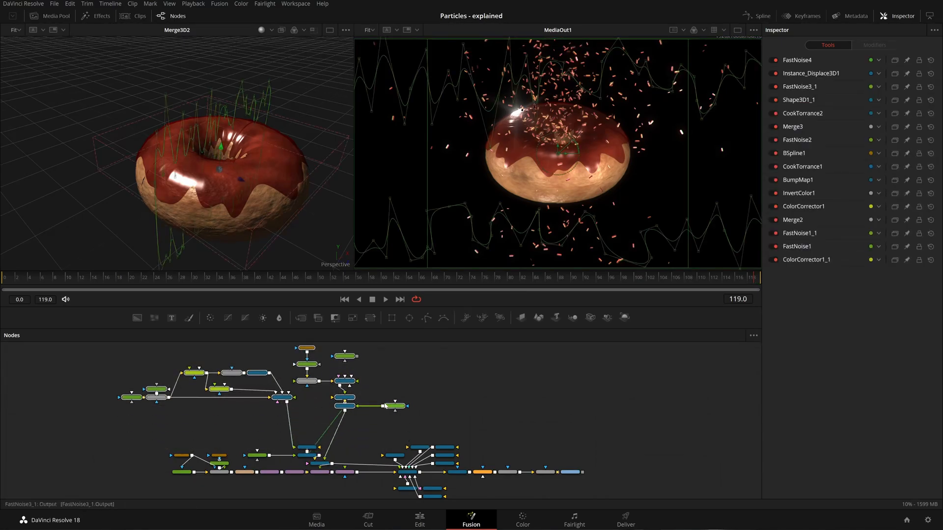
pyautogui.click(391, 406)
# - Move FastNoise3, Shape3D1, Displace3D1 and Merge3D2 up beside the other donut nodes, away from the particle chain
pyautogui.scroll(3, 318, 446)
pyautogui.moveTo(179, 441); pyautogui.dragTo(328, 479)
pyautogui.moveTo(169, 428); pyautogui.dragTo(330, 357)
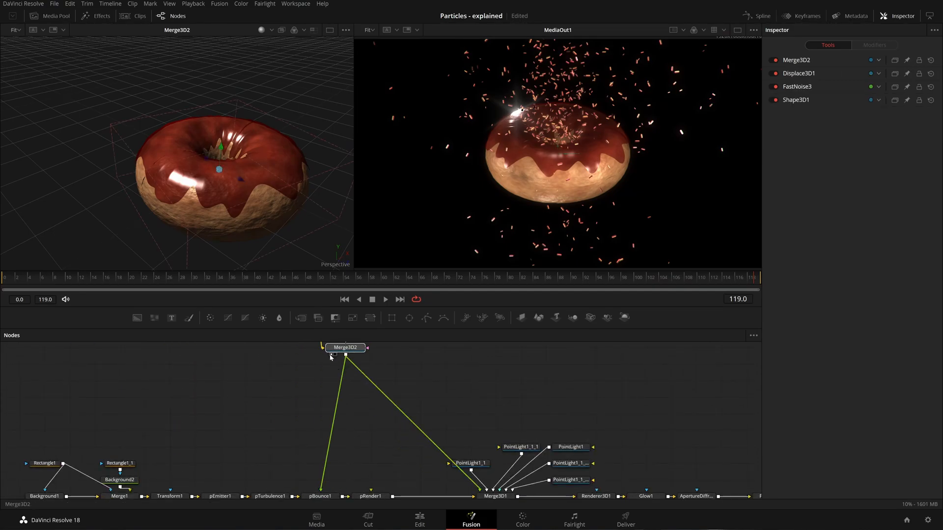
pyautogui.click(338, 348)
pyautogui.scroll(-3, 349, 380)
pyautogui.moveTo(393, 373); pyautogui.dragTo(337, 429)
pyautogui.scroll(5, 336, 429)
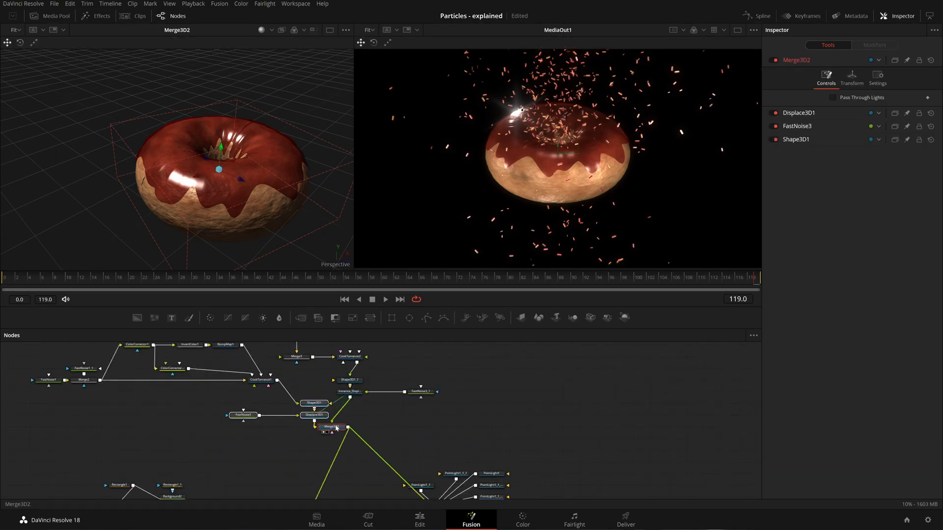
# - Align Shape3D1 with Instance_Displace3D1 above Displace3D1, and place Merge3D2 directly below Instance_Displace3D1
pyautogui.click(374, 407)
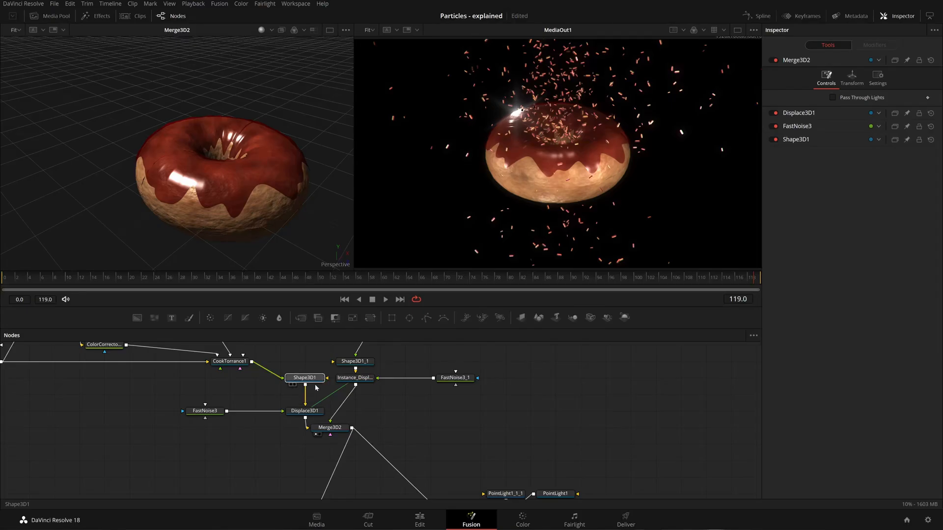
pyautogui.click(314, 379)
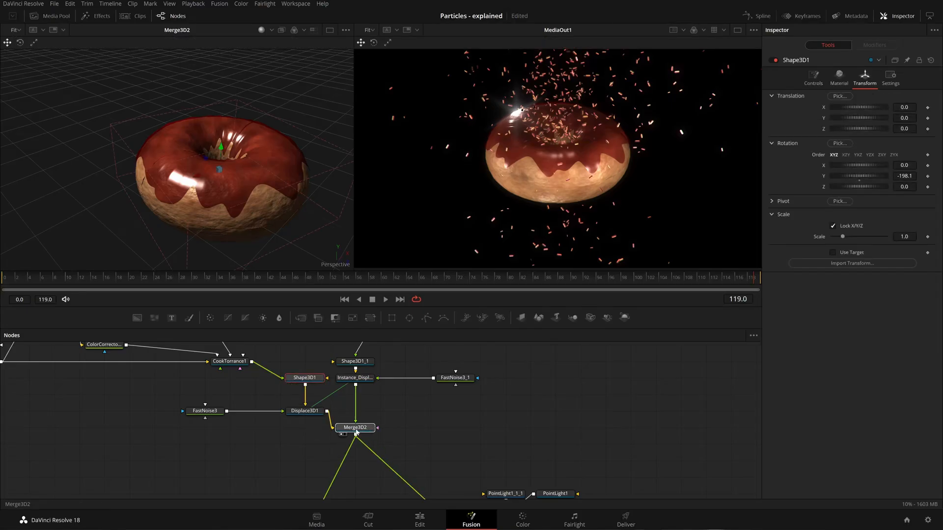
pyautogui.moveTo(352, 432); pyautogui.dragTo(413, 425)
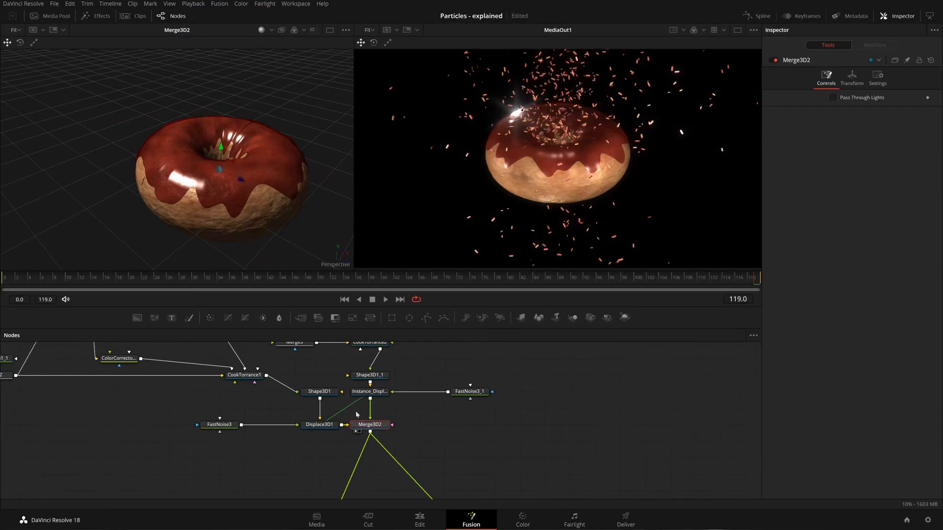
# - Select all the donut nodes, from the base and icing materials through Merge3D2, and add an Underlay behind them
pyautogui.moveTo(369, 405); pyautogui.dragTo(301, 448)
pyautogui.moveTo(425, 445); pyautogui.dragTo(321, 432)
pyautogui.scroll(-5, 334, 438)
pyautogui.moveTo(107, 378); pyautogui.dragTo(367, 455)
pyautogui.hotkey('shift', 'space')
pyautogui.write('apertunderlay')
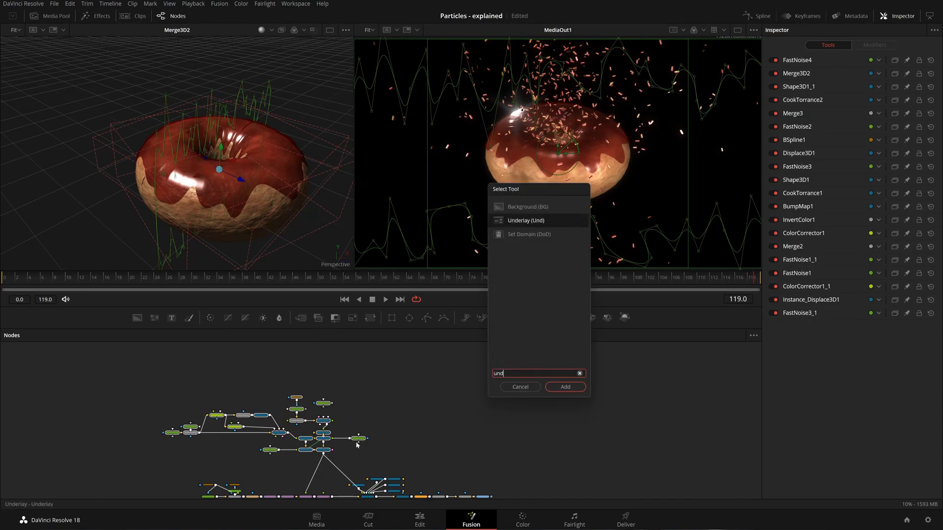
pyautogui.press('Return')
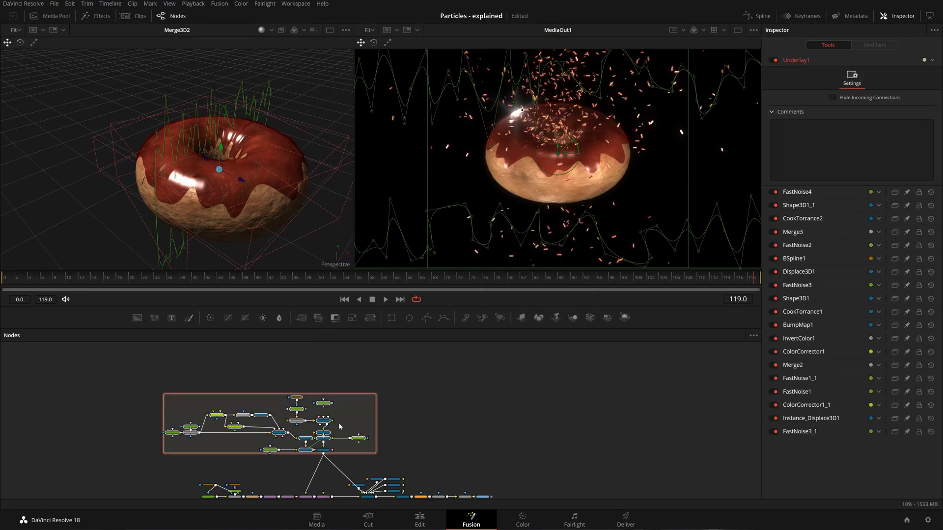
# - Rename the underlay behind the donut nodes as Doughnut
pyautogui.press('F2')
pyautogui.press('BackSpace')
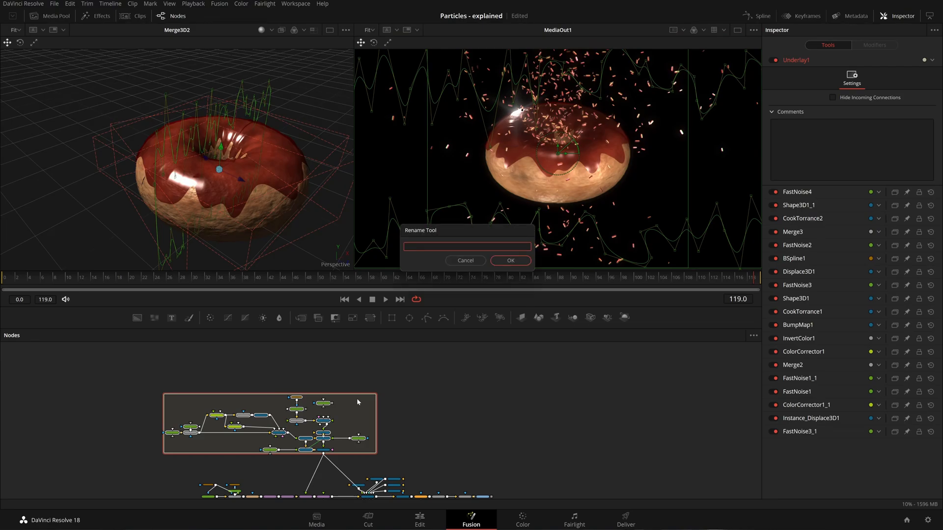
pyautogui.write('Doughnut')
pyautogui.press('Return')
pyautogui.press('Return')
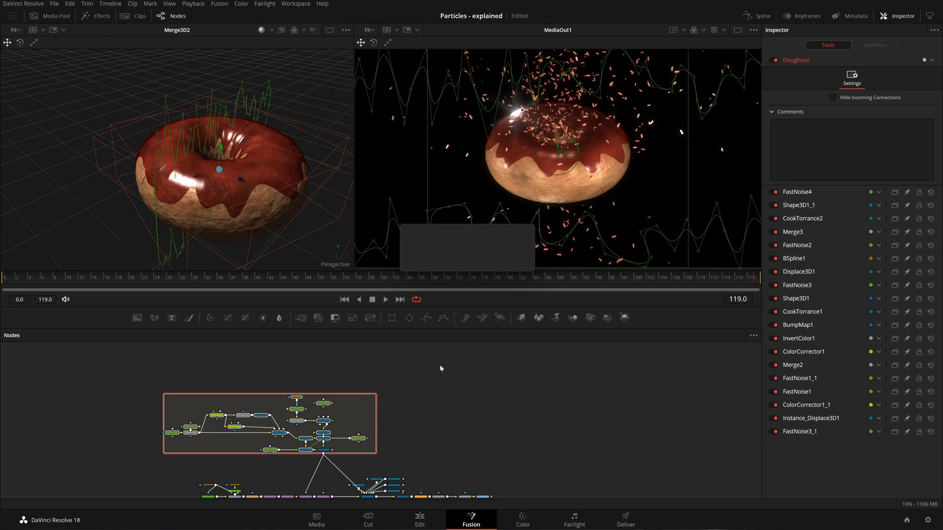
pyautogui.press('F2')
pyautogui.press('Escape')
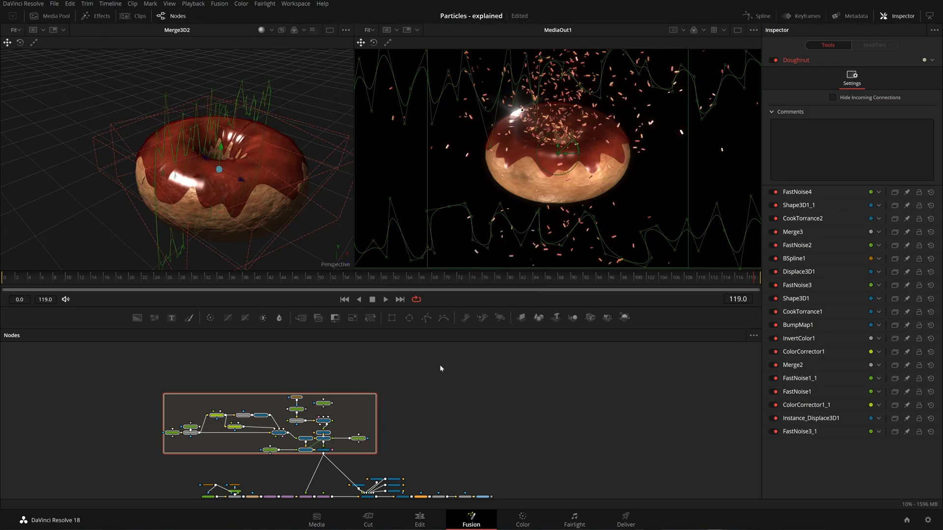
# - Move the Doughnut underlay up with its nodes and place Merge3D2 between it and the particle chain
pyautogui.scroll(3, 383, 391)
pyautogui.moveTo(373, 427); pyautogui.dragTo(602, 385)
pyautogui.scroll(-1, 511, 385)
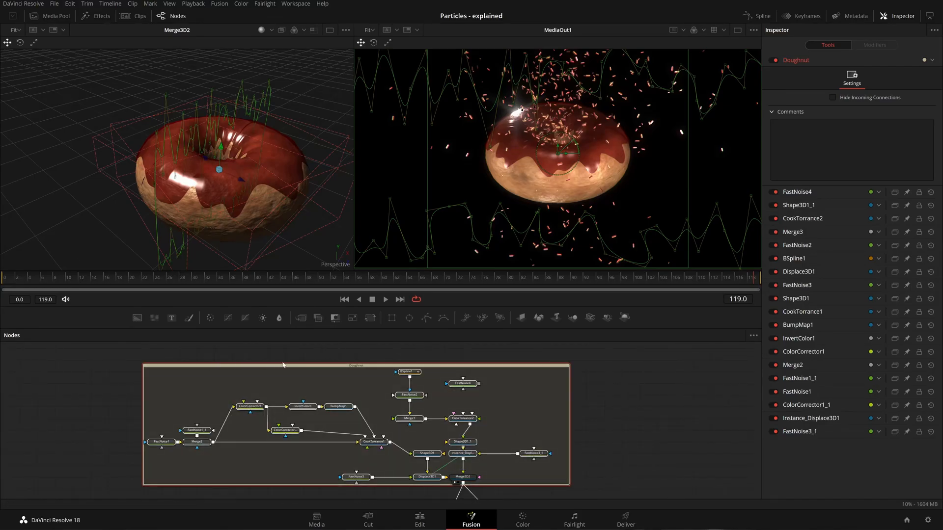
pyautogui.moveTo(283, 364); pyautogui.dragTo(284, 341)
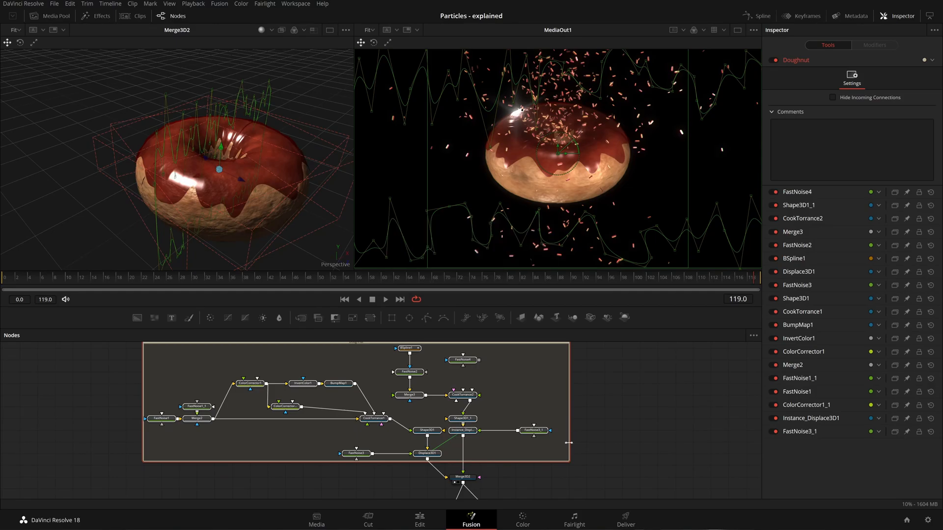
pyautogui.scroll(-3, 566, 443)
pyautogui.moveTo(472, 408); pyautogui.dragTo(491, 412)
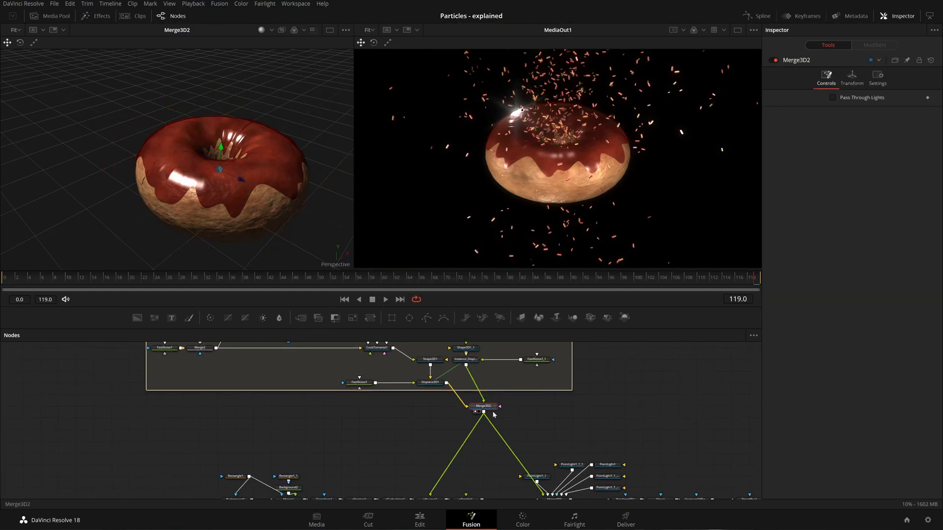
pyautogui.scroll(-1, 532, 414)
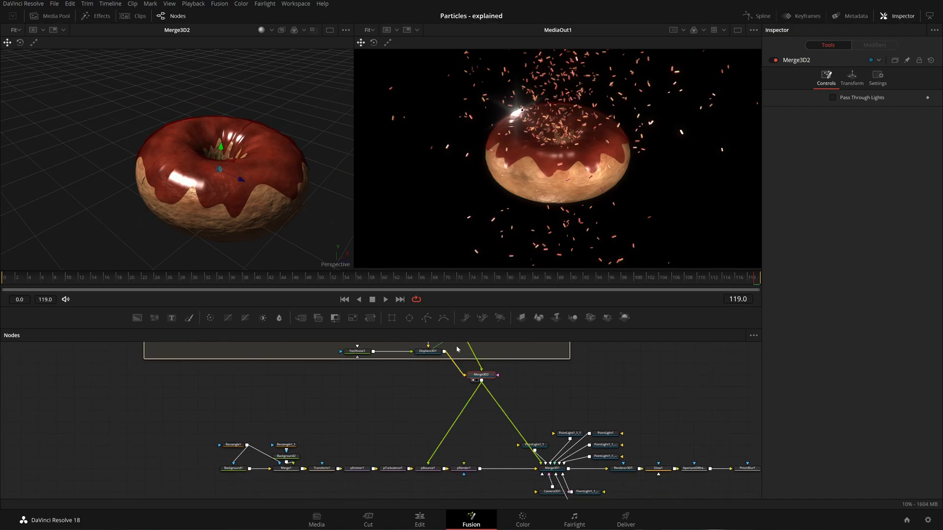
# - Separate the rectangle, background and Merge1 nodes from Transform1 and add an Underlay behind them
pyautogui.moveTo(387, 428); pyautogui.dragTo(404, 390)
pyautogui.scroll(1, 400, 410)
pyautogui.scroll(2, 400, 410)
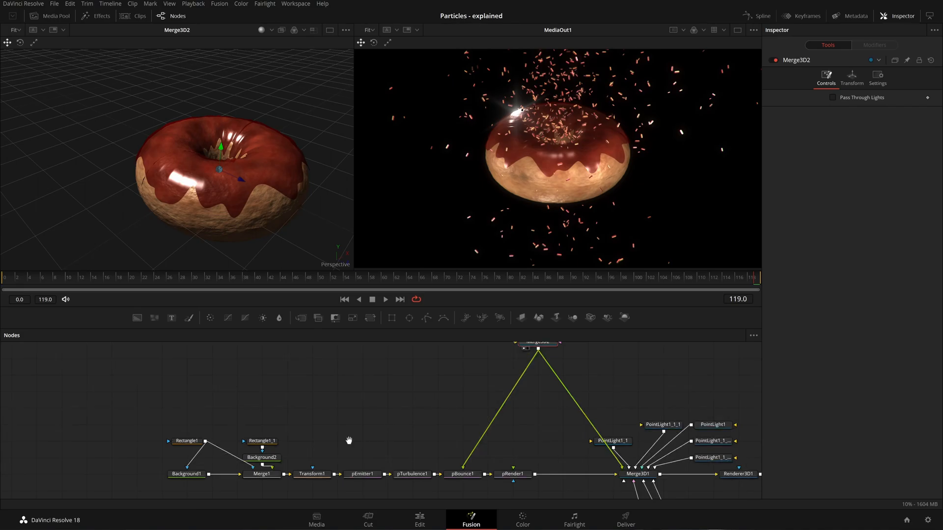
pyautogui.moveTo(344, 442); pyautogui.dragTo(445, 388)
pyautogui.moveTo(203, 369); pyautogui.dragTo(284, 422)
pyautogui.moveTo(340, 414); pyautogui.dragTo(368, 412)
pyautogui.hotkey('shift', 'space')
pyautogui.write('under')
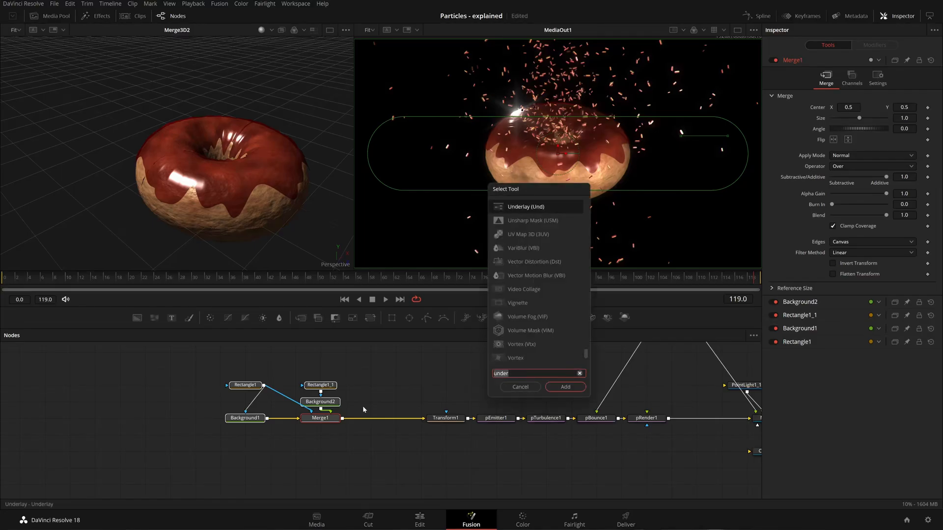
pyautogui.press('Return')
# - Rename the underlay behind the rectangle and background nodes as Canndy
pyautogui.press('F2')
pyautogui.press('BackSpace')
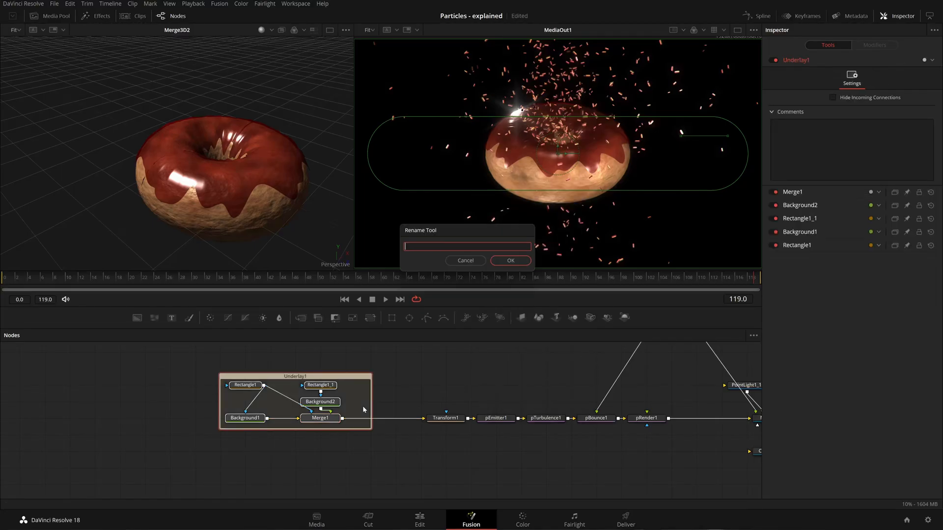
pyautogui.write('BEans')
pyautogui.press('BackSpace')
pyautogui.press('BackSpace')
pyautogui.press('BackSpace')
pyautogui.press('BackSpace')
pyautogui.press('BackSpace')
pyautogui.write('Candiesndy')
pyautogui.press('Return')
pyautogui.press('Escape')
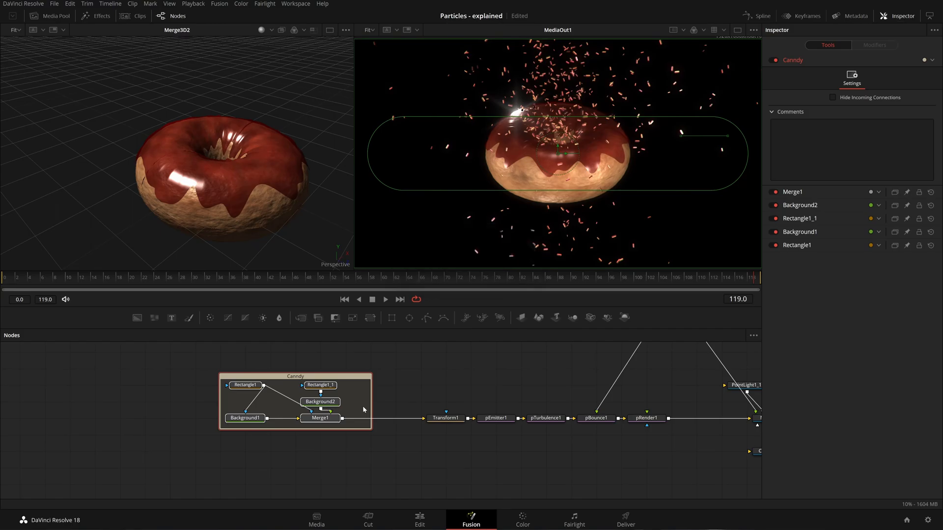
# - Rename the underlay behind the rectangle and background nodes as Candy and save the project
pyautogui.press('F2')
pyautogui.write('Candy')
pyautogui.press('Return')
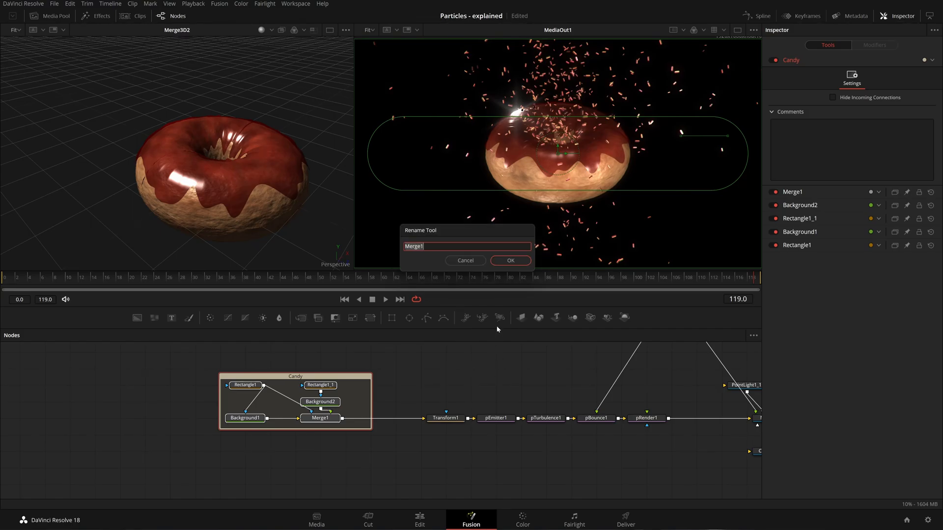
pyautogui.press('Escape')
pyautogui.hotkey('ctrl', 's')
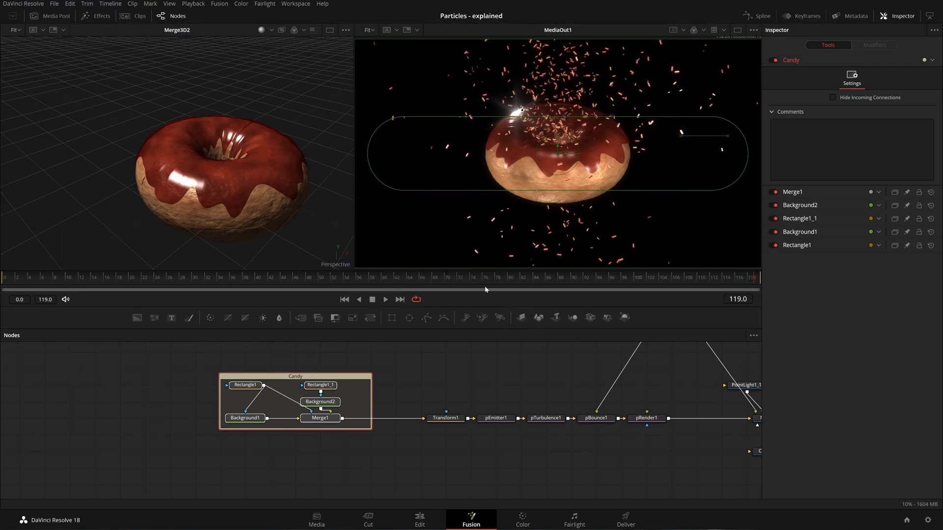
# - Add an Underlay behind the chain from Transform1 through pEmitter1, pTurbulence1 and pBounce1 to pRender1
pyautogui.scroll(-5, 461, 374)
pyautogui.scroll(5, 401, 395)
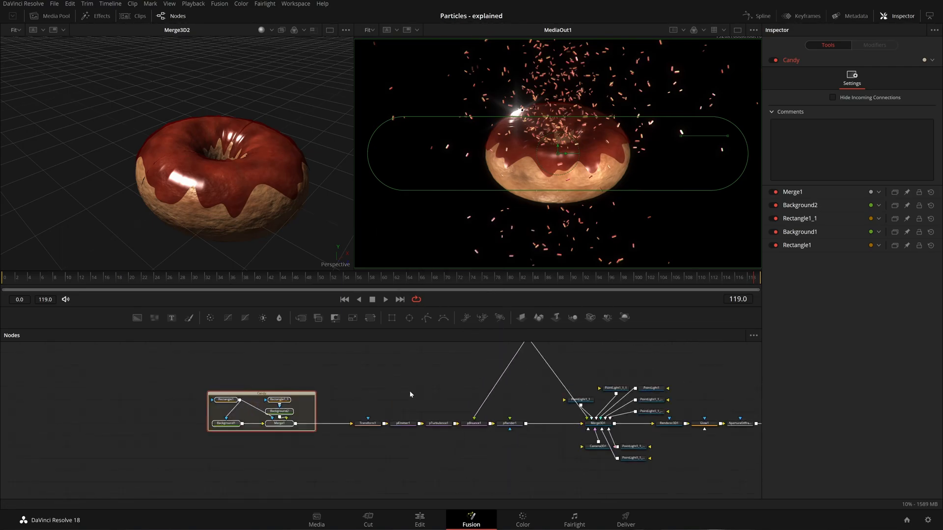
pyautogui.moveTo(529, 459); pyautogui.dragTo(272, 379)
pyautogui.hotkey('shift', 'space')
pyautogui.press('Return')
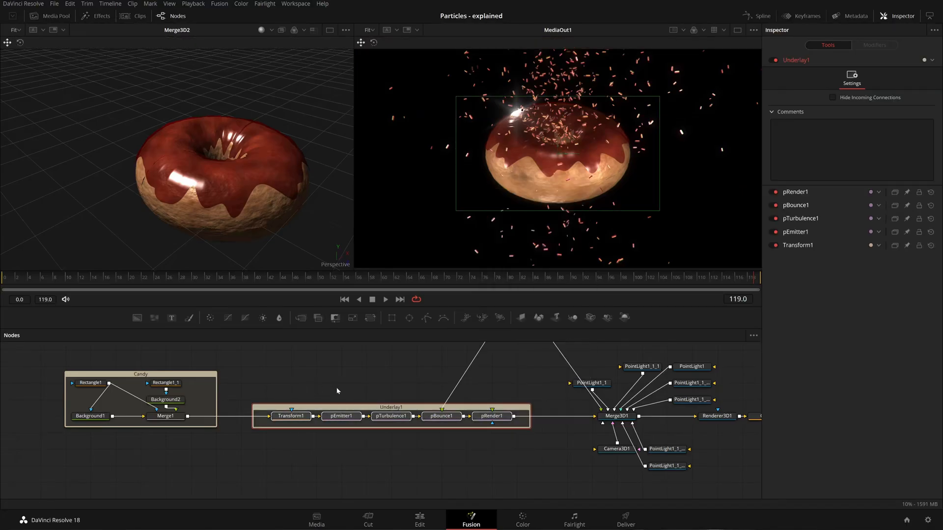
# - Rename the underlay behind the particle chain as ParticleSystem
pyautogui.press('F2')
pyautogui.write('Pa')
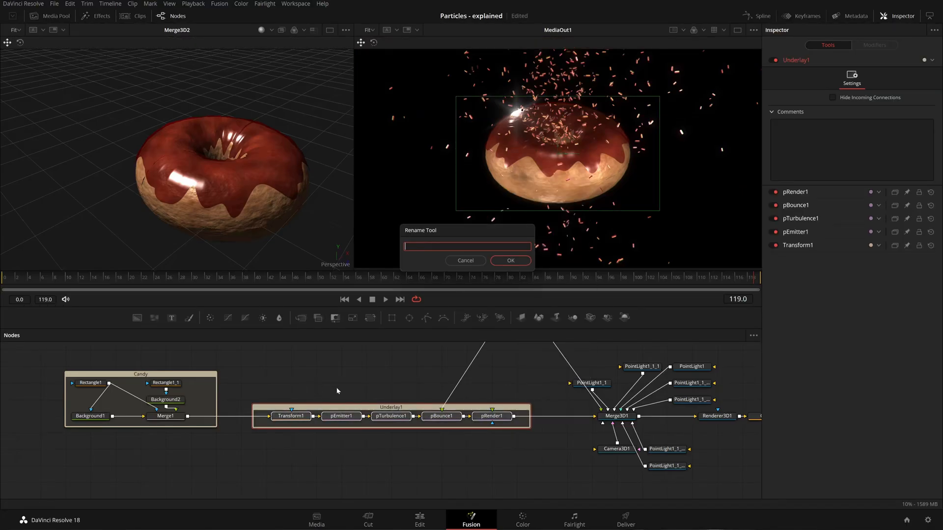
pyautogui.write('rticle System')
pyautogui.press('Return')
pyautogui.press('Escape')
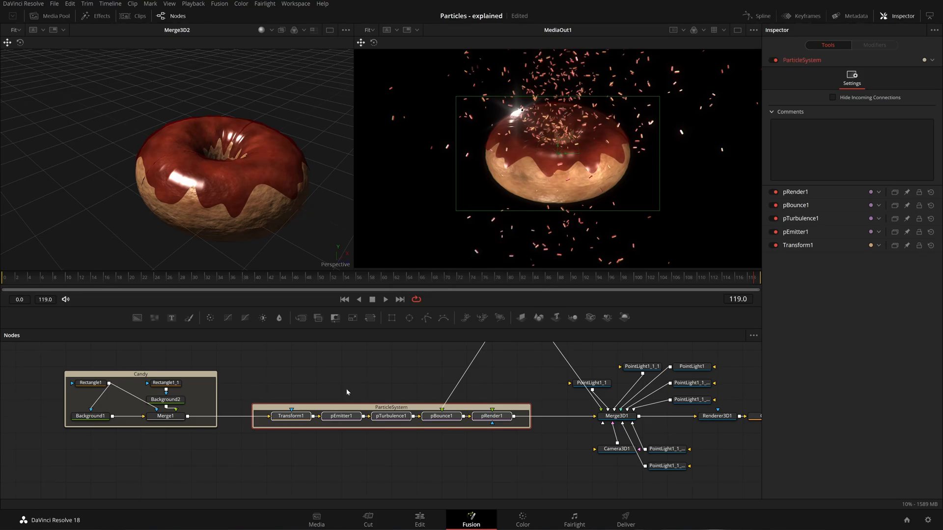
# - Move Glow1, the aperture diffraction node, PrismBlur1 and MediaOut1 together farther away from Renderer3D1
pyautogui.moveTo(546, 424); pyautogui.dragTo(252, 398)
pyautogui.moveTo(435, 411); pyautogui.dragTo(430, 436)
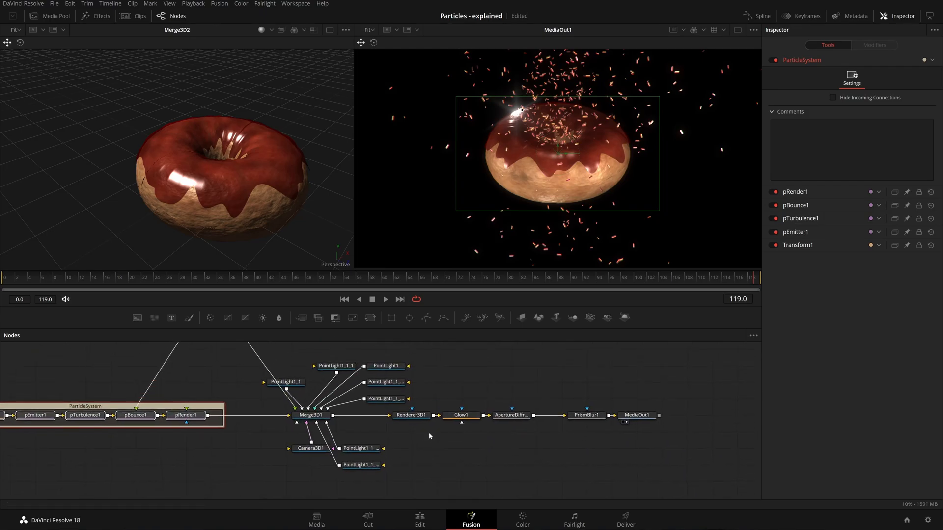
pyautogui.moveTo(461, 396); pyautogui.dragTo(673, 439)
pyautogui.moveTo(469, 417); pyautogui.dragTo(594, 418)
# - Select Merge3D1, its lights, the camera and Renderer3D1, and rename the renderer node as LightRender
pyautogui.scroll(-2, 464, 435)
pyautogui.moveTo(452, 380); pyautogui.dragTo(322, 464)
pyautogui.press('F2')
pyautogui.press('BackSpace')
pyautogui.write('Lighe')
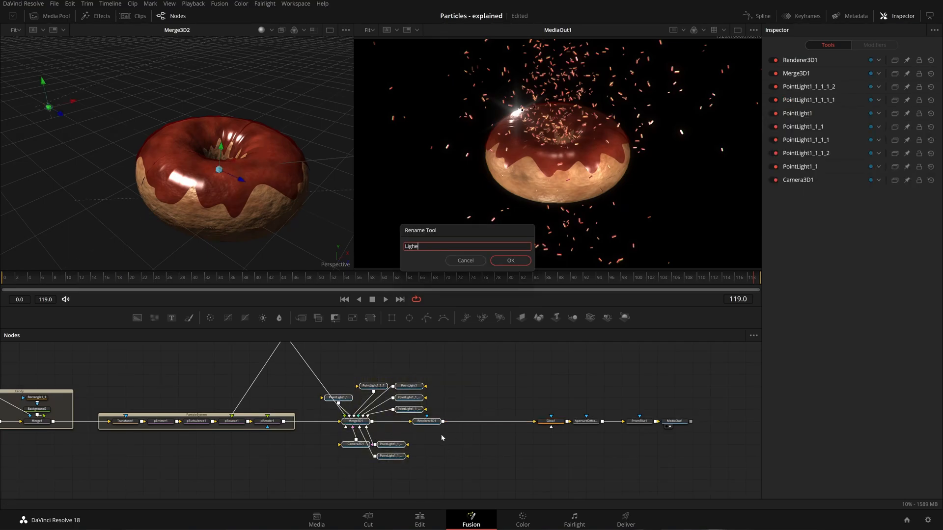
pyautogui.write('htRender')
pyautogui.press('Return')
pyautogui.press('Return')
pyautogui.press('Return')
pyautogui.press('Return')
pyautogui.press('Return')
pyautogui.press('Return')
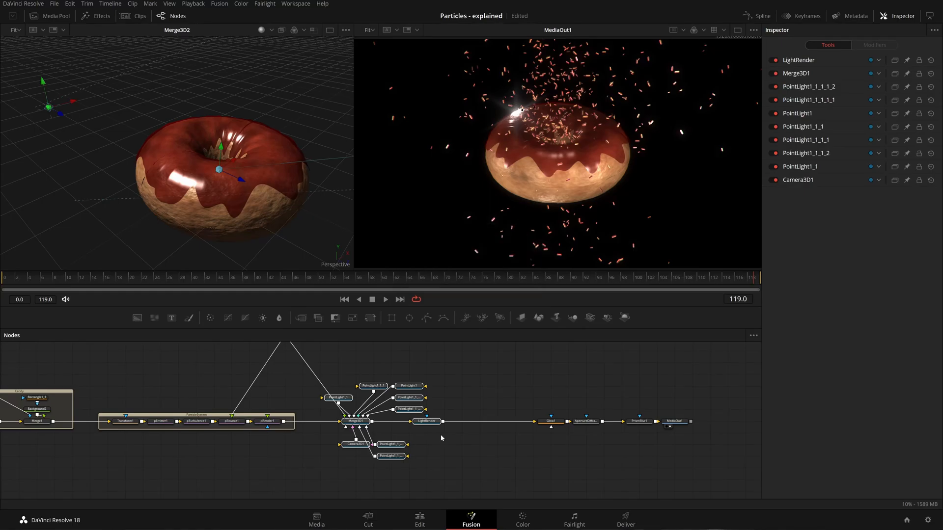
pyautogui.hotkey('shift', 'space')
pyautogui.write('under')
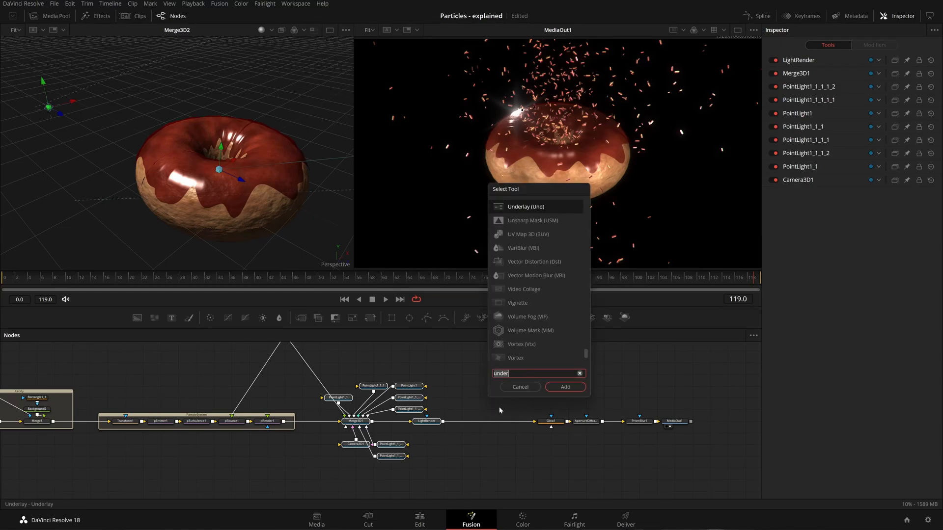
pyautogui.click(520, 386)
# - Rename the renderer node as Renderer3d
pyautogui.click(422, 421)
pyautogui.press('F2')
pyautogui.press('BackSpace')
pyautogui.write('Rendere')
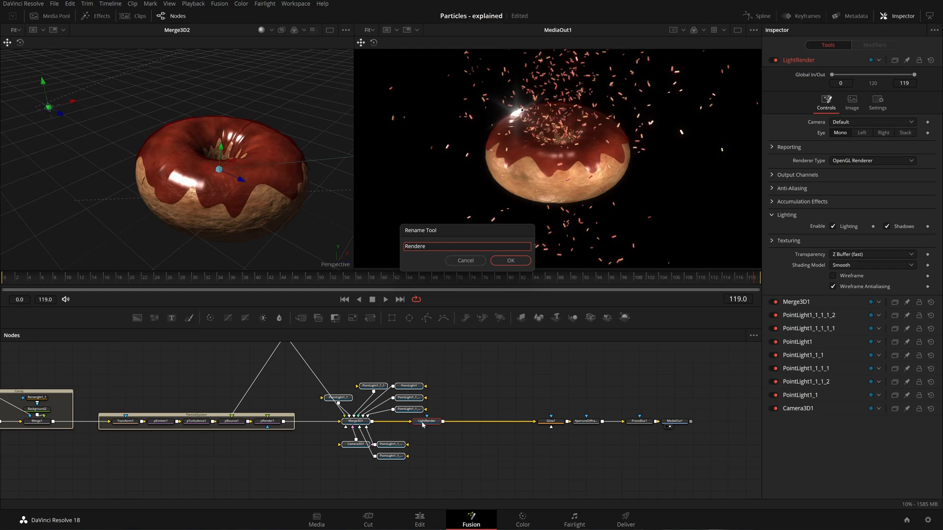
pyautogui.write('r3d')
pyautogui.press('Return')
pyautogui.click(465, 261)
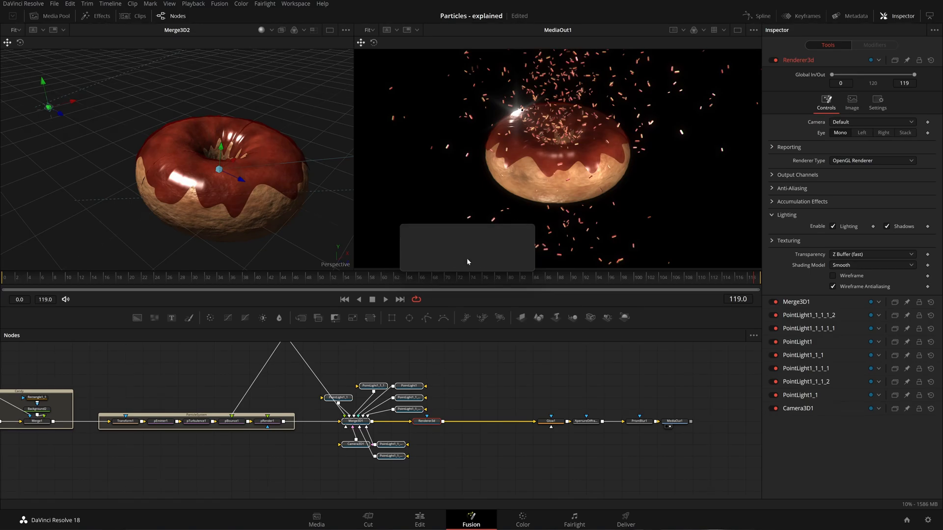
# - Add an Underlay behind Merge3D1, the point lights, Camera3D1 and Renderer3d
pyautogui.moveTo(459, 365); pyautogui.dragTo(347, 480)
pyautogui.hotkey('shift', 'space')
pyautogui.write('under')
pyautogui.press('Return')
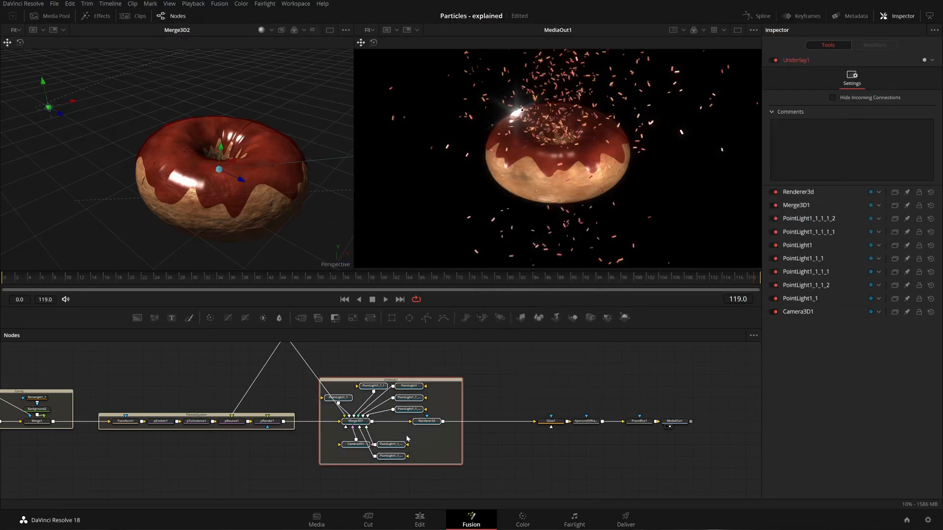
# - Rename the underlay behind the lights, camera and renderer as LightRender
pyautogui.press('F2')
pyautogui.press('BackSpace')
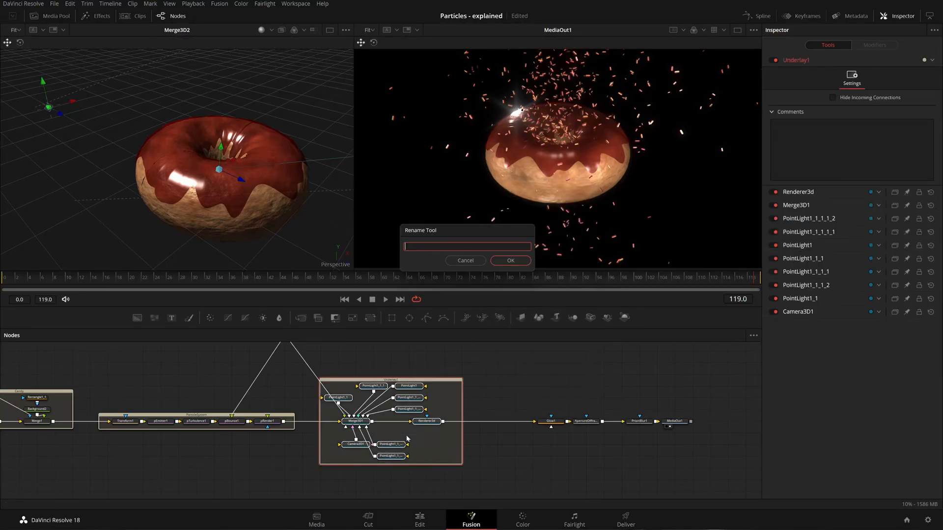
pyautogui.write('Light&Render')
pyautogui.press('Return')
pyautogui.press('Return')
pyautogui.press('Return')
pyautogui.press('Return')
pyautogui.press('Return')
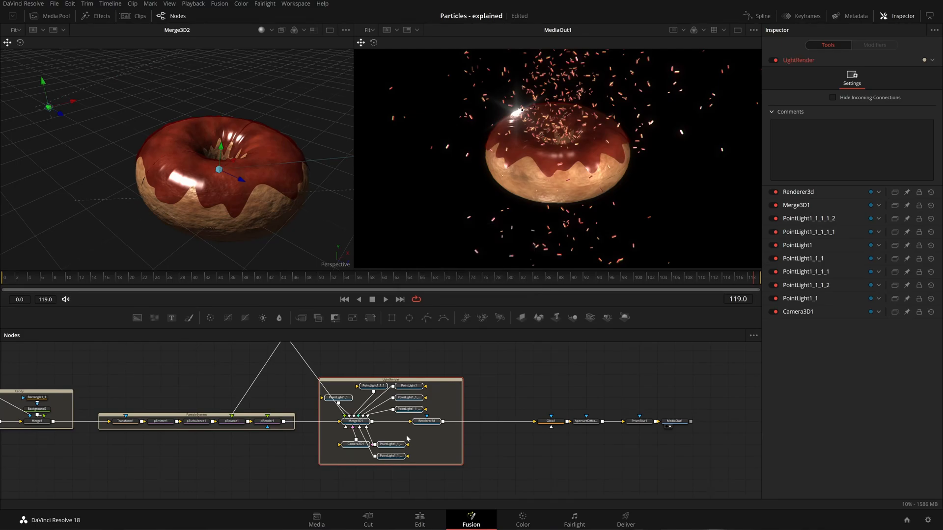
# - Save the project and move MediaOut1 slightly farther away from PrismBlur1
pyautogui.click(541, 389)
pyautogui.hotkey('ctrl', 's')
pyautogui.moveTo(665, 393); pyautogui.dragTo(610, 411)
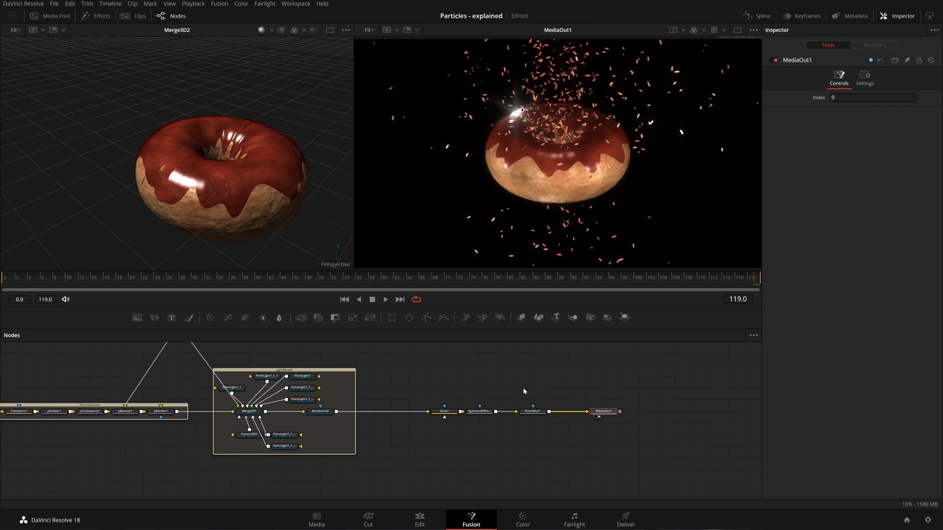
pyautogui.click(325, 412)
pyautogui.click(300, 318)
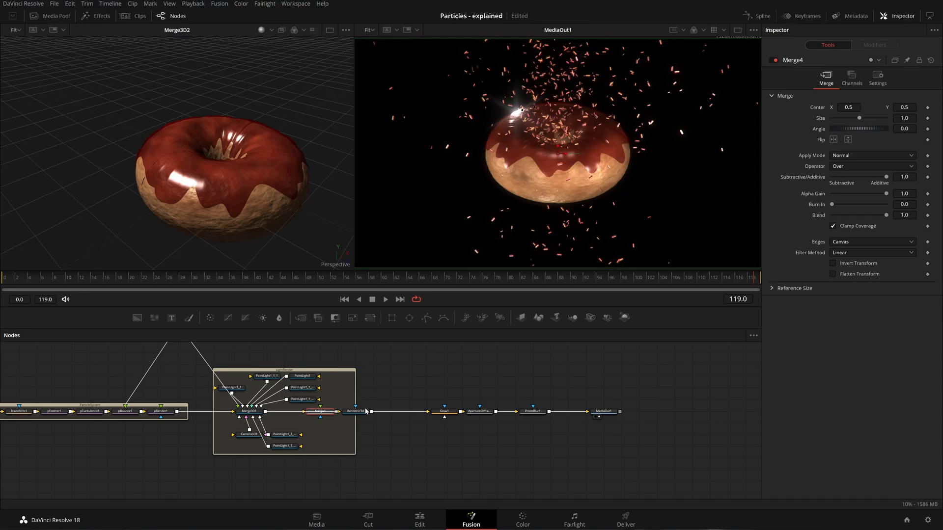
pyautogui.press('Delete')
# - Insert a Merge between Renderer3d and Glow1 and swap its inputs so the render becomes the foreground
pyautogui.click(328, 412)
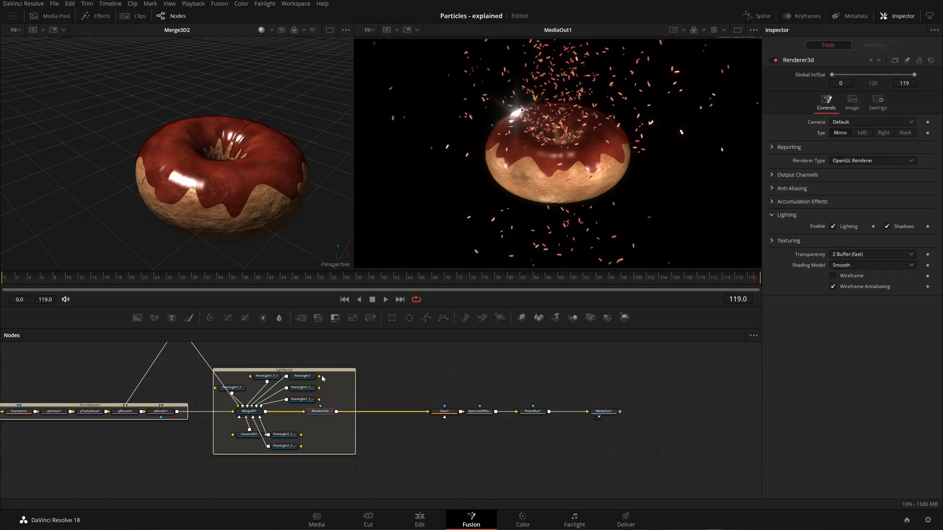
pyautogui.click(301, 319)
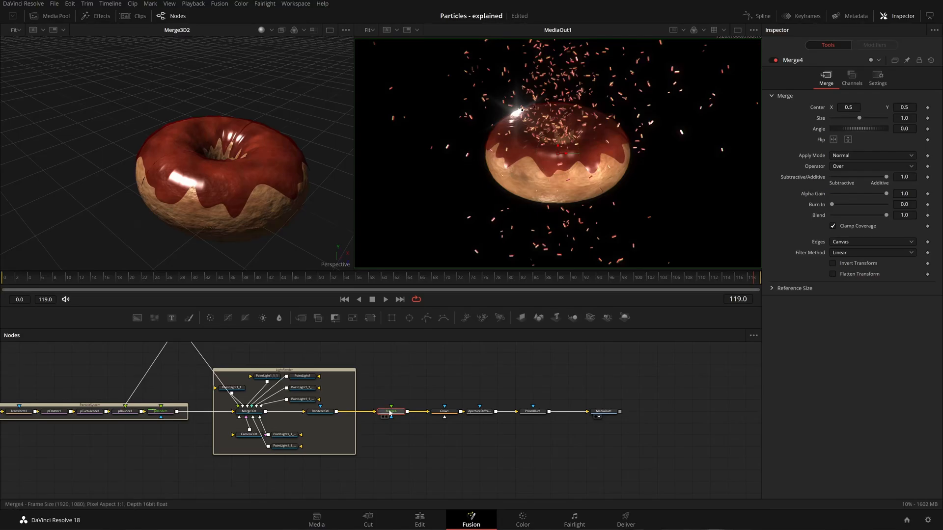
pyautogui.hotkey('ctrl', 't')
# - Delete the stray extra merge and add a Background node directly above Merge4
pyautogui.moveTo(297, 320); pyautogui.dragTo(390, 388)
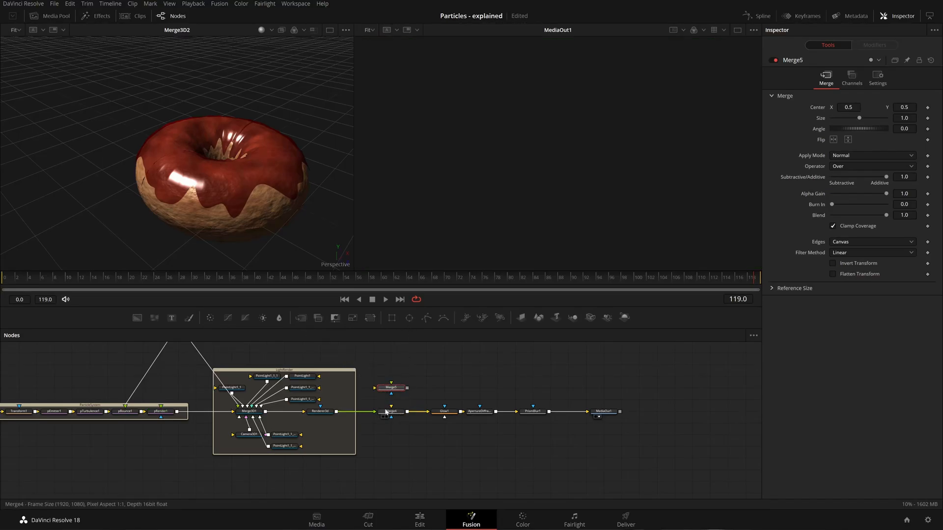
pyautogui.press('Delete')
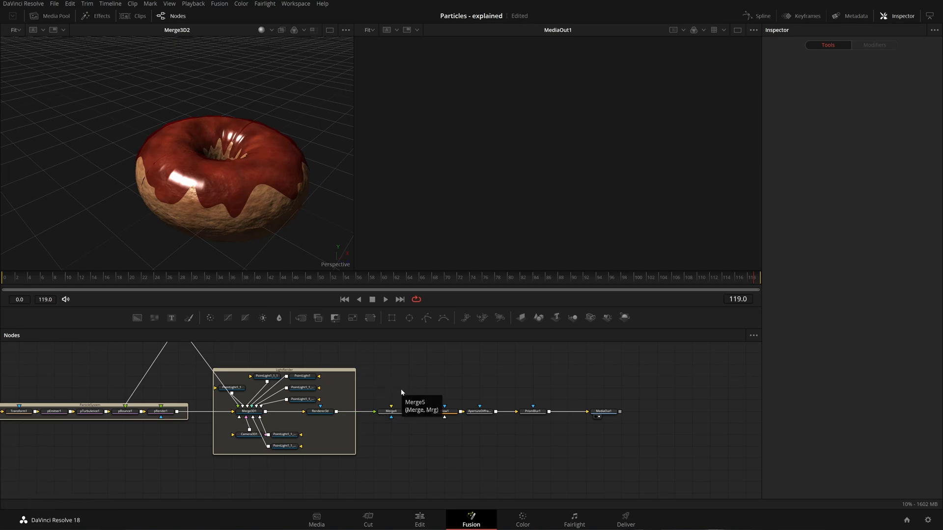
pyautogui.moveTo(138, 318); pyautogui.dragTo(391, 399)
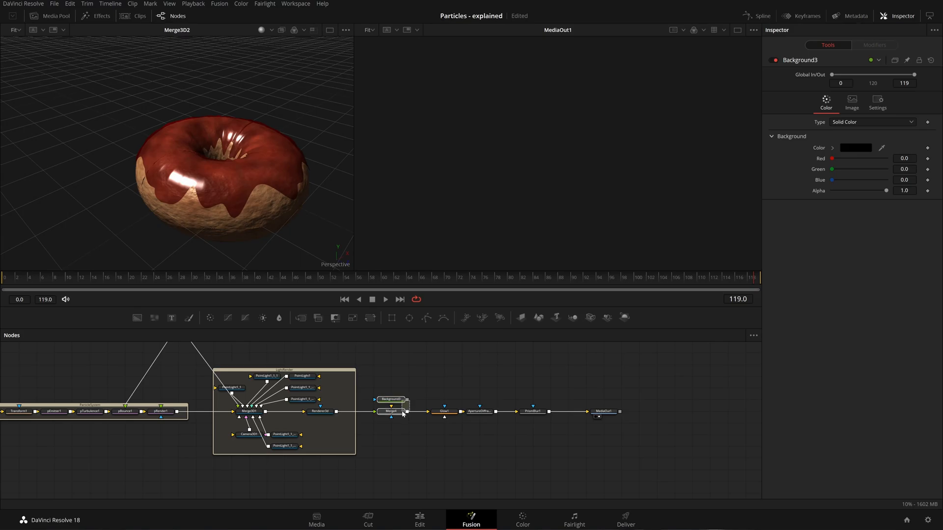
# - Move the Background3 node slightly farther above Merge4
pyautogui.moveTo(398, 402); pyautogui.dragTo(399, 391)
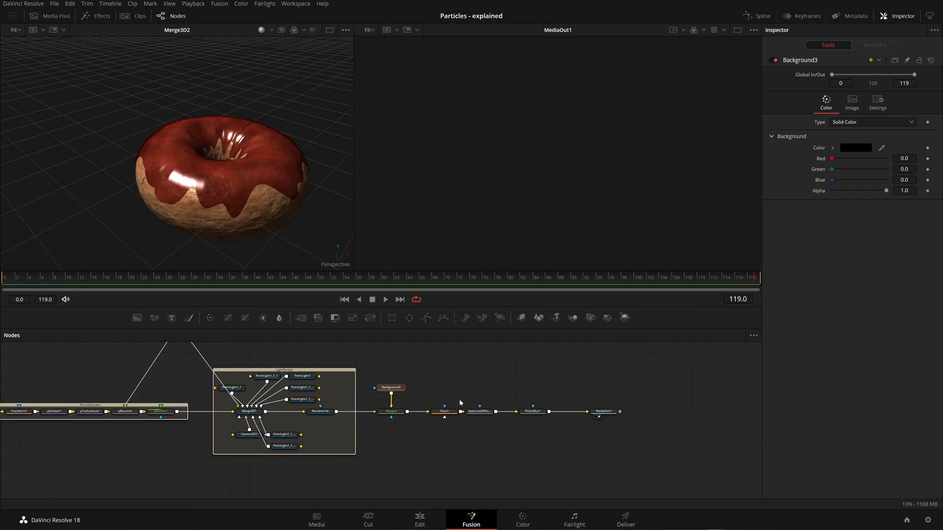
pyautogui.moveTo(359, 396); pyautogui.dragTo(449, 395)
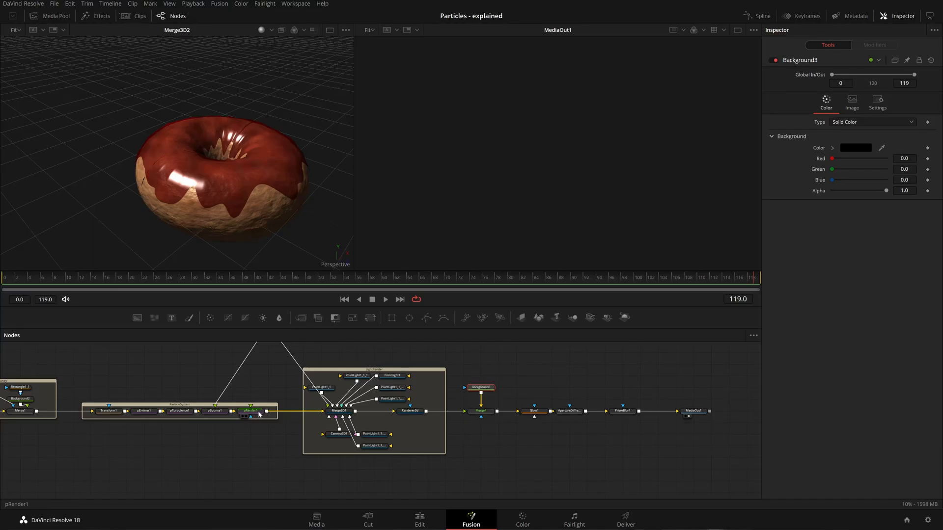
pyautogui.scroll(3, 259, 414)
pyautogui.moveTo(457, 412); pyautogui.dragTo(263, 410)
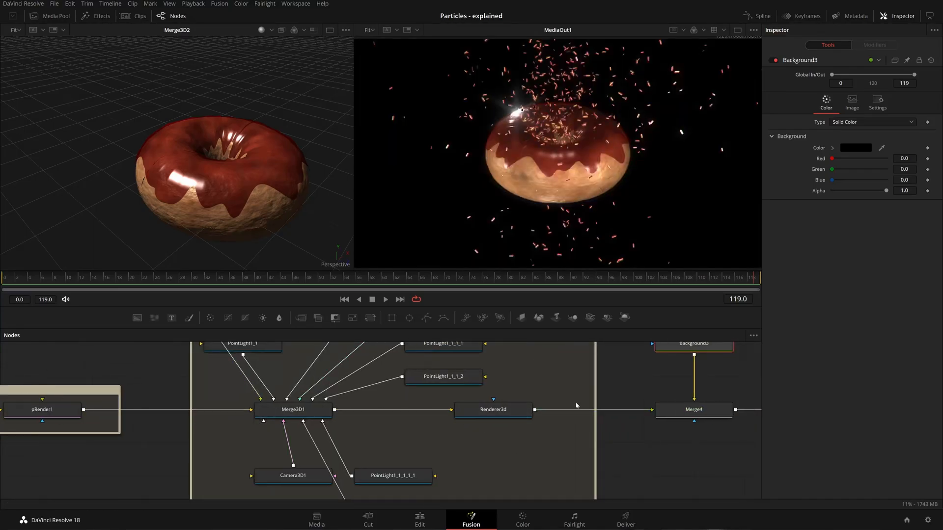
pyautogui.scroll(-3, 452, 387)
pyautogui.scroll(-5, 540, 382)
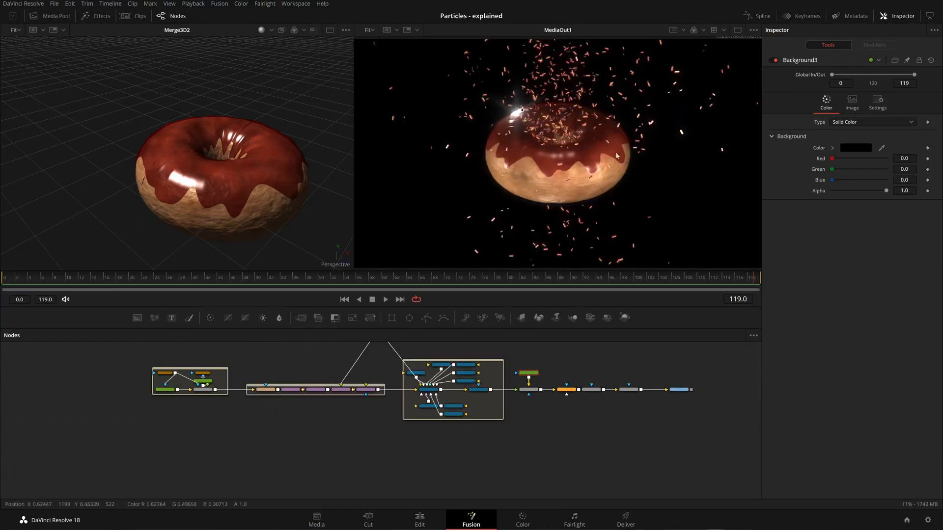
pyautogui.scroll(3, 552, 385)
pyautogui.moveTo(587, 374); pyautogui.dragTo(478, 384)
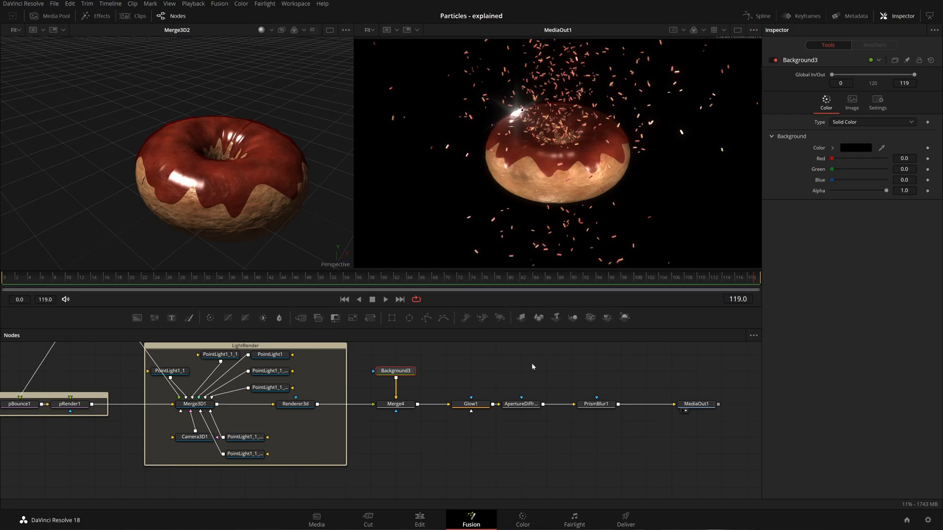
# - Move Glow1 closer to Merge4 and insert a Soft Glow node directly after it
pyautogui.moveTo(475, 408); pyautogui.dragTo(451, 407)
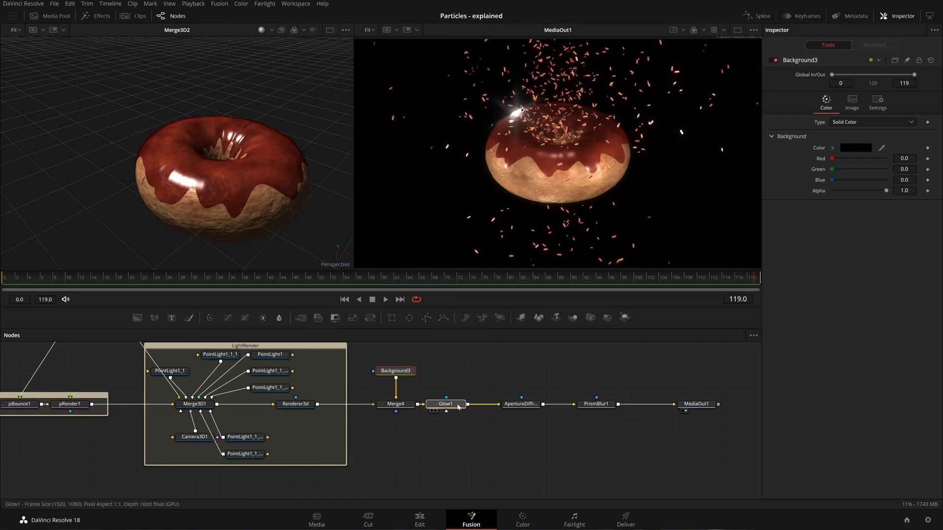
pyautogui.hotkey('shift', 'space')
pyautogui.write('under')
pyautogui.write('sof')
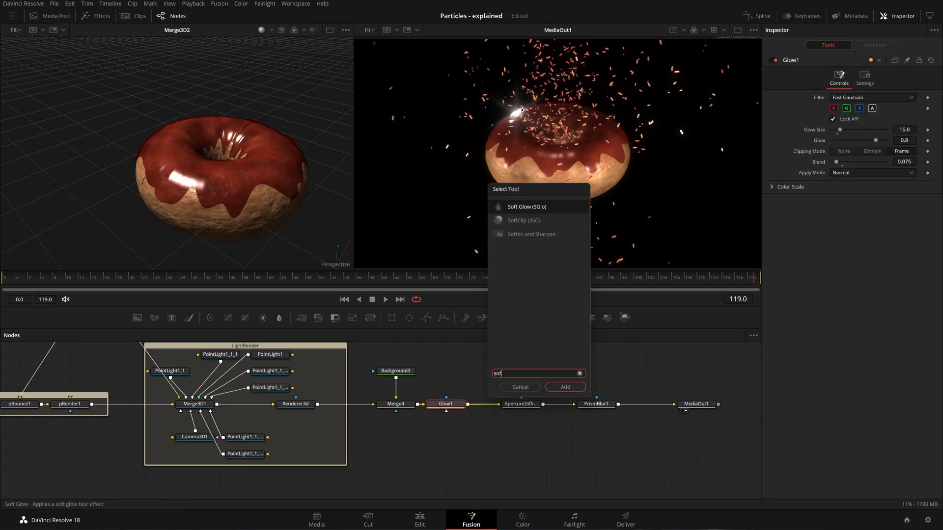
pyautogui.press('Return')
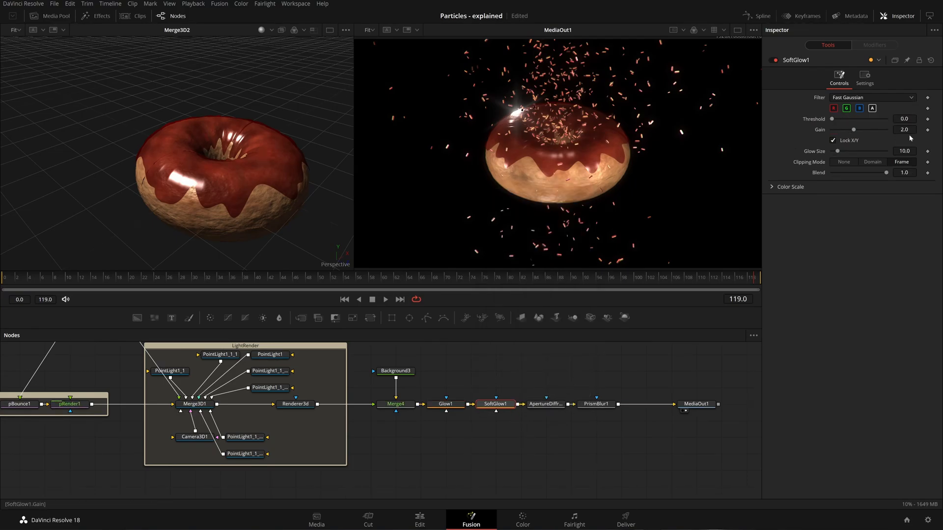
# - Set the Soft Glow node's glow size to 15
pyautogui.click(904, 151)
pyautogui.write('15')
pyautogui.press('Tab')
pyautogui.click(879, 231)
# - Set the Soft Glow node's blend to 0.4
pyautogui.moveTo(886, 172); pyautogui.dragTo(846, 172)
pyautogui.doubleClick(904, 172)
pyautogui.write('.4')
pyautogui.press('Tab')
pyautogui.click(881, 227)
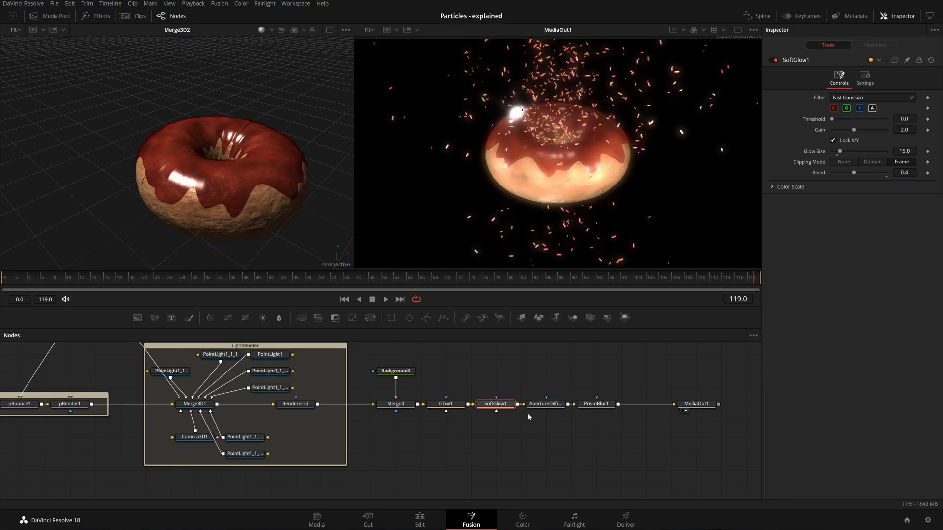
# - Soften the Soft Glow effect by setting its gain to 0.91 and its blend to 0.1
pyautogui.moveTo(904, 172); pyautogui.dragTo(886, 172)
pyautogui.write('.05')
pyautogui.press('Return')
pyautogui.moveTo(904, 130); pyautogui.dragTo(885, 130)
pyautogui.moveTo(903, 176); pyautogui.dragTo(902, 176)
pyautogui.scroll(5, 64, 411)
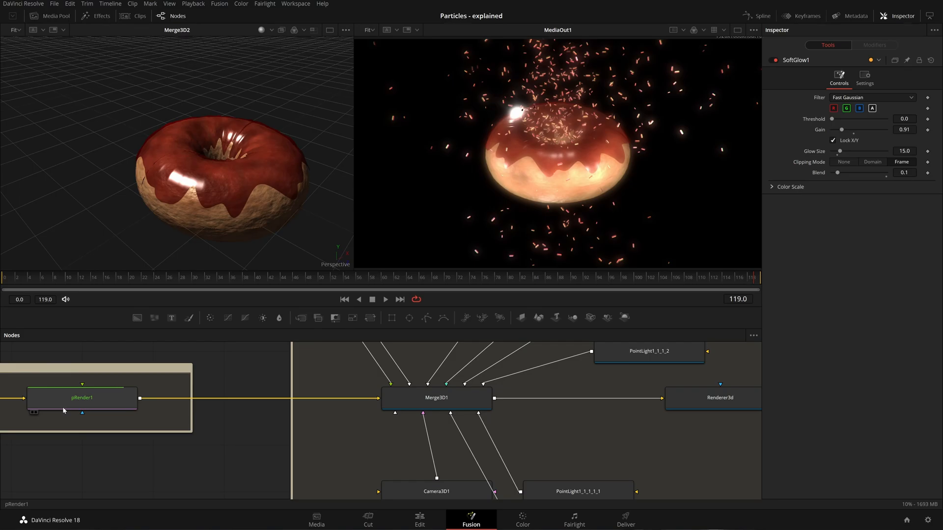
pyautogui.scroll(-5, 63, 410)
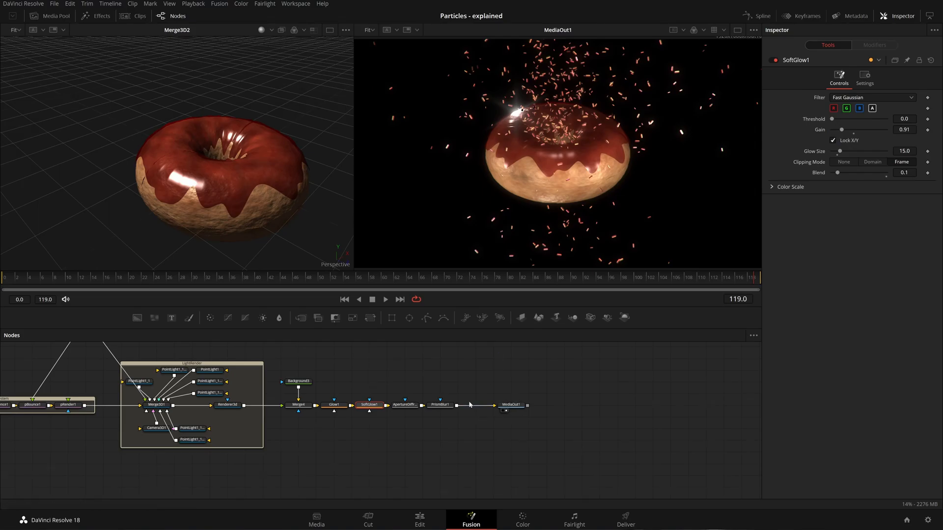
# - Move PrismBlur1 away to make room and insert a Film Grain node directly after ApertureDiffraction1
pyautogui.scroll(5, 473, 416)
pyautogui.moveTo(386, 418); pyautogui.dragTo(487, 415)
pyautogui.click(284, 410)
pyautogui.hotkey('shift', 'space')
pyautogui.write('sof')
pyautogui.press('BackSpace')
pyautogui.press('BackSpace')
pyautogui.press('BackSpace')
pyautogui.write('Film')
pyautogui.press('Down')
pyautogui.press('Down')
pyautogui.press('Return')
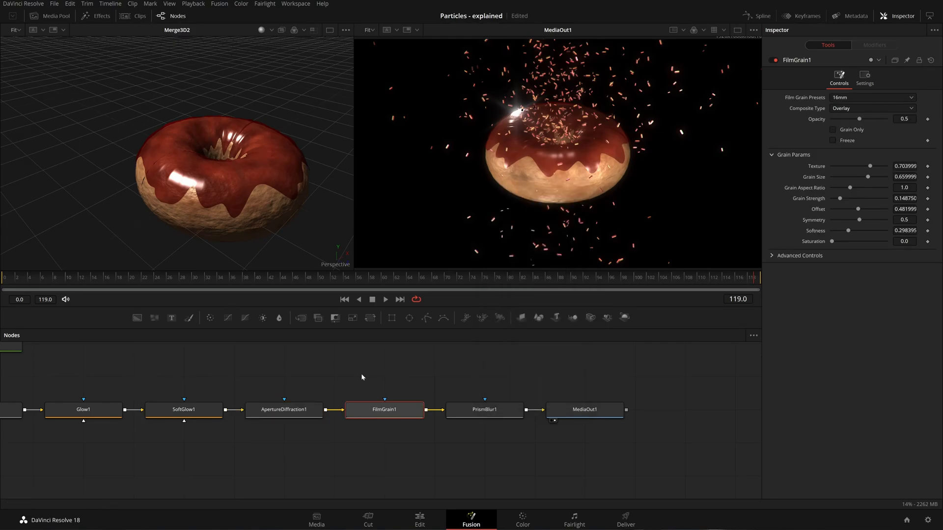
# - Move MediaOut1 farther away from PrismBlur1, and switch PrismBlur1 off and on to compare its effect on the render
pyautogui.scroll(5, 570, 167)
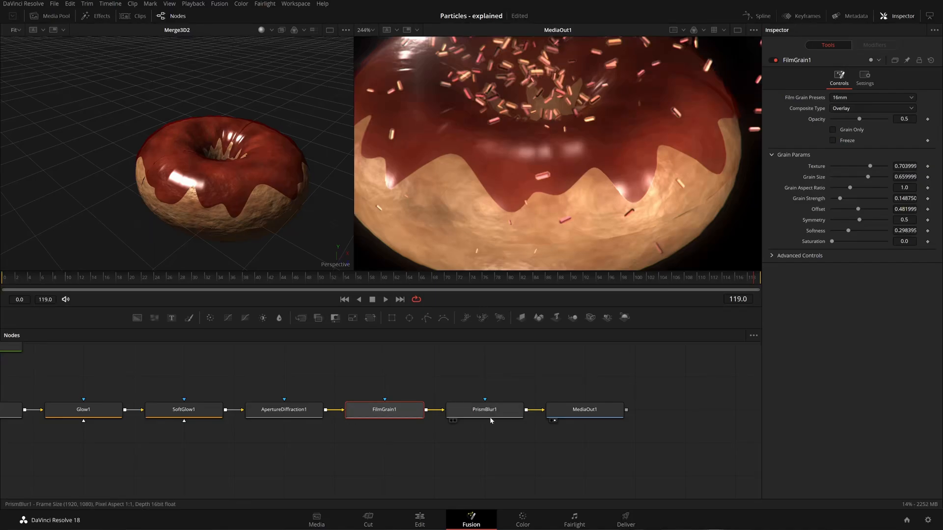
pyautogui.moveTo(623, 415); pyautogui.dragTo(724, 415)
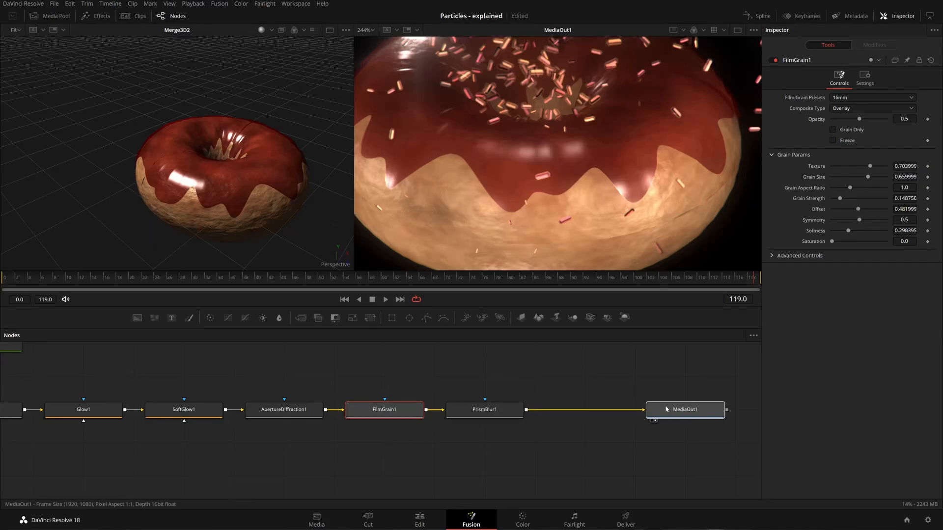
pyautogui.click(498, 414)
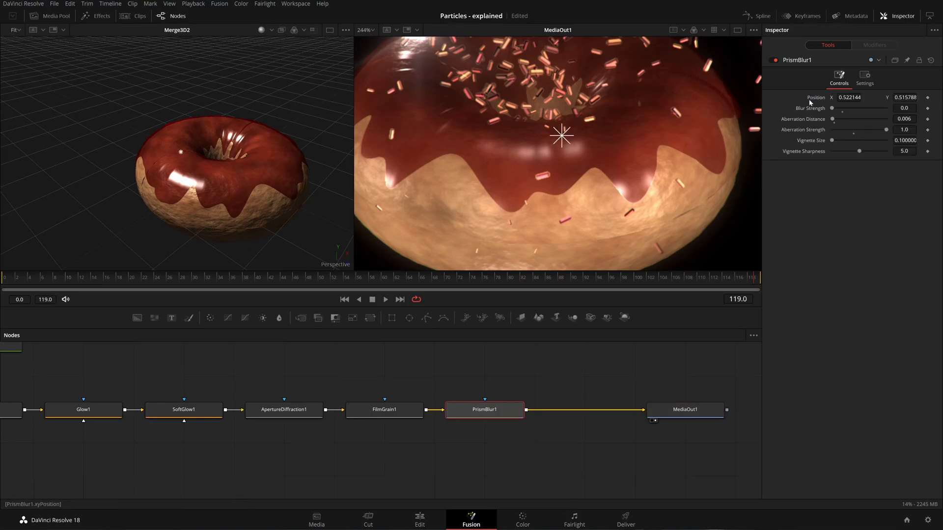
pyautogui.click(776, 60)
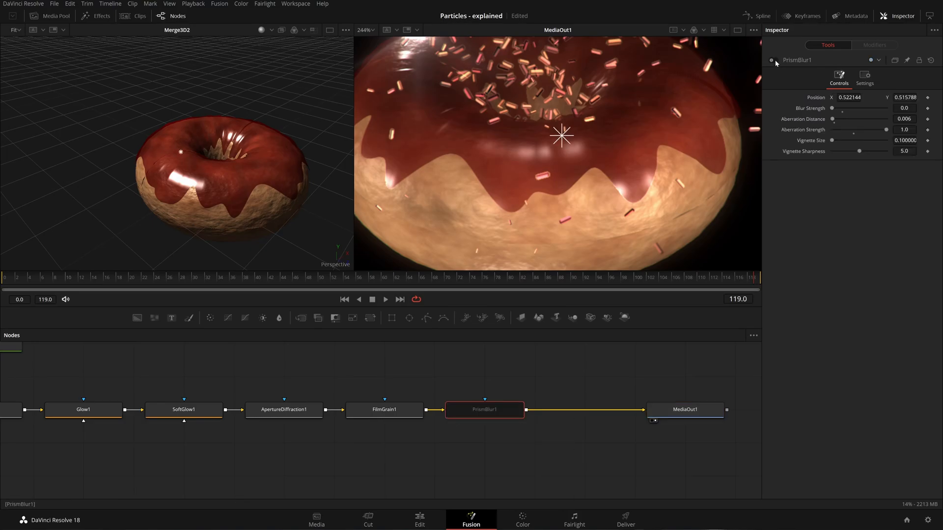
pyautogui.click(776, 60)
pyautogui.click(775, 61)
pyautogui.click(775, 61)
pyautogui.click(185, 3)
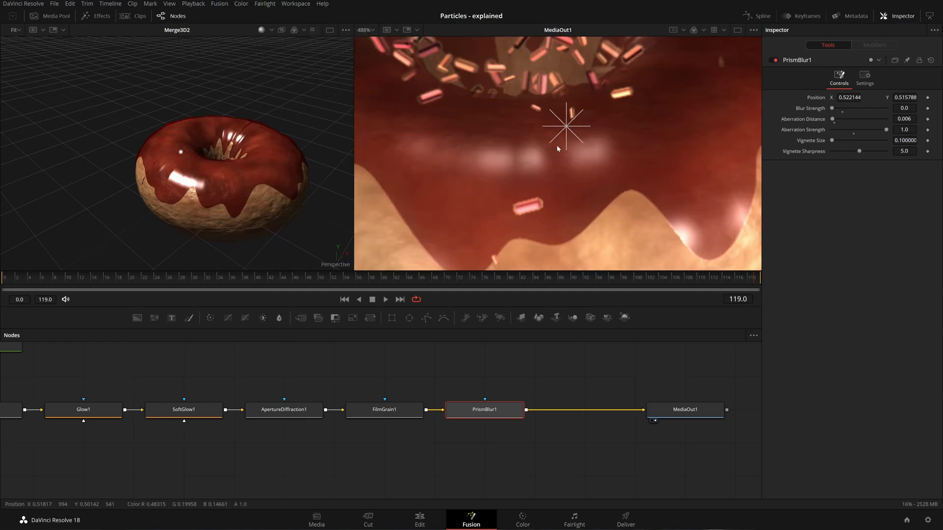
# - Examine the colour aberration on the sprinkles and donut edges across the magnified render
pyautogui.moveTo(557, 145); pyautogui.dragTo(535, 228)
pyautogui.moveTo(586, 104); pyautogui.dragTo(563, 187)
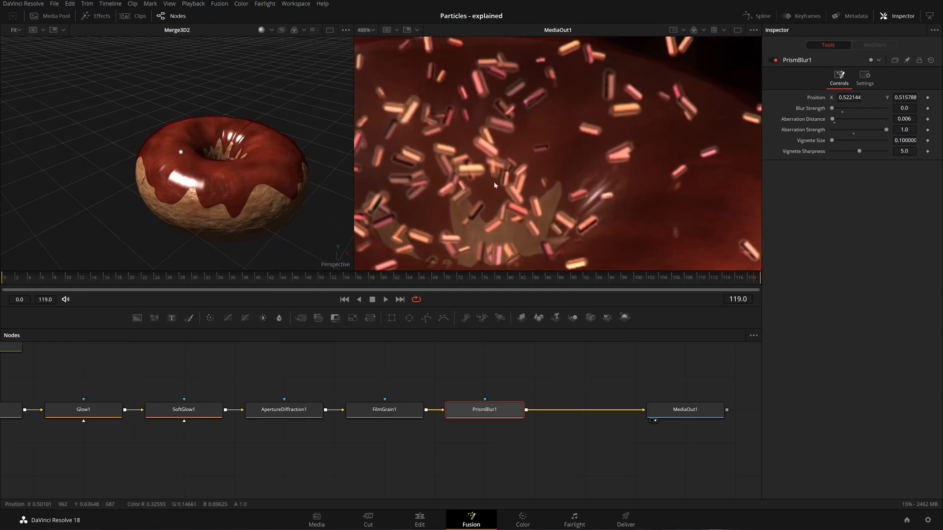
pyautogui.moveTo(605, 106); pyautogui.dragTo(585, 250)
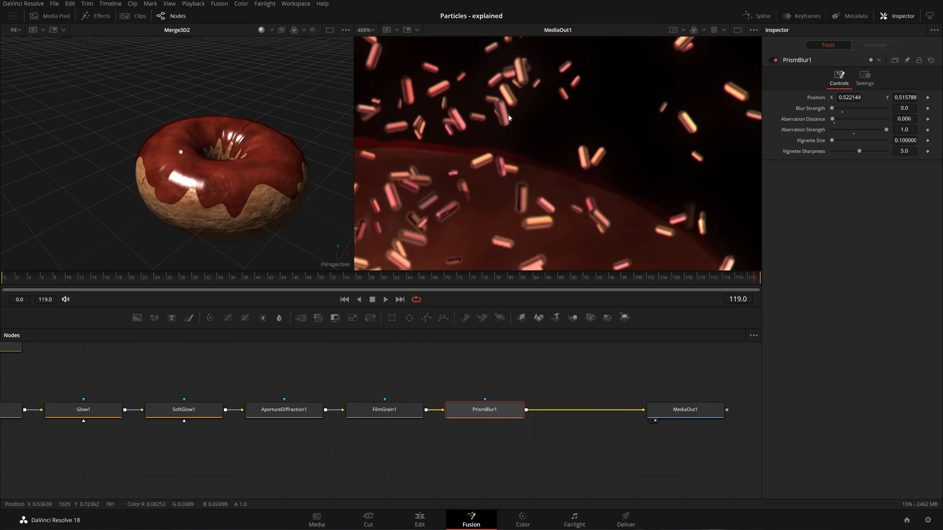
pyautogui.moveTo(572, 175); pyautogui.dragTo(648, 67)
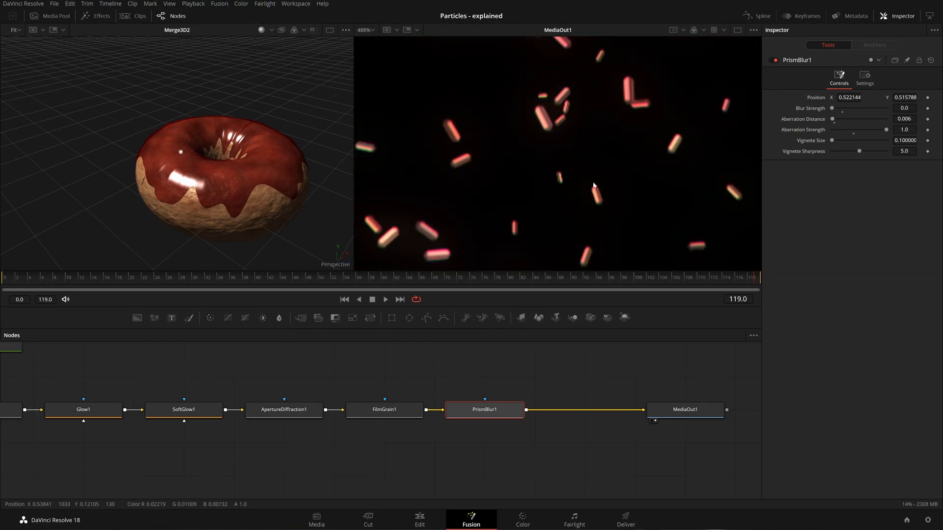
pyautogui.moveTo(667, 107); pyautogui.dragTo(603, 358)
pyautogui.moveTo(592, 191); pyautogui.dragTo(596, 267)
pyautogui.moveTo(626, 130); pyautogui.dragTo(309, 176)
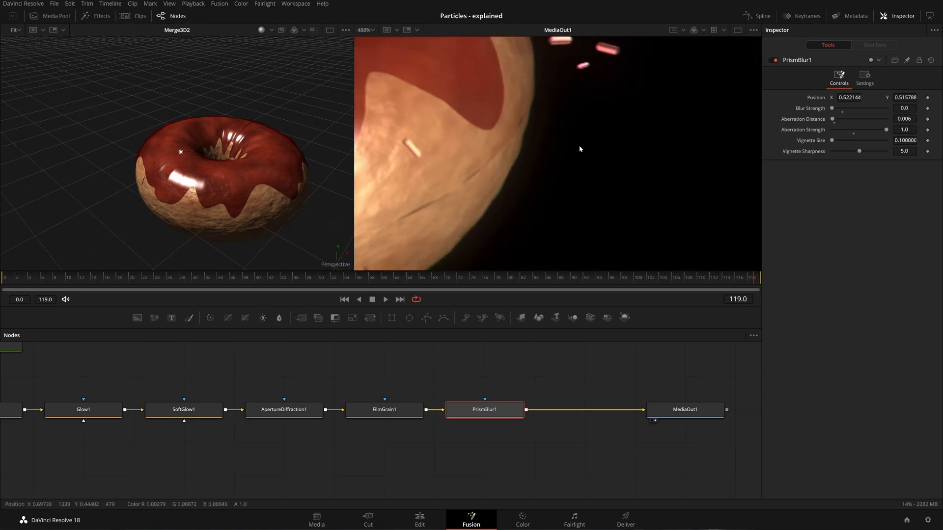
pyautogui.scroll(-8, 603, 137)
pyautogui.scroll(4, 609, 138)
pyautogui.scroll(5, 636, 144)
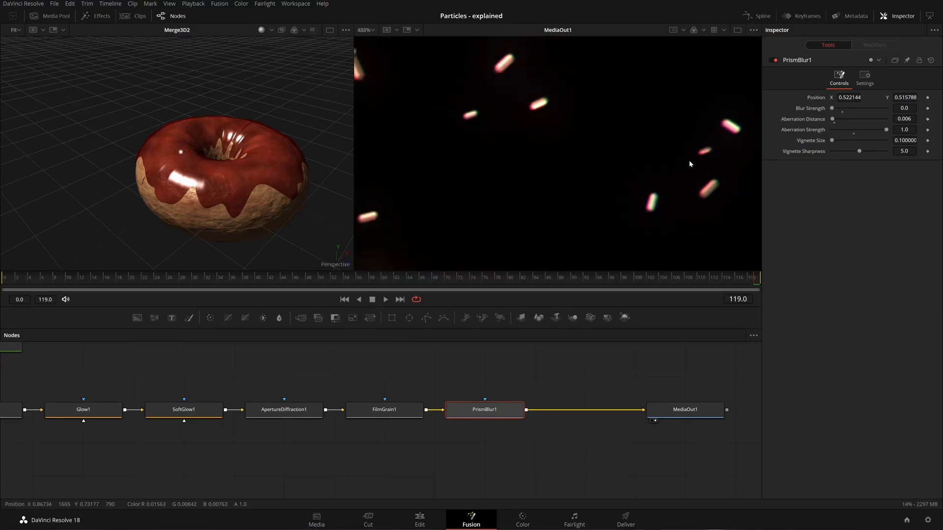
# - Set PrismBlur1's aberration distance to 0.008 and fit the whole render in the viewer
pyautogui.click(909, 118)
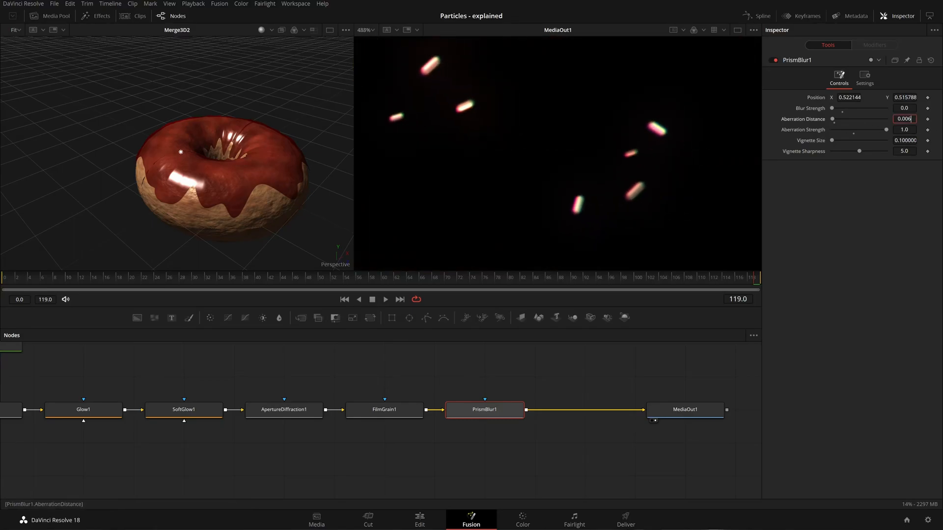
pyautogui.press('BackSpace')
pyautogui.write('1')
pyautogui.press('BackSpace')
pyautogui.write('8')
pyautogui.press('Tab')
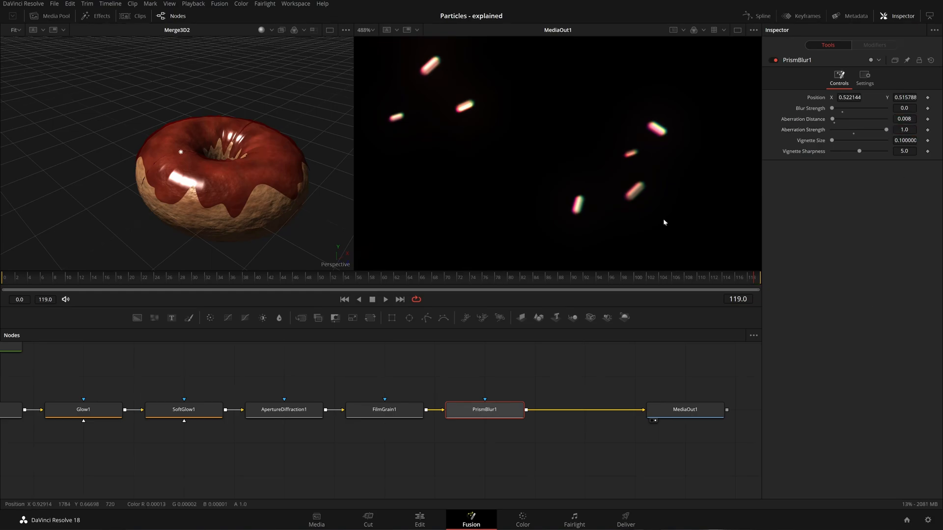
pyautogui.hotkey('ctrl', 'f')
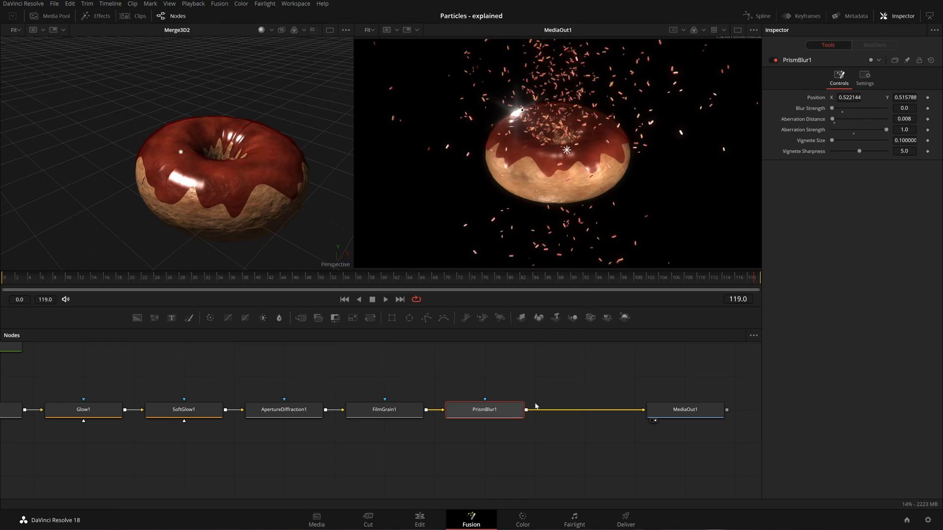
# - Set FilmGrain1's opacity to 1.0 and its texture and softness to 0
pyautogui.click(385, 411)
pyautogui.scroll(4, 560, 137)
pyautogui.moveTo(860, 123); pyautogui.dragTo(888, 121)
pyautogui.moveTo(870, 166); pyautogui.dragTo(694, 195)
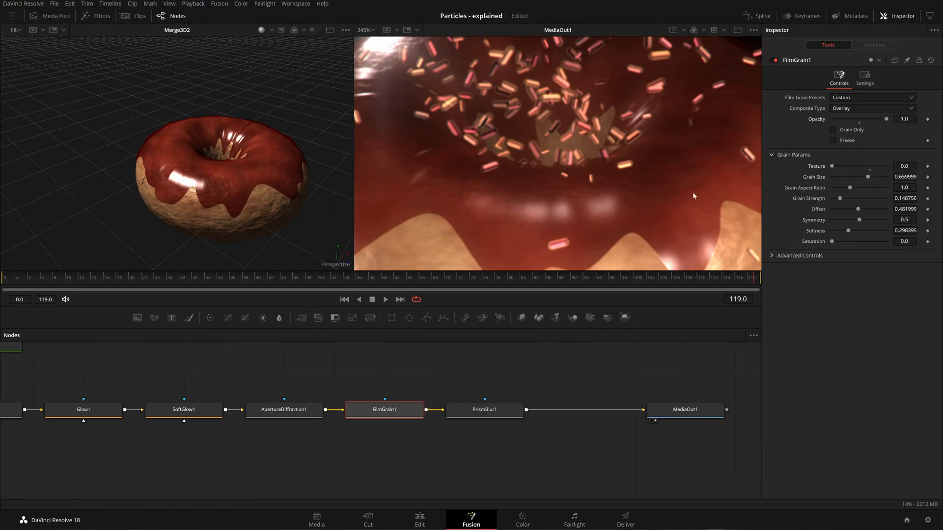
pyautogui.moveTo(848, 230); pyautogui.dragTo(819, 231)
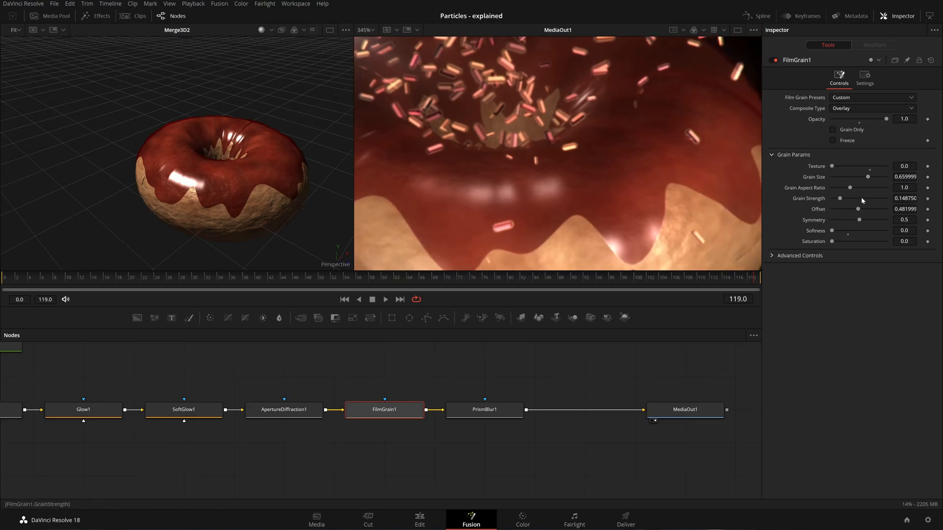
# - Set FilmGrain1's grain strength to 0.33
pyautogui.scroll(-5, 385, 420)
pyautogui.scroll(-4, 384, 420)
pyautogui.scroll(7, 370, 417)
pyautogui.scroll(-3, 447, 405)
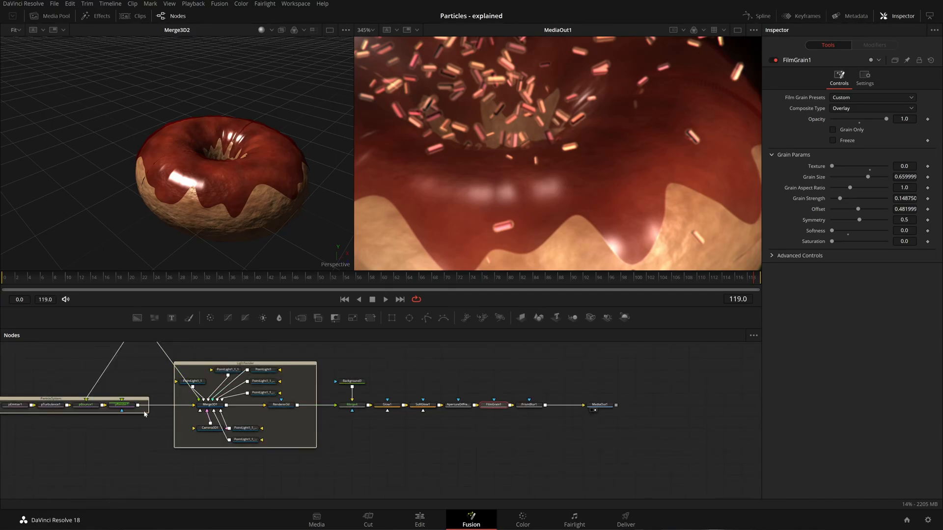
pyautogui.scroll(6, 113, 404)
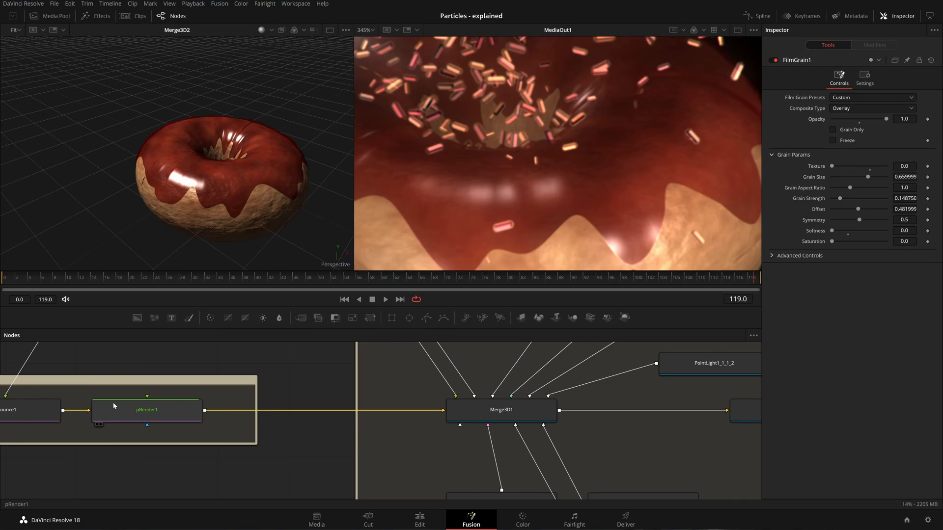
pyautogui.scroll(-6, 113, 406)
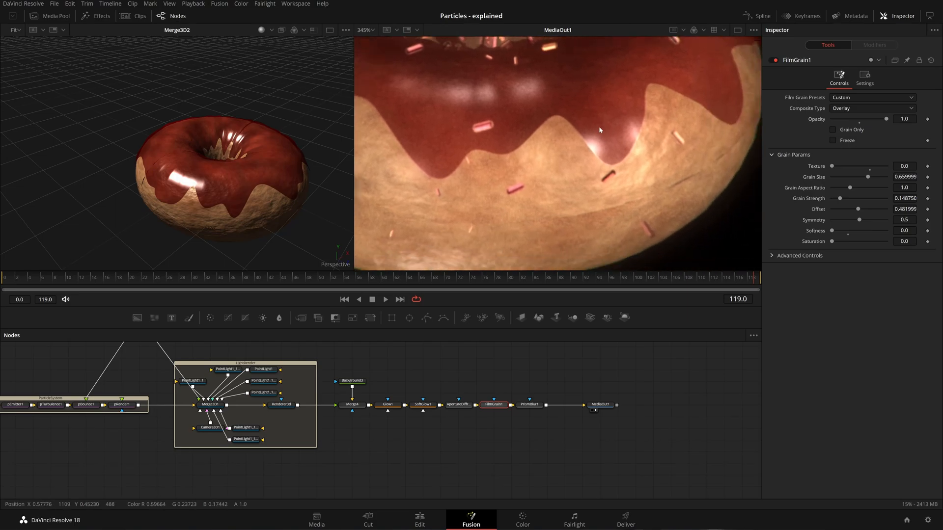
pyautogui.doubleClick(904, 199)
pyautogui.write('.33')
pyautogui.press('Tab')
pyautogui.click(854, 343)
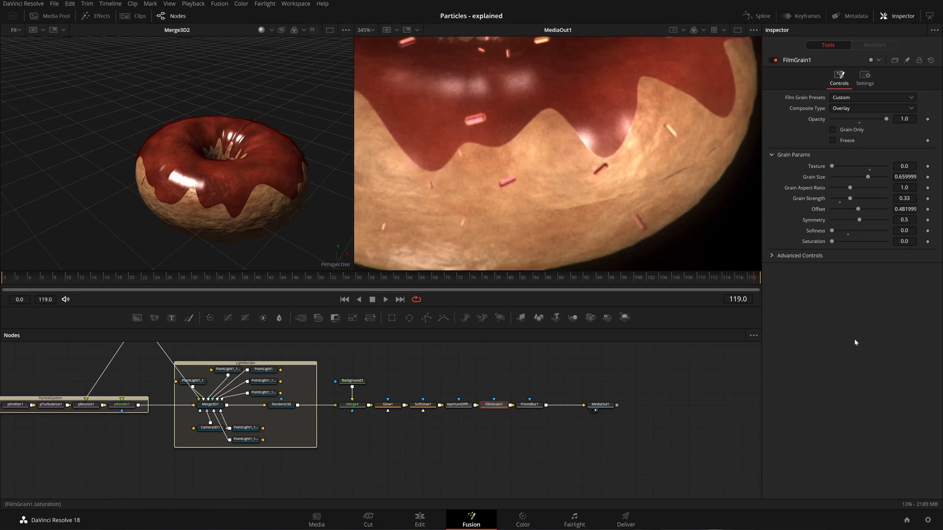
# - Inspect the film grain on the donut render both fitted to the viewer and magnified
pyautogui.scroll(8, 102, 420)
pyautogui.moveTo(103, 420); pyautogui.dragTo(201, 442)
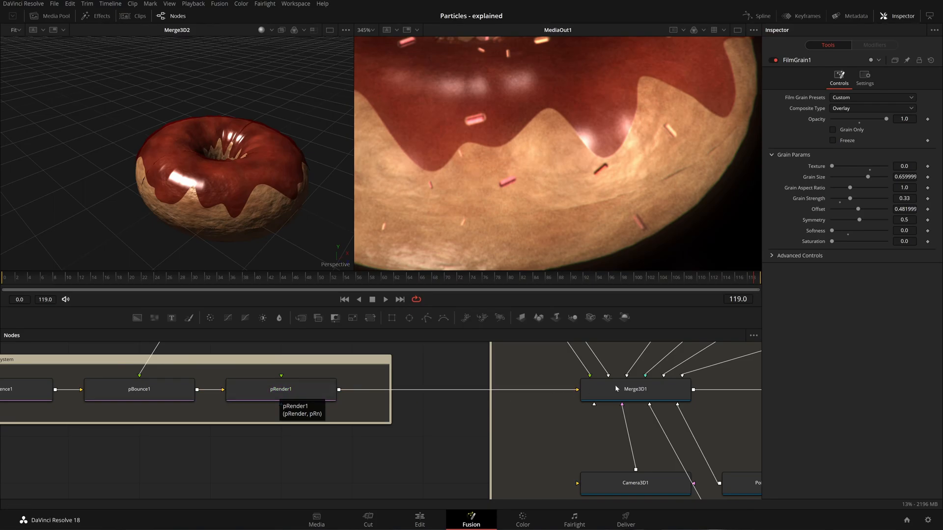
pyautogui.hotkey('ctrl', 'f')
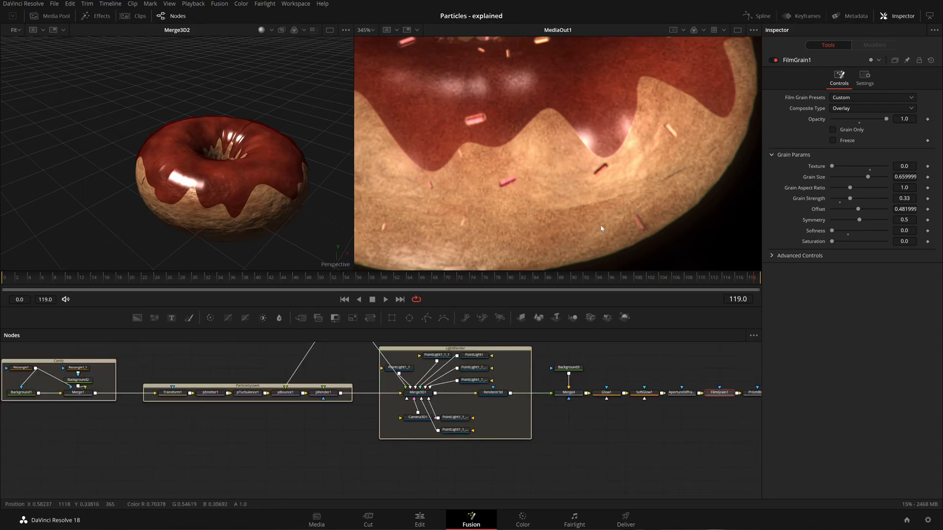
pyautogui.hotkey('ctrl', 'f')
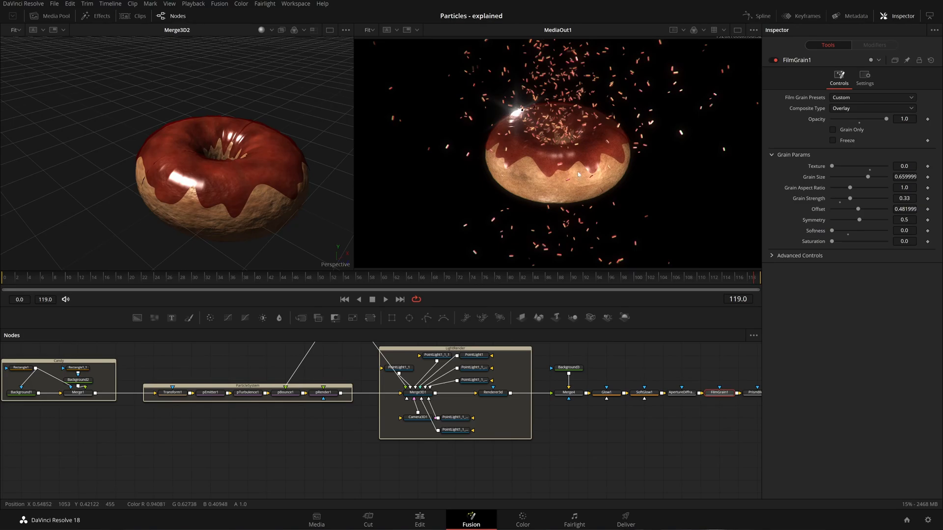
pyautogui.hotkey('ctrl', 'f')
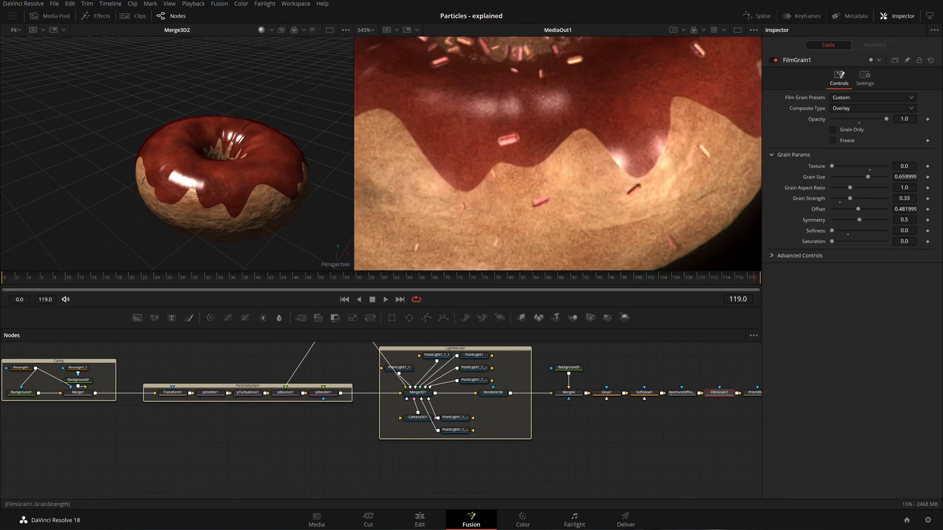
# - Set FilmGrain1's grain strength to 0.275 and check the grain on the donut and sprinkles, both fitted and magnified
pyautogui.doubleClick(904, 197)
pyautogui.write('.275')
pyautogui.press('Return')
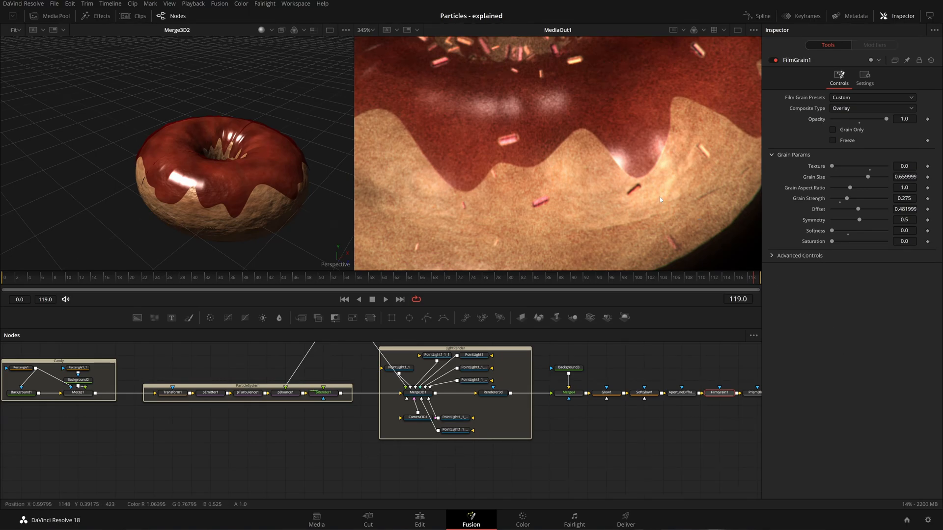
pyautogui.hotkey('ctrl', 'f')
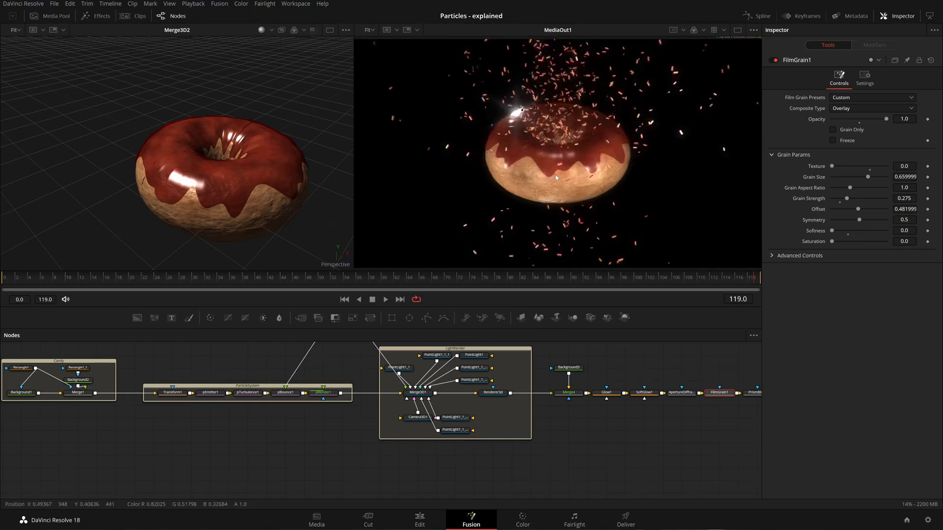
pyautogui.scroll(3, 600, 173)
pyautogui.scroll(3, 566, 190)
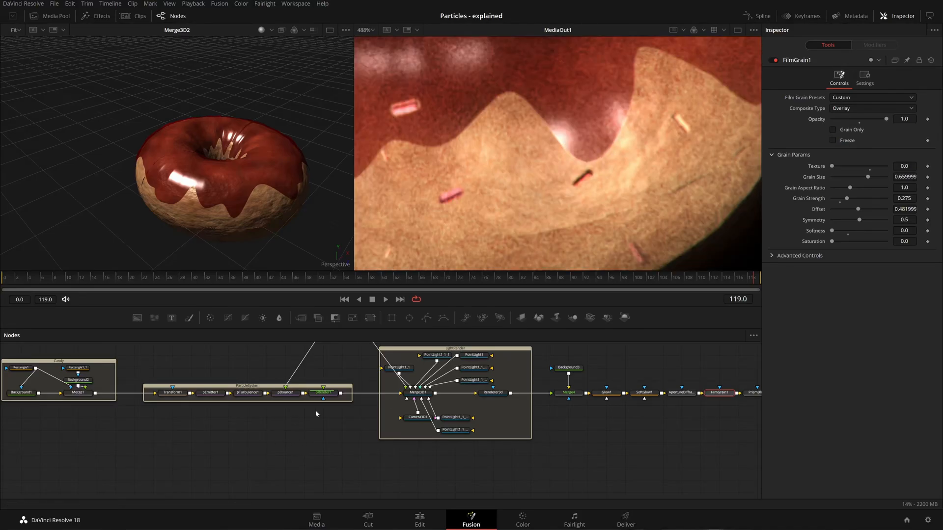
pyautogui.moveTo(571, 110); pyautogui.dragTo(580, 194)
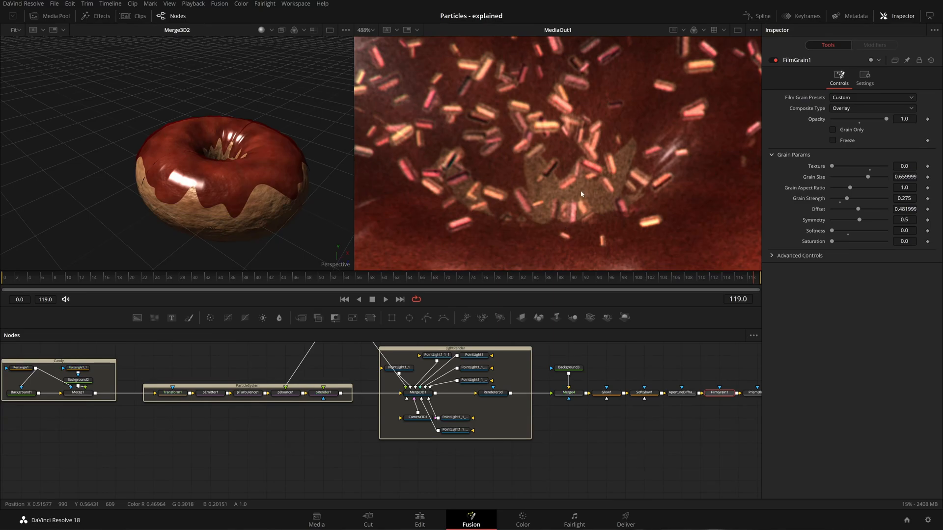
pyautogui.scroll(-4, 581, 194)
pyautogui.hotkey('ctrl', 'f')
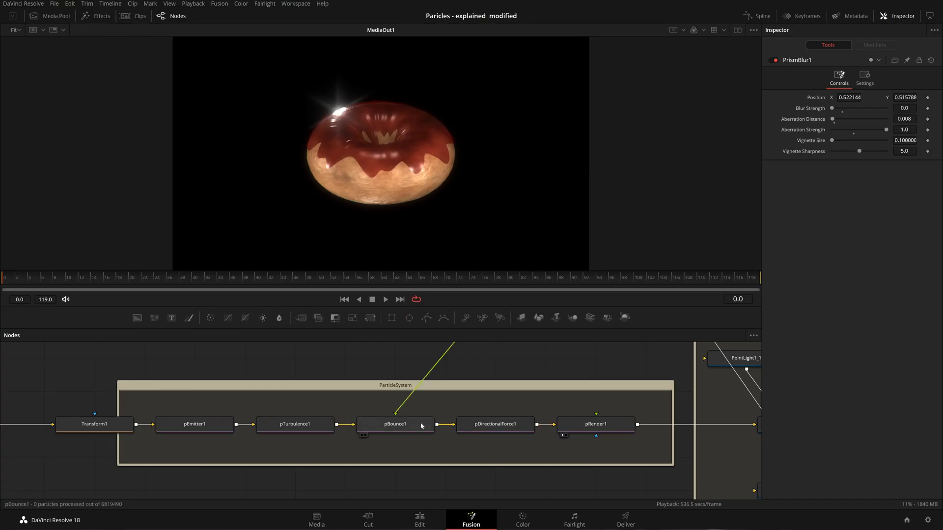
# - Review pBounce1's controls in the ParticleSystem group and undo the last strength change on pDirectionalForce1
pyautogui.click(395, 425)
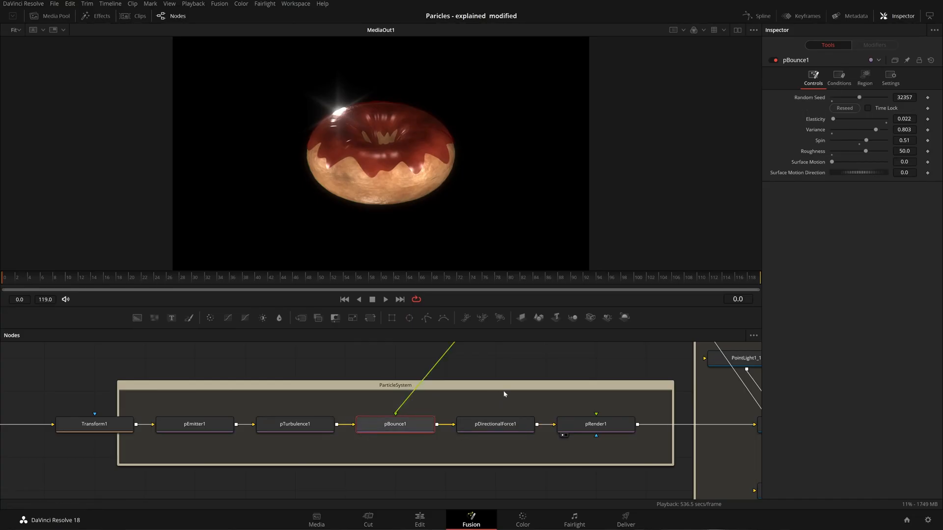
pyautogui.moveTo(499, 394); pyautogui.dragTo(461, 397)
pyautogui.click(445, 435)
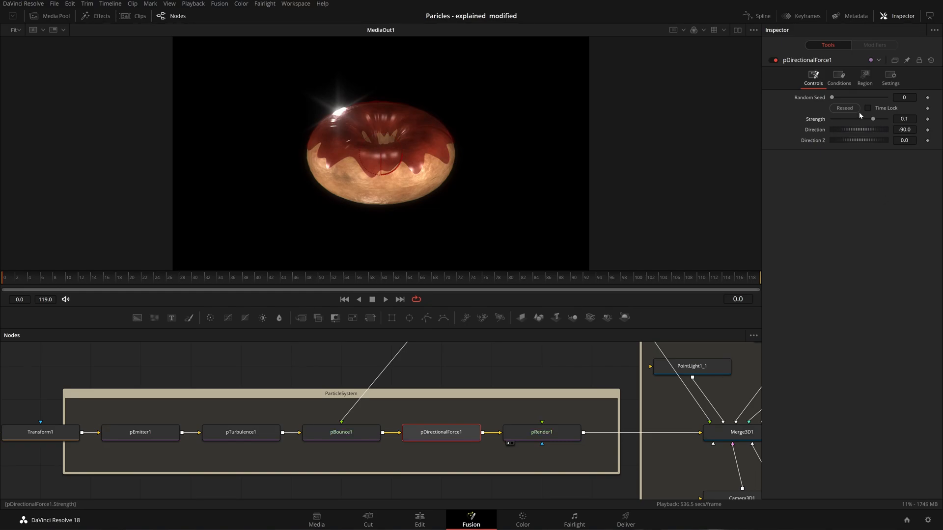
pyautogui.hotkey('ctrl', 'z')
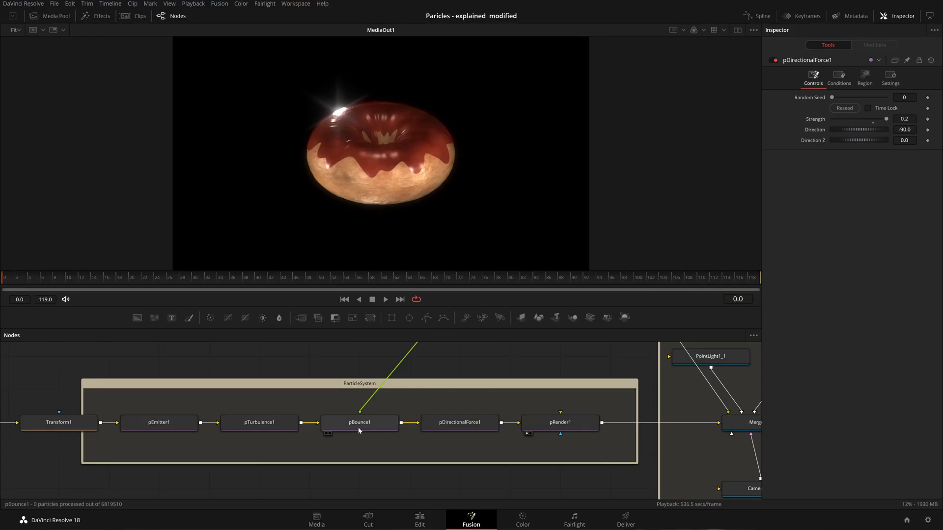
# - Review the control values of the pBounce1, FilmGrain1 and pDirectionalForce1 nodes in the modified composition
pyautogui.click(359, 430)
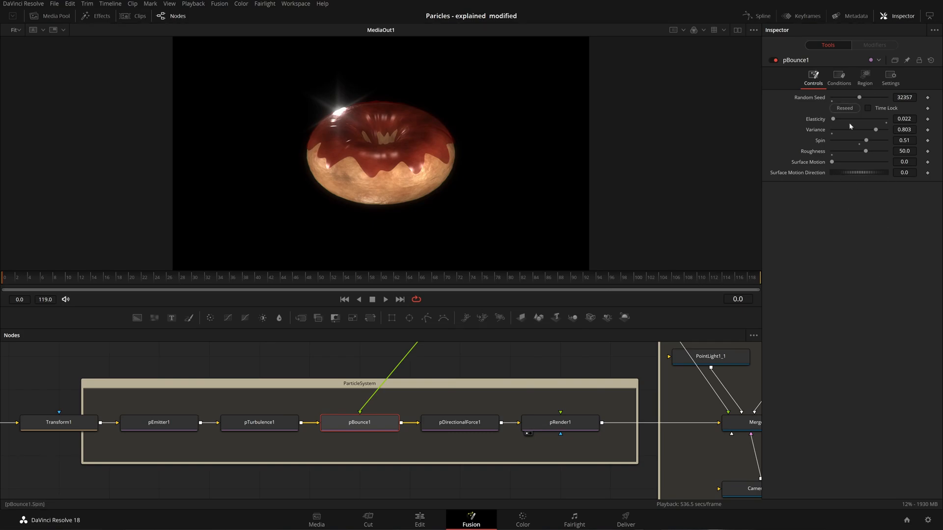
pyautogui.hscroll(10, 647, 420)
pyautogui.hscroll(15, 589, 421)
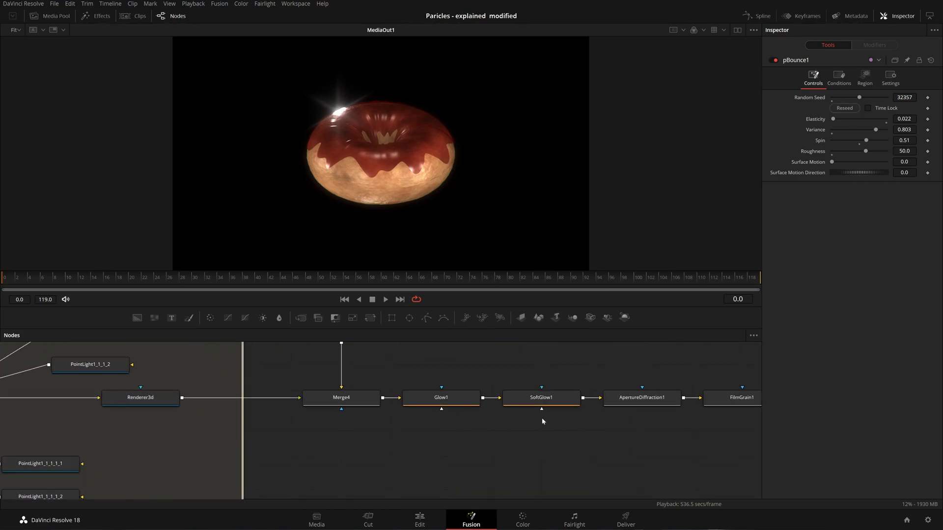
pyautogui.click(618, 403)
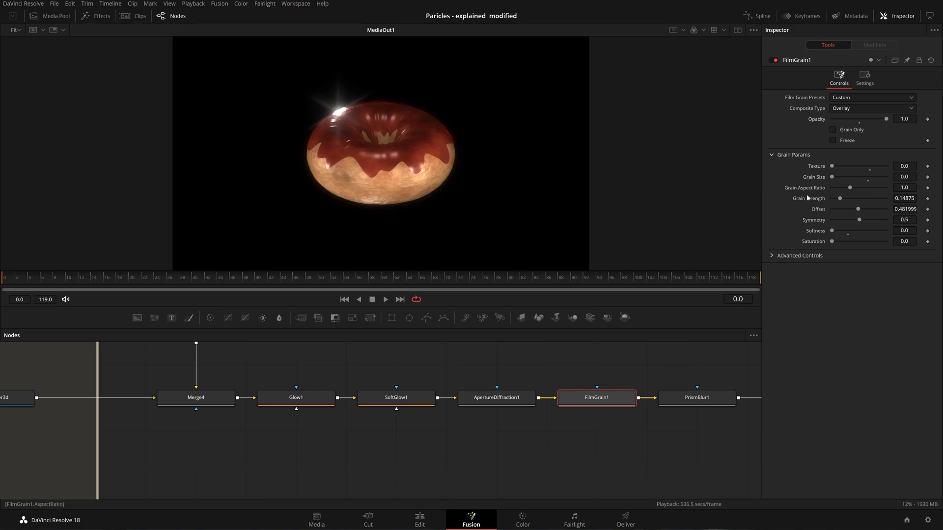
pyautogui.hscroll(-15, 396, 416)
pyautogui.hscroll(-15, 396, 416)
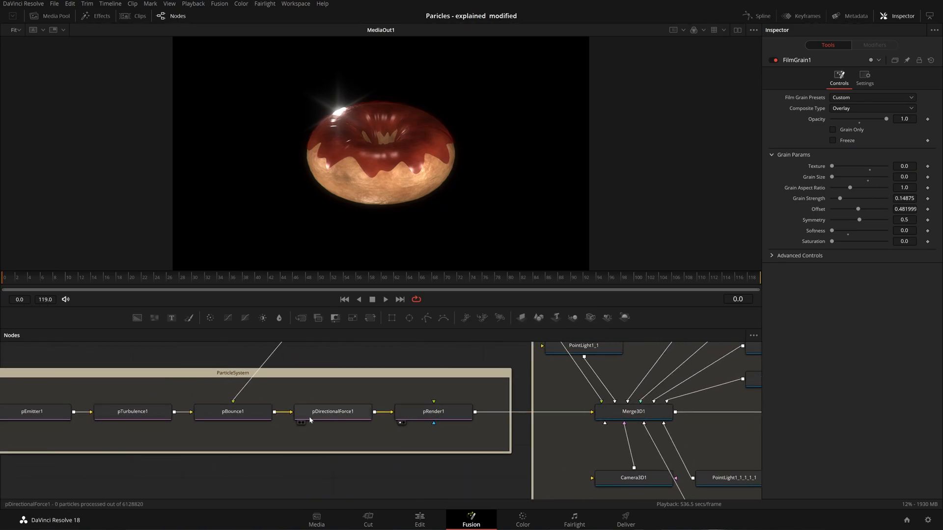
pyautogui.click(589, 426)
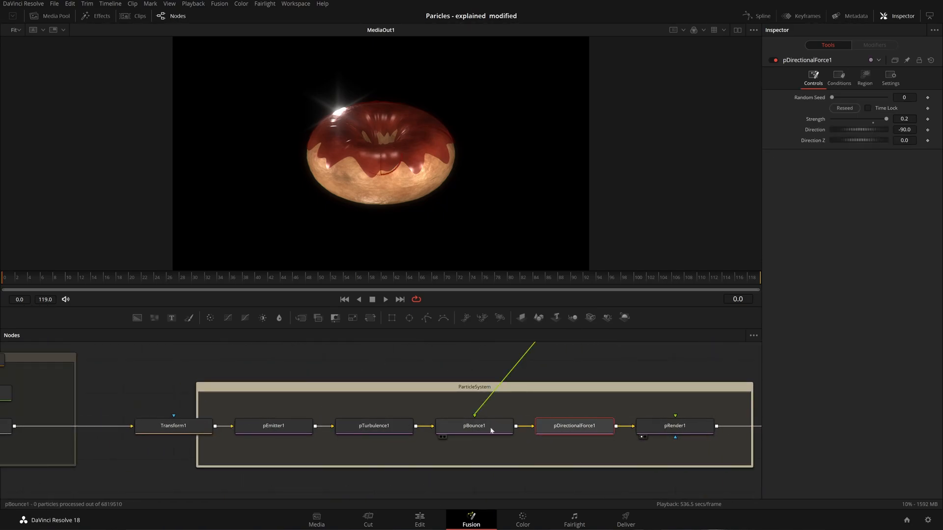